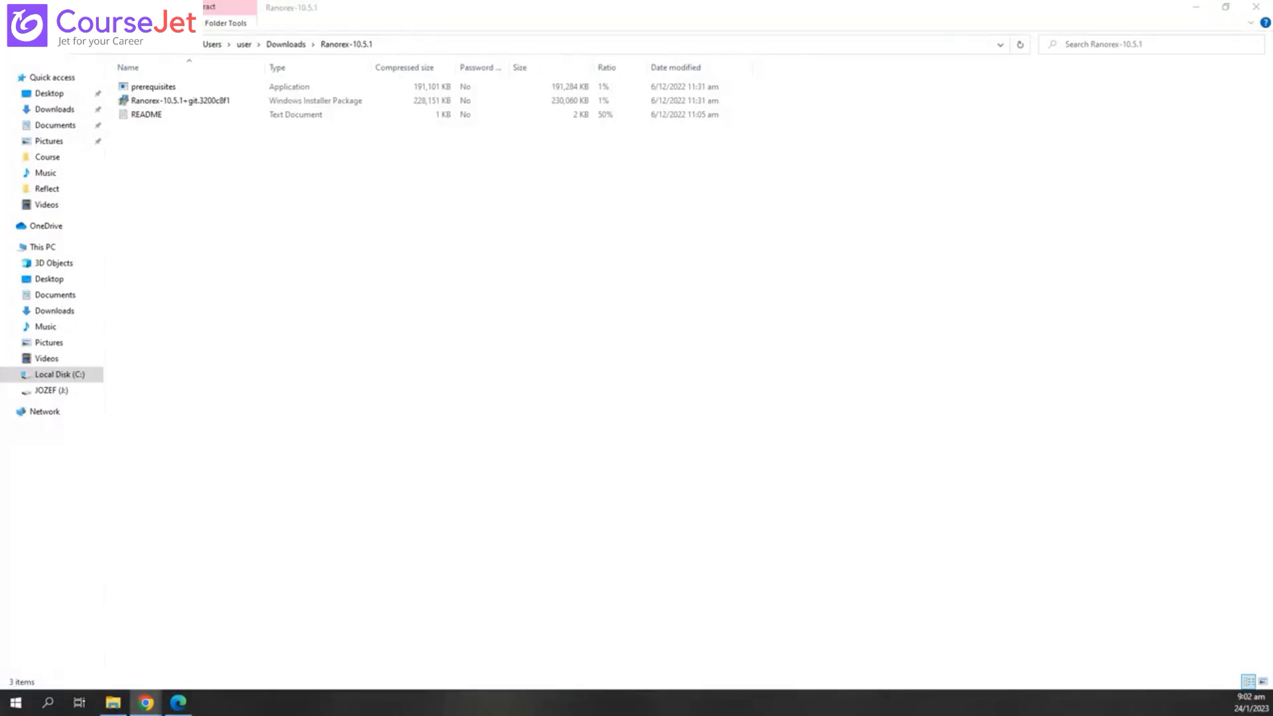
# - Open the Ranorex-10.5.1 folder in Downloads, then switch to the Ranorex syllabus PDF in Edge
pyautogui.click(335, 346)
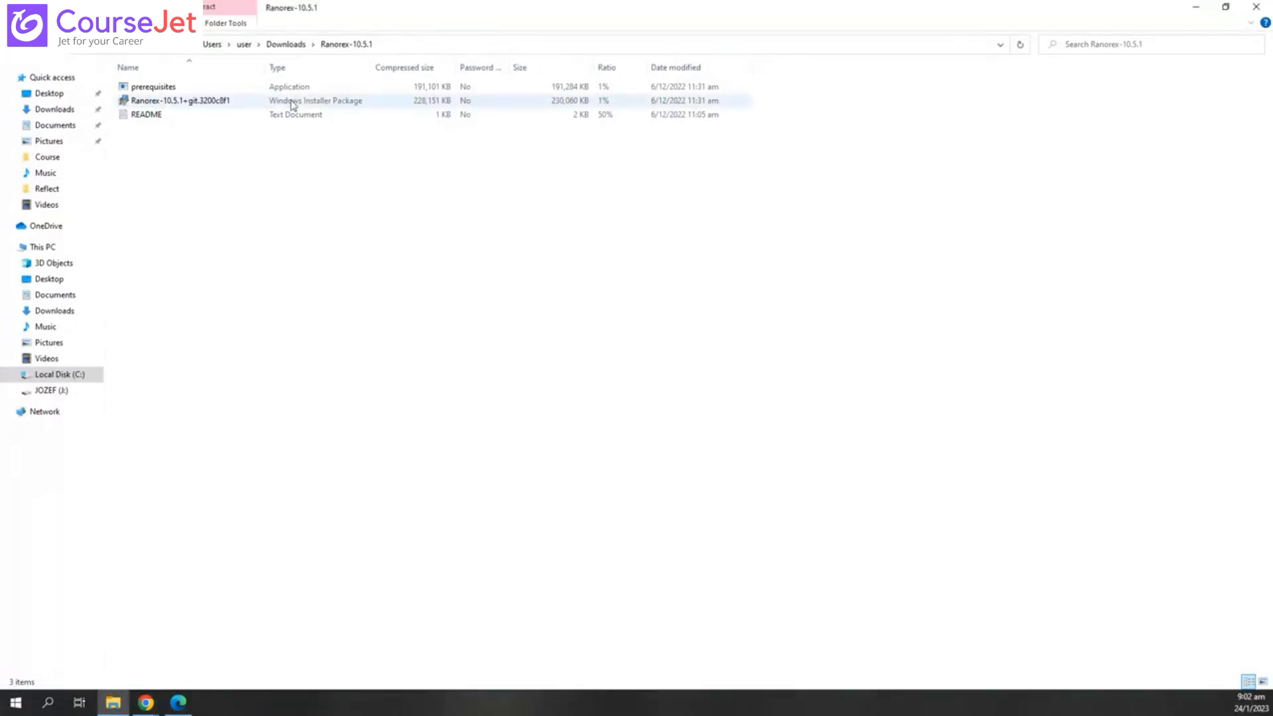
pyautogui.click(284, 46)
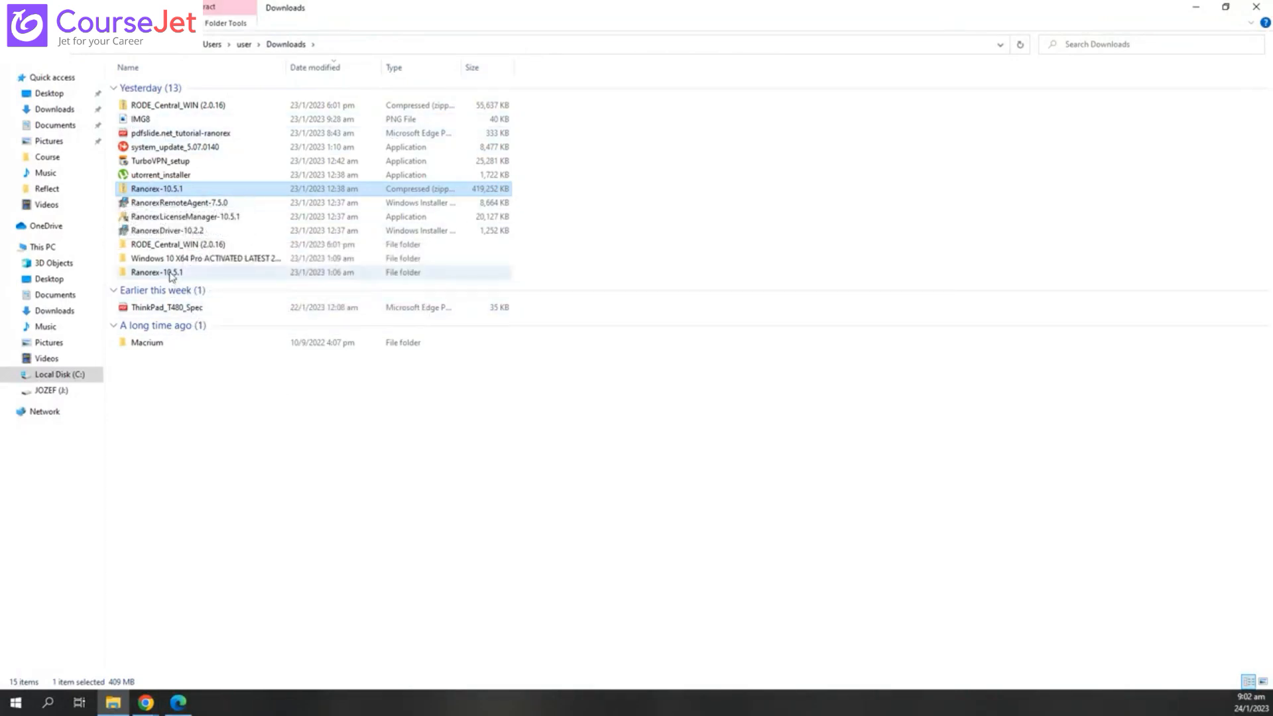
pyautogui.doubleClick(171, 276)
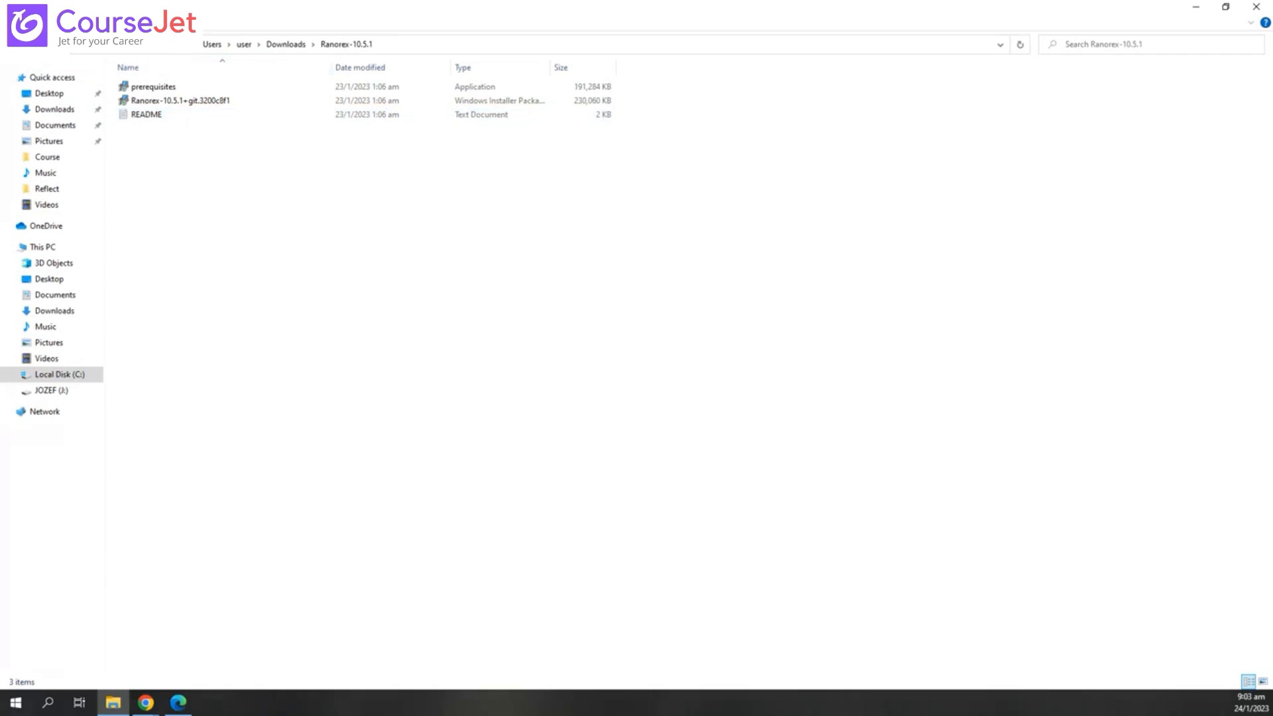
pyautogui.hotkey('alt', 'Tab')
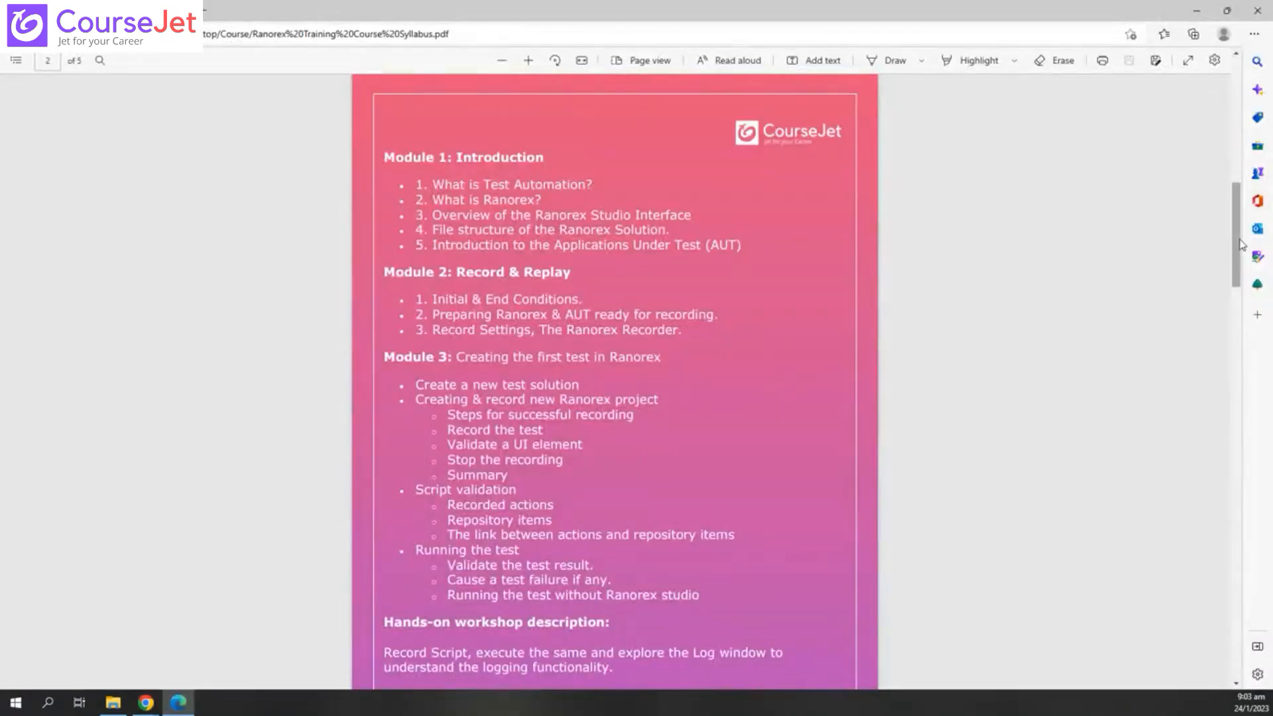
pyautogui.moveTo(1239, 241)
pyautogui.mouseDown()
pyautogui.moveTo(1234, 108)
pyautogui.moveTo(1237, 230)
pyautogui.mouseUp()
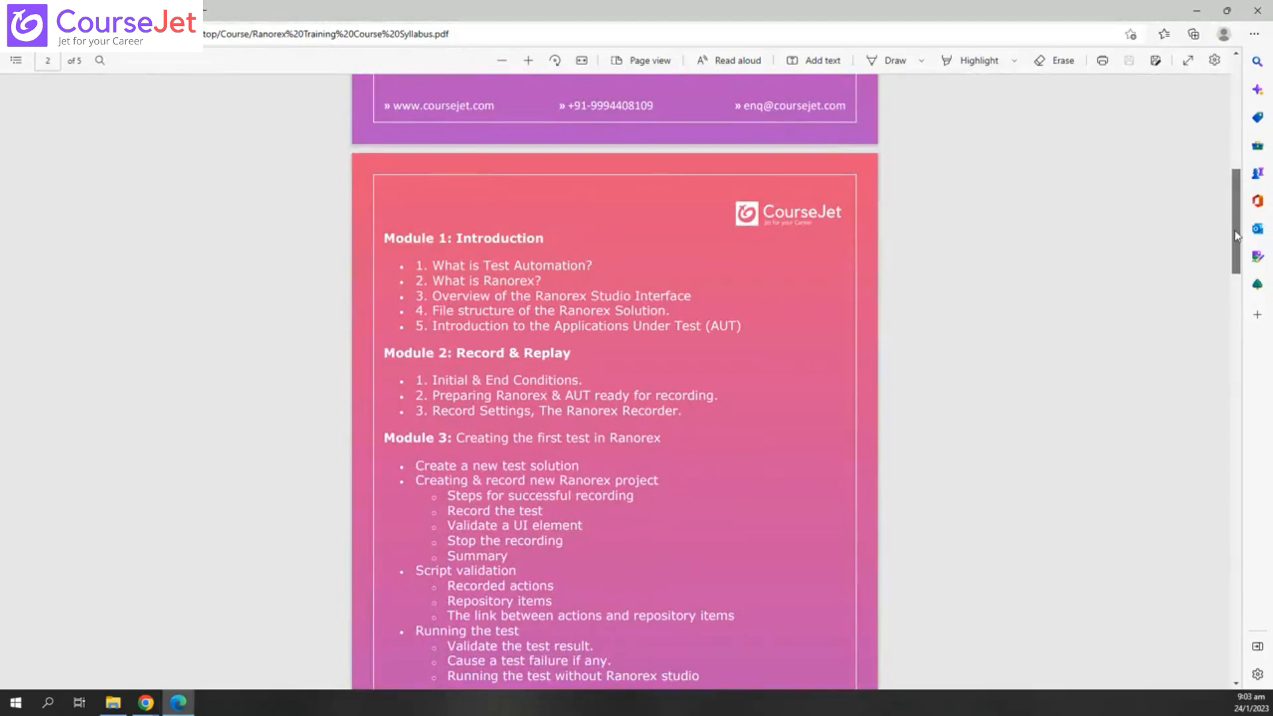
# - Scroll the syllabus and highlight 'What is Test Automation?' and 'What is Ranorex?'
pyautogui.moveTo(1237, 230); pyautogui.dragTo(1237, 238)
pyautogui.scroll(-4, 837, 561)
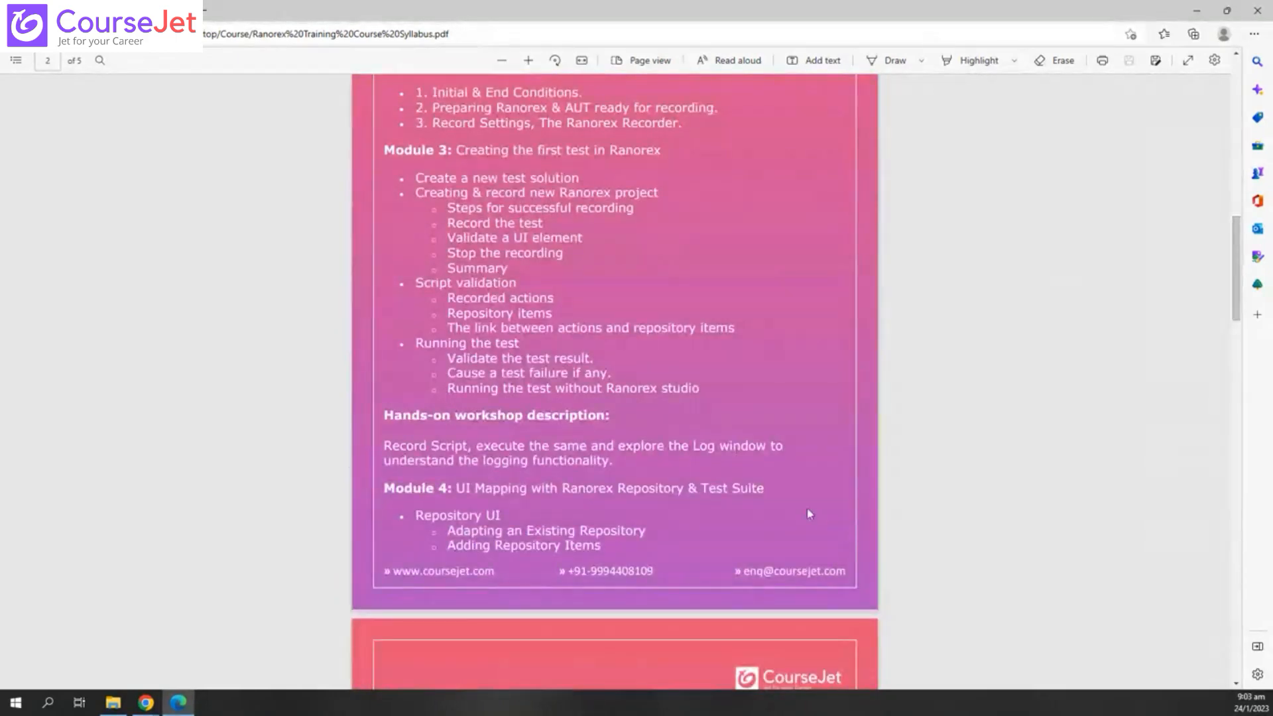
pyautogui.scroll(-6, 732, 552)
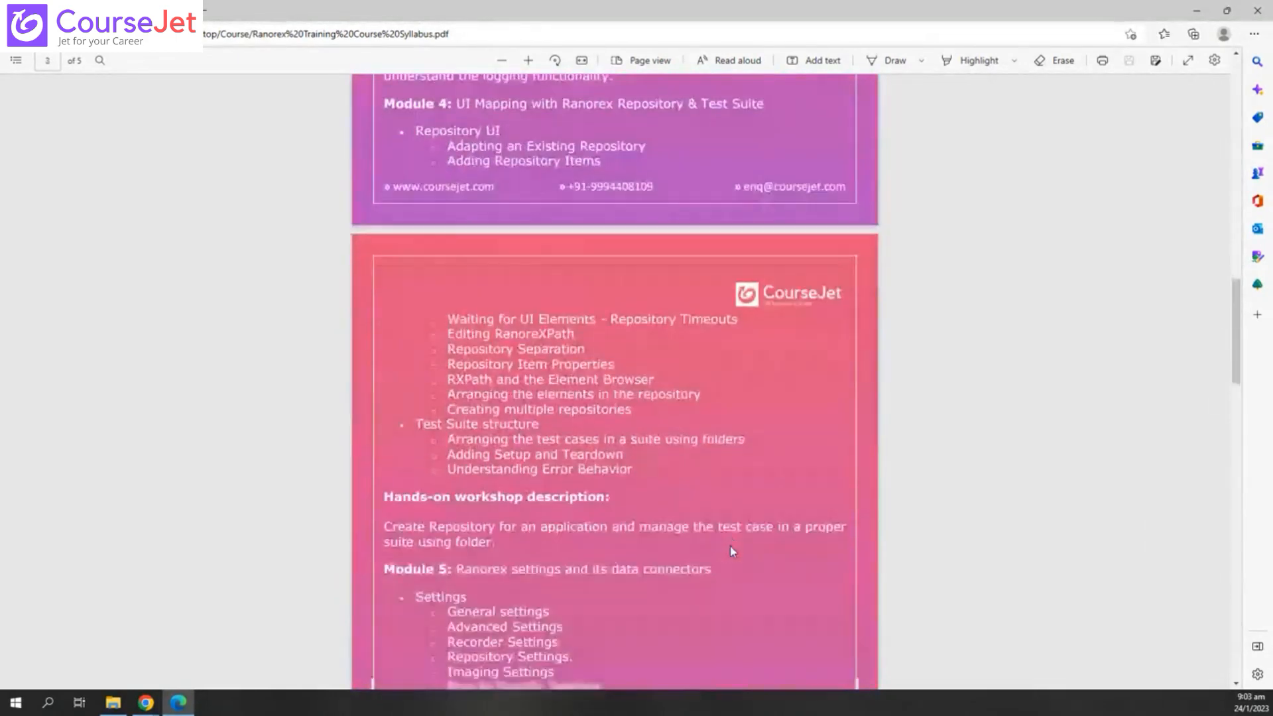
pyautogui.scroll(8, 731, 551)
pyautogui.scroll(10, 732, 551)
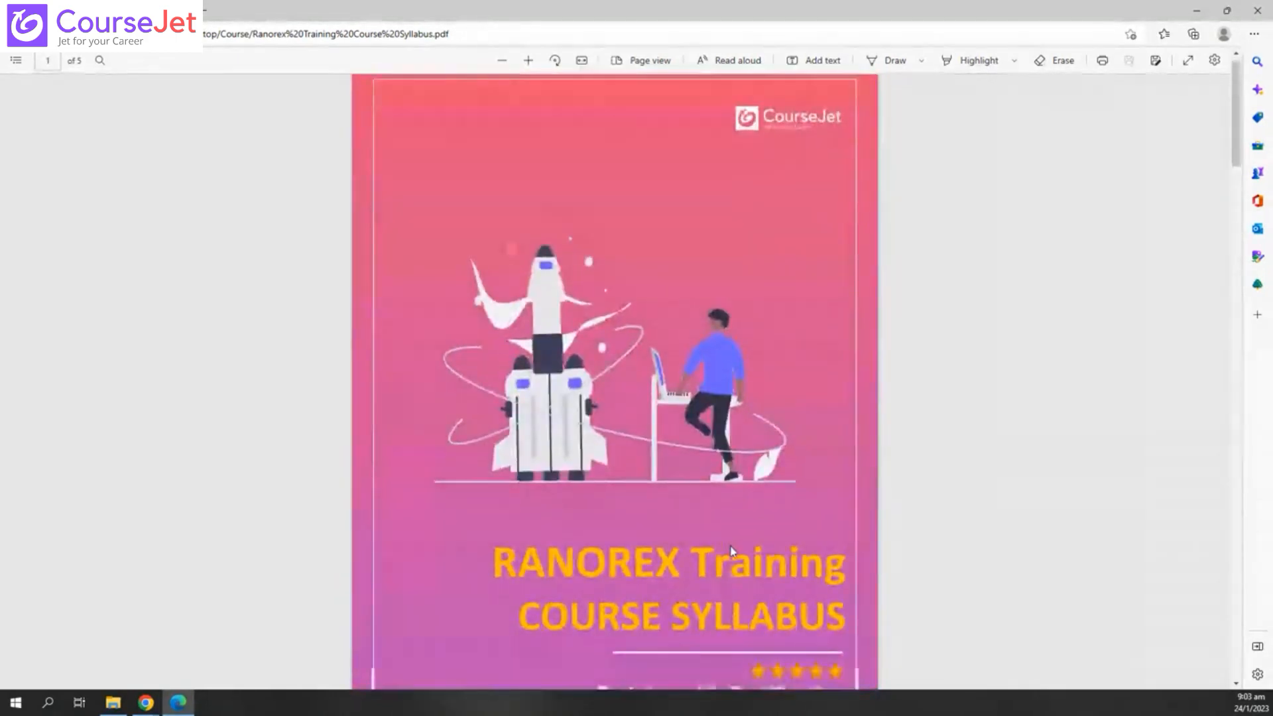
pyautogui.scroll(-12, 730, 555)
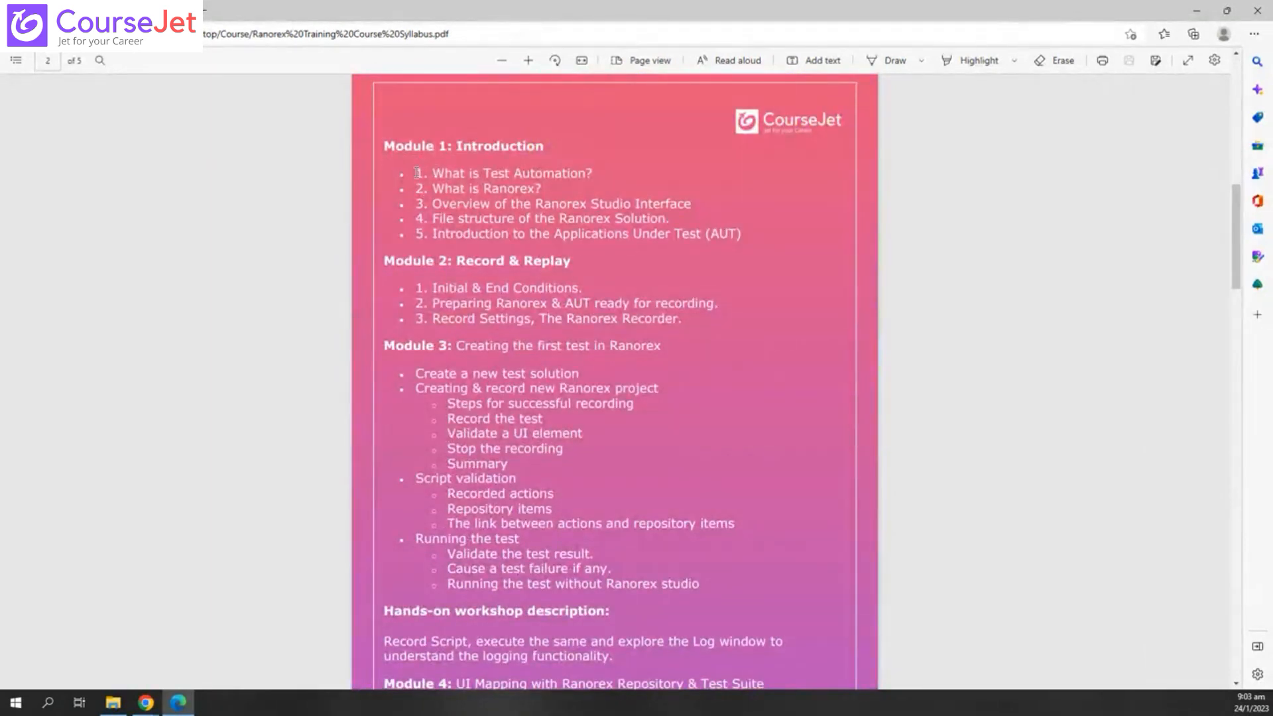
pyautogui.moveTo(417, 172); pyautogui.dragTo(594, 174)
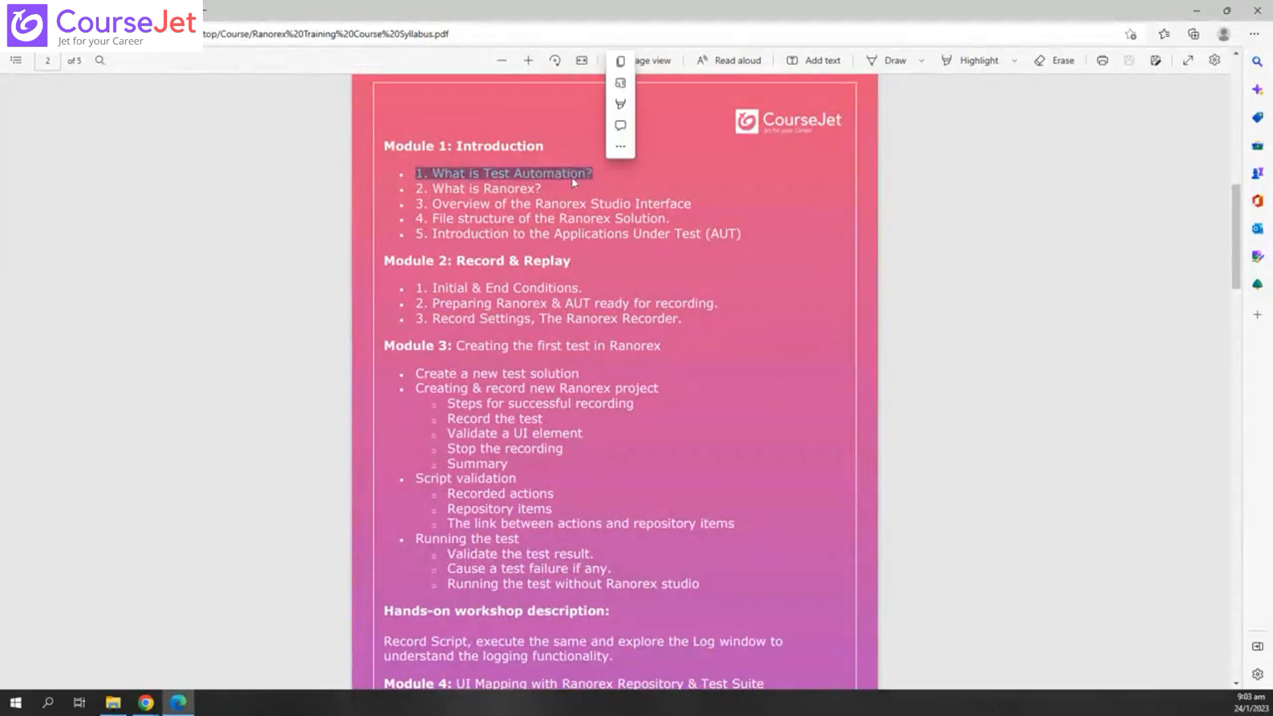
pyautogui.moveTo(415, 188); pyautogui.dragTo(540, 190)
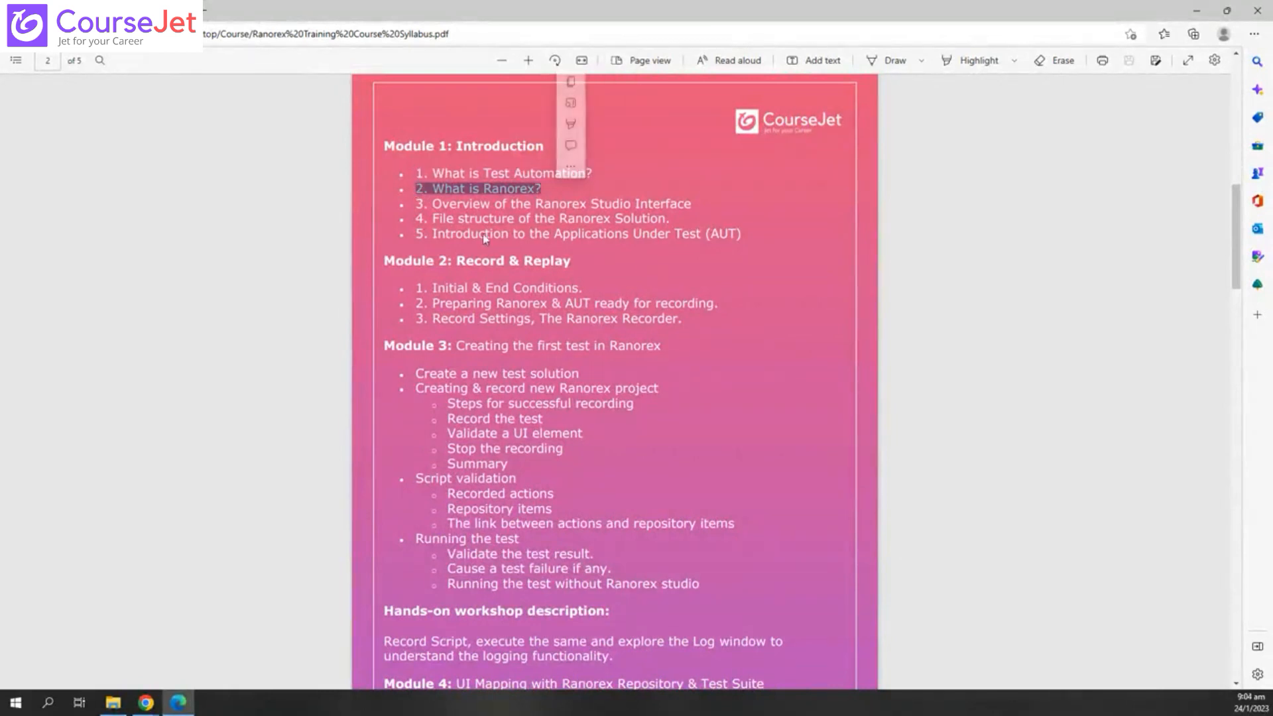
pyautogui.click(416, 209)
# - Highlight Module 1 topics 3–5 and Module 2, then minimize the PDF window
pyautogui.moveTo(417, 207); pyautogui.dragTo(692, 325)
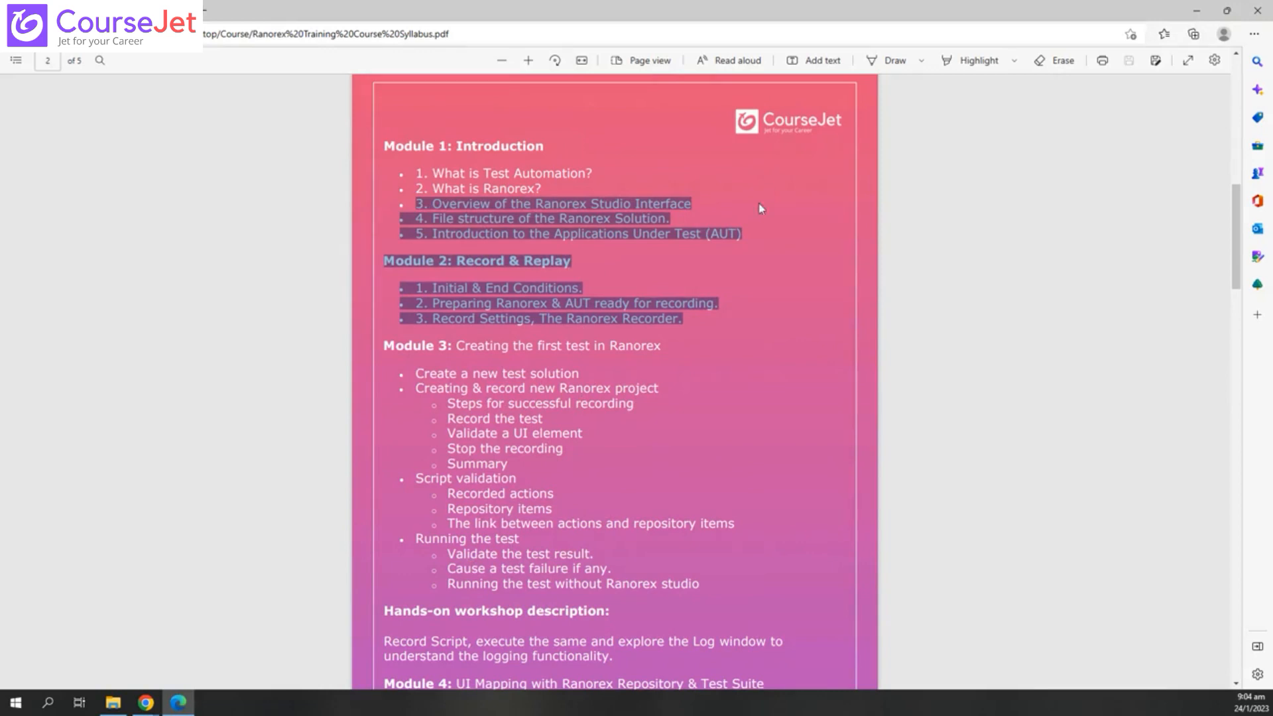
pyautogui.click(945, 307)
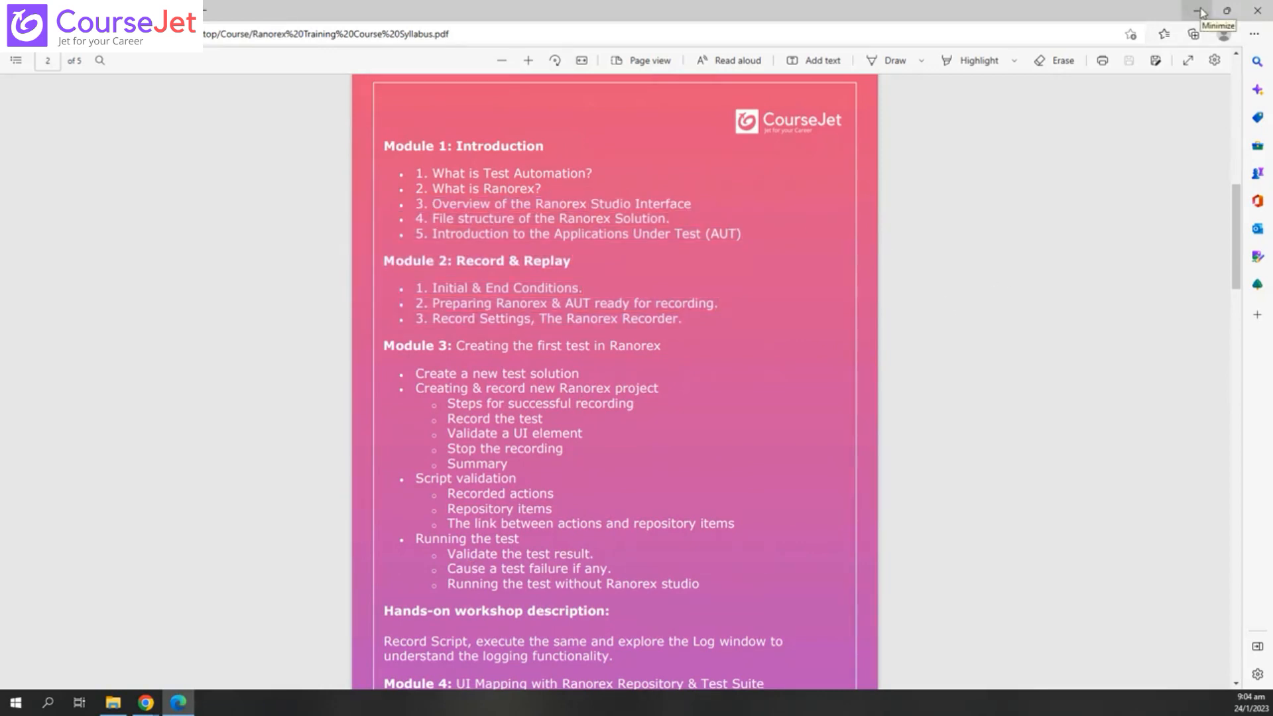
pyautogui.click(1201, 12)
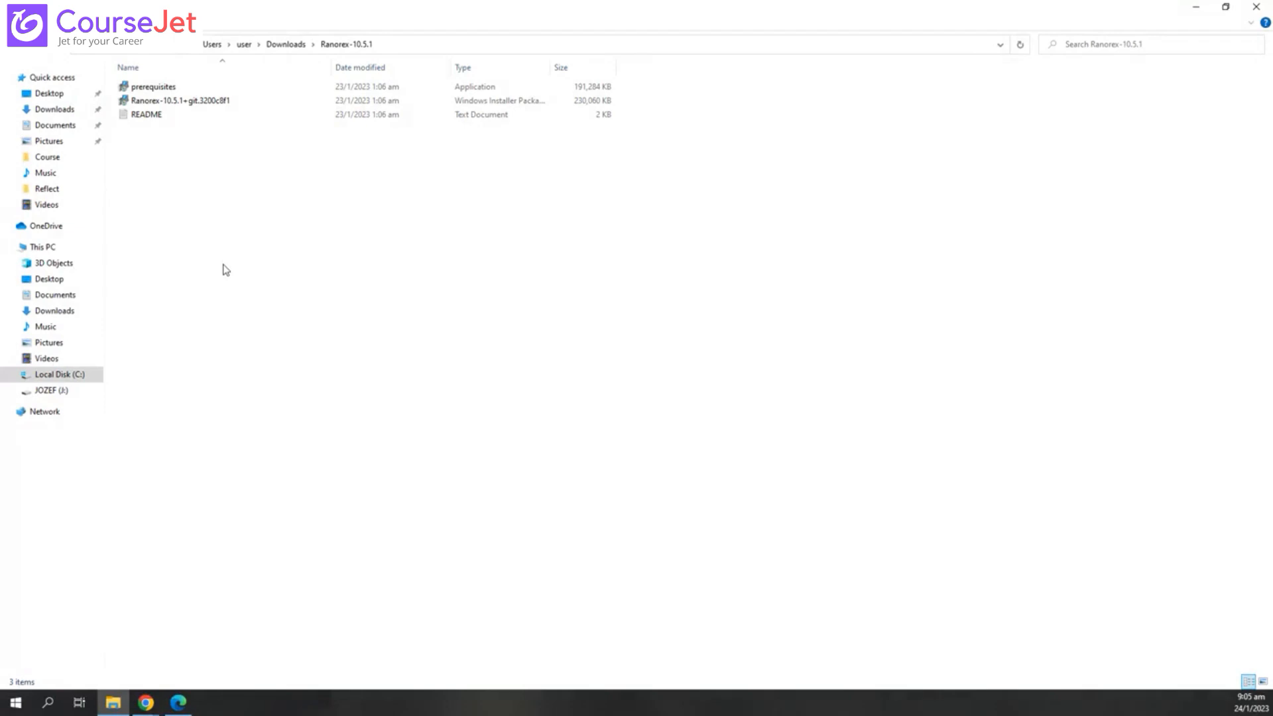
# - Run the prerequisites installer and open the README file in Notepad
pyautogui.doubleClick(177, 91)
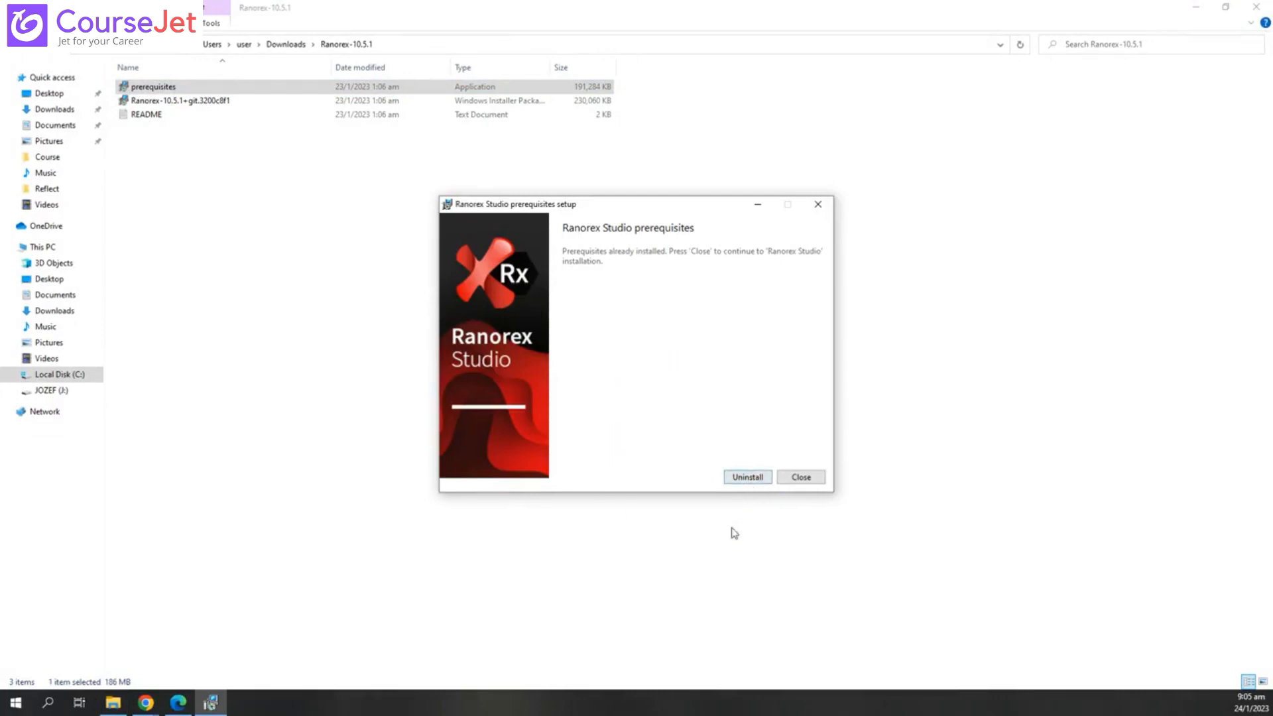
pyautogui.doubleClick(143, 116)
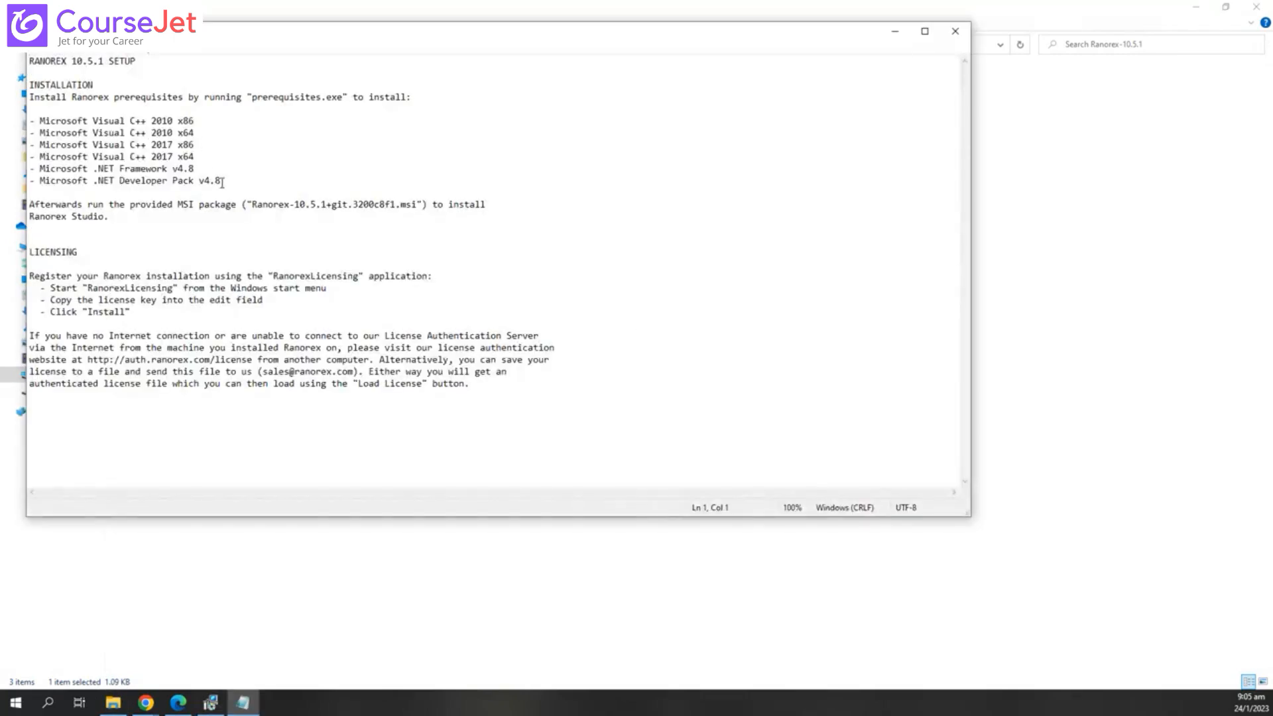
pyautogui.moveTo(222, 182); pyautogui.dragTo(27, 110)
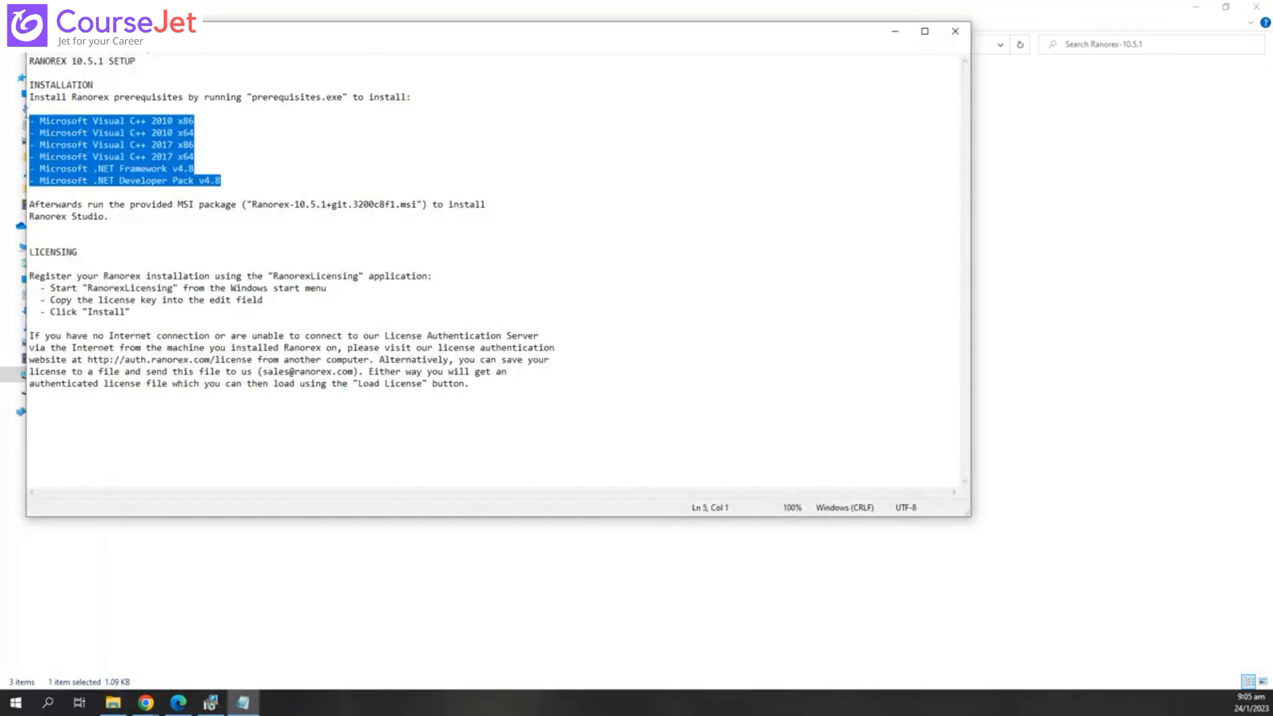
pyautogui.click(236, 151)
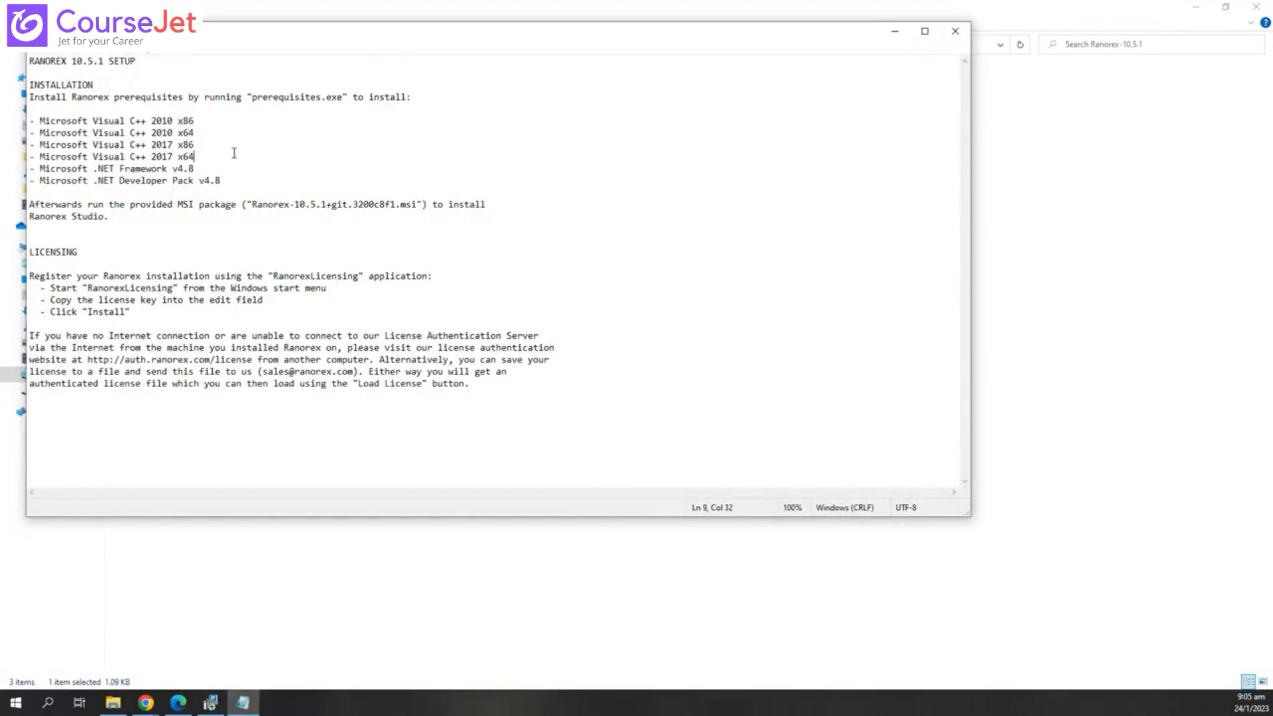
pyautogui.moveTo(238, 183); pyautogui.dragTo(20, 117)
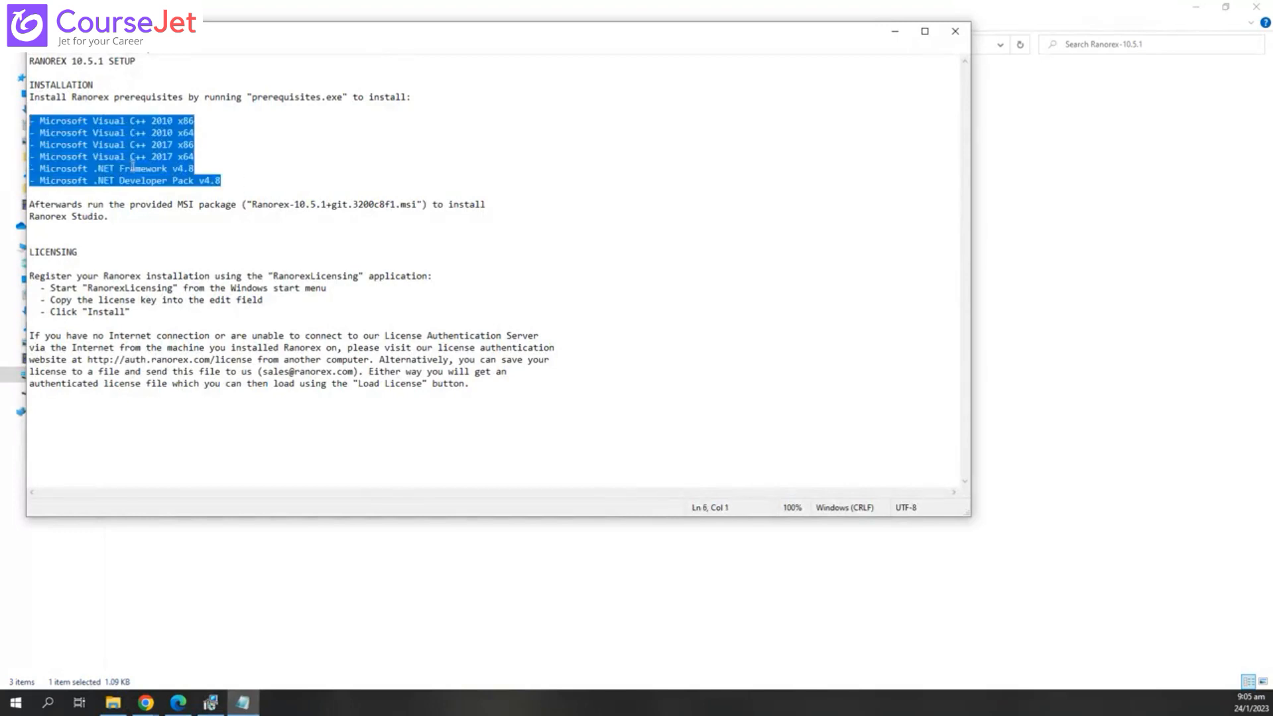
pyautogui.click(132, 166)
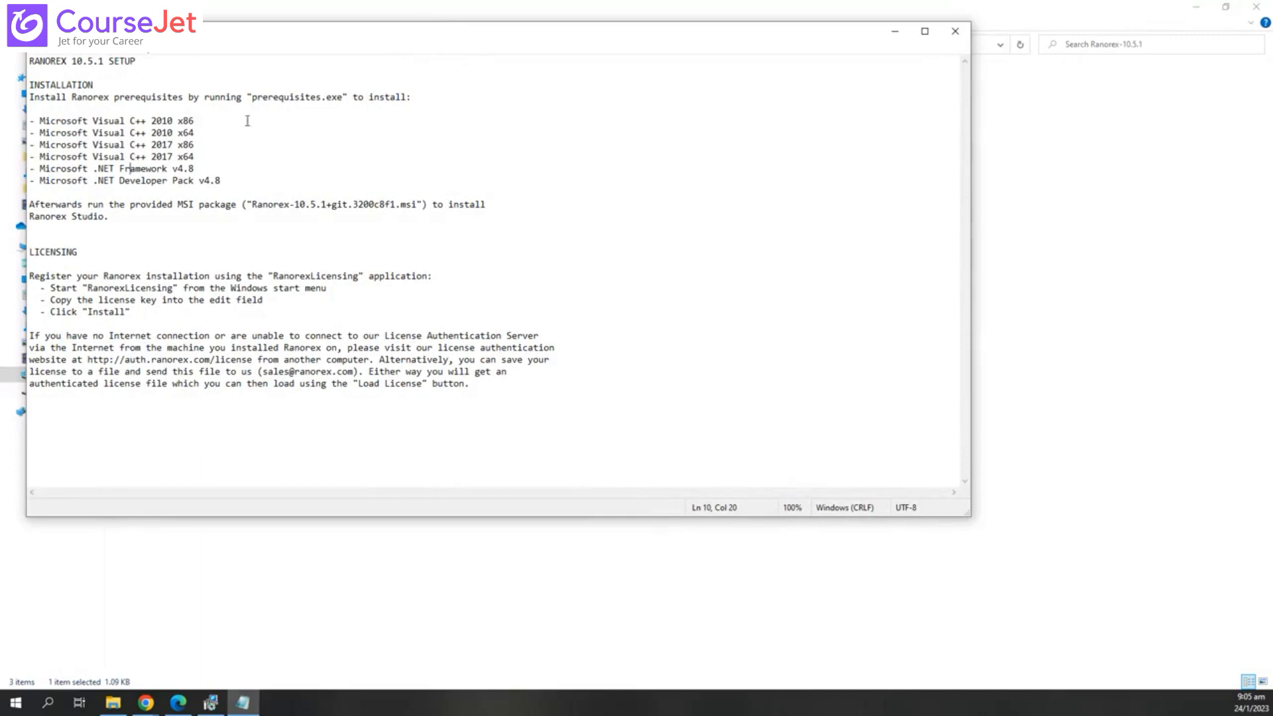
pyautogui.moveTo(226, 183); pyautogui.dragTo(24, 120)
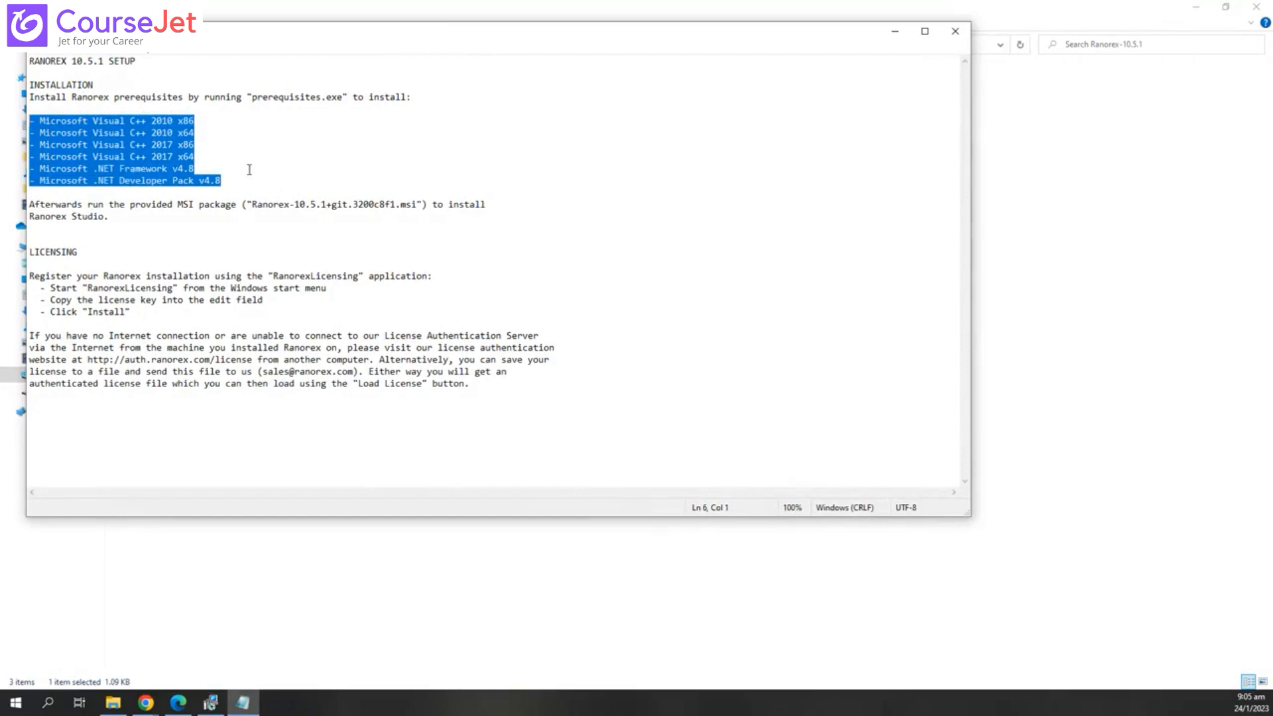
pyautogui.moveTo(252, 185); pyautogui.dragTo(34, 120)
pyautogui.click(152, 141)
pyautogui.moveTo(221, 181); pyautogui.dragTo(40, 170)
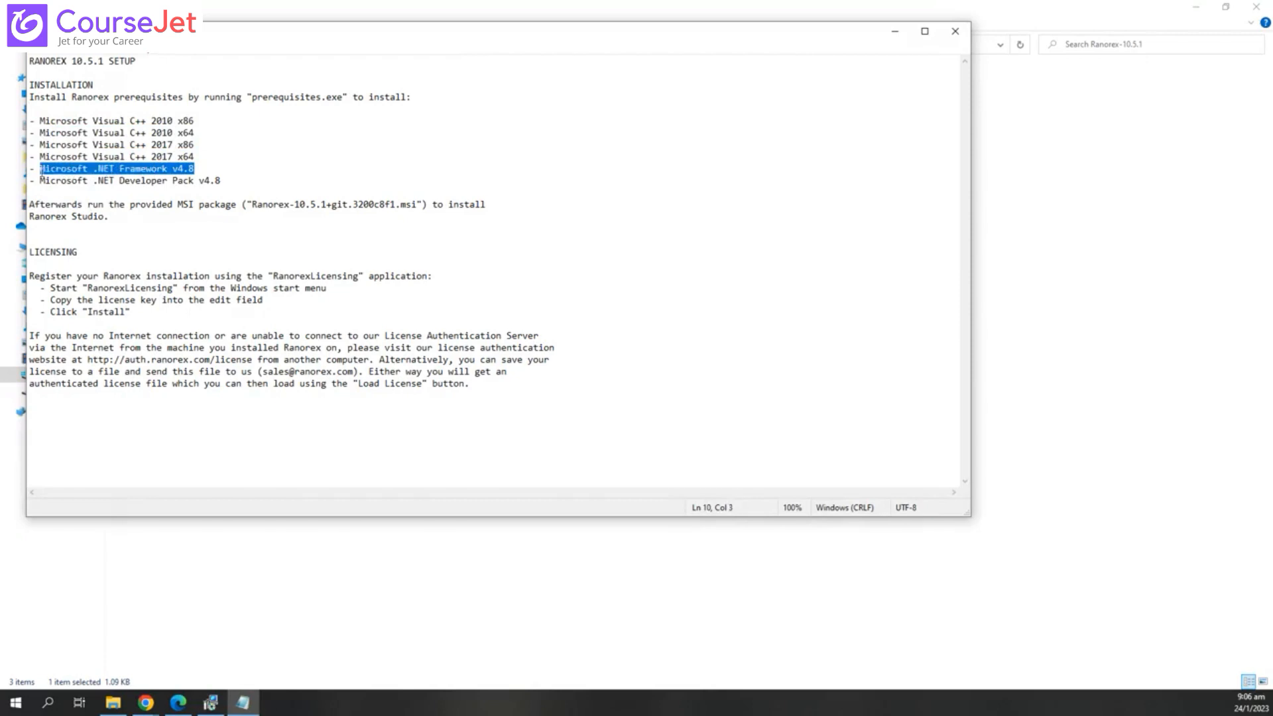
pyautogui.click(211, 168)
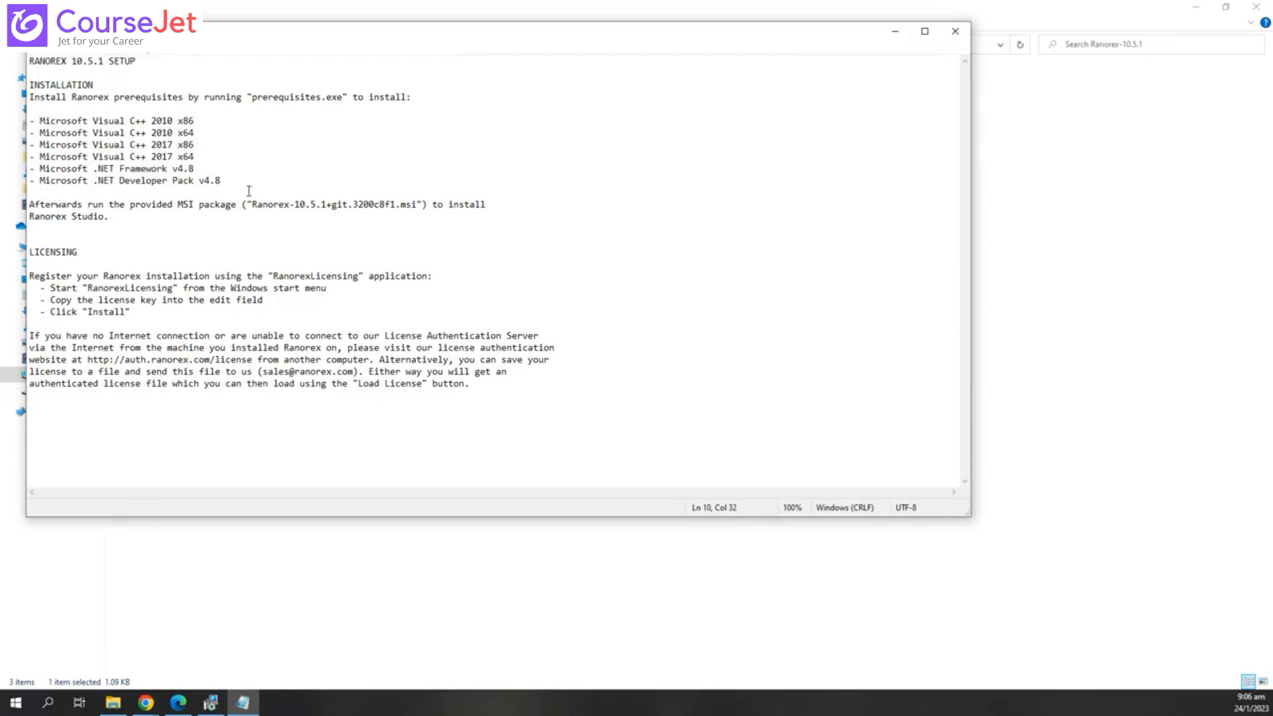
pyautogui.moveTo(398, 34); pyautogui.dragTo(513, 66)
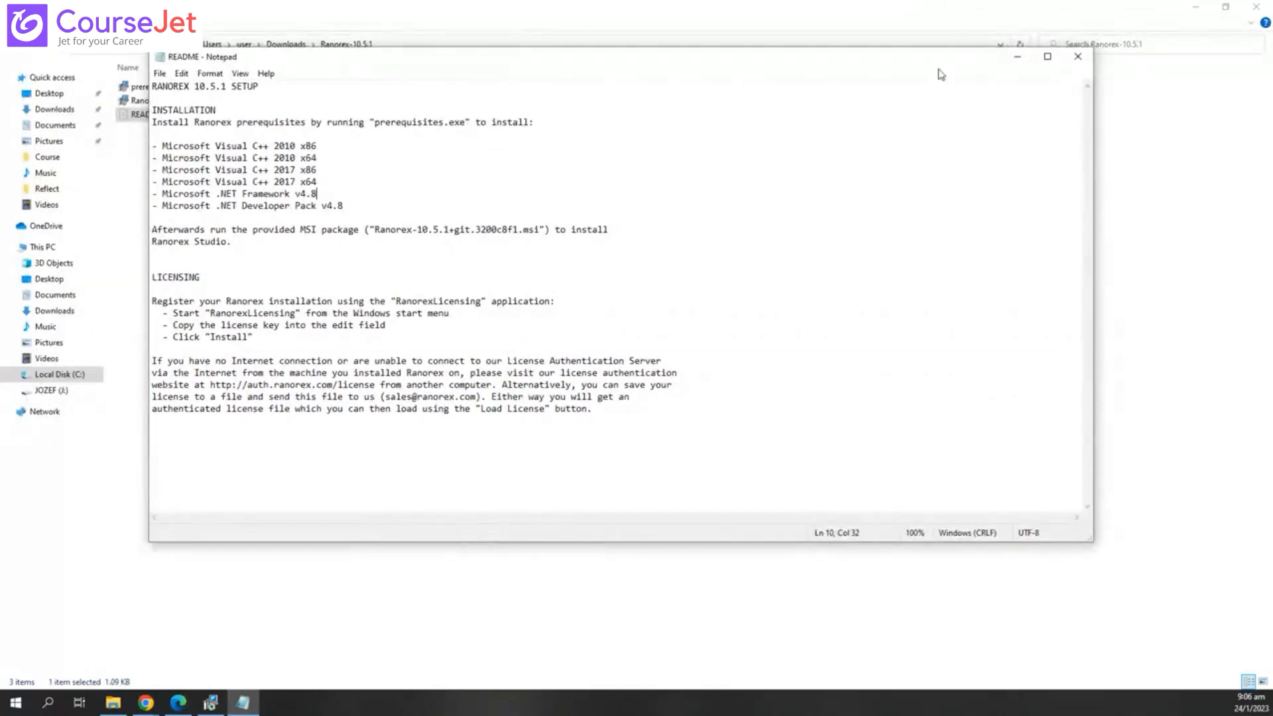
# - Close the README and launch the Ranorex-10.5.1 .msi installer package
pyautogui.click(1078, 57)
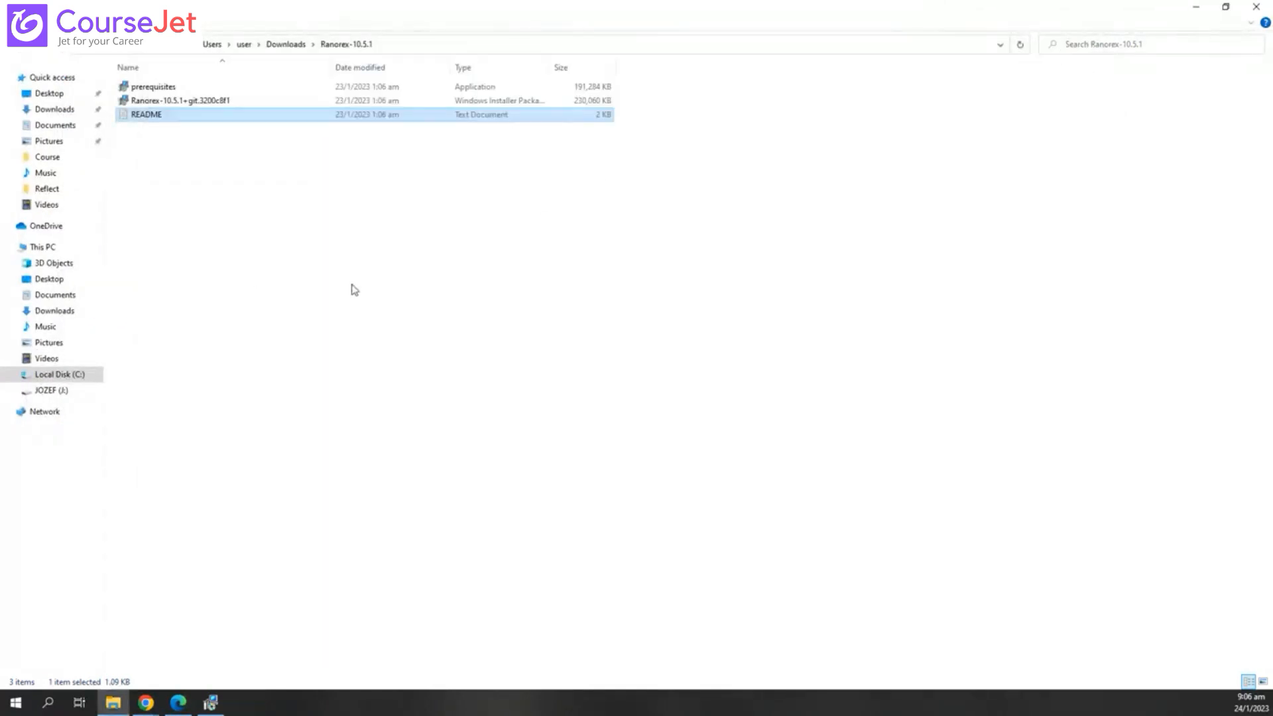
pyautogui.click(307, 450)
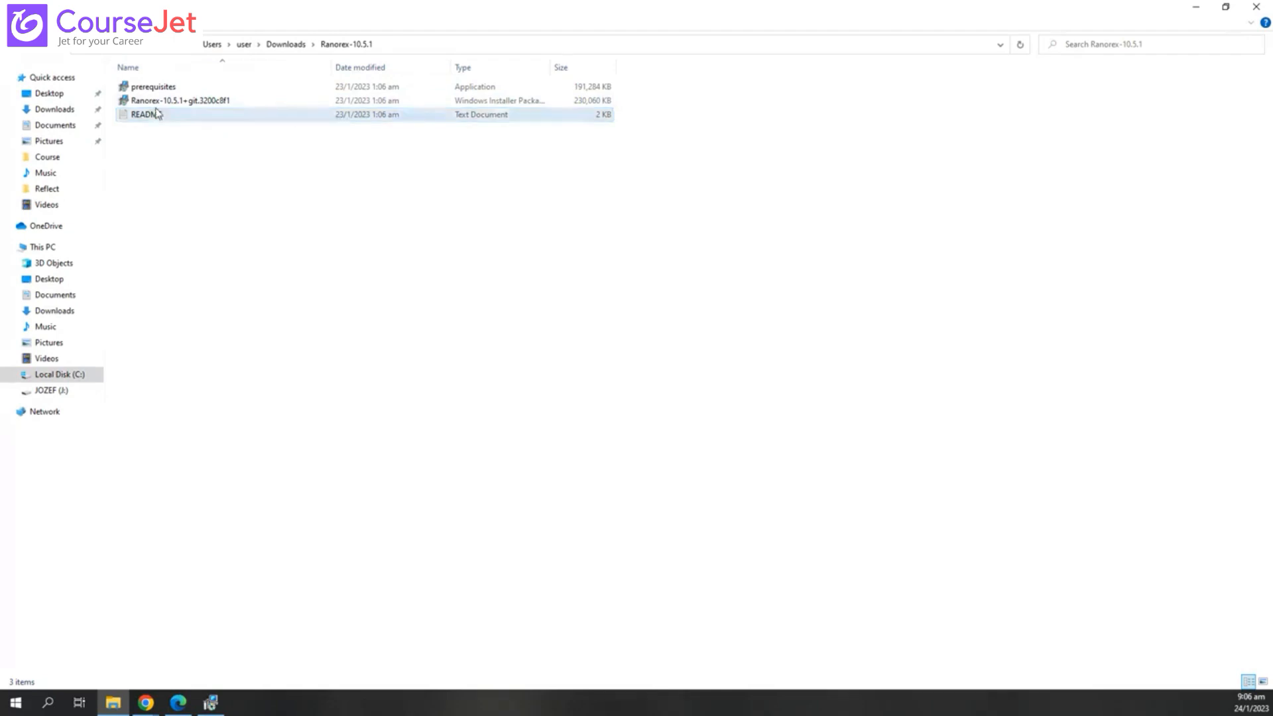
pyautogui.doubleClick(226, 100)
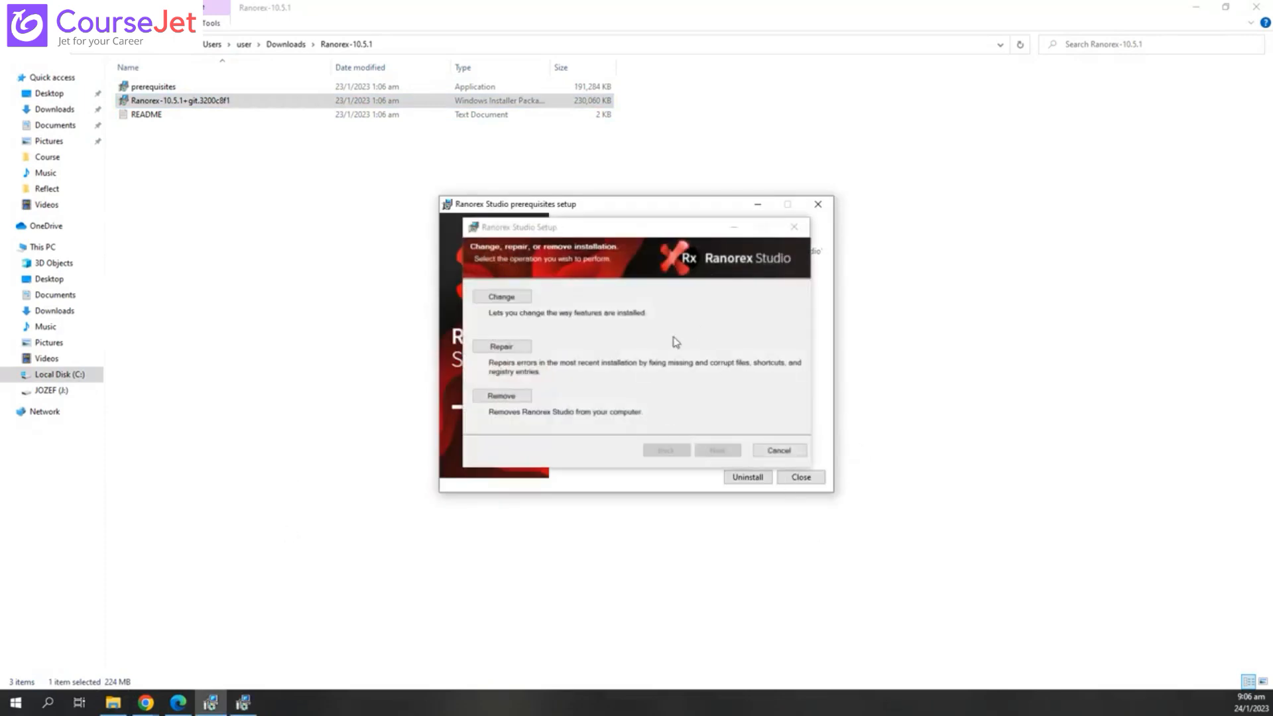
# - Cancel the Ranorex Studio maintenance setup and close the prerequisites window, confirming with Yes
pyautogui.moveTo(631, 227); pyautogui.dragTo(920, 222)
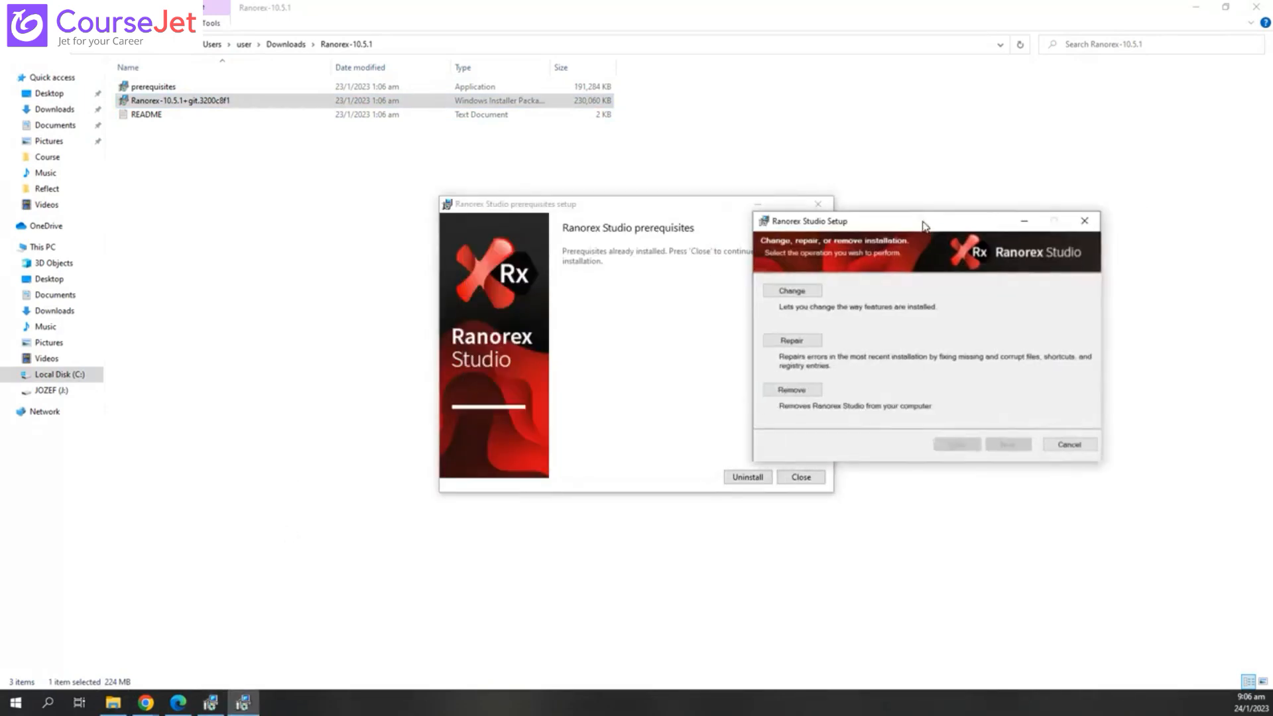
pyautogui.click(1068, 444)
pyautogui.click(810, 478)
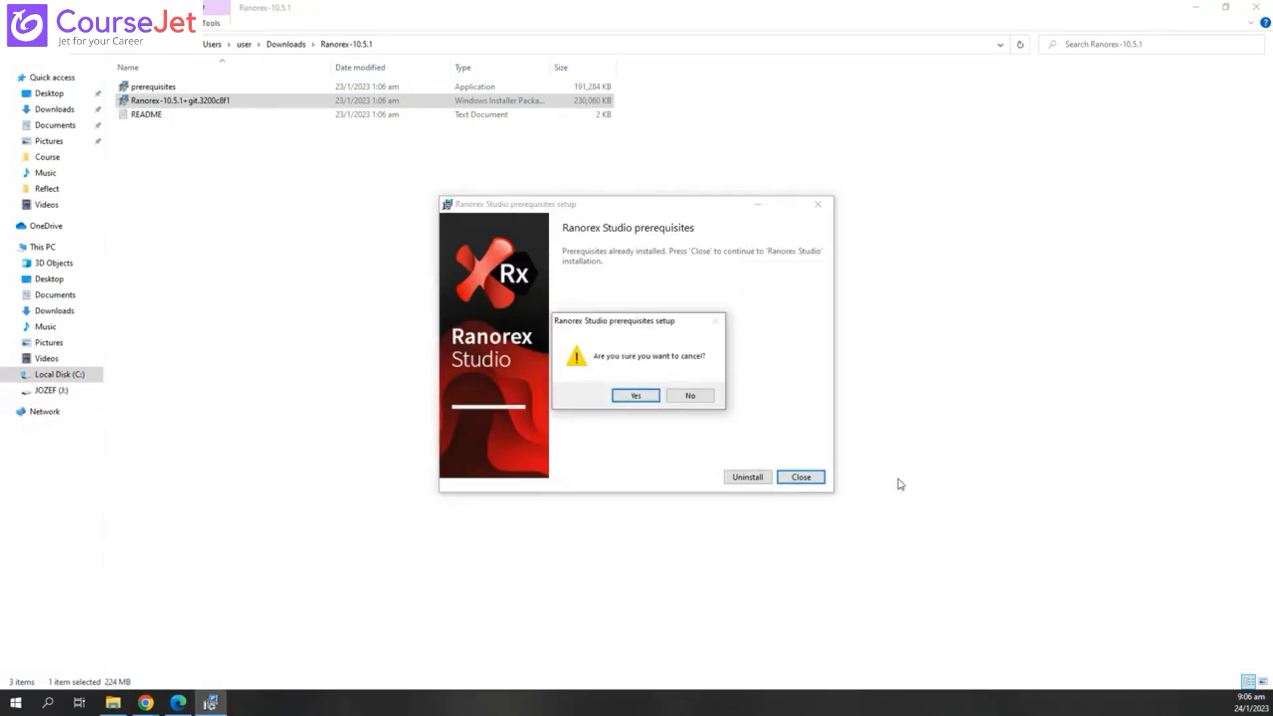
pyautogui.click(638, 396)
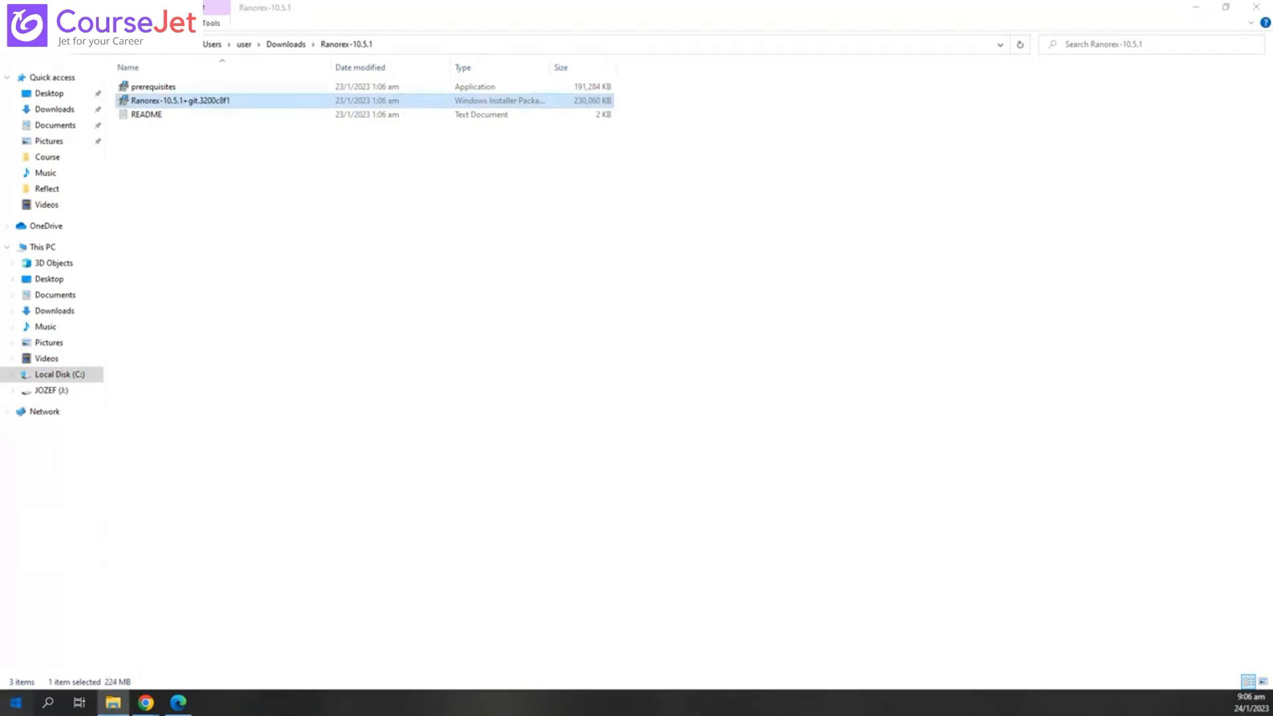
# - Search the Start menu for 'ranorex' and browse the Apps results
pyautogui.press('super')
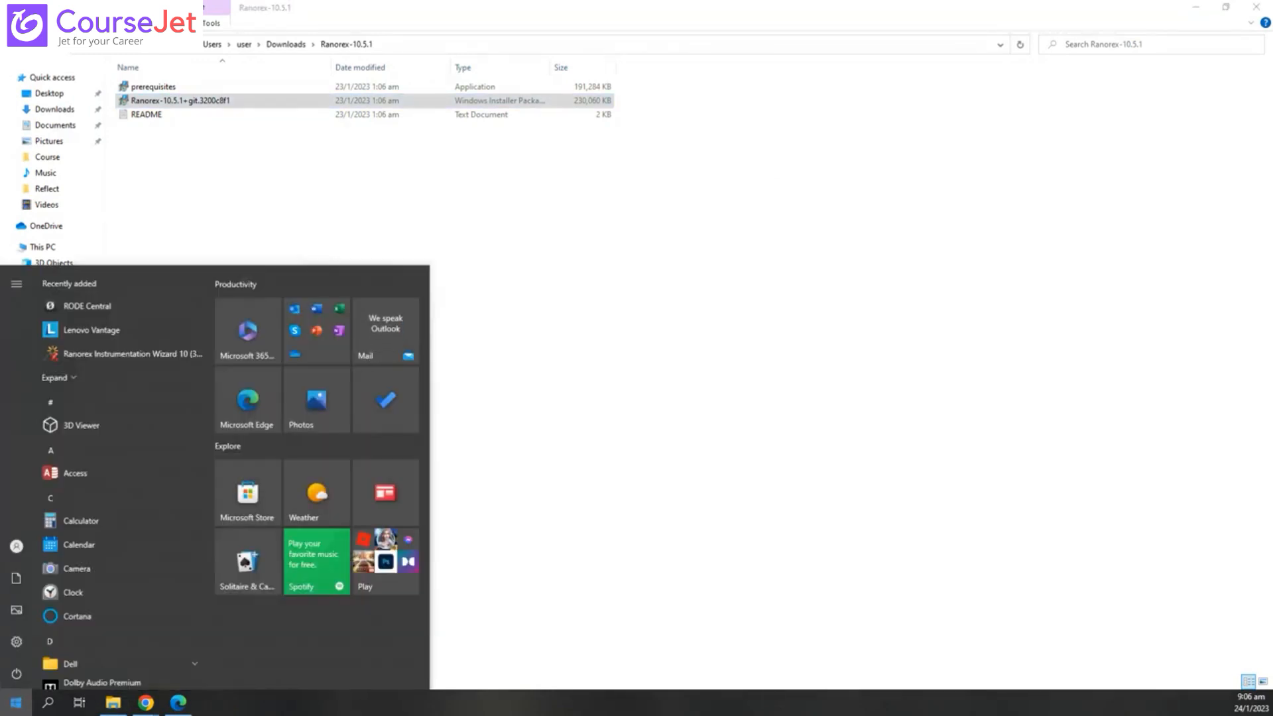
pyautogui.write('ranorex')
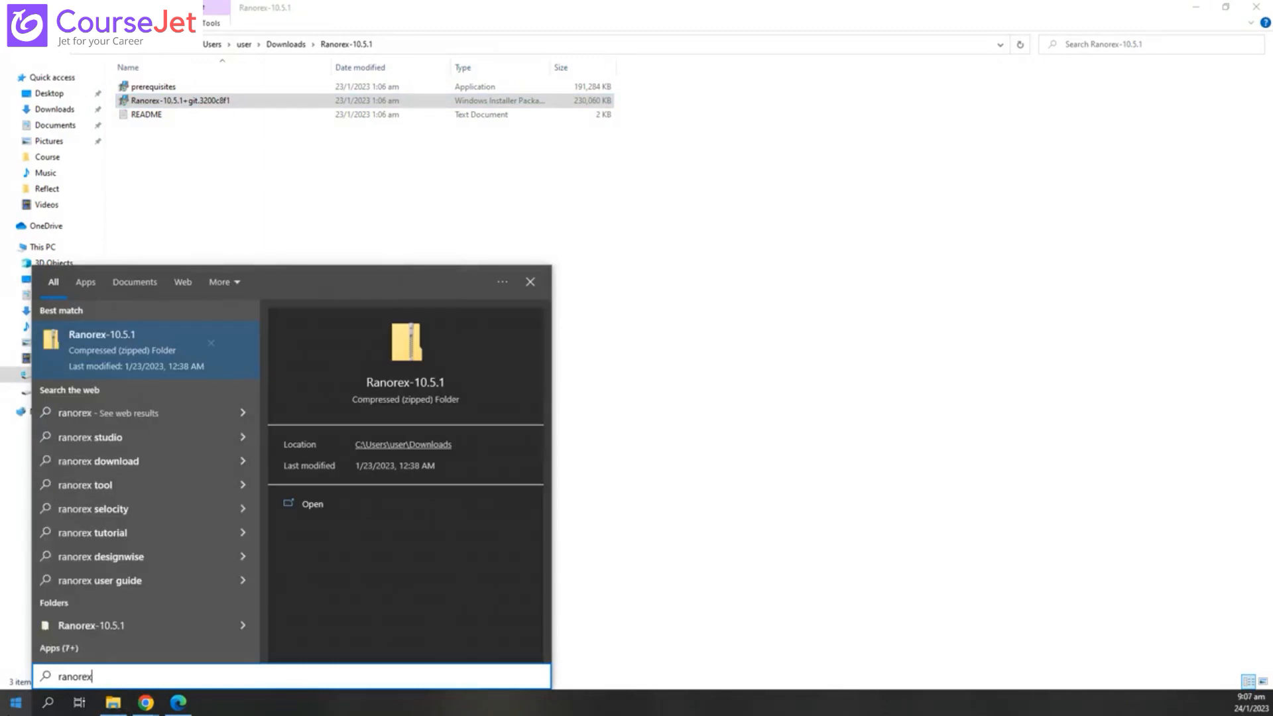
pyautogui.click(93, 277)
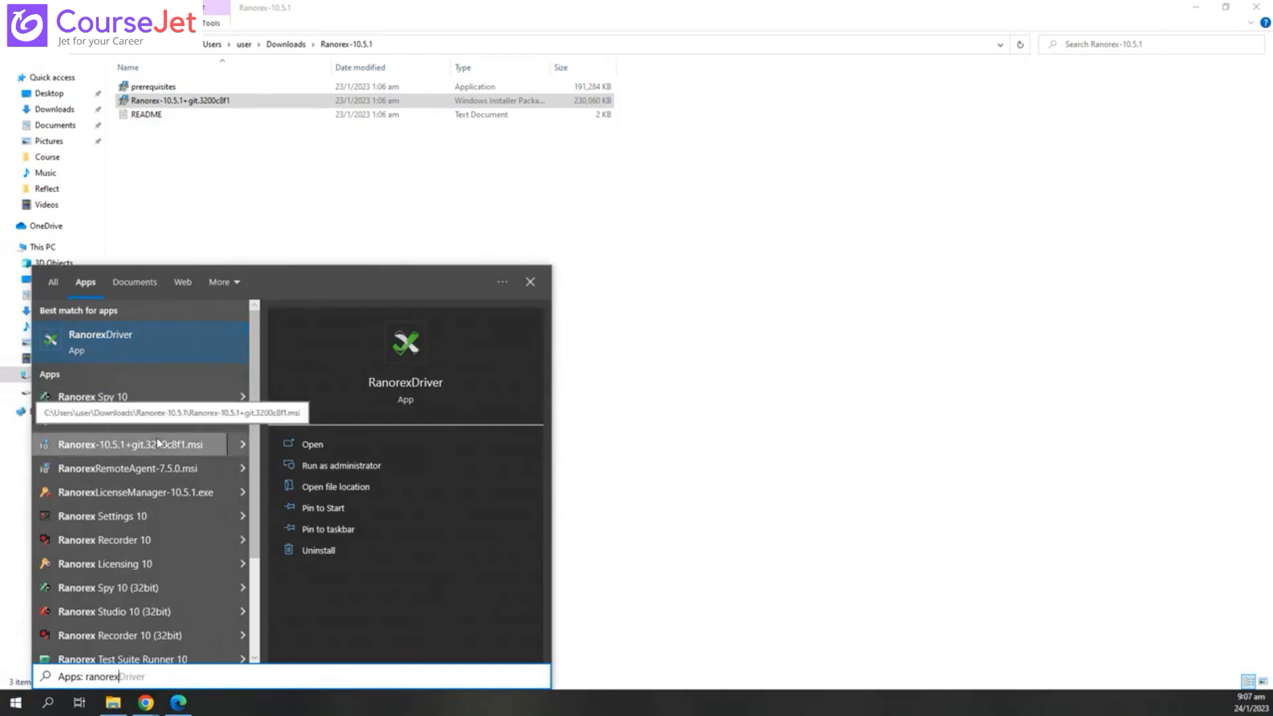
pyautogui.scroll(-2, 185, 477)
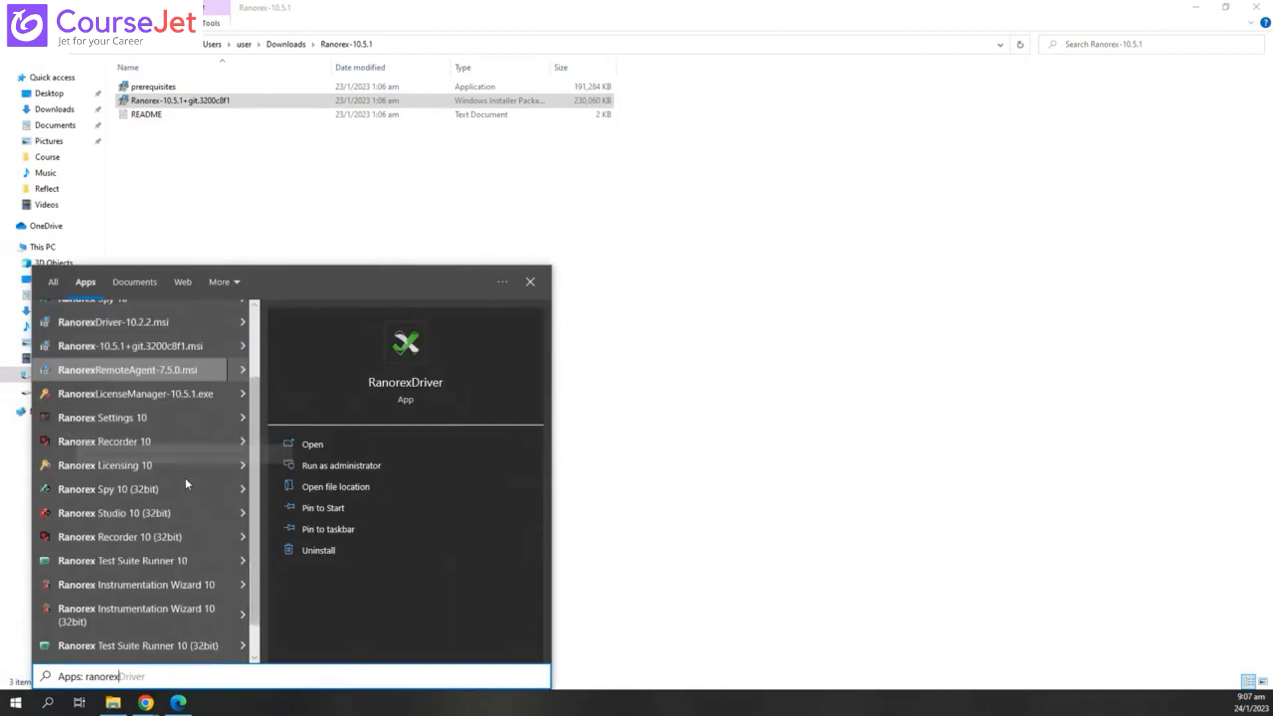
pyautogui.scroll(3, 186, 482)
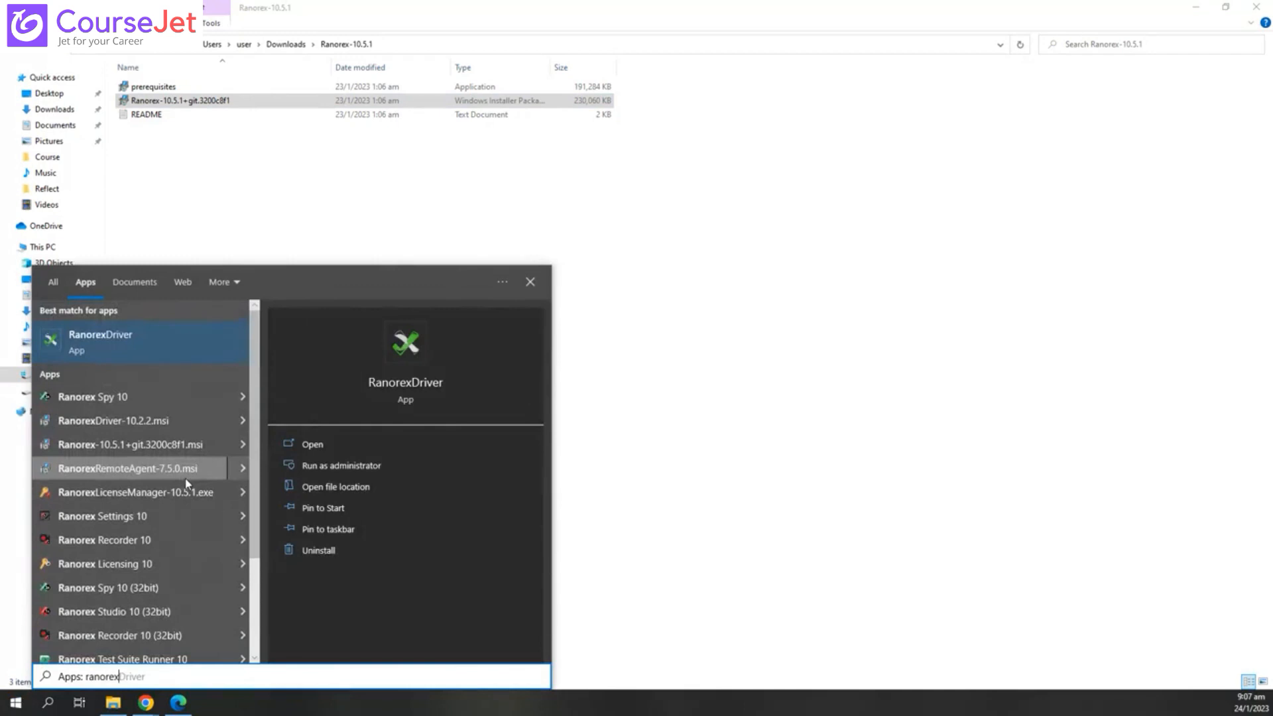
pyautogui.scroll(-2, 176, 546)
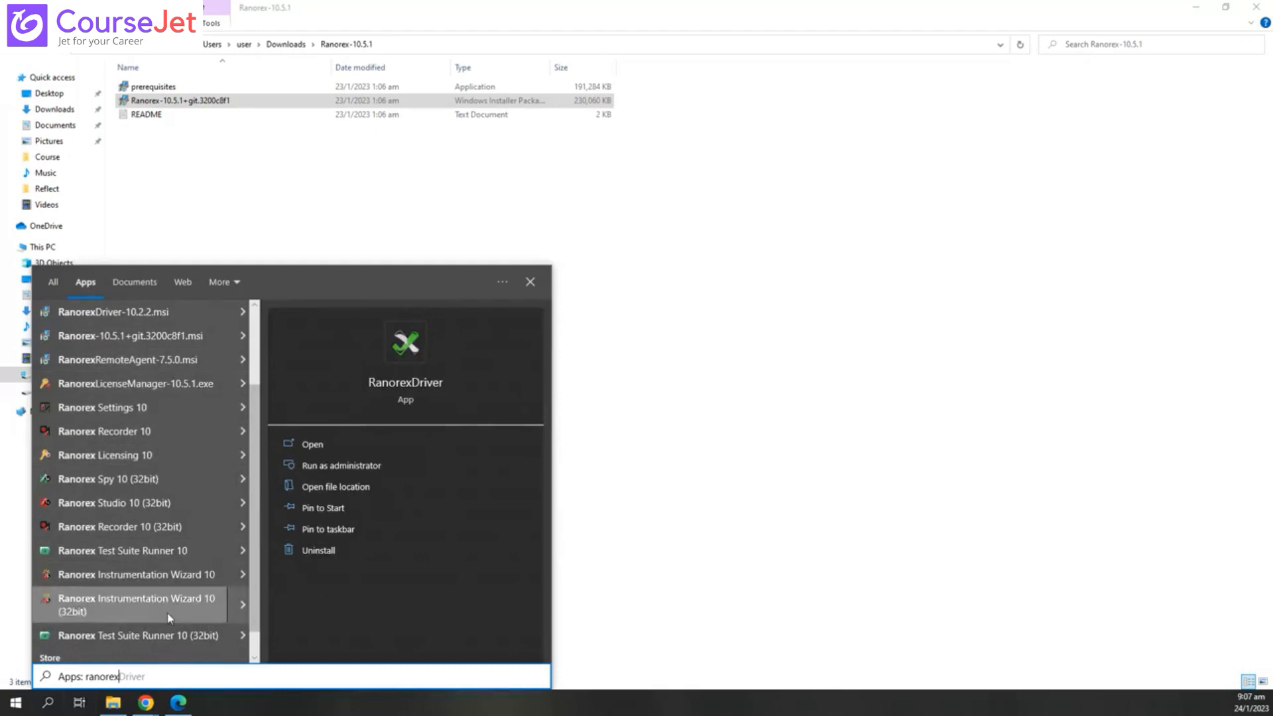
pyautogui.scroll(-1, 162, 635)
pyautogui.scroll(-1, 163, 635)
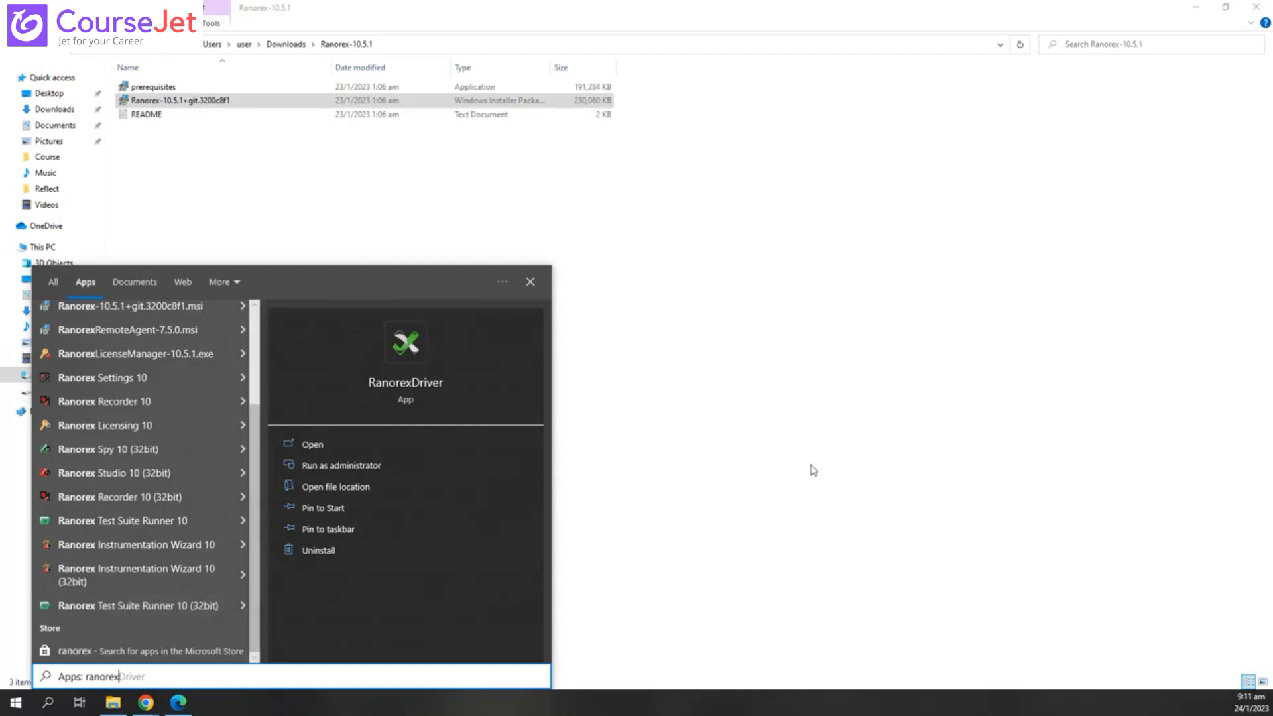
# - Search Start apps for 'ranorex' and launch Ranorex Studio 10 (32bit)
pyautogui.click(718, 425)
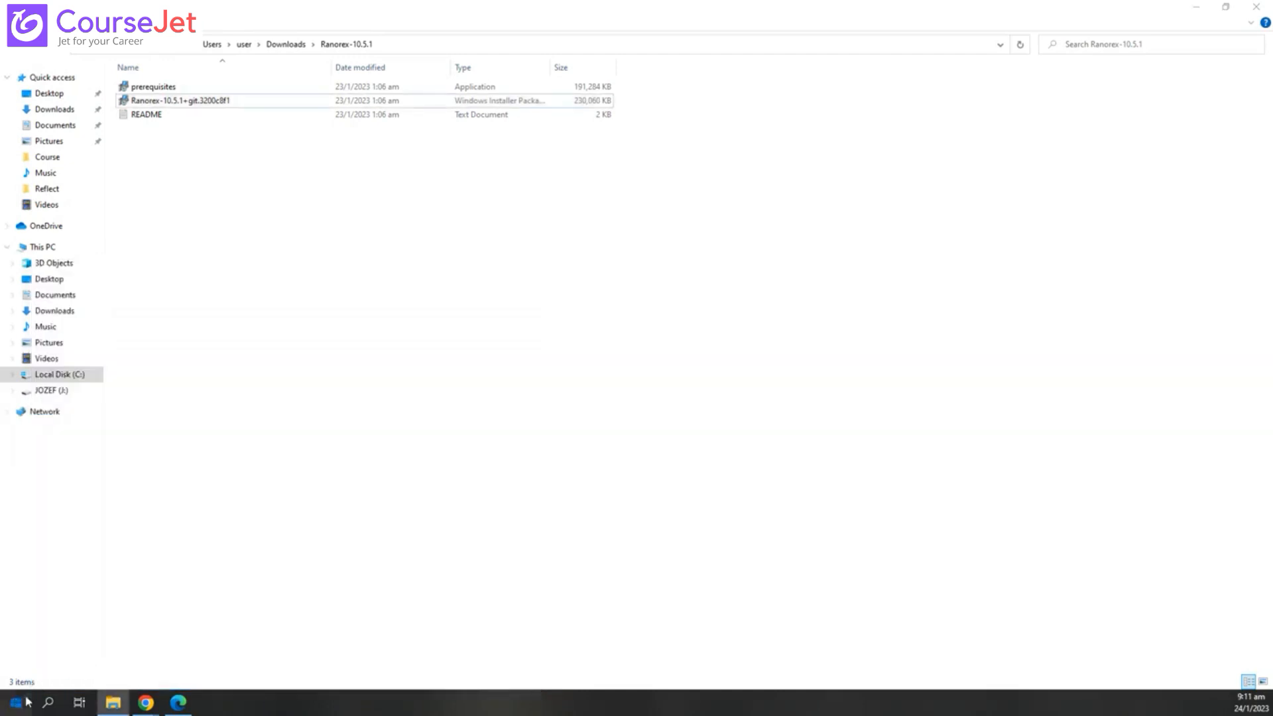
pyautogui.click(15, 702)
pyautogui.write('ranorex')
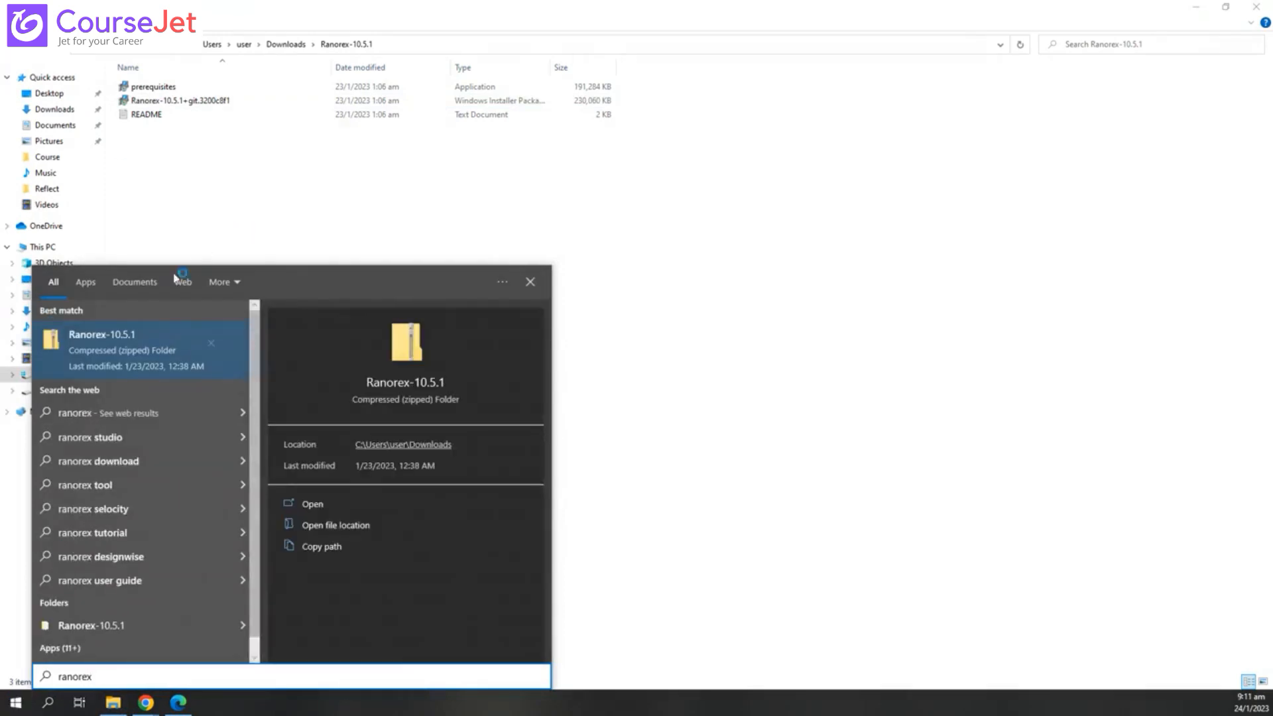
pyautogui.click(89, 284)
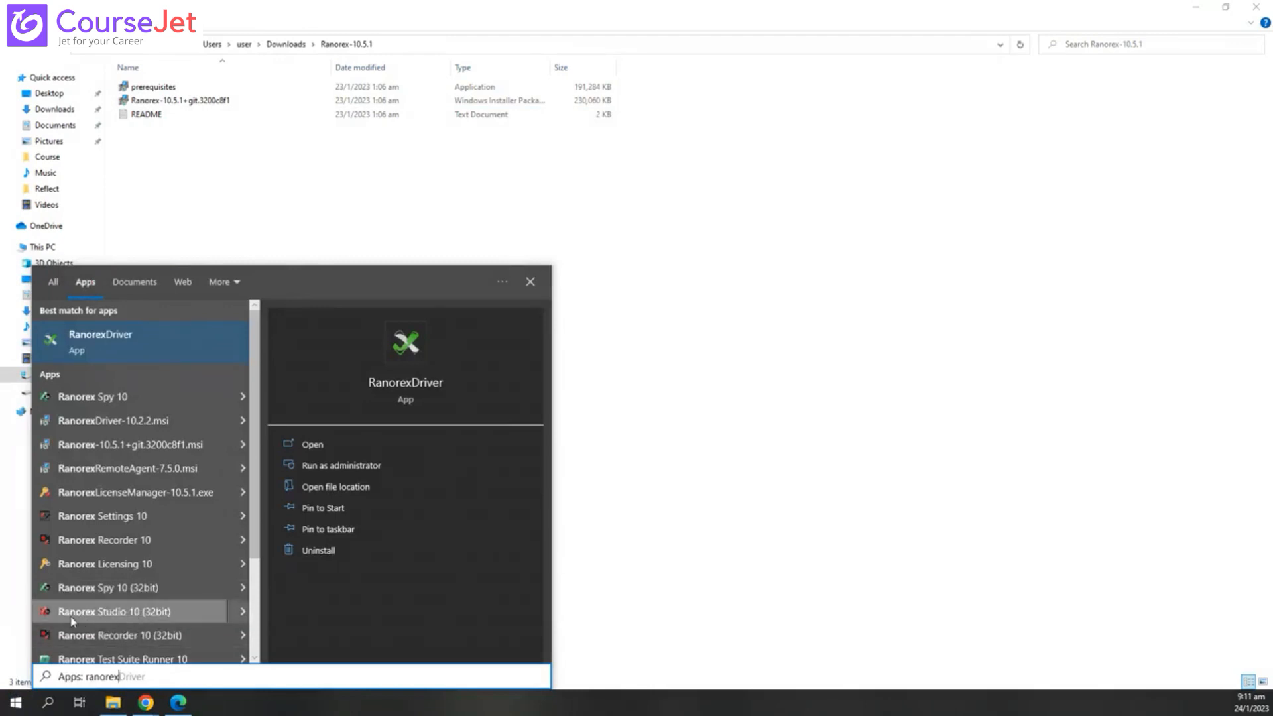
pyautogui.click(167, 617)
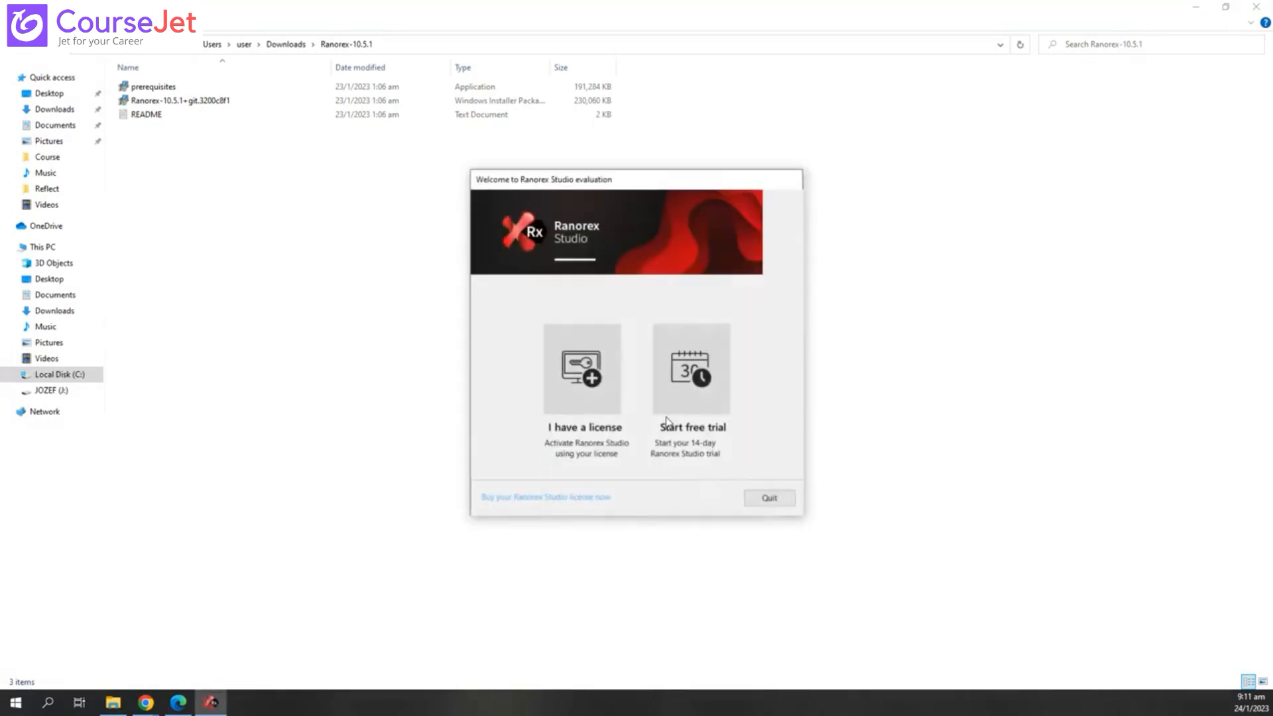
# - Start the 14-day free trial and choose Install license
pyautogui.click(667, 372)
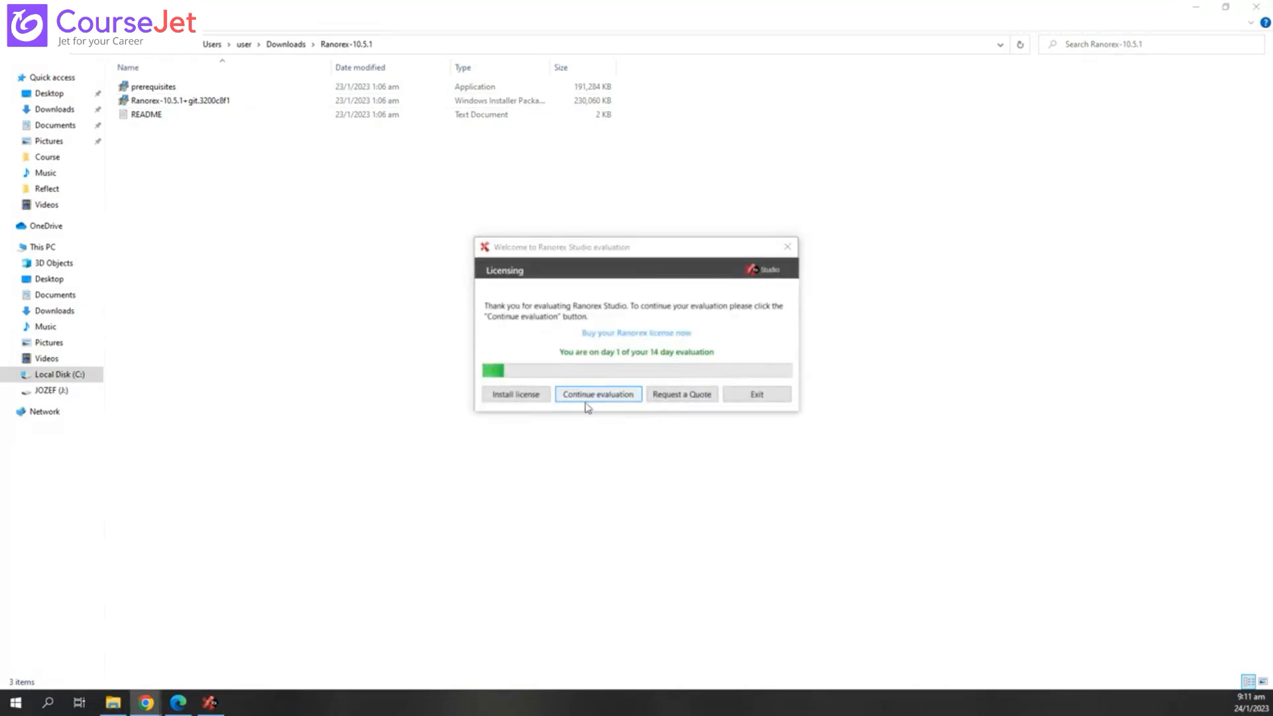
pyautogui.click(519, 397)
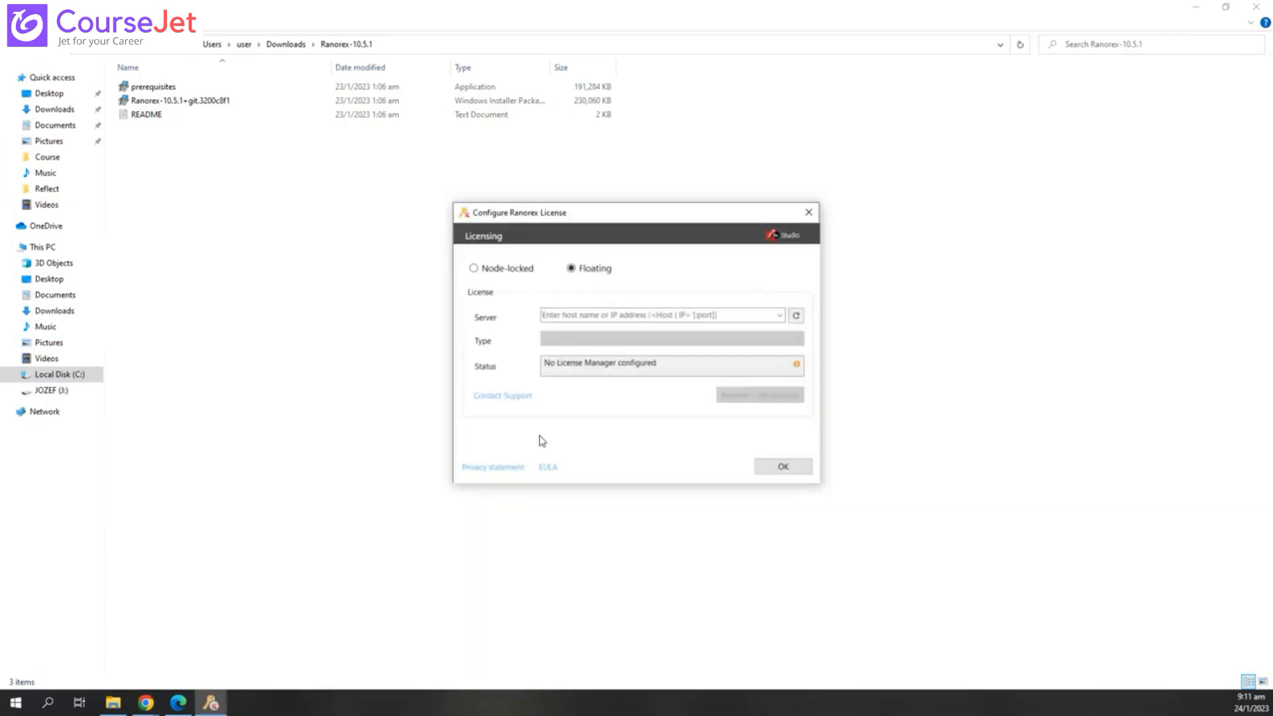
pyautogui.click(507, 268)
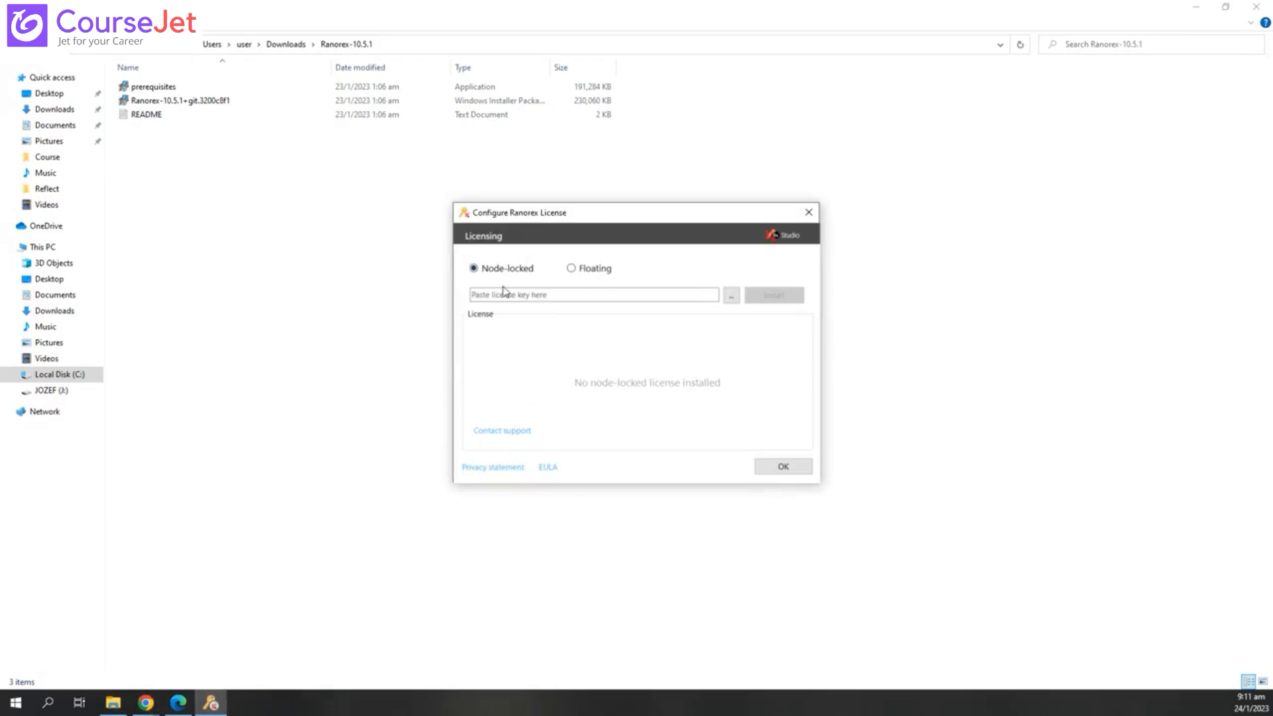
pyautogui.click(507, 294)
pyautogui.click(571, 269)
pyautogui.click(584, 316)
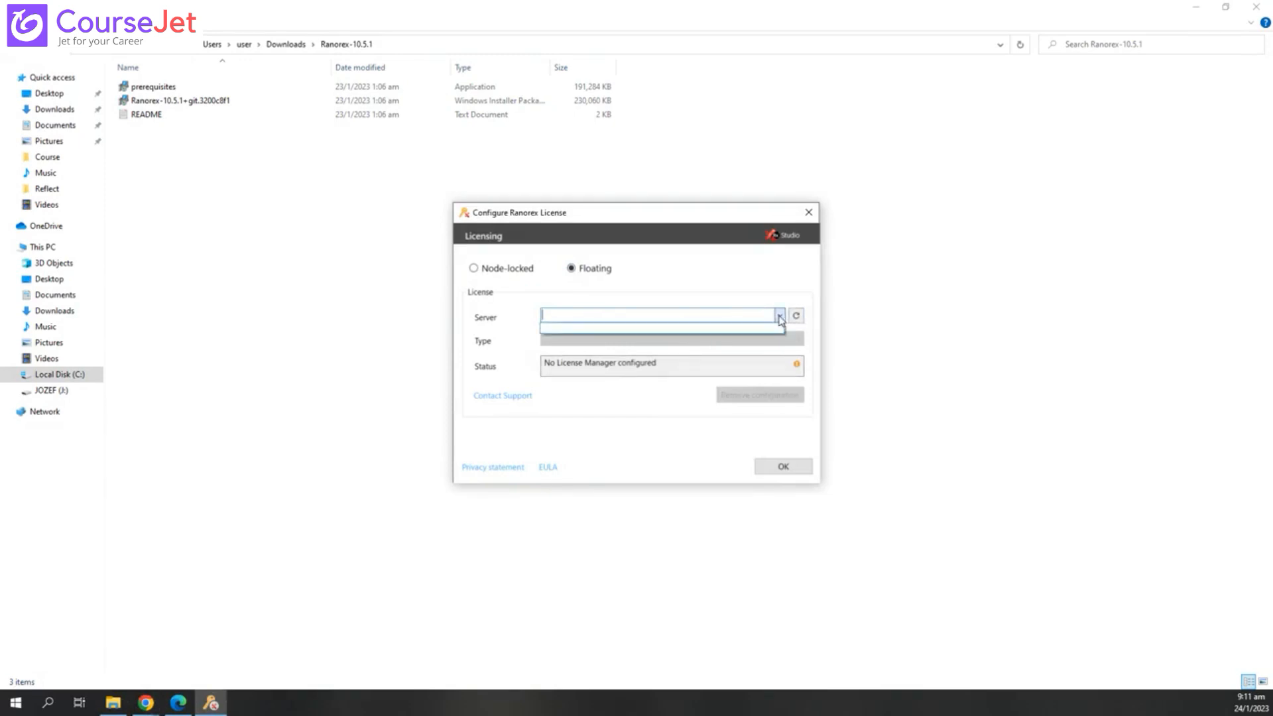
pyautogui.click(482, 269)
pyautogui.click(572, 269)
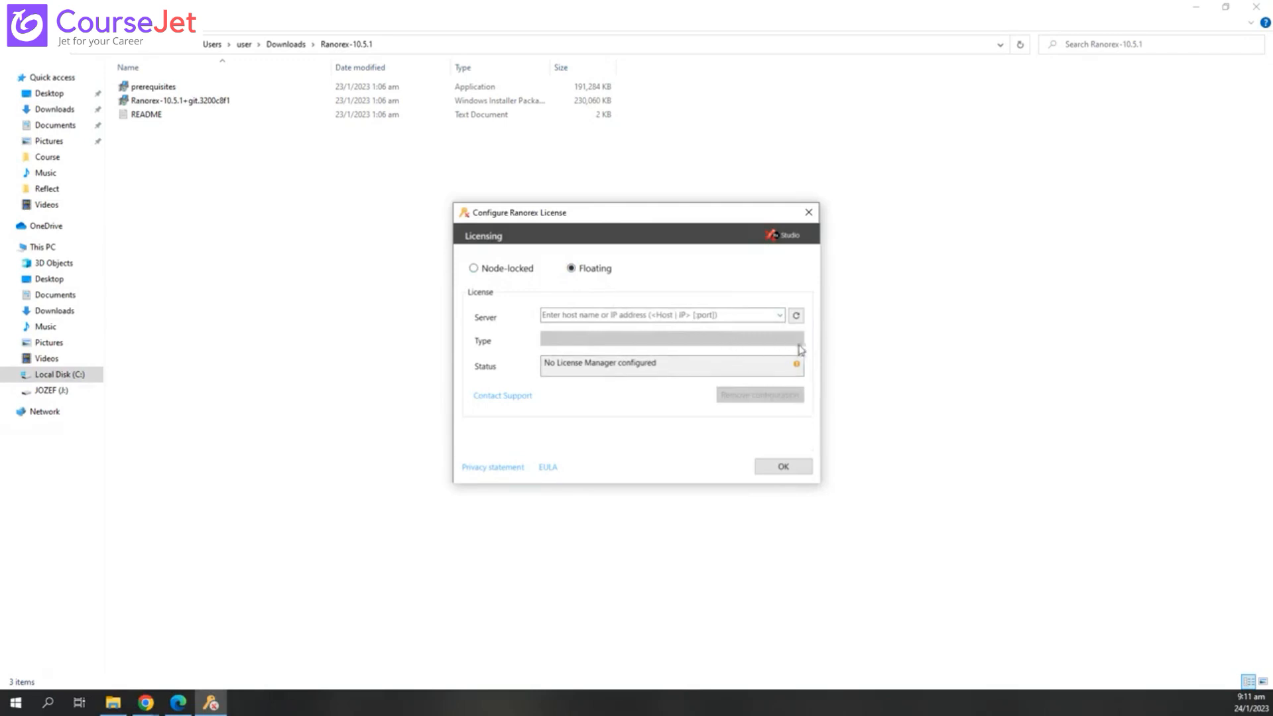
pyautogui.click(687, 315)
pyautogui.write('zx')
pyautogui.press('BackSpace')
pyautogui.write('CAA-APP:80801234565656')
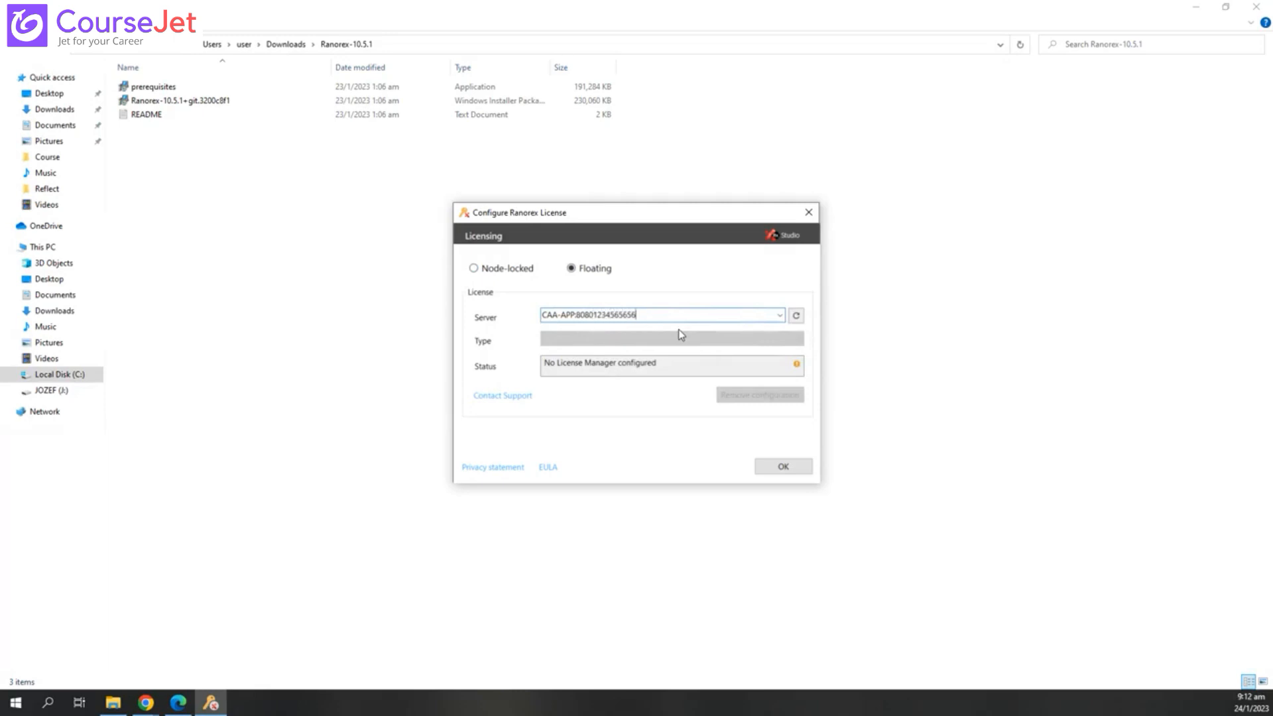
# - Select the entire license server address and delete it
pyautogui.click(770, 363)
pyautogui.click(784, 316)
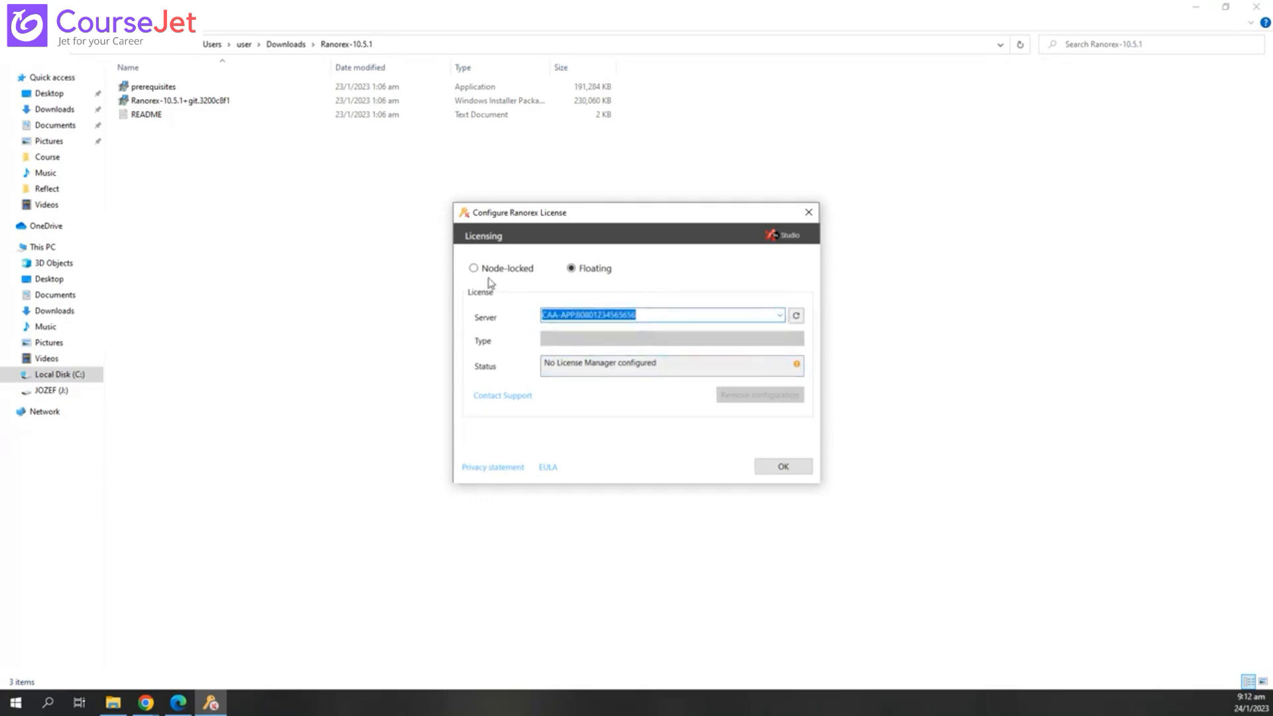
pyautogui.click(505, 269)
pyautogui.click(583, 269)
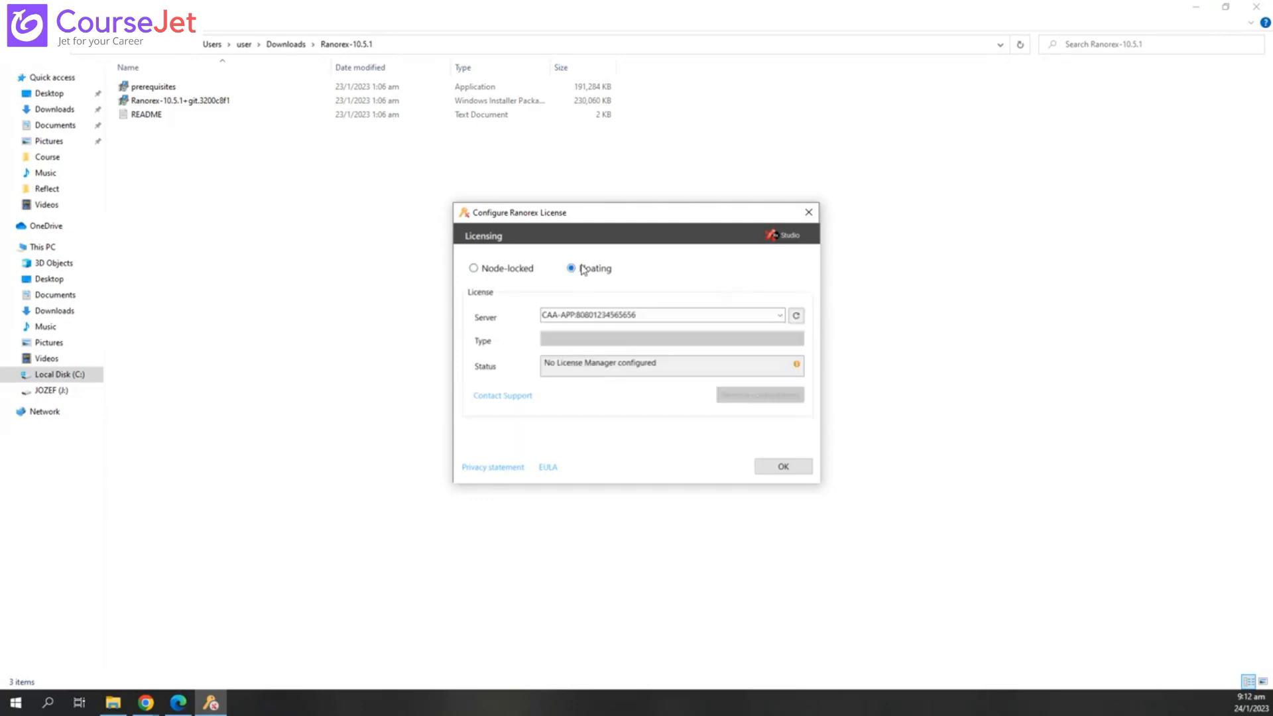
pyautogui.click(778, 317)
pyautogui.click(660, 316)
pyautogui.moveTo(660, 316); pyautogui.dragTo(515, 317)
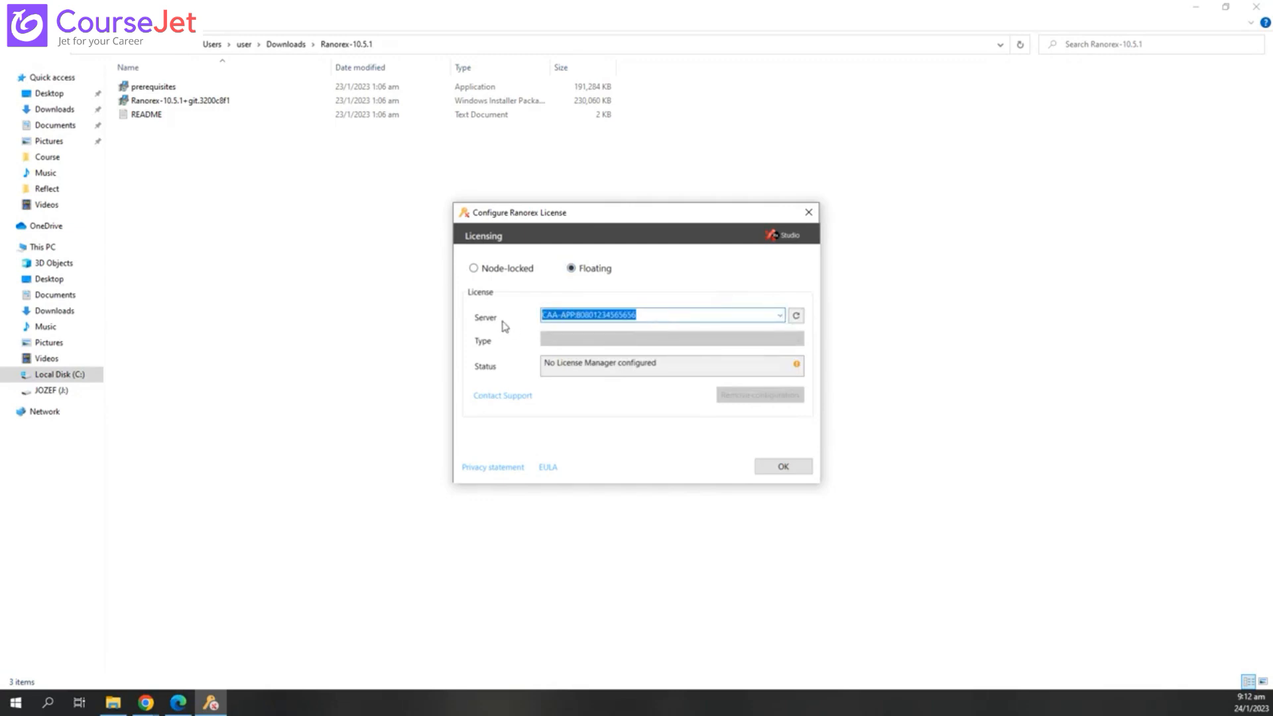
pyautogui.click(570, 316)
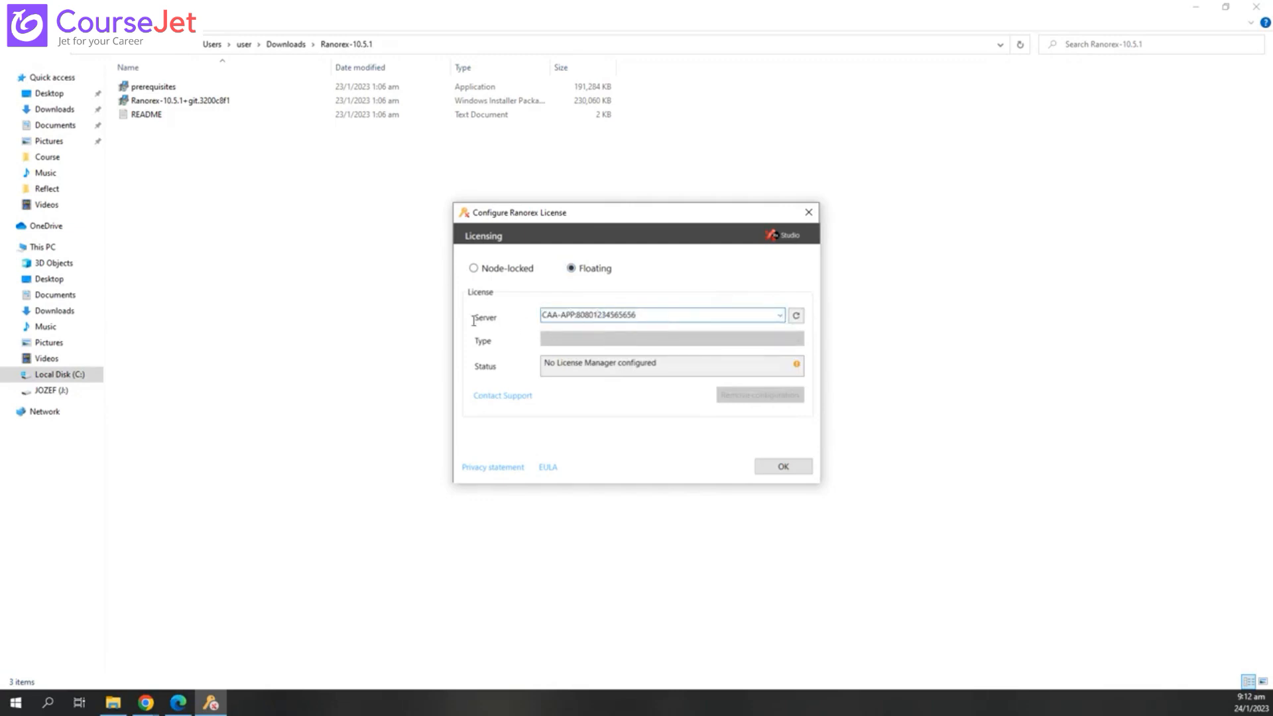
pyautogui.hotkey('ctrl', 'a')
pyautogui.press('BackSpace')
pyautogui.click(26, 706)
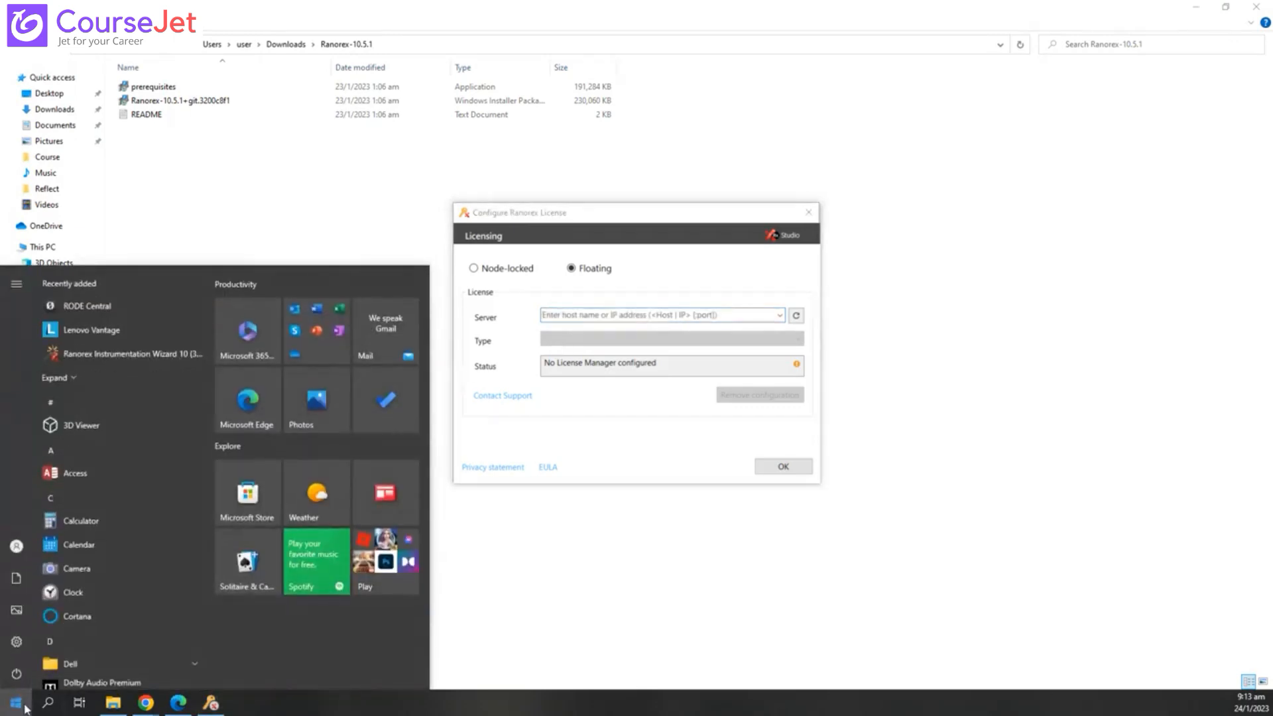
# - Filter a 'ranorex' Start search to Apps, then set the license dialog to Node-locked and close it
pyautogui.write('ranorex')
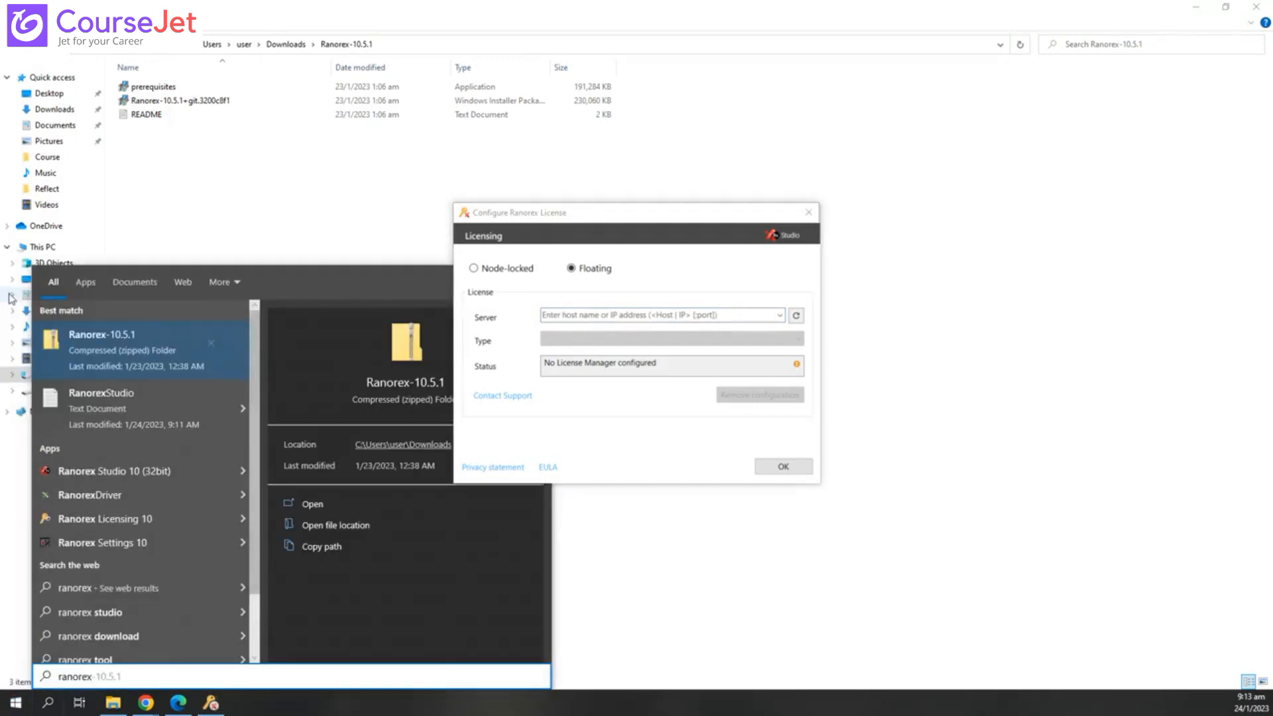
pyautogui.click(93, 288)
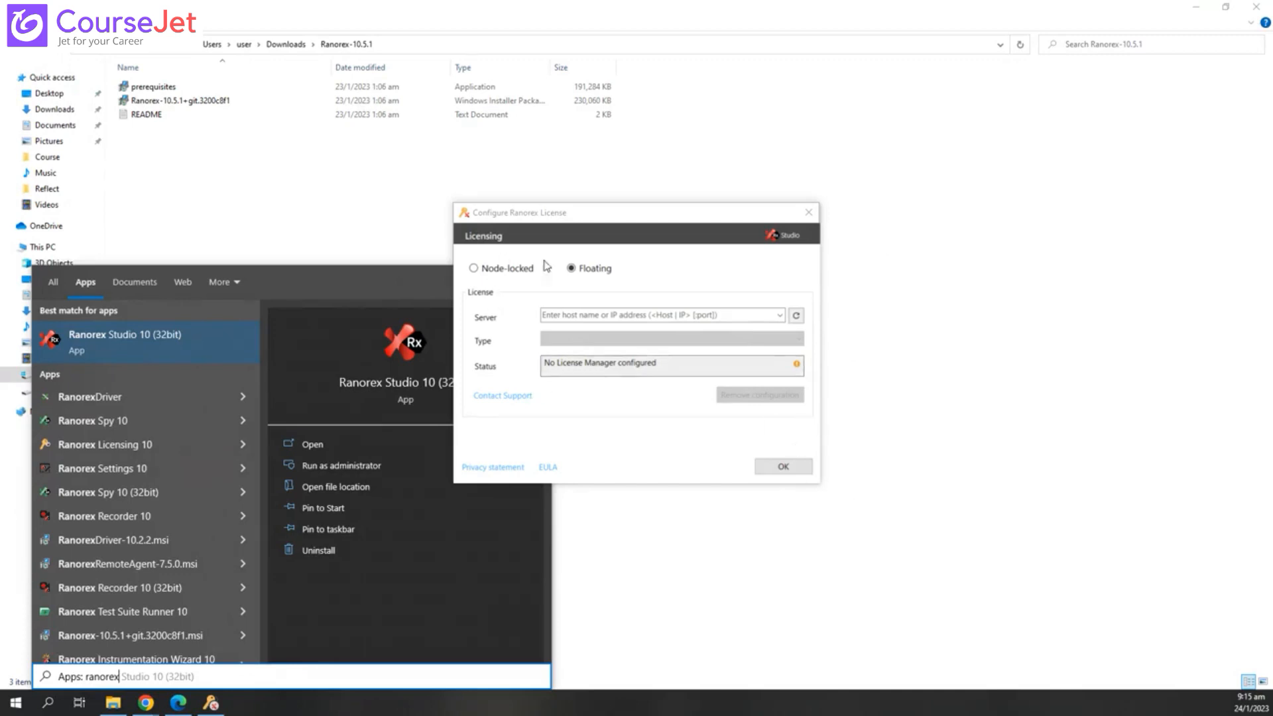
pyautogui.click(522, 274)
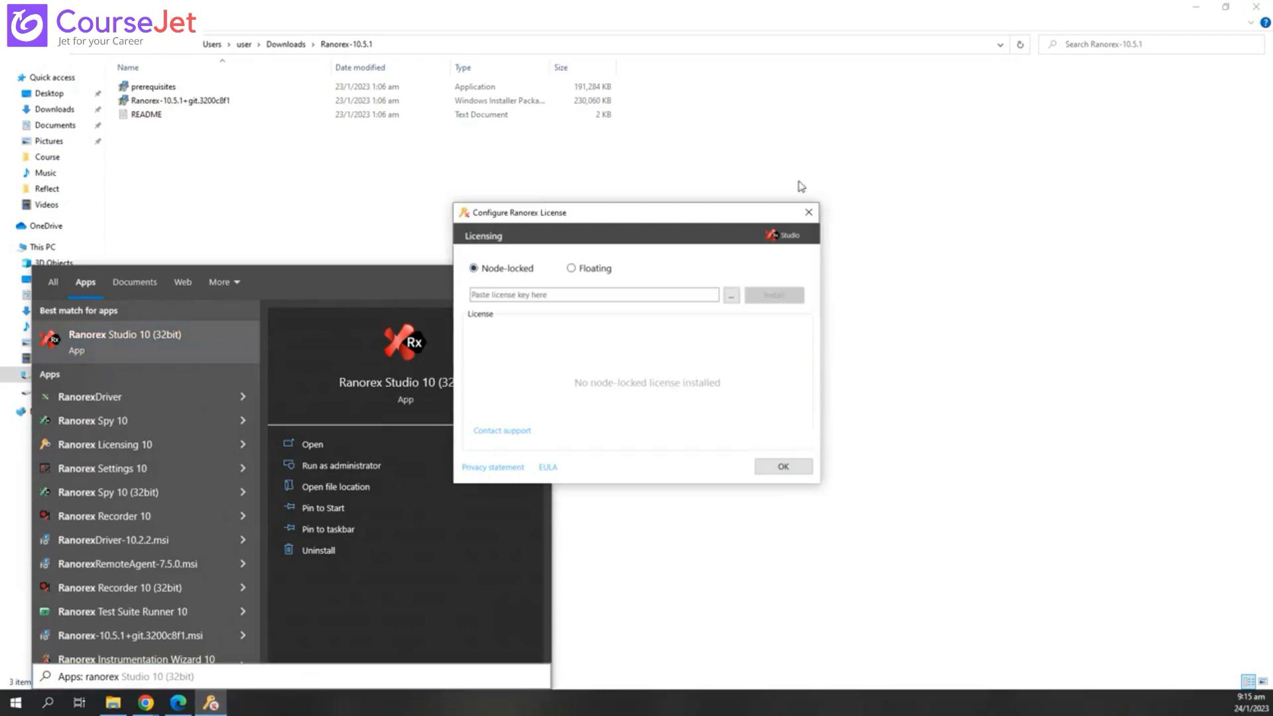
pyautogui.click(810, 212)
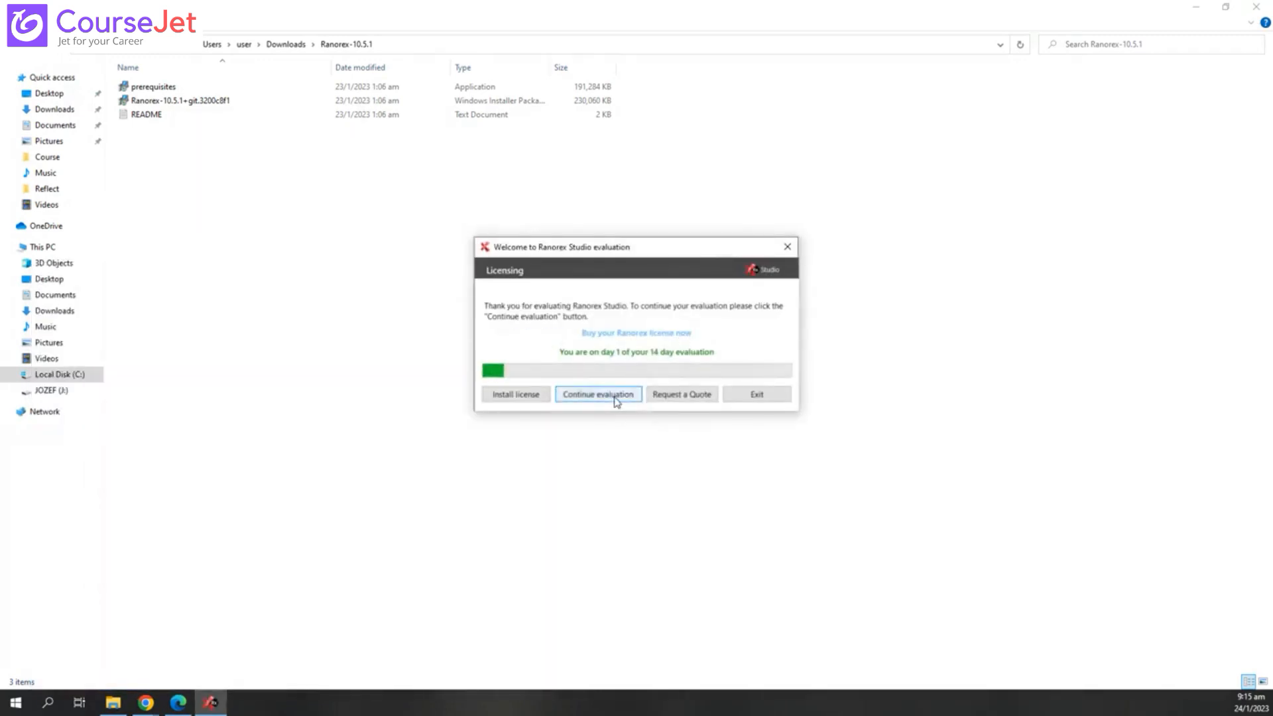
# - Continue the 14-day trial and save the first-run configuration with the Dark theme
pyautogui.click(602, 400)
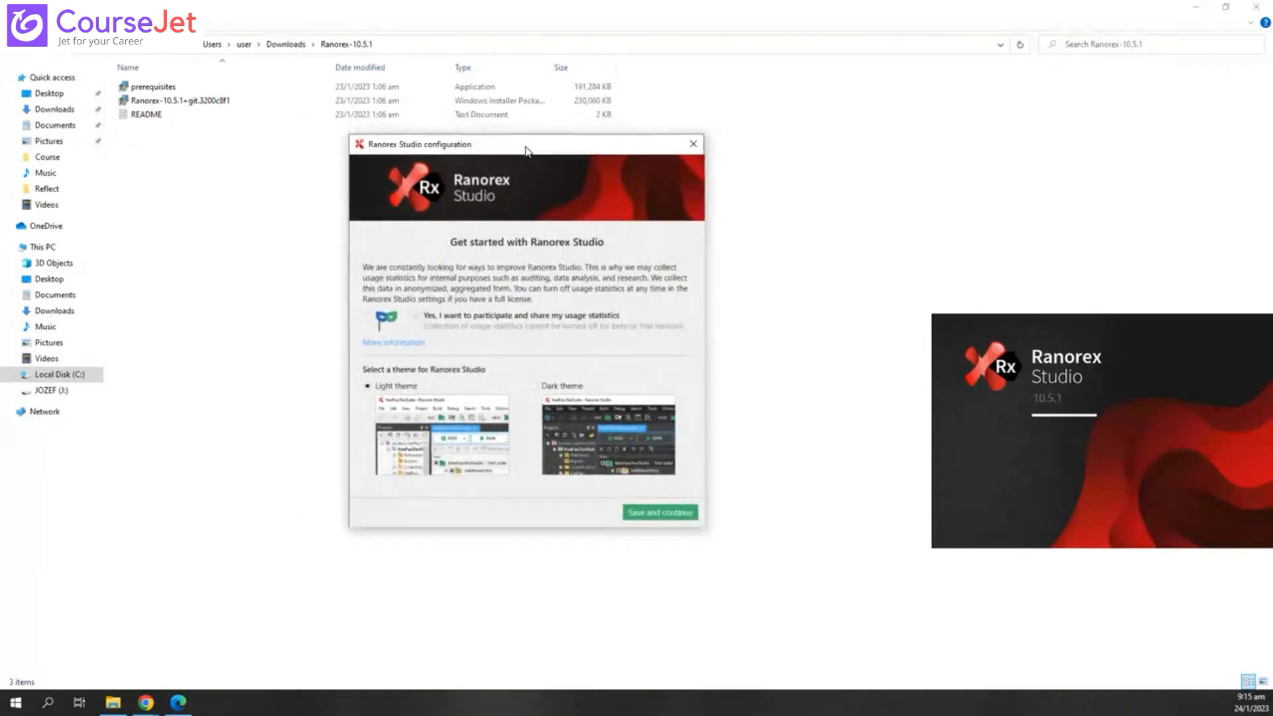
pyautogui.moveTo(525, 152); pyautogui.dragTo(531, 184)
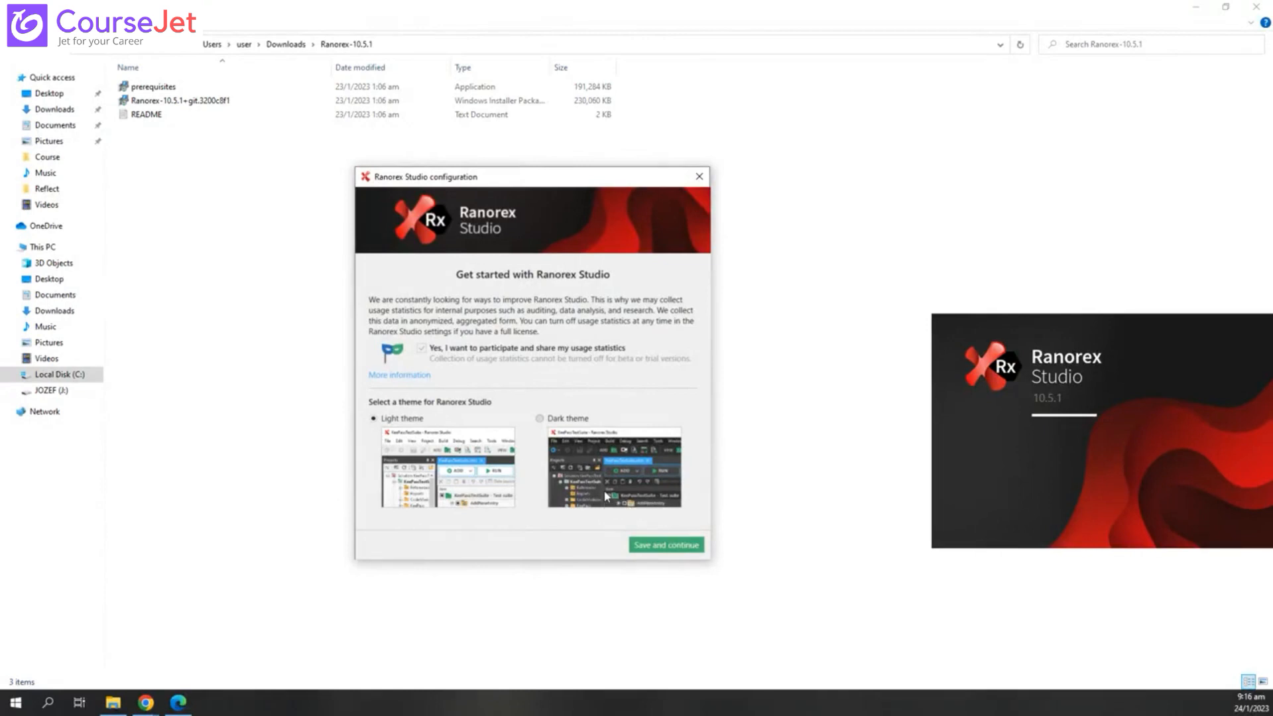
pyautogui.click(540, 418)
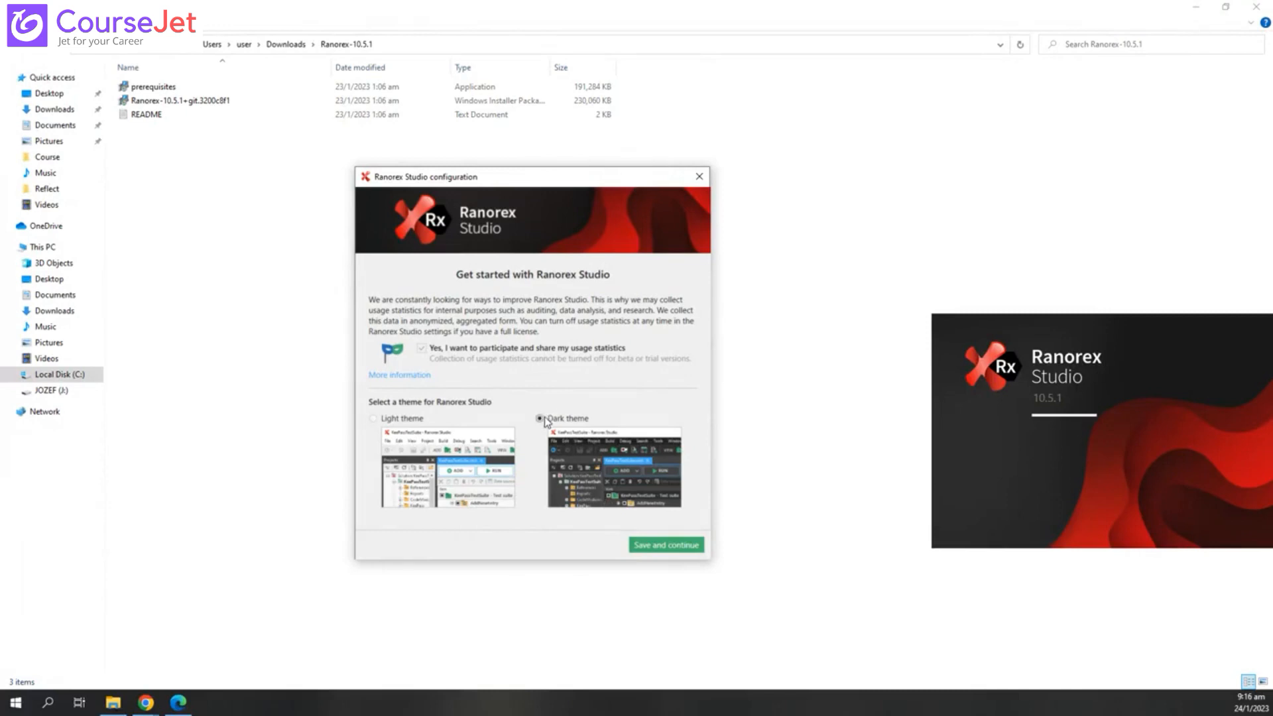
pyautogui.click(686, 547)
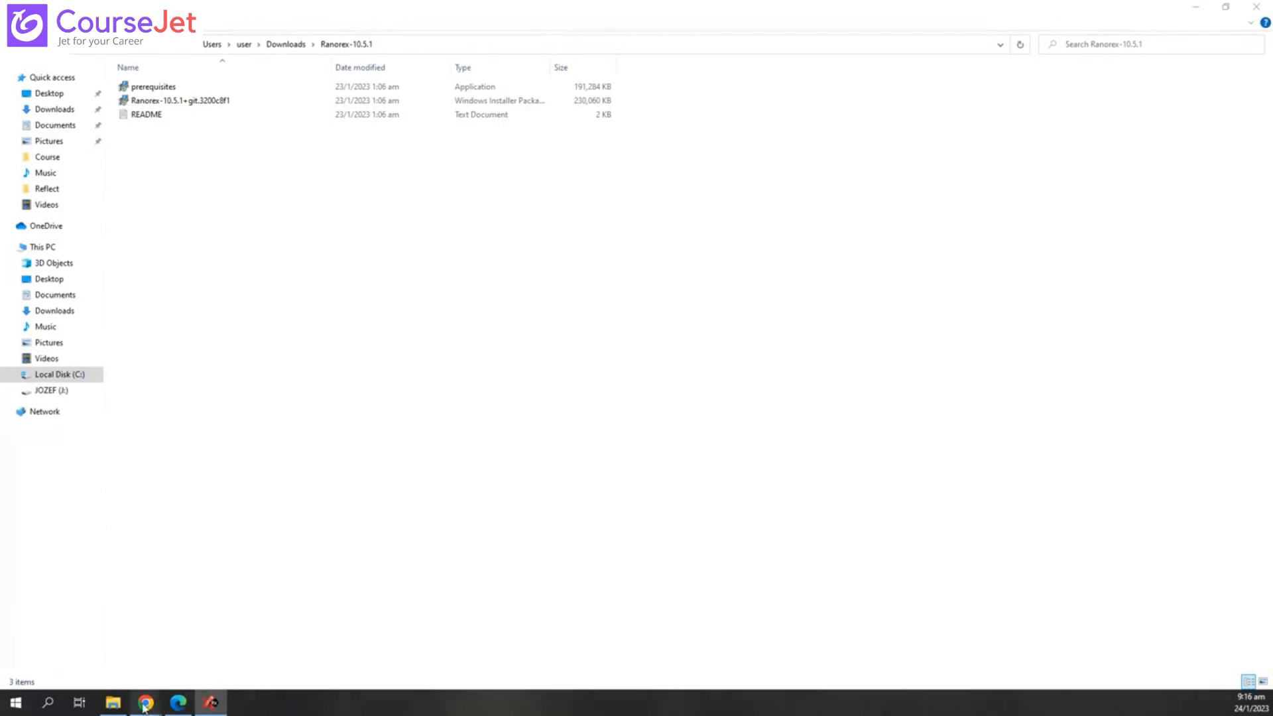
# - Switch to the Teachmint class session window via the Chrome taskbar icon
pyautogui.moveTo(144, 707)
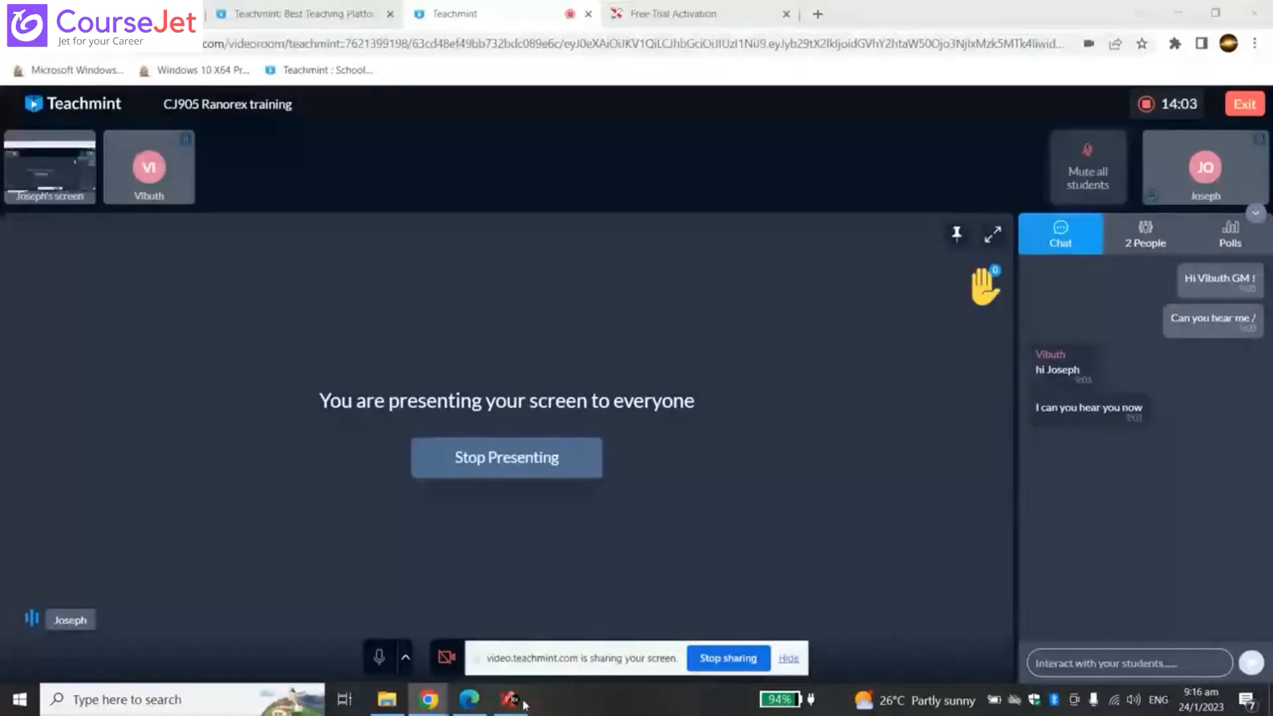
# - Bring the Ranorex Studio window back to the front from the taskbar
pyautogui.click(514, 712)
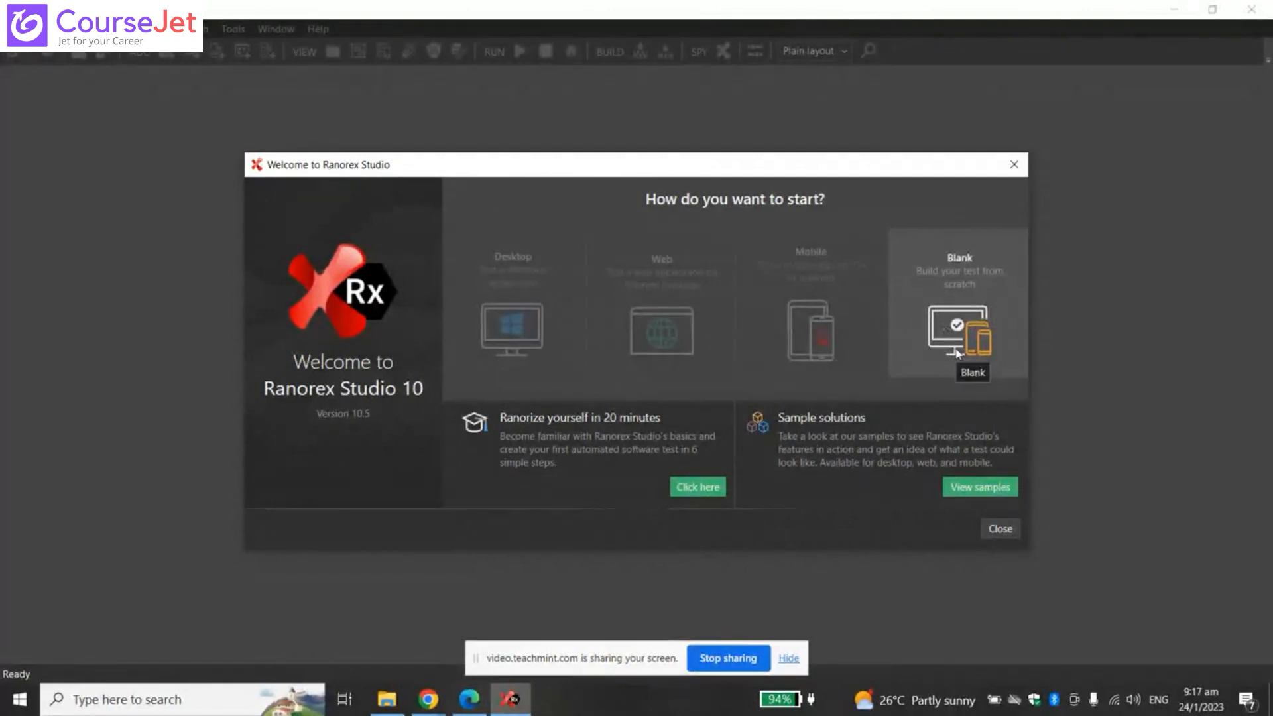
# - Close the Welcome dialog, then reopen the 'How do you want to start?' choices
pyautogui.click(997, 529)
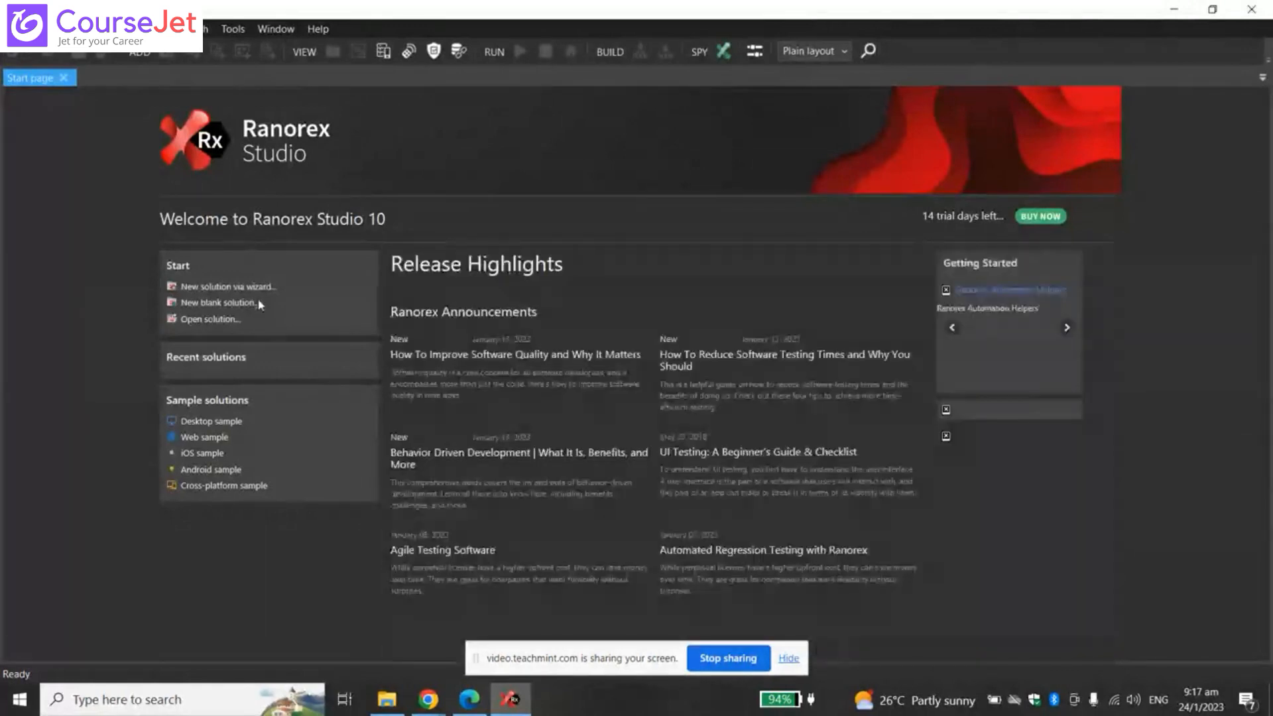
pyautogui.click(217, 302)
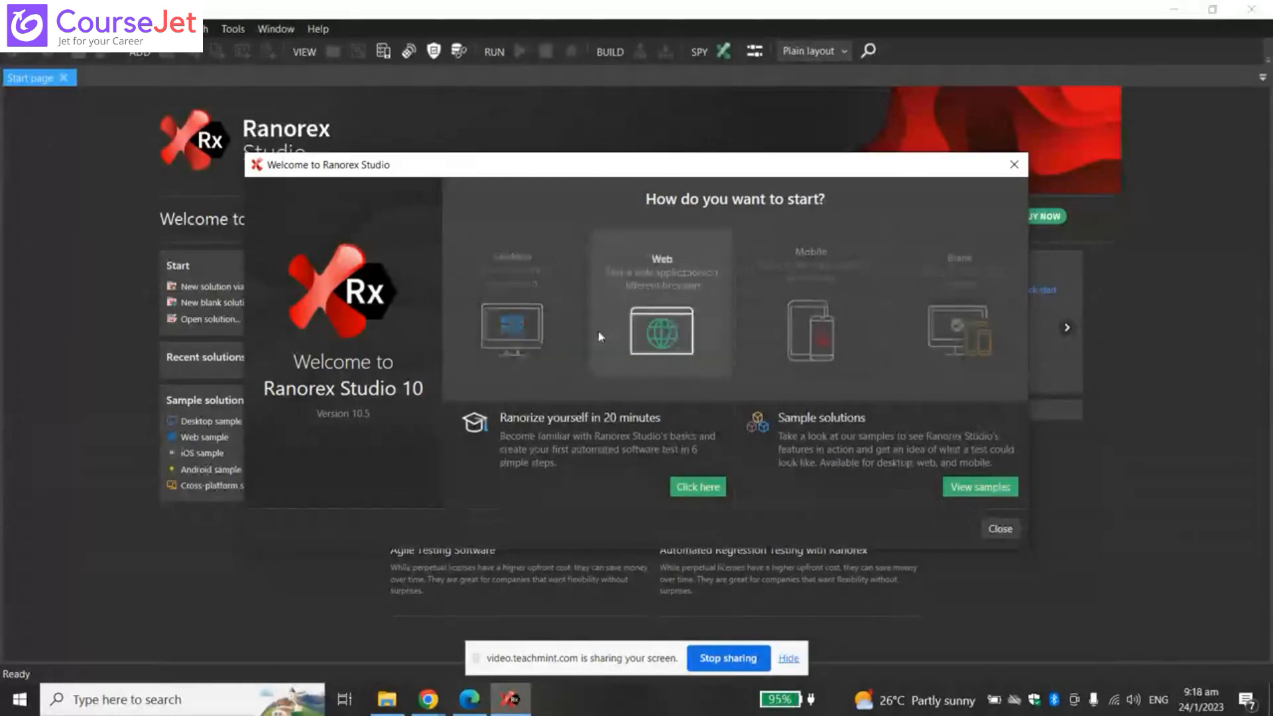
# - Start a new web application solution and rename it from MyTest to 'Example'
pyautogui.click(649, 280)
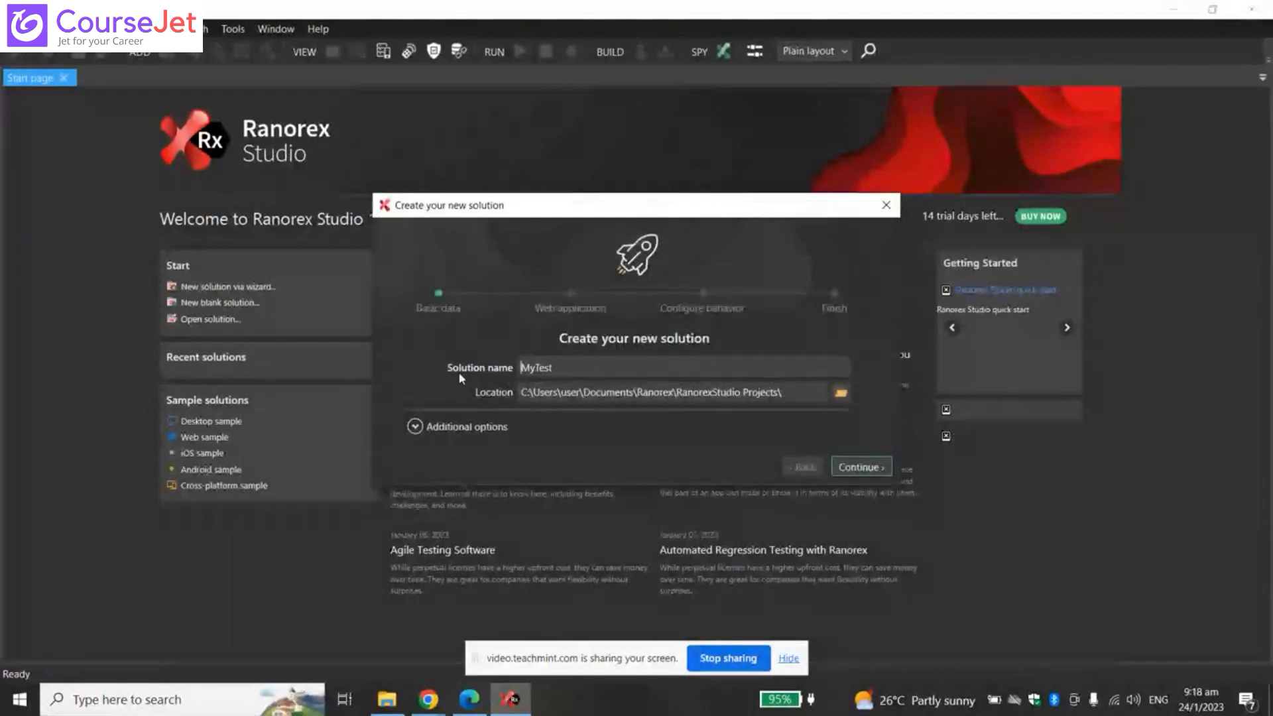
pyautogui.hotkey('ctrl', 'a')
pyautogui.press('BackSpace')
pyautogui.write('Ex')
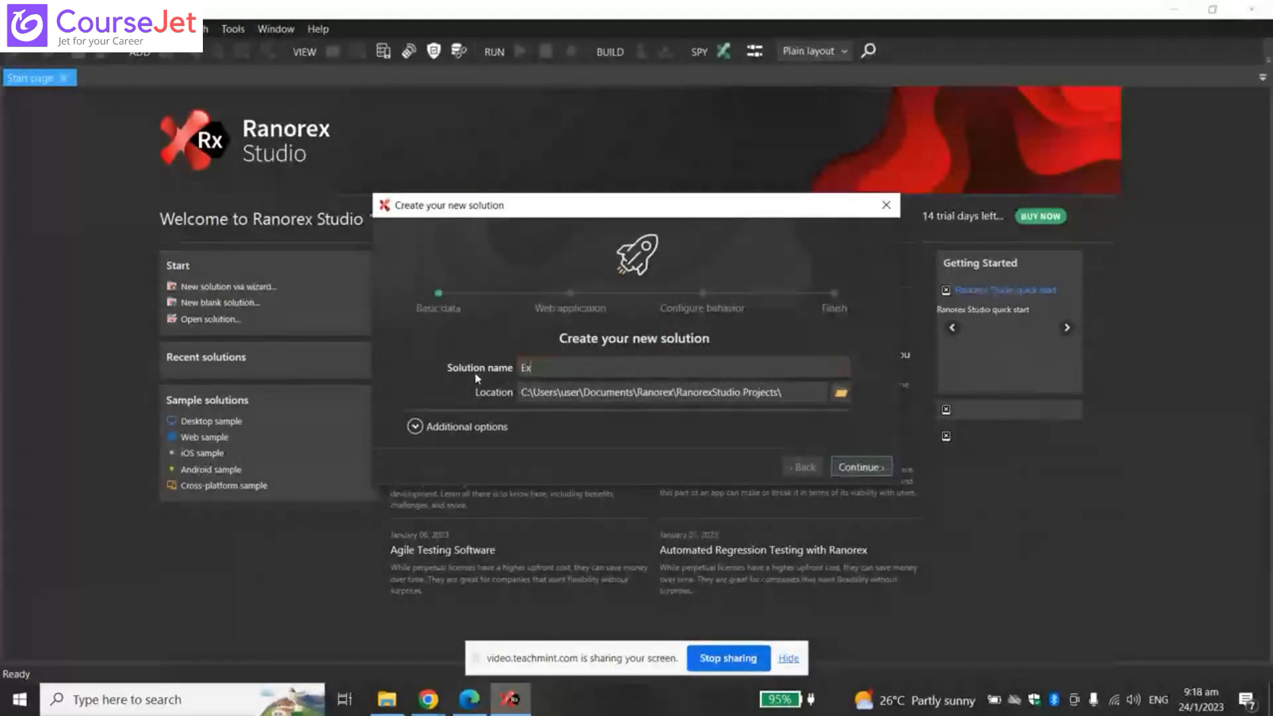
pyautogui.write('ample')
pyautogui.click(672, 398)
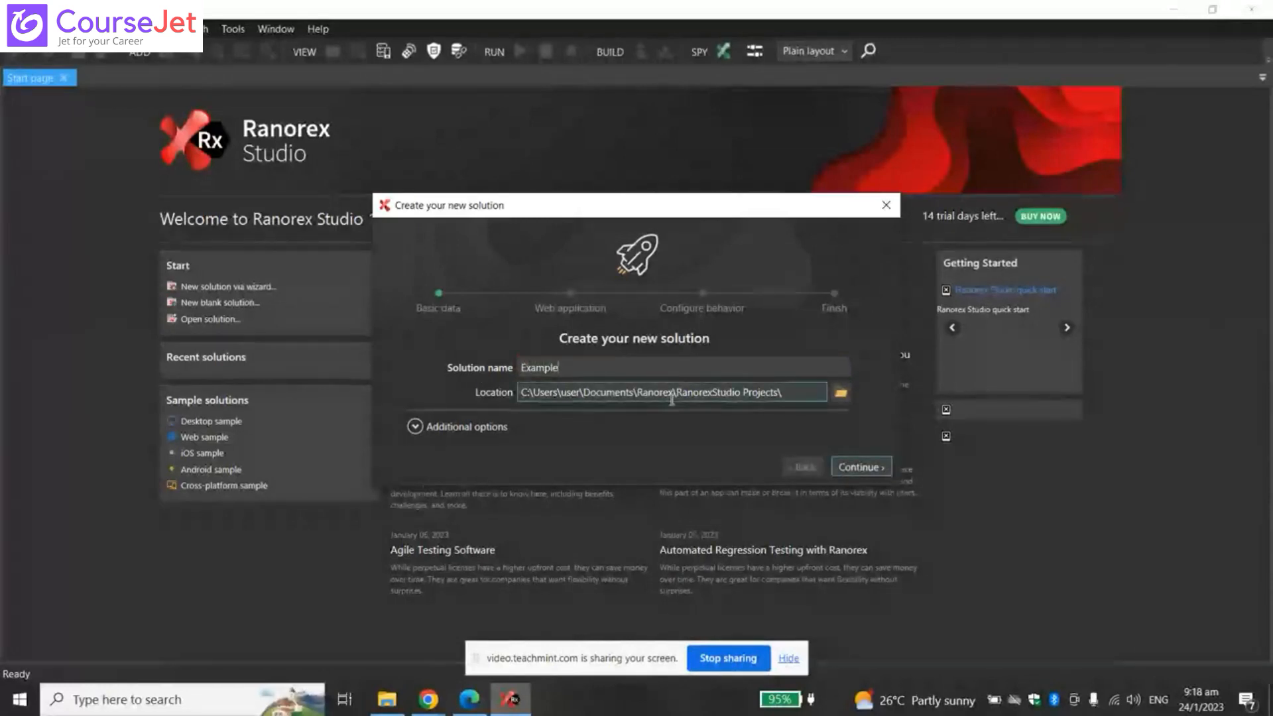
# - Check the Additional options and keep C# as the project language
pyautogui.click(469, 428)
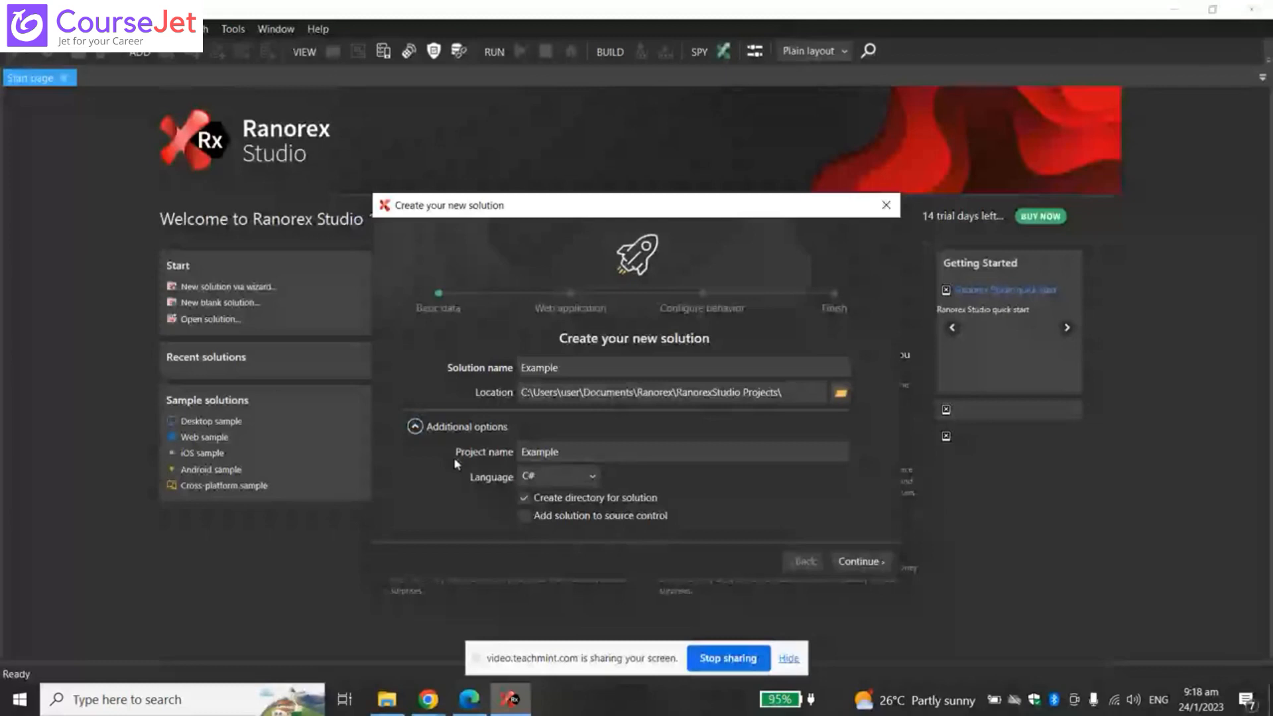
pyautogui.click(592, 477)
pyautogui.click(589, 482)
pyautogui.click(586, 479)
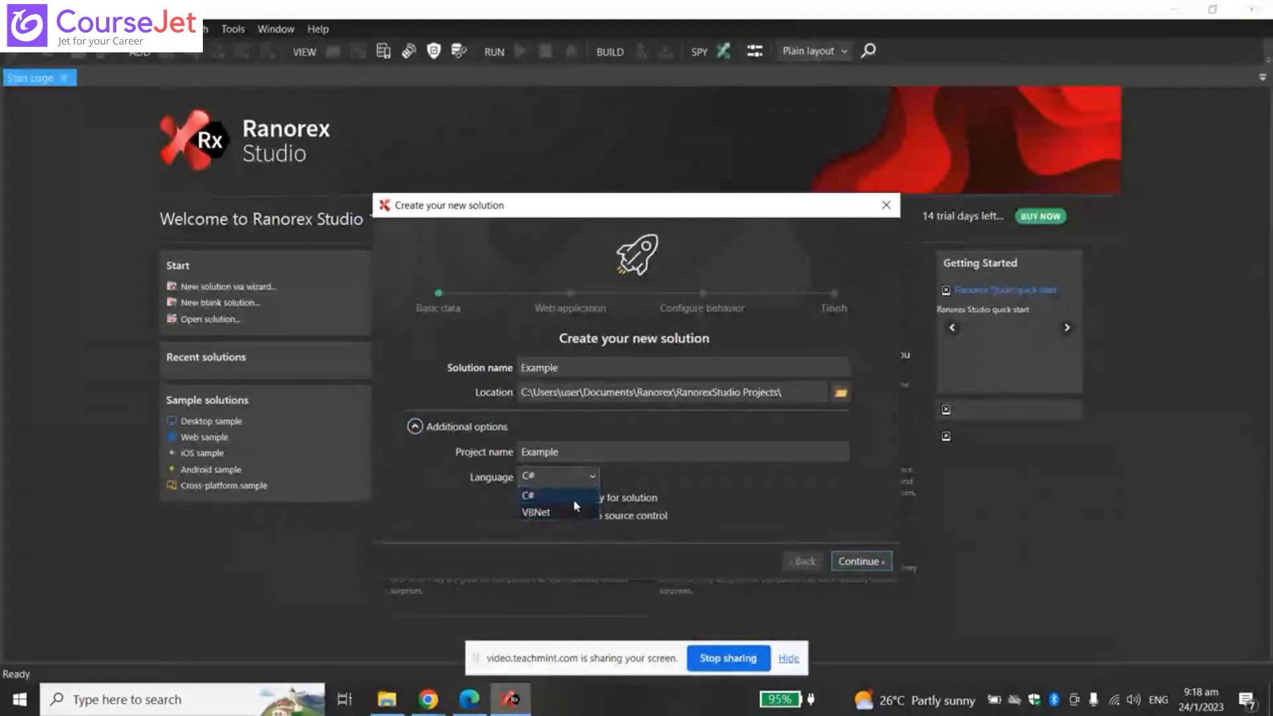
pyautogui.click(573, 499)
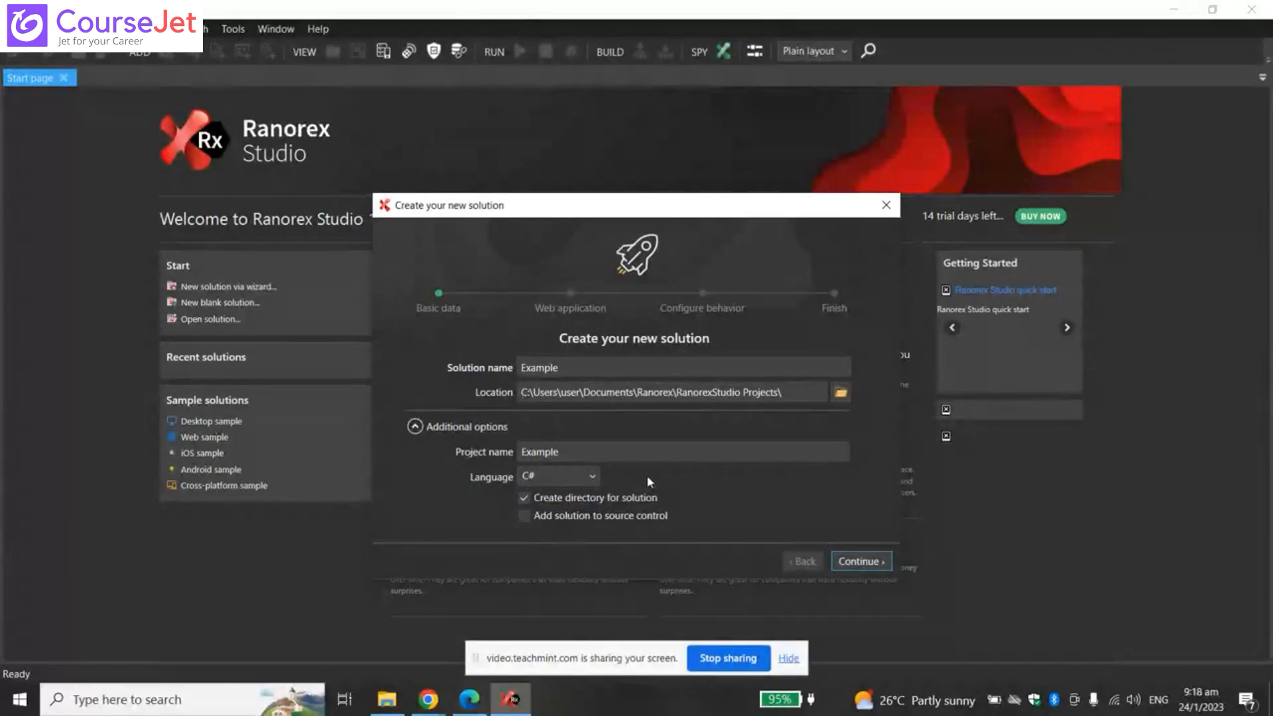
pyautogui.click(576, 476)
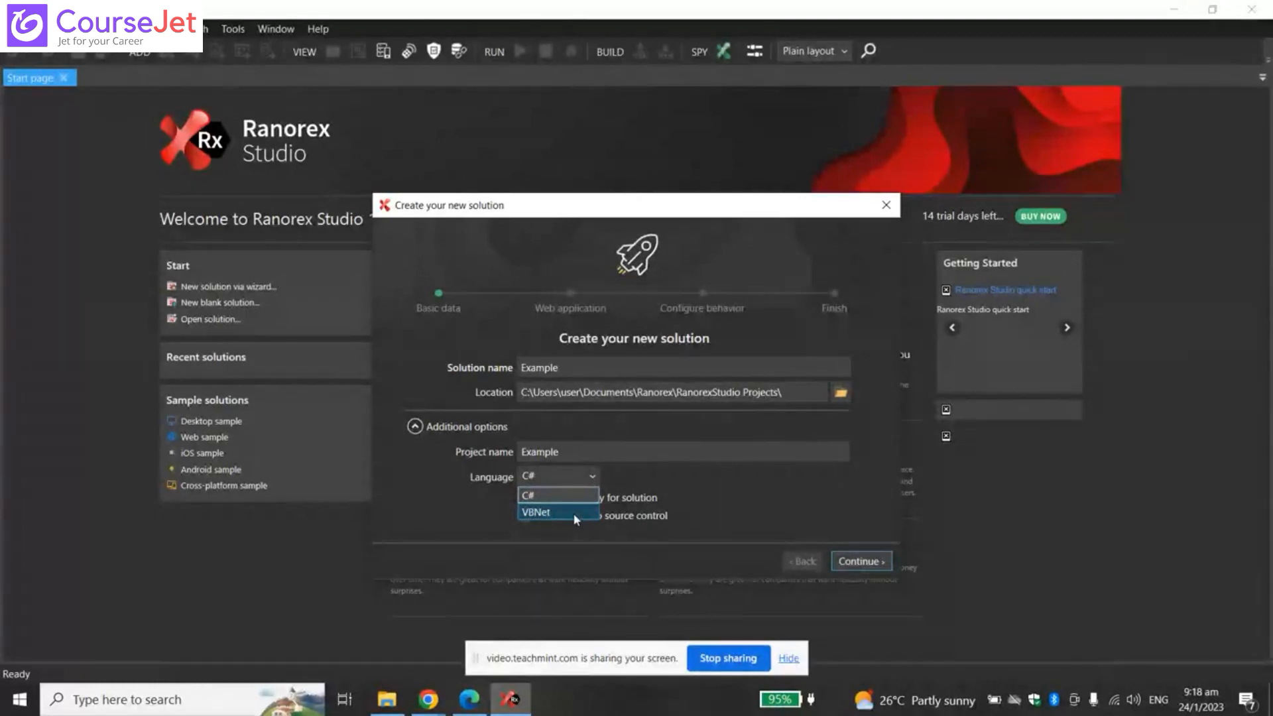
pyautogui.click(641, 476)
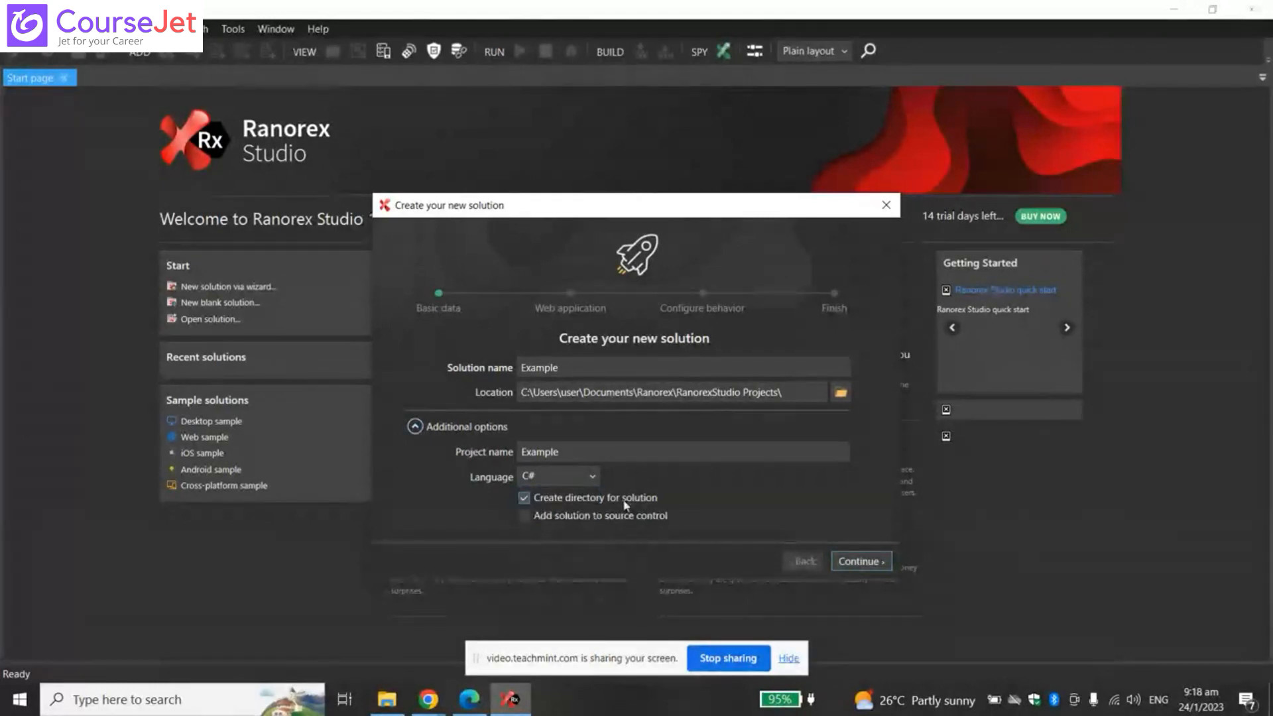
pyautogui.click(596, 475)
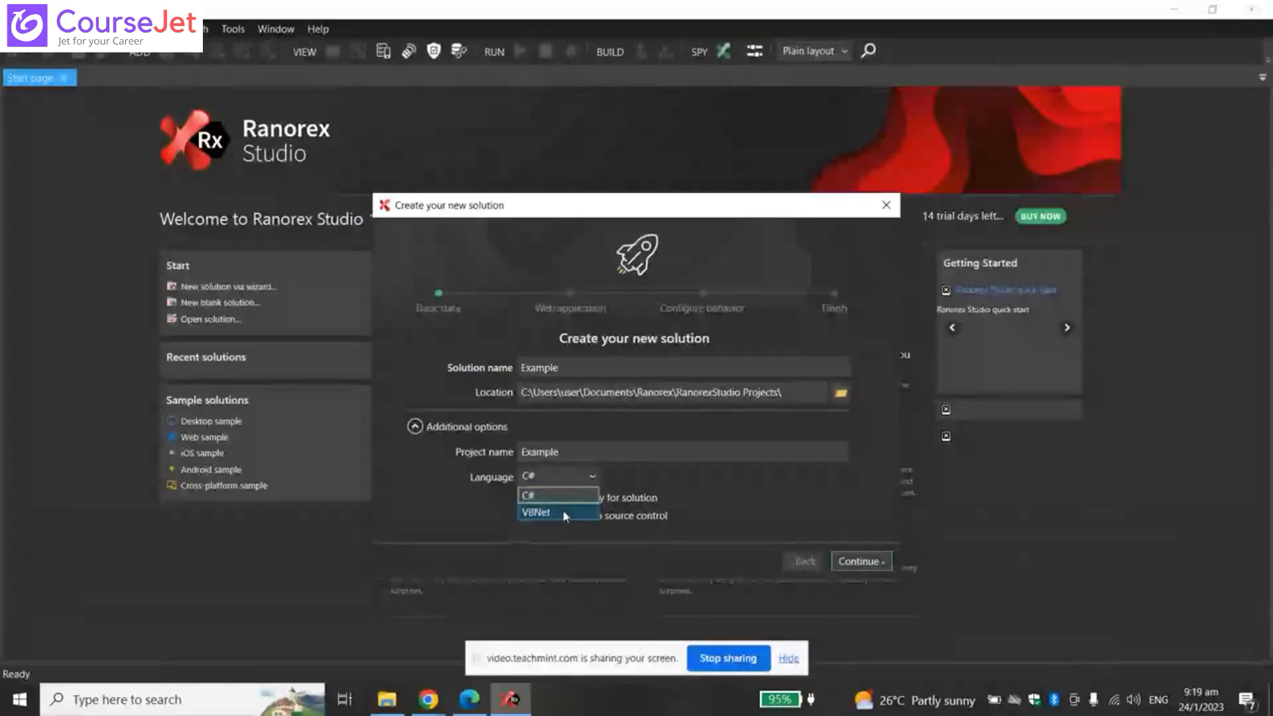
pyautogui.click(629, 477)
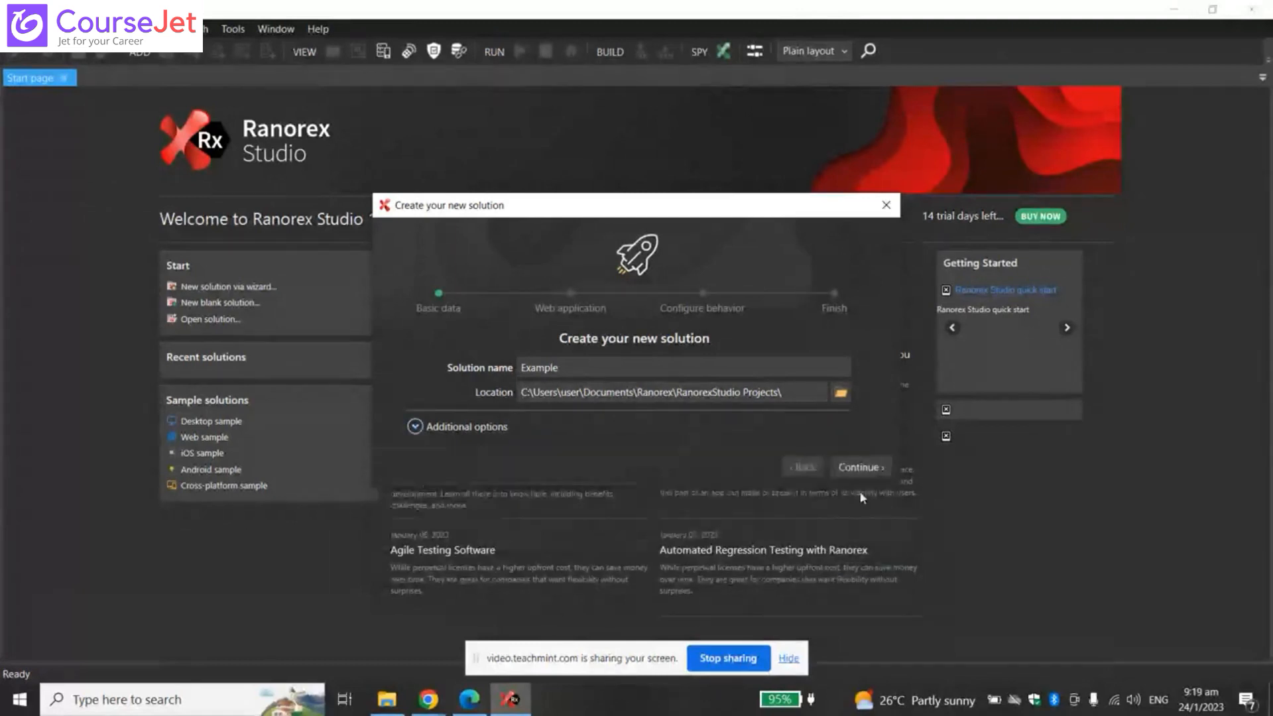
pyautogui.click(862, 467)
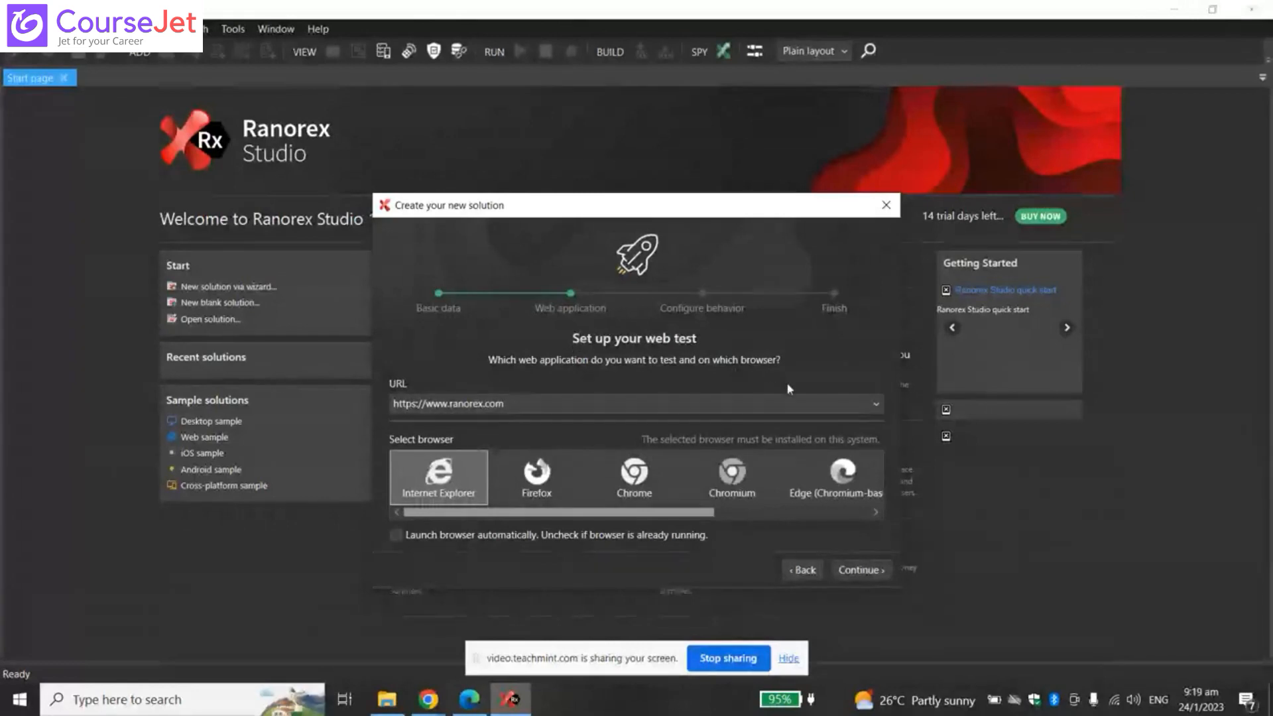
pyautogui.click(869, 406)
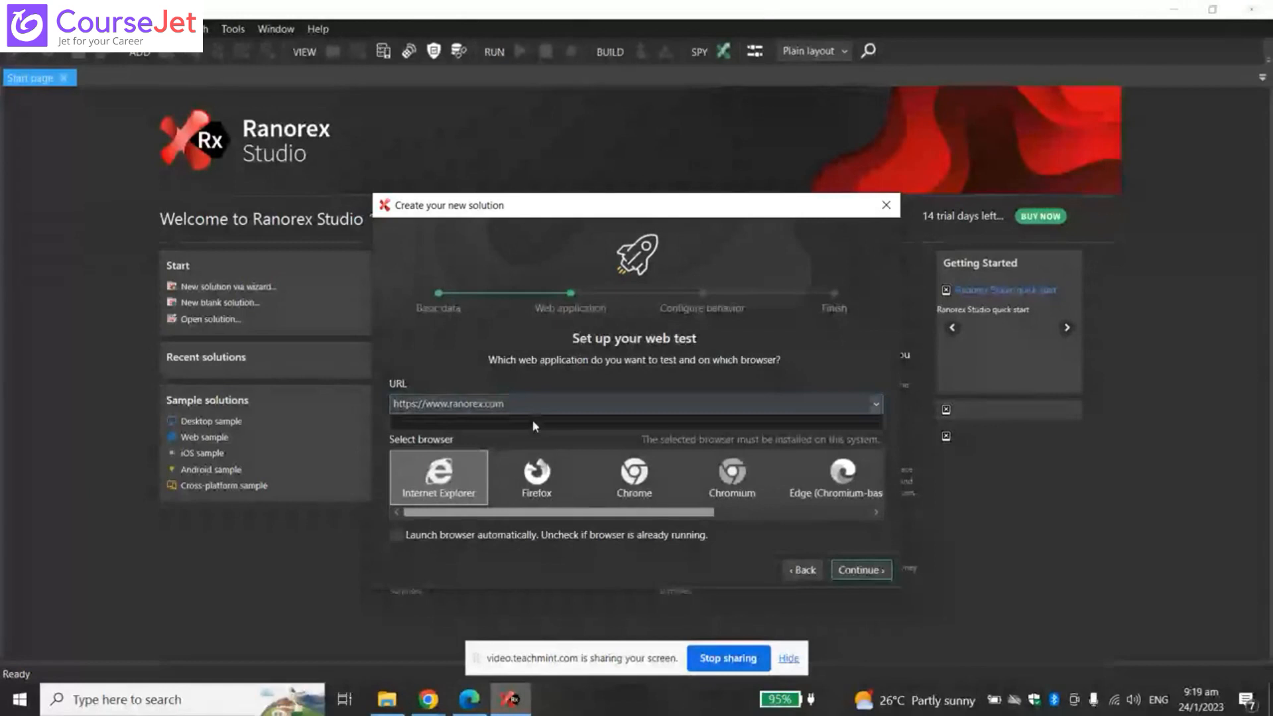
pyautogui.click(529, 399)
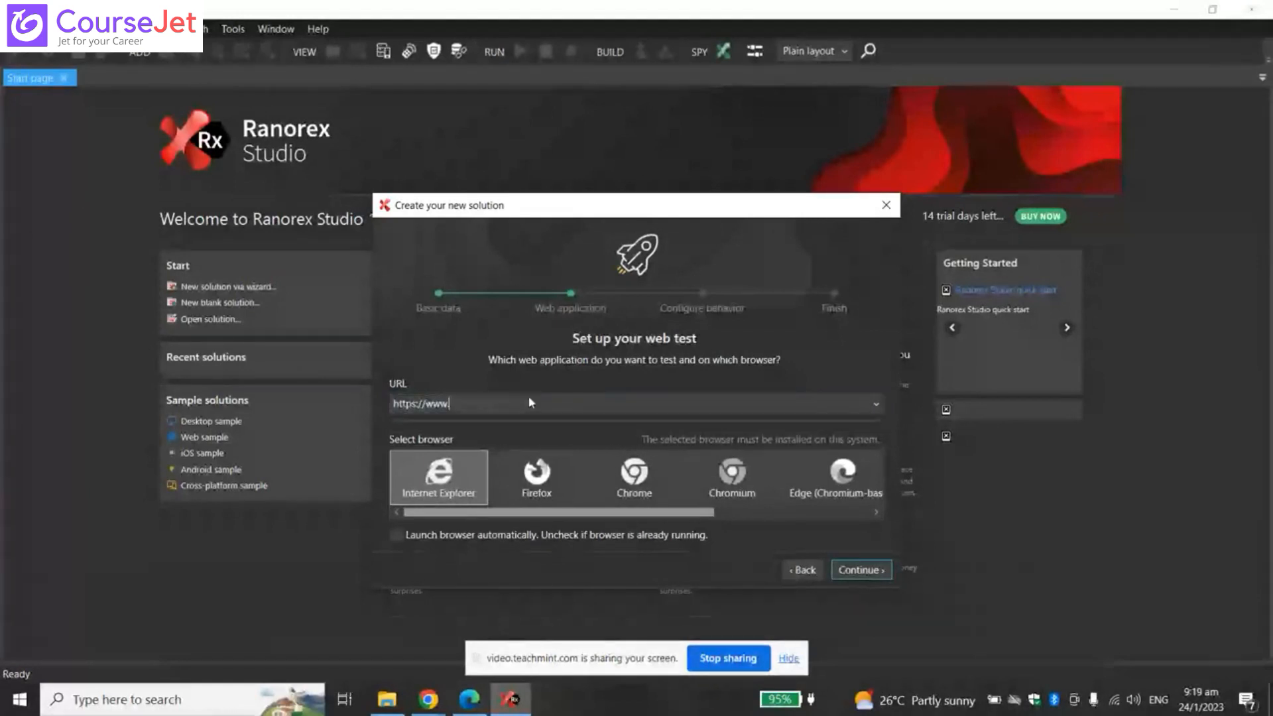
pyautogui.write('gmail.com')
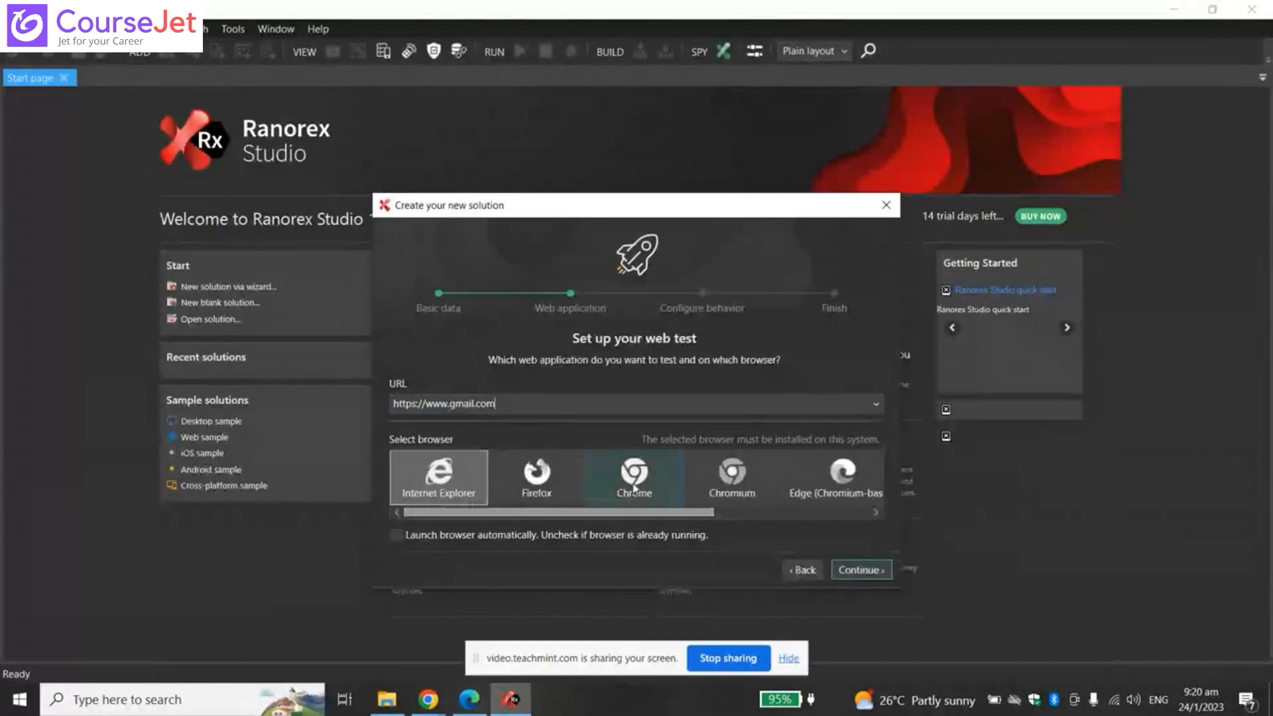
pyautogui.click(635, 489)
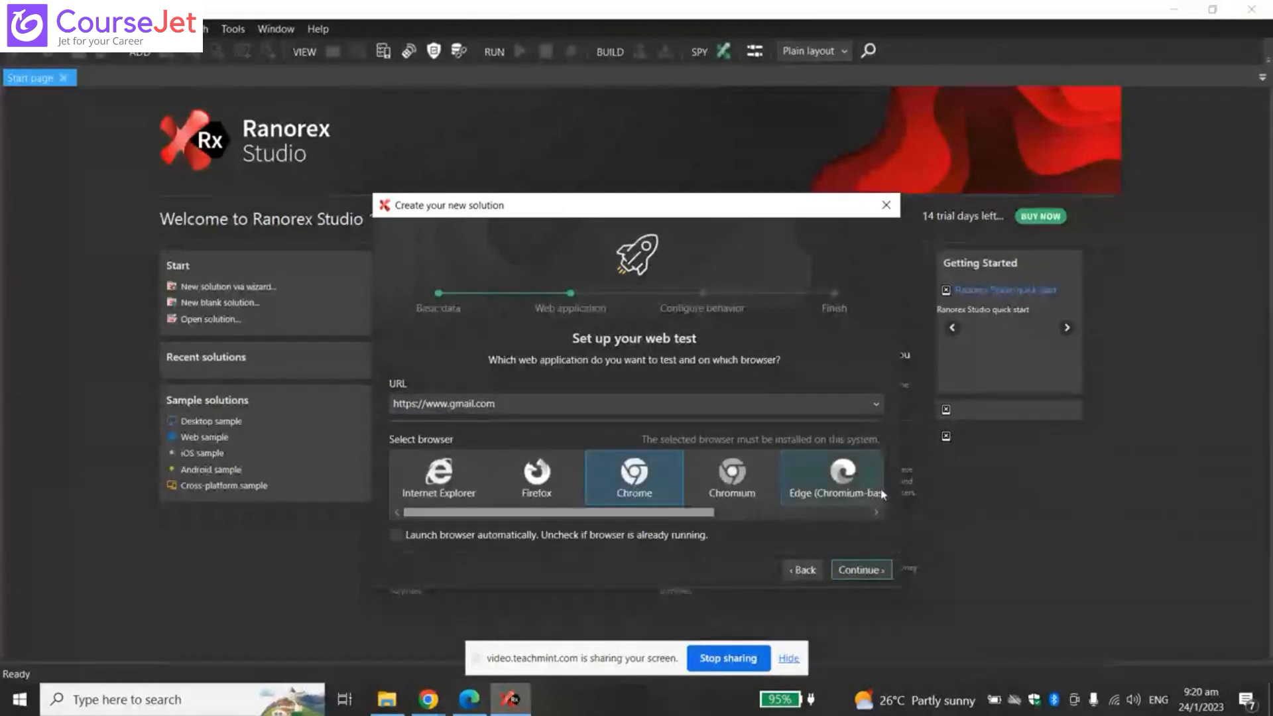
pyautogui.click(867, 574)
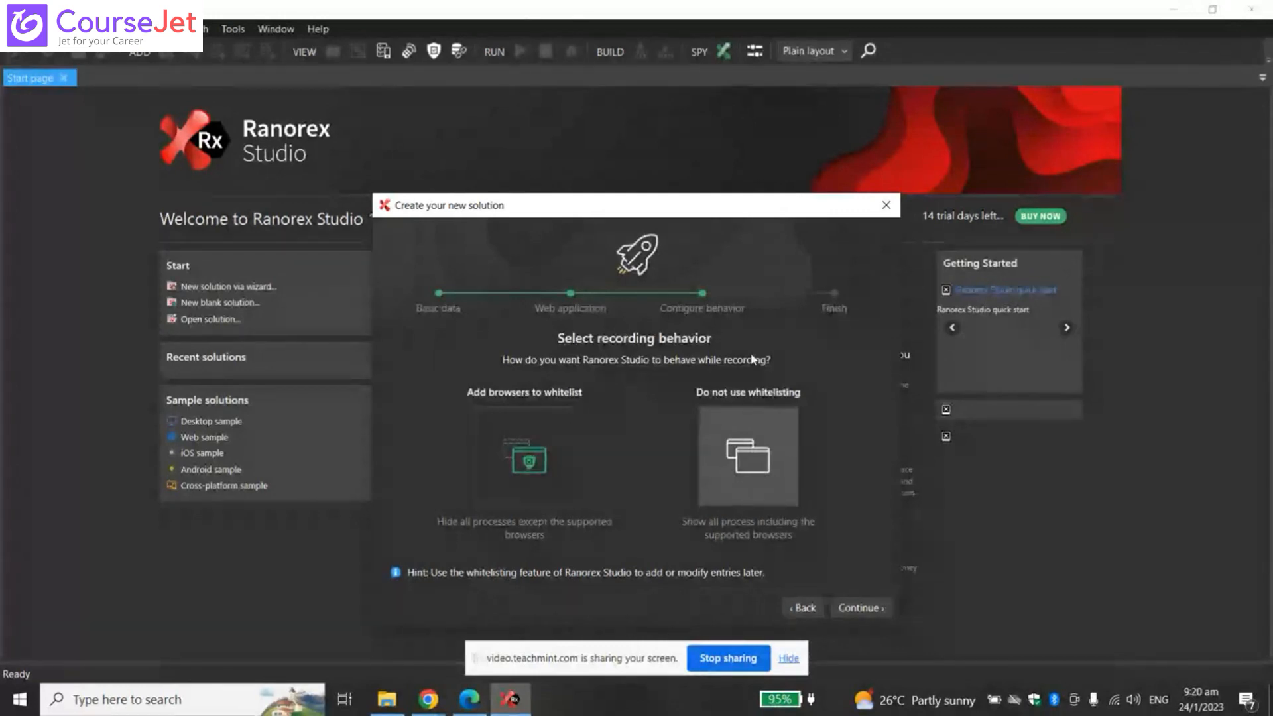
# - Choose 'Add browsers to whitelist' for recording and continue to the final step
pyautogui.click(516, 408)
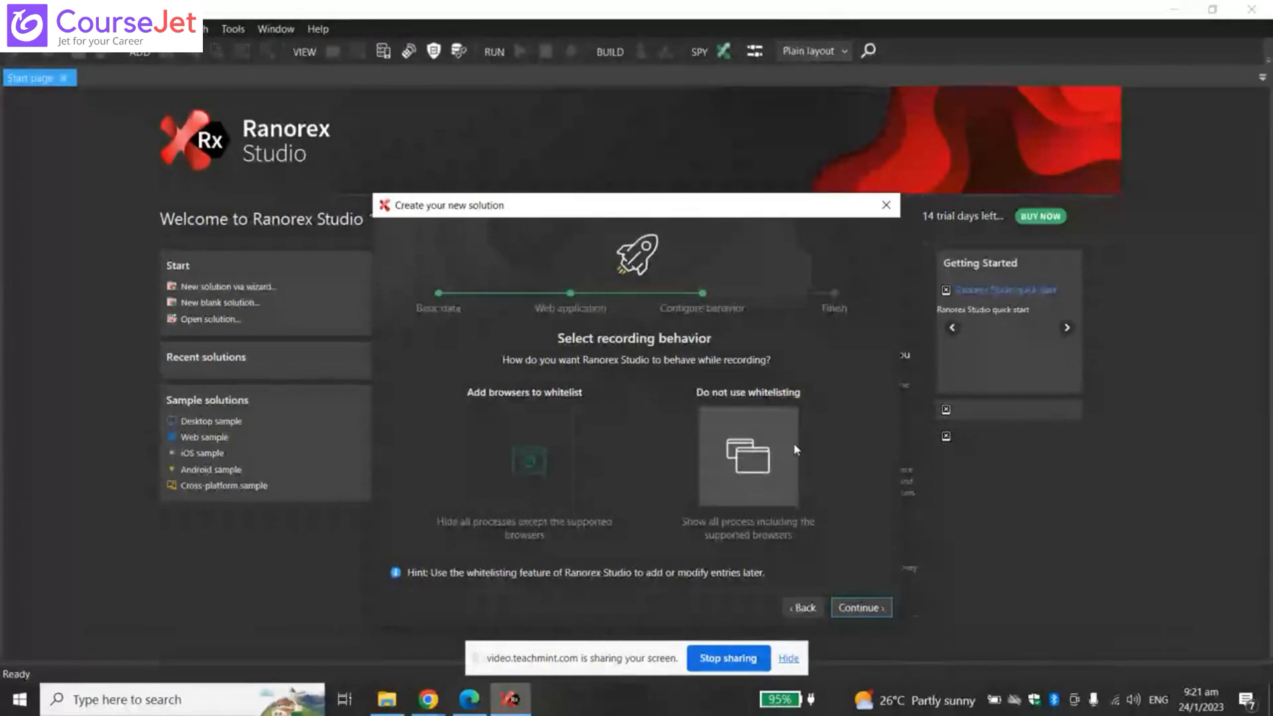
pyautogui.click(862, 608)
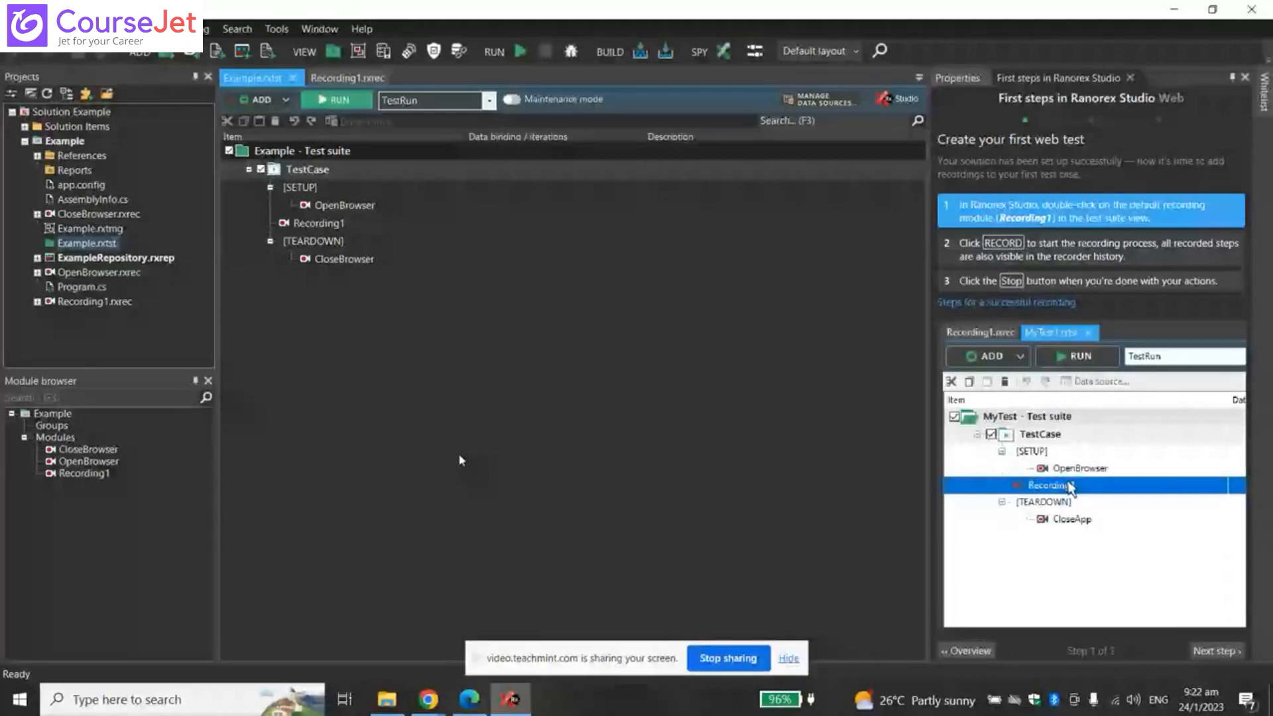
pyautogui.click(788, 659)
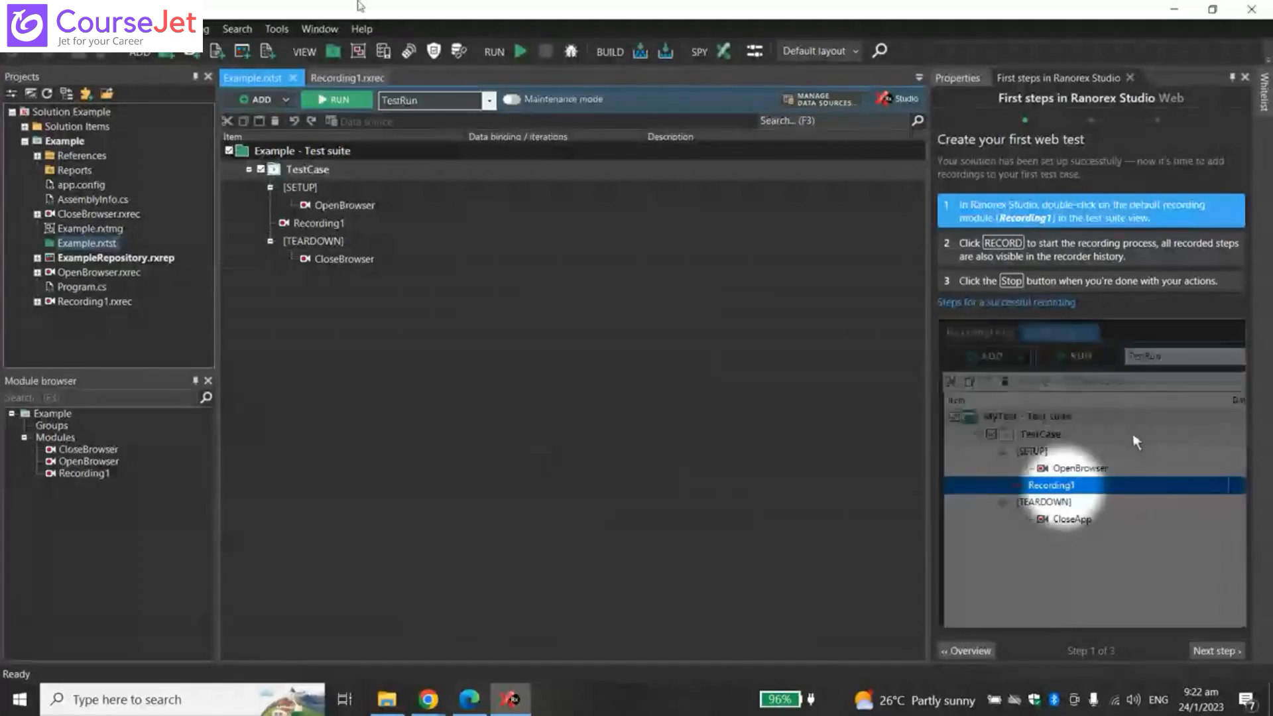
pyautogui.click(428, 703)
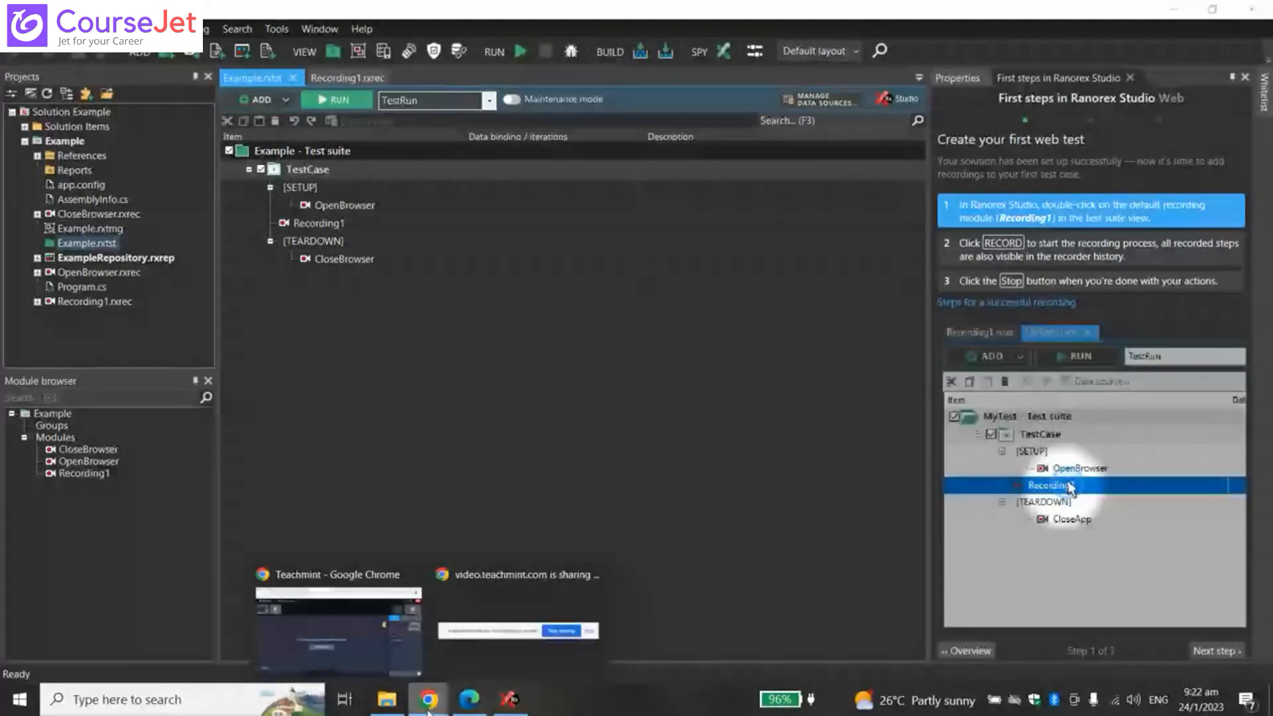
pyautogui.click(99, 114)
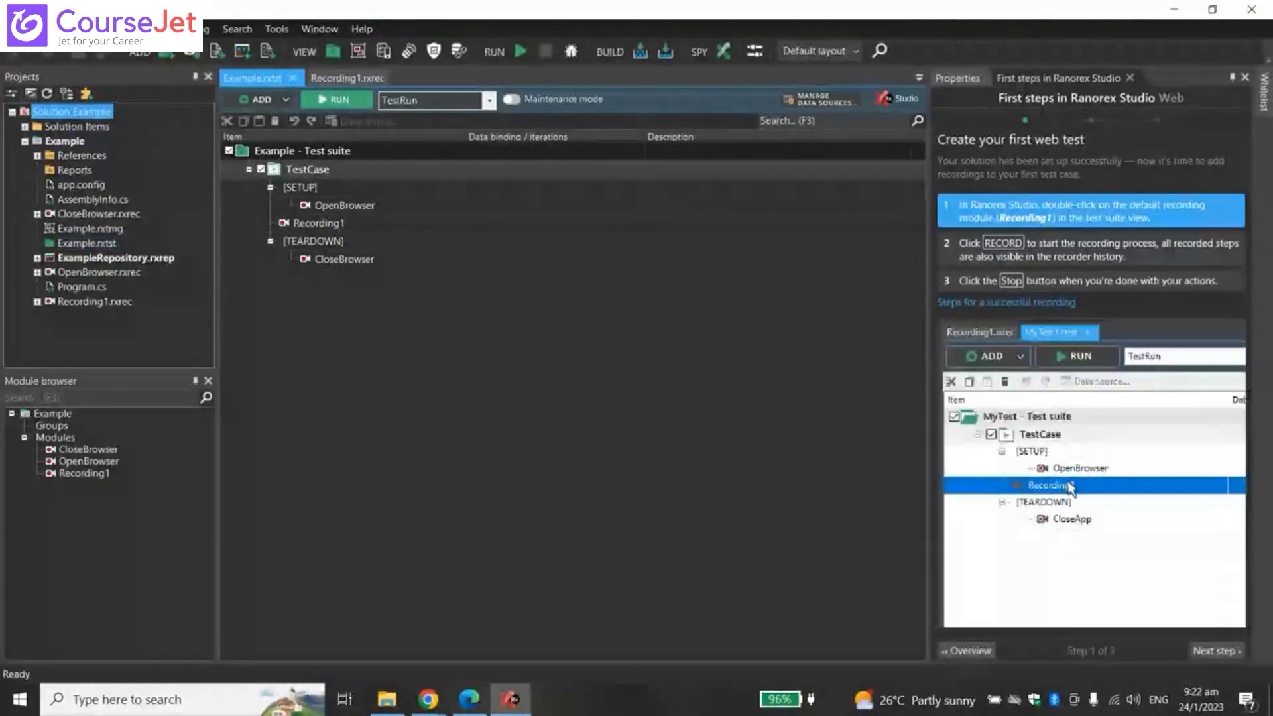
# - Look through the File menu's New, Open, Close, Recent projects and Recent files, then the View menu
pyautogui.click(14, 29)
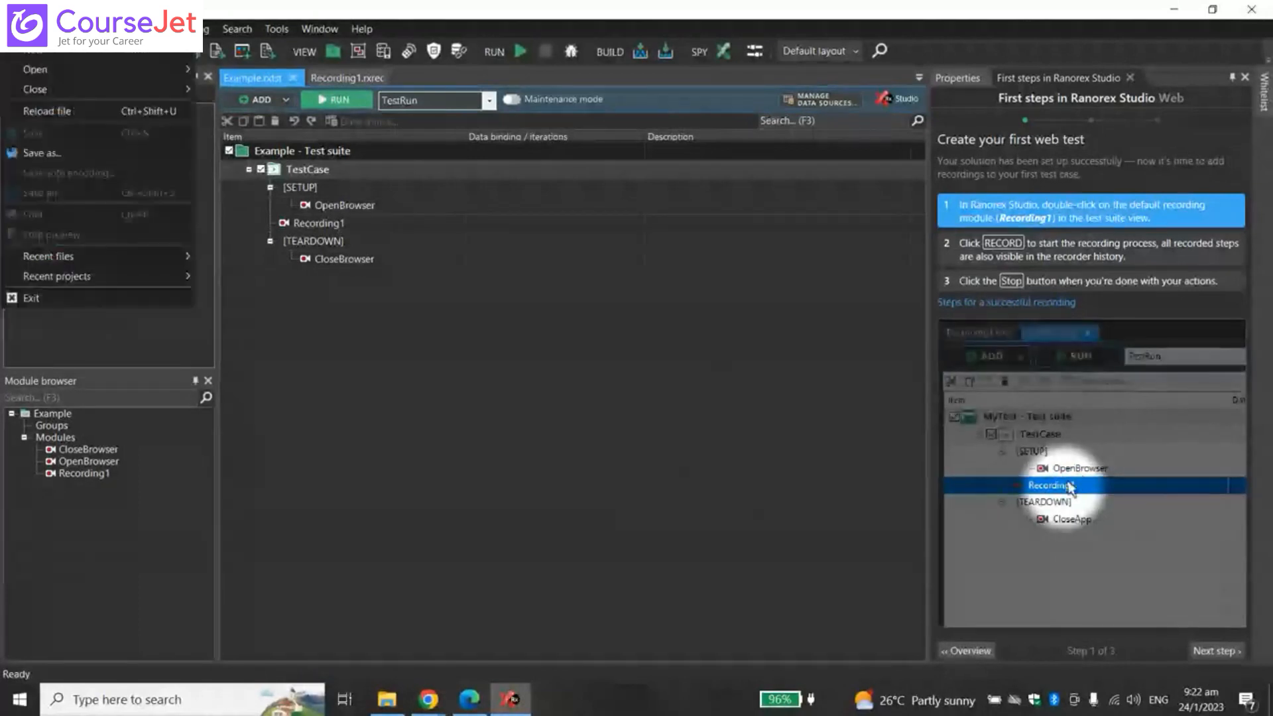
pyautogui.moveTo(33, 50)
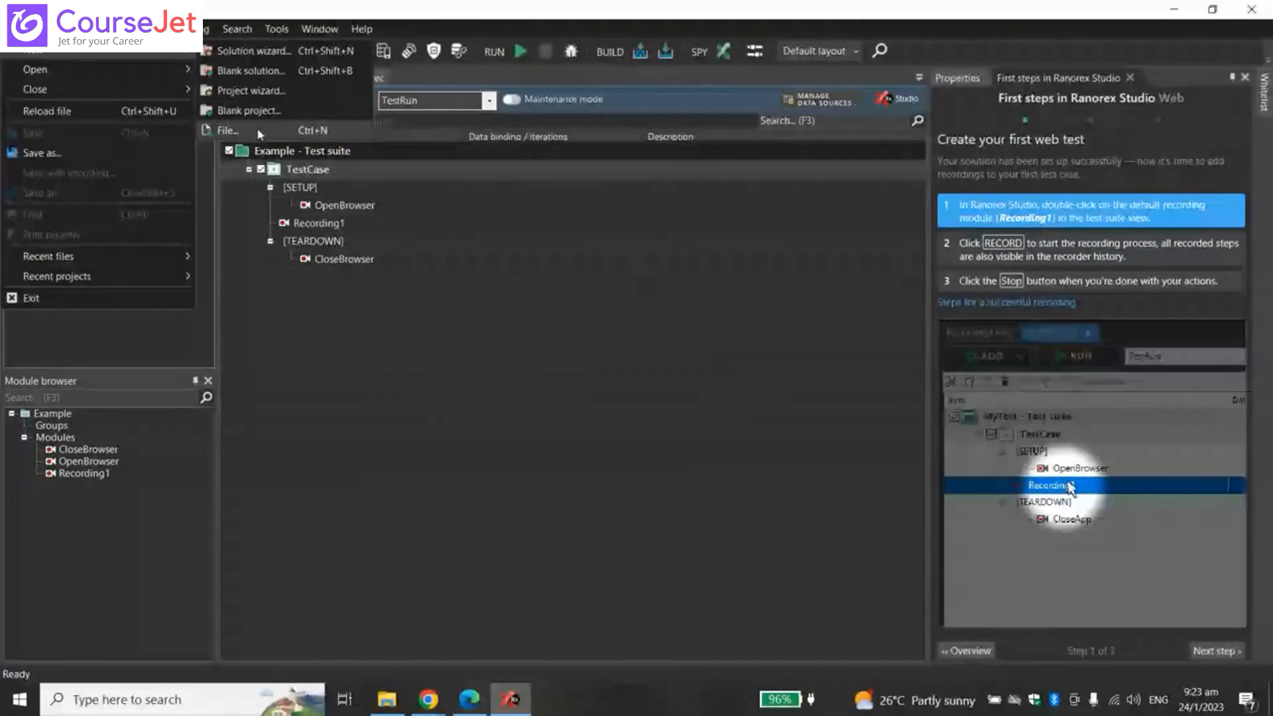
pyautogui.moveTo(70, 78)
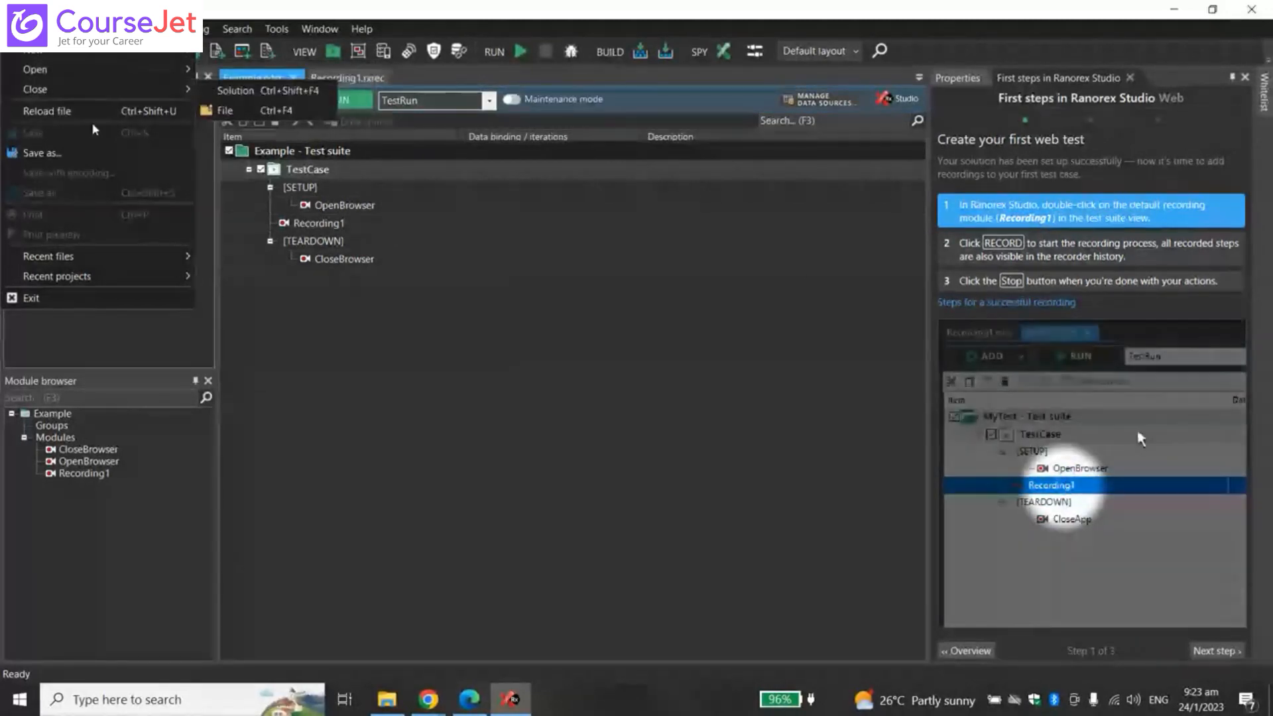
pyautogui.moveTo(94, 279)
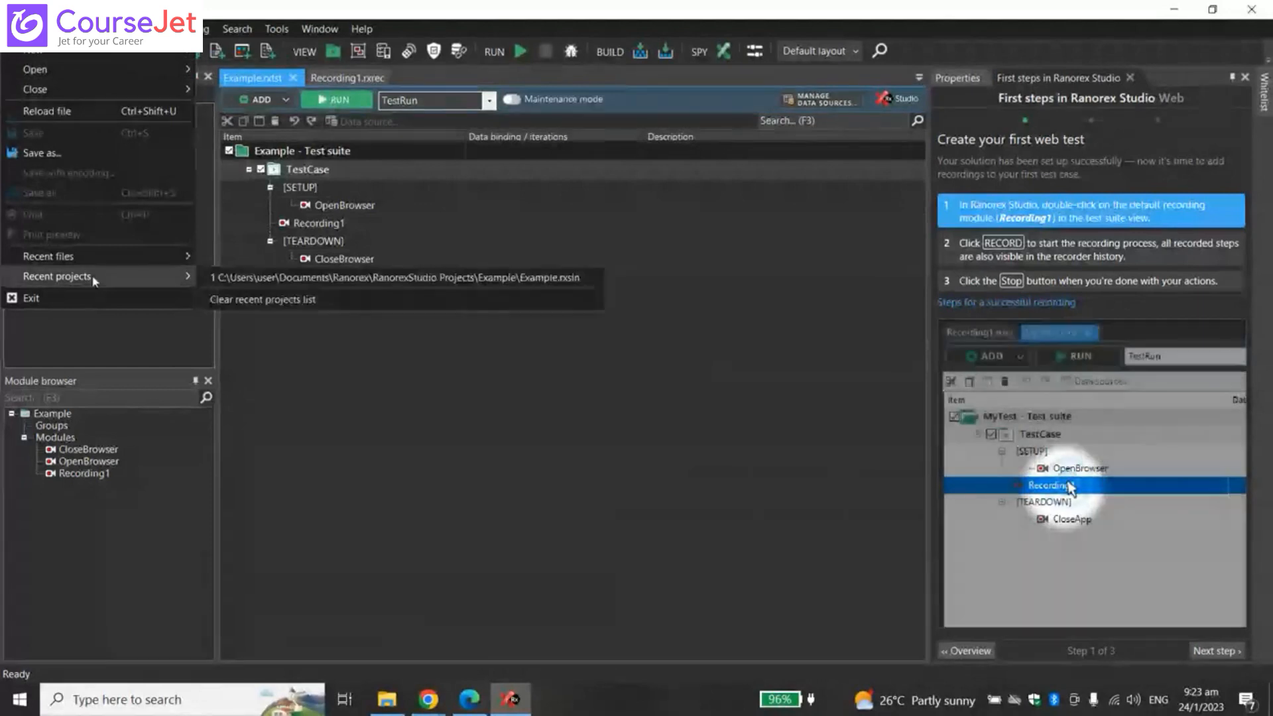
pyautogui.moveTo(129, 253)
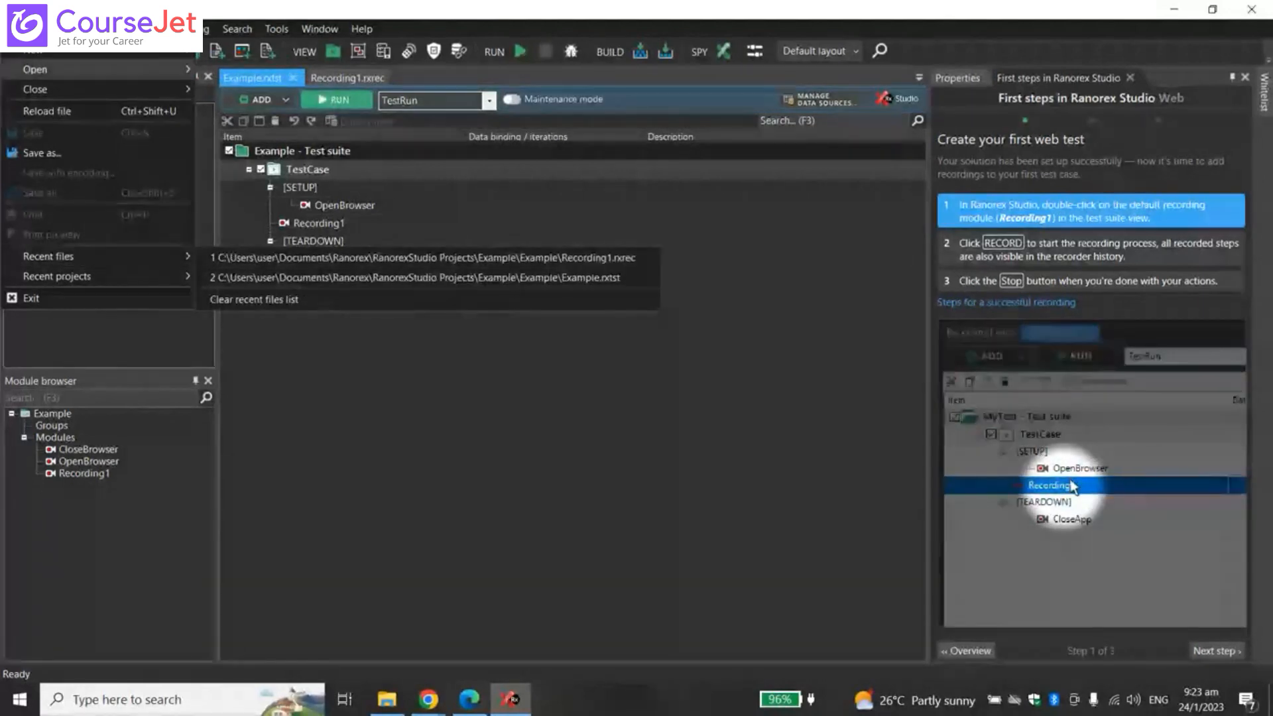
pyautogui.moveTo(76, 29)
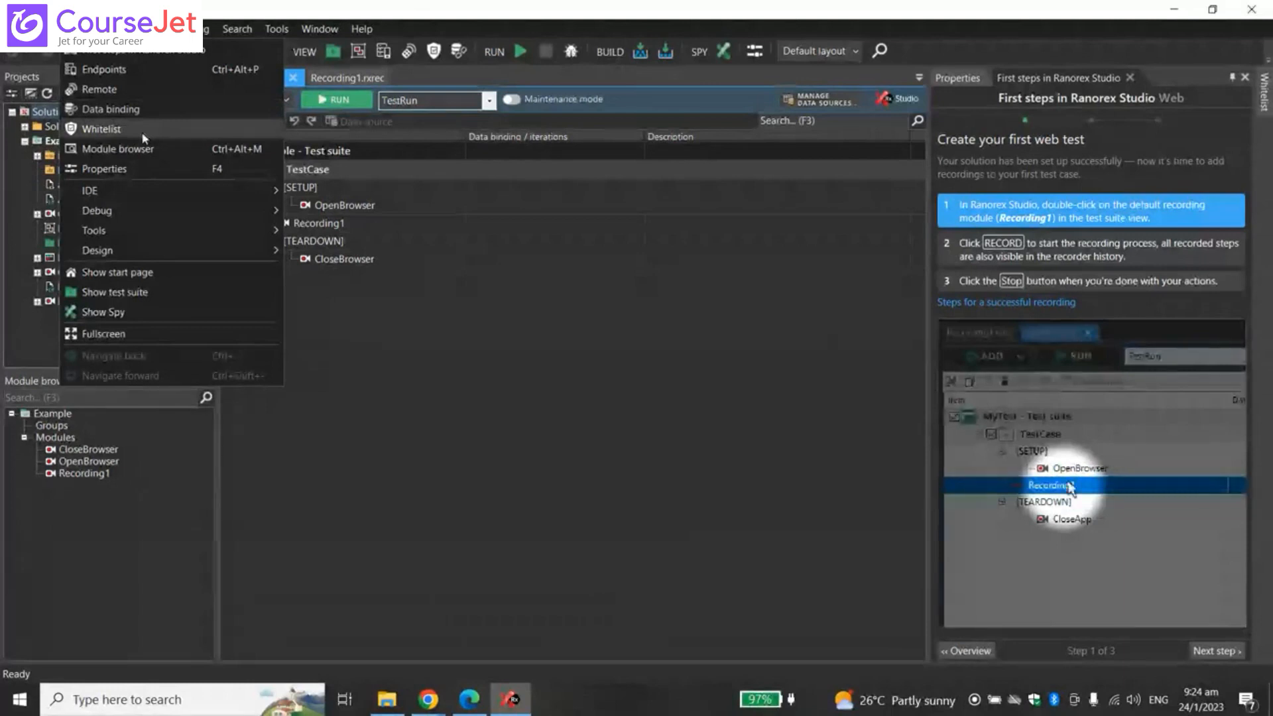
# - Show the empty Whitelist panel, then close it, the First steps guide and the side panel
pyautogui.click(143, 135)
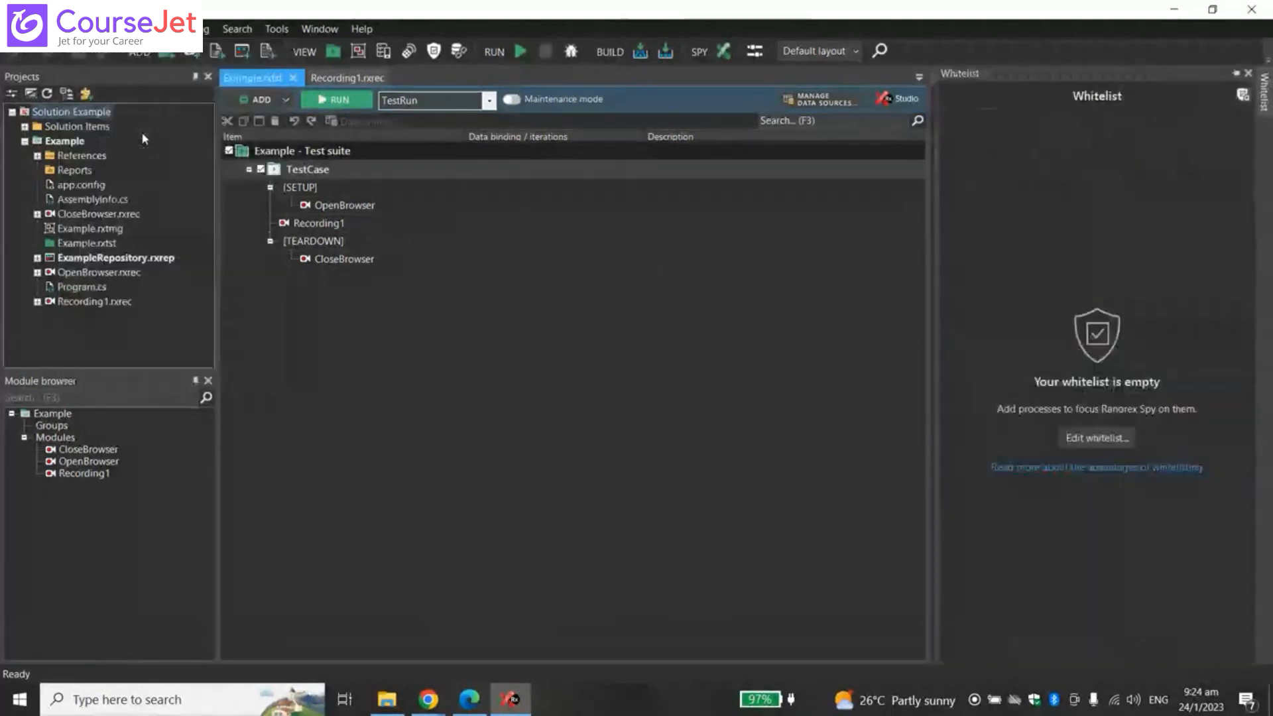
pyautogui.click(1249, 74)
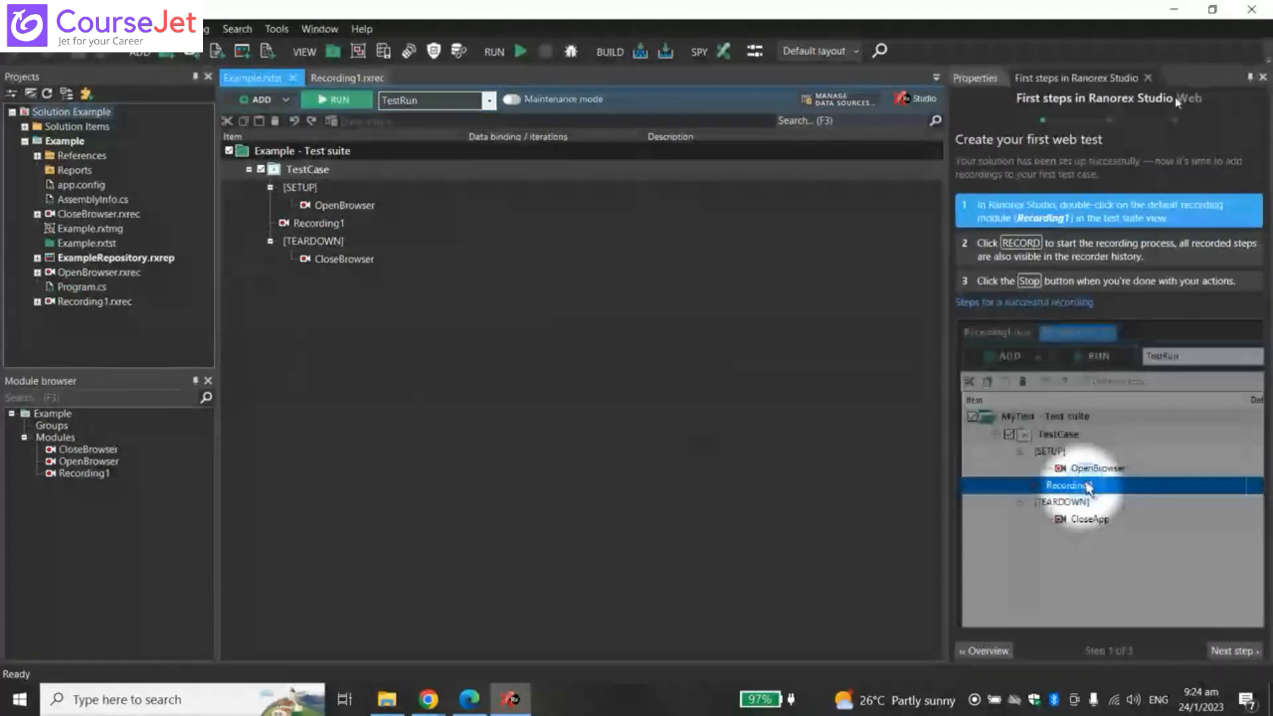
pyautogui.click(1147, 77)
pyautogui.click(1262, 77)
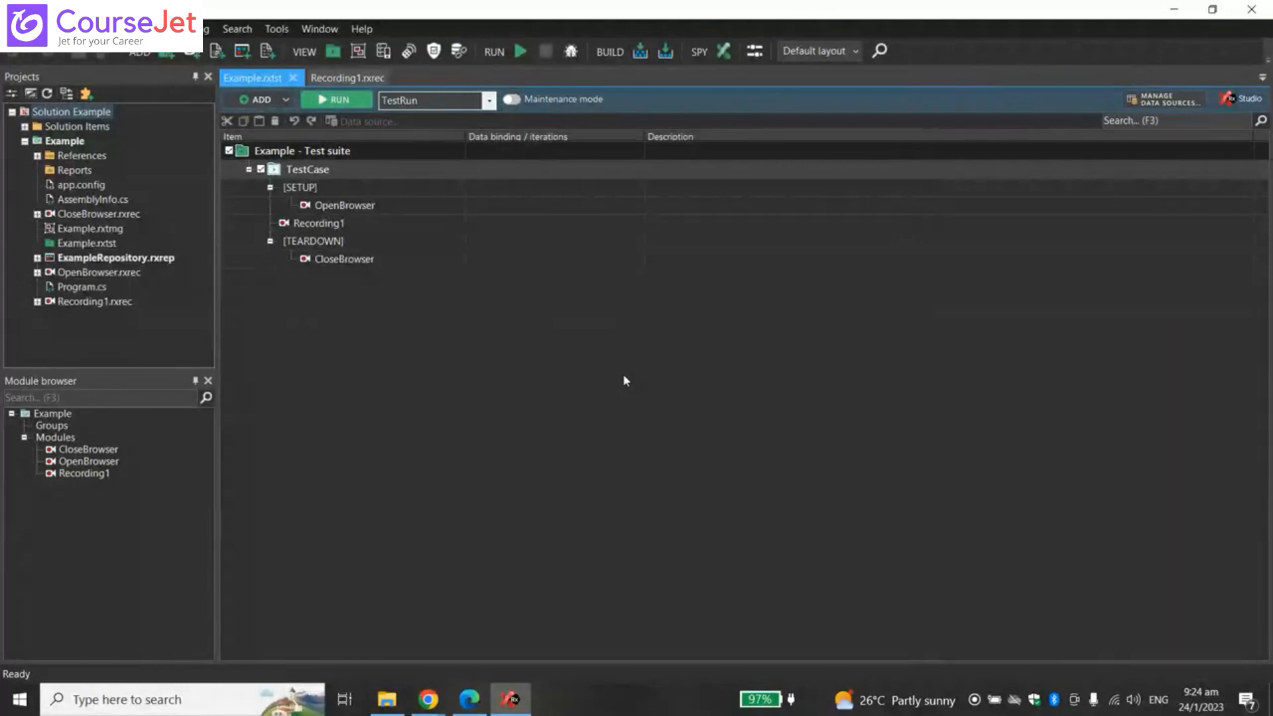
# - Show the Data binding panel from the View menu, then close it
pyautogui.click(75, 29)
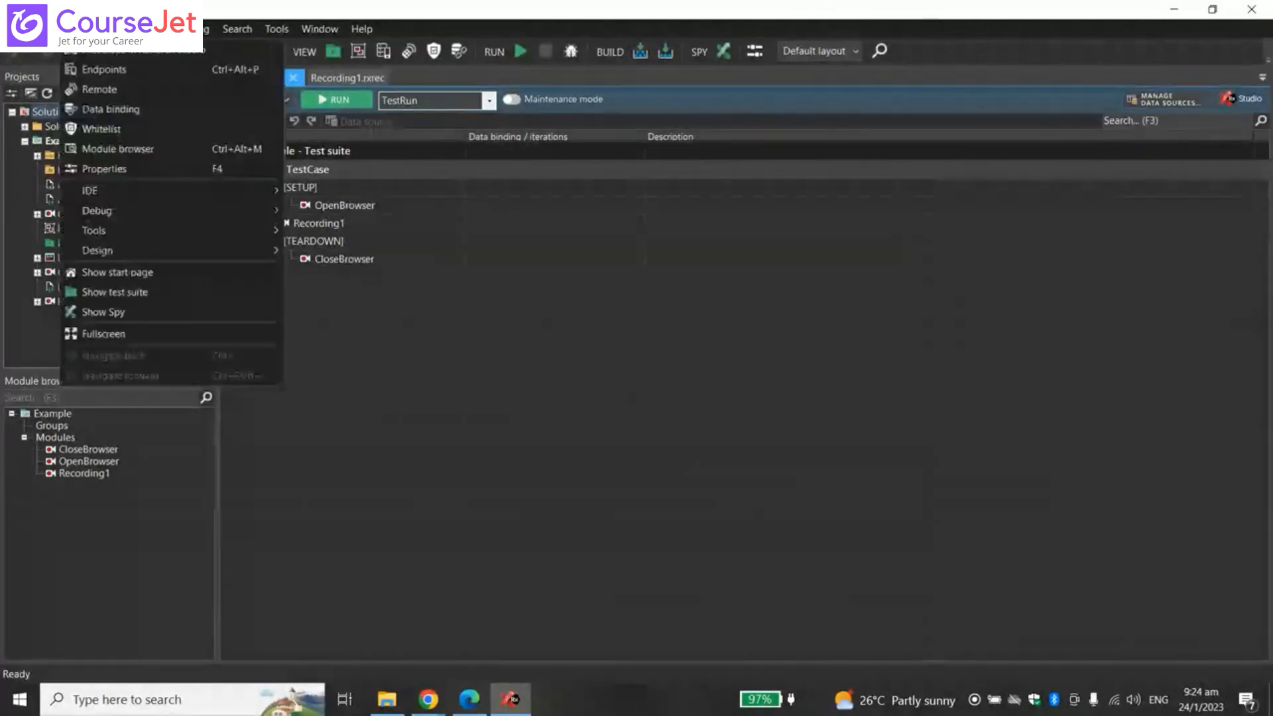
pyautogui.click(110, 109)
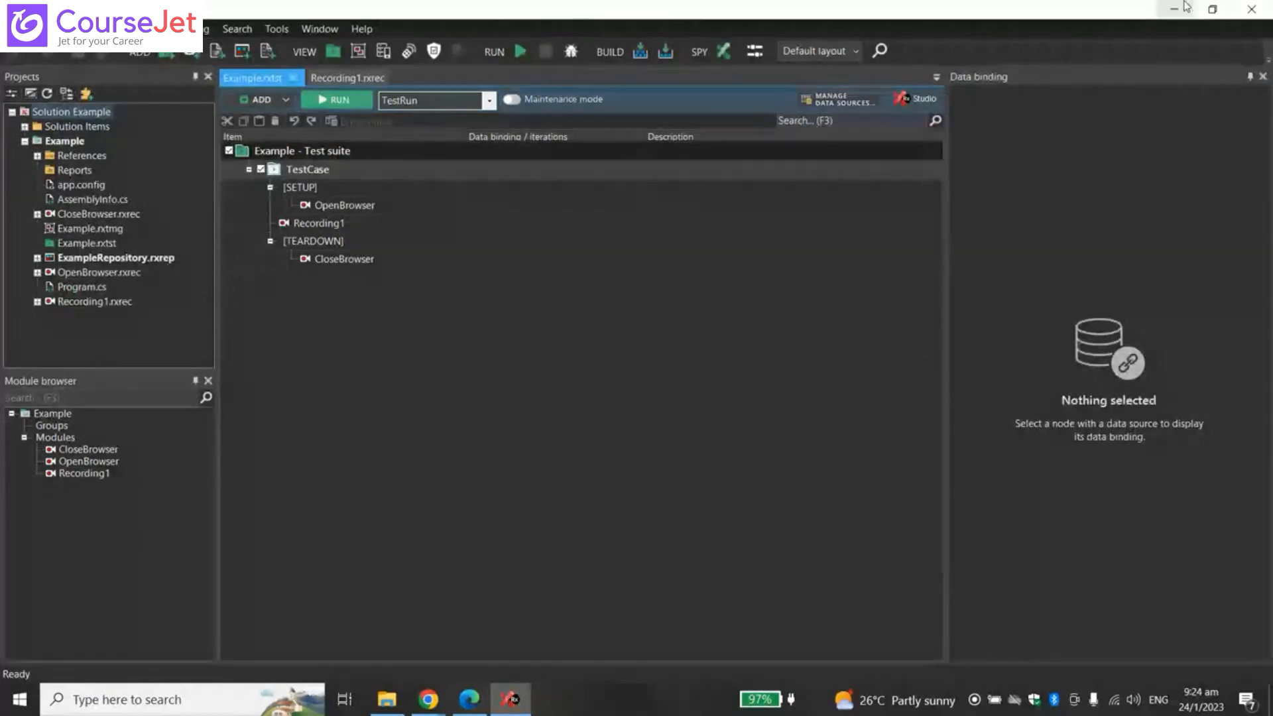
pyautogui.click(1263, 76)
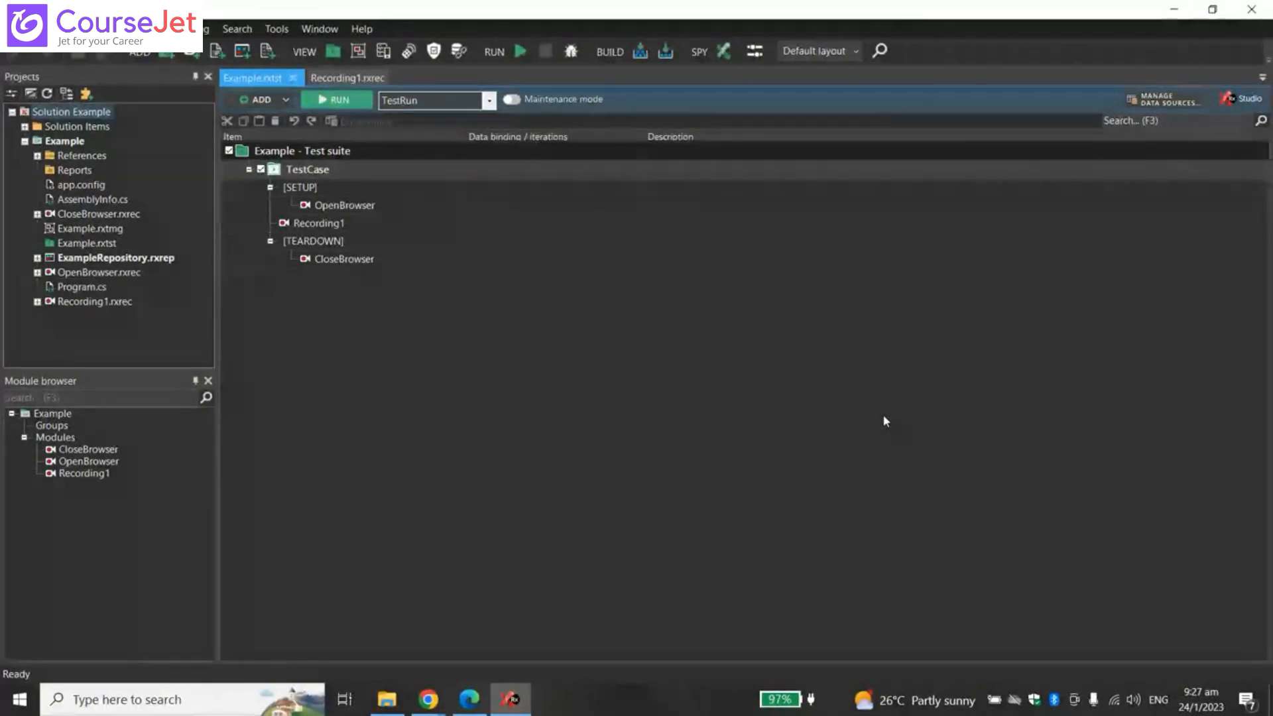
pyautogui.click(73, 29)
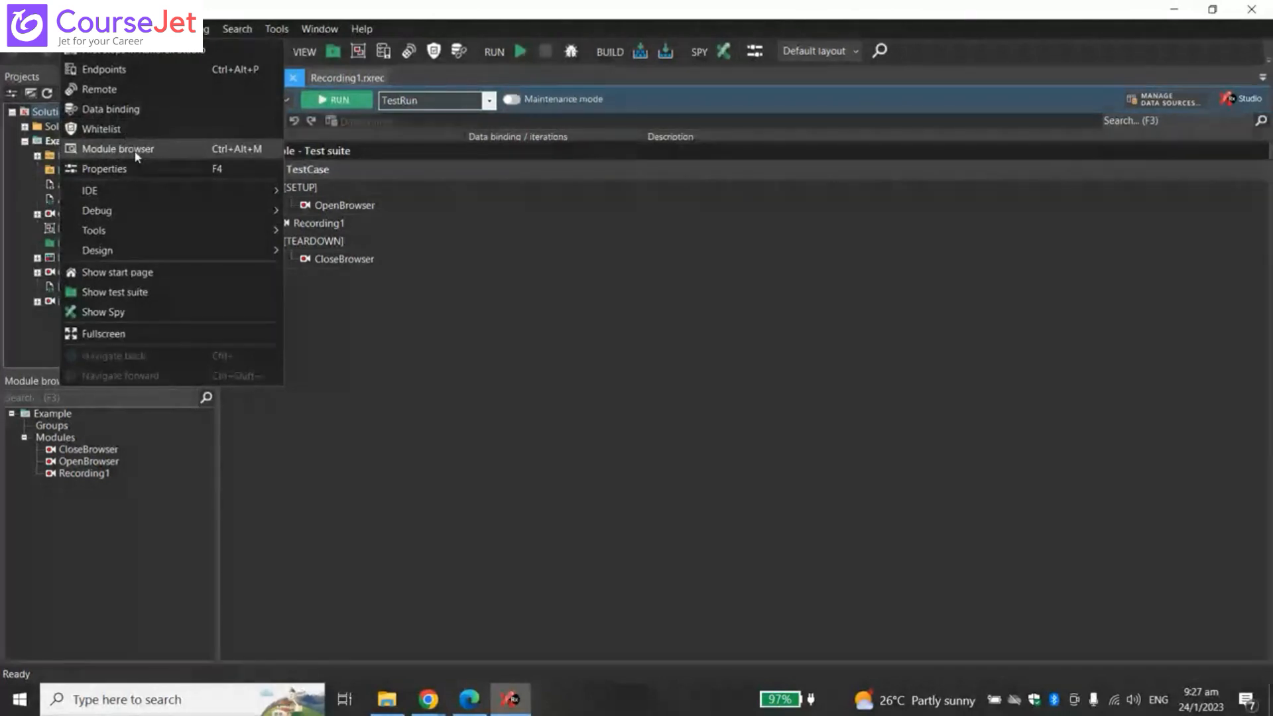
pyautogui.click(73, 491)
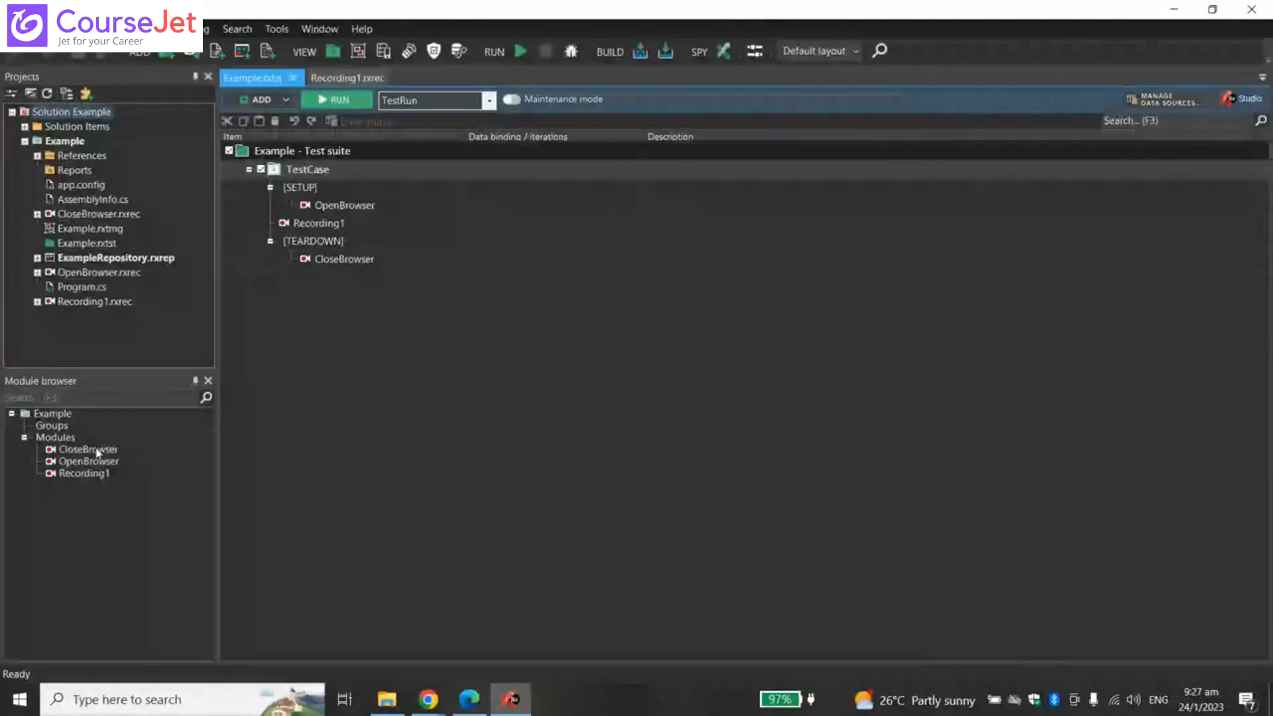
pyautogui.click(86, 474)
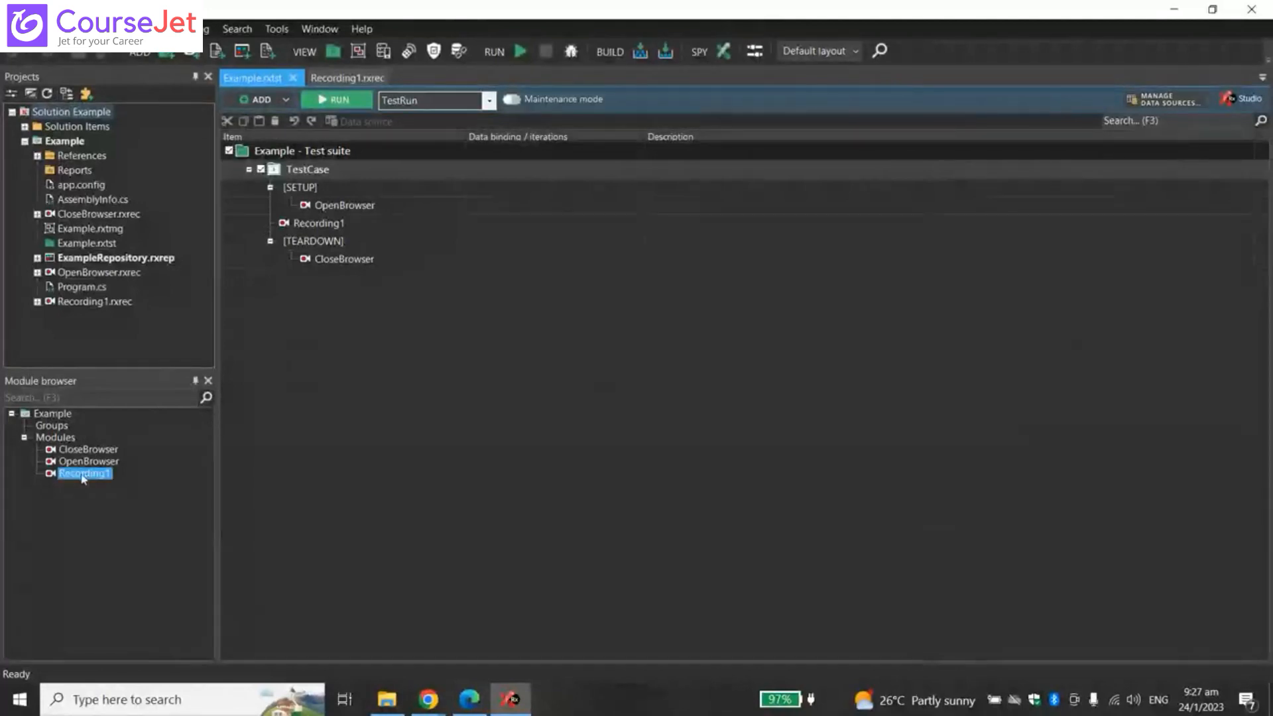
pyautogui.click(108, 452)
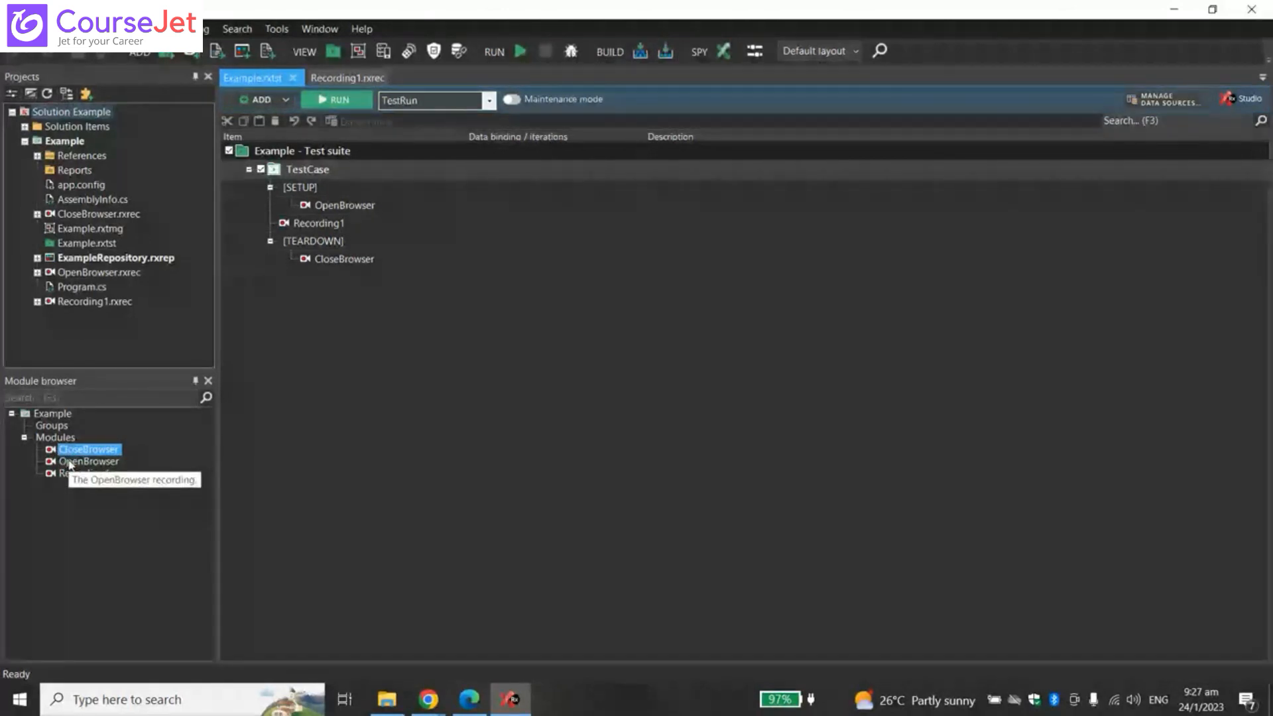
# - Widen the side panels and select the OpenBrowser and Recording1 modules in the Module browser
pyautogui.moveTo(216, 511); pyautogui.dragTo(260, 512)
pyautogui.click(101, 462)
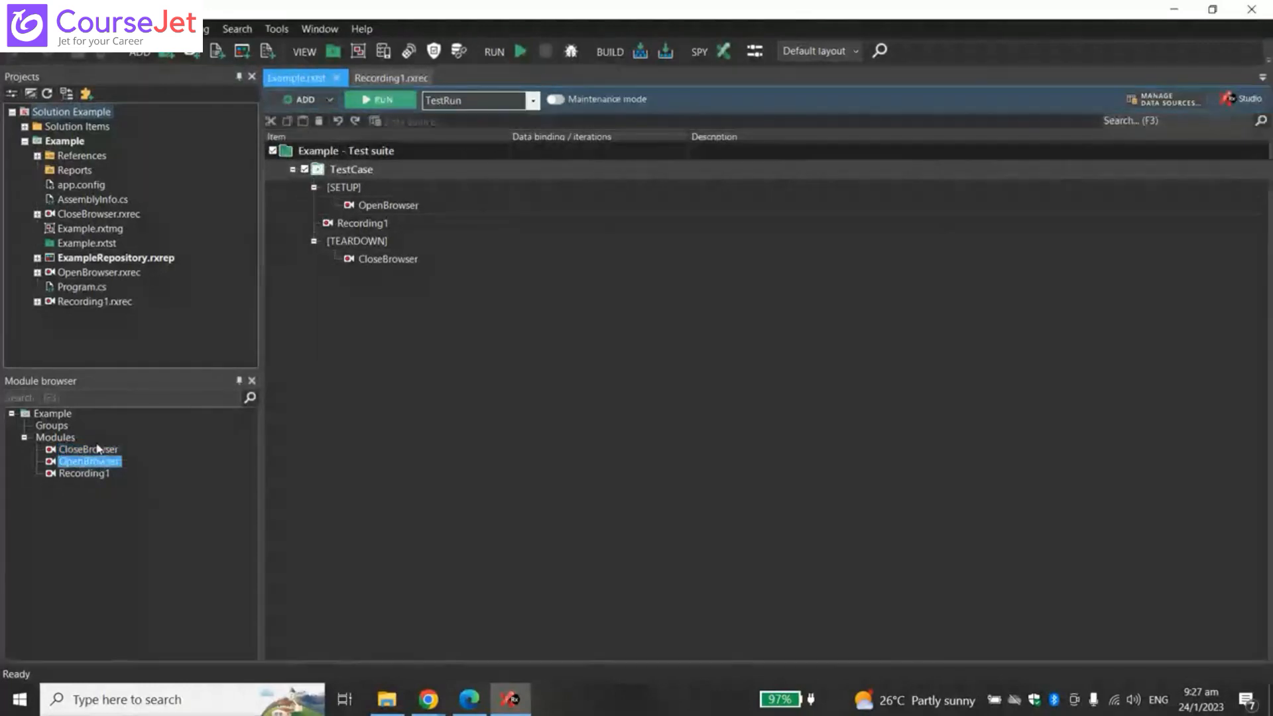
pyautogui.click(98, 449)
pyautogui.click(86, 474)
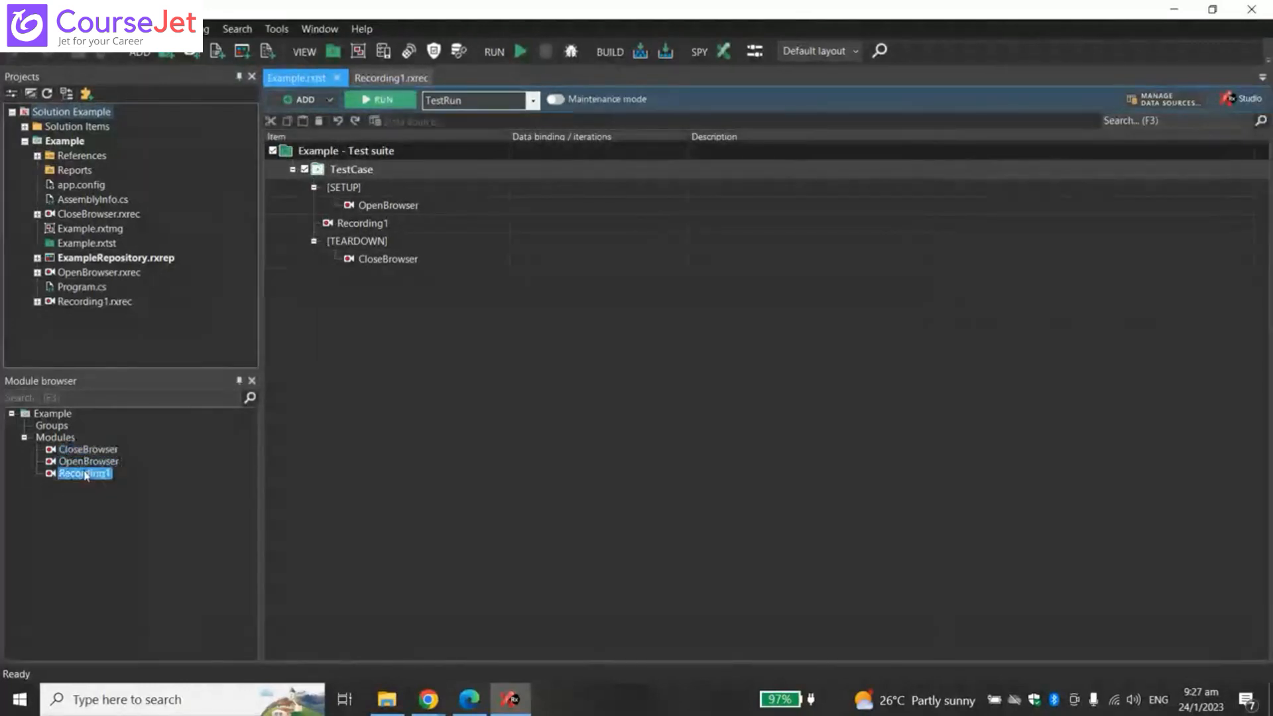
# - Drag CloseBrowser, OpenBrowser and Recording1 into the test case's [TEARDOWN] section
pyautogui.moveTo(94, 453); pyautogui.dragTo(460, 272)
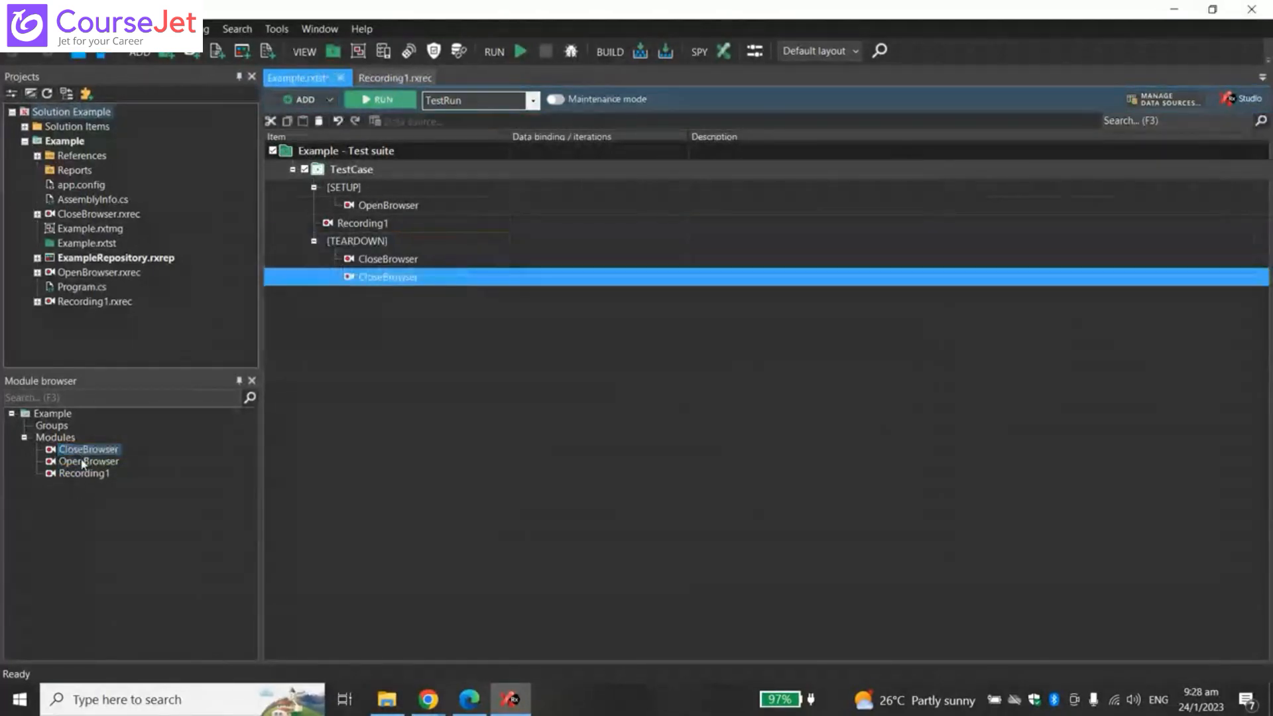
pyautogui.moveTo(88, 460); pyautogui.dragTo(449, 293)
pyautogui.moveTo(84, 473); pyautogui.dragTo(446, 312)
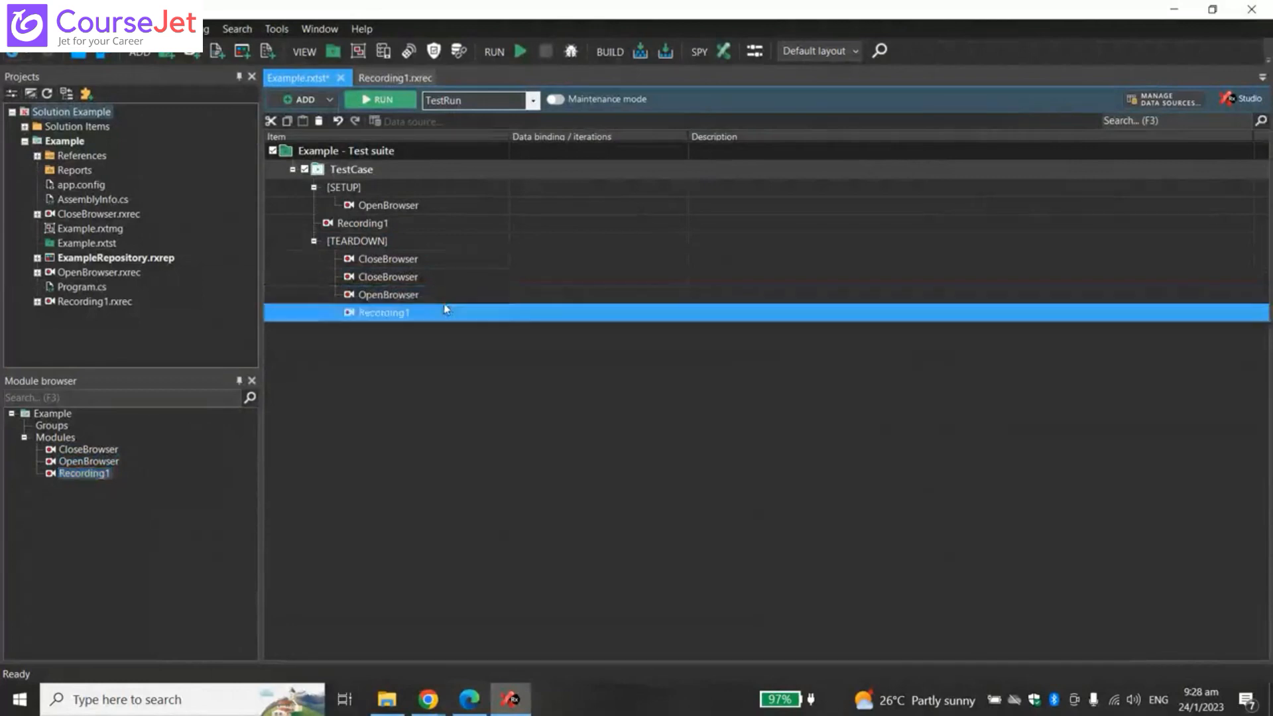
pyautogui.click(423, 440)
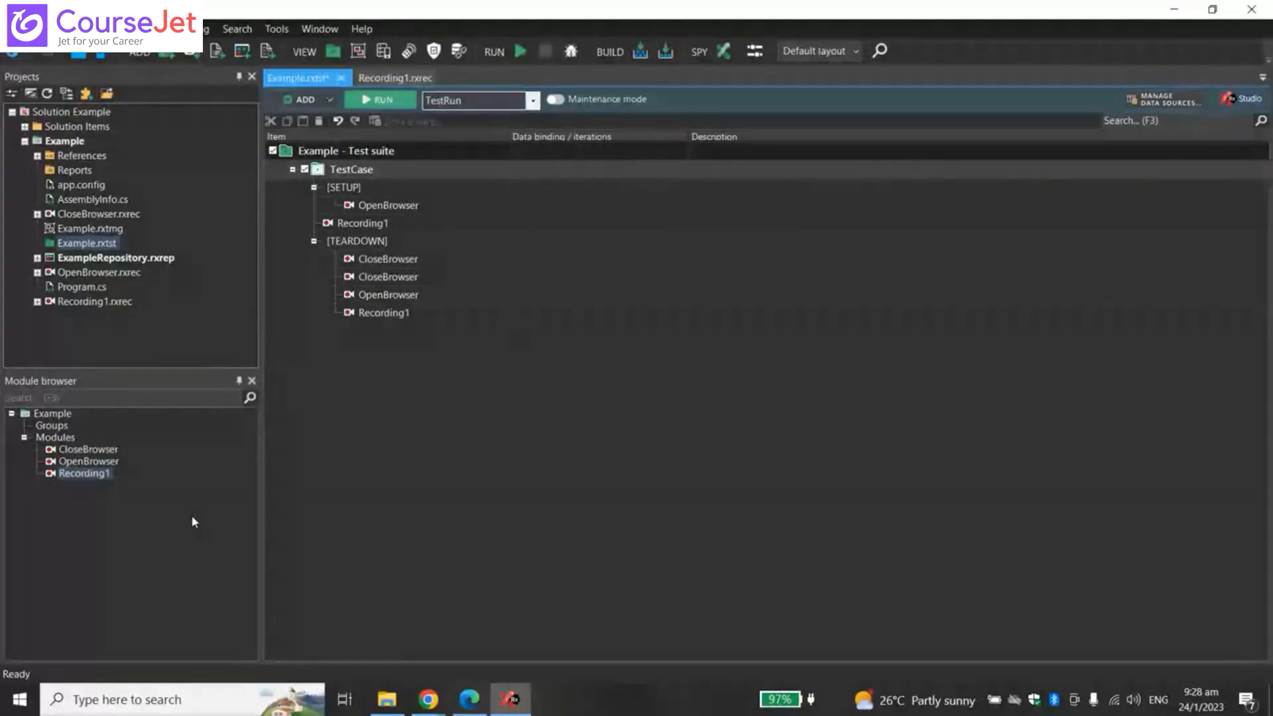
# - Close the Module browser and show the Properties panel from the View menu
pyautogui.click(252, 381)
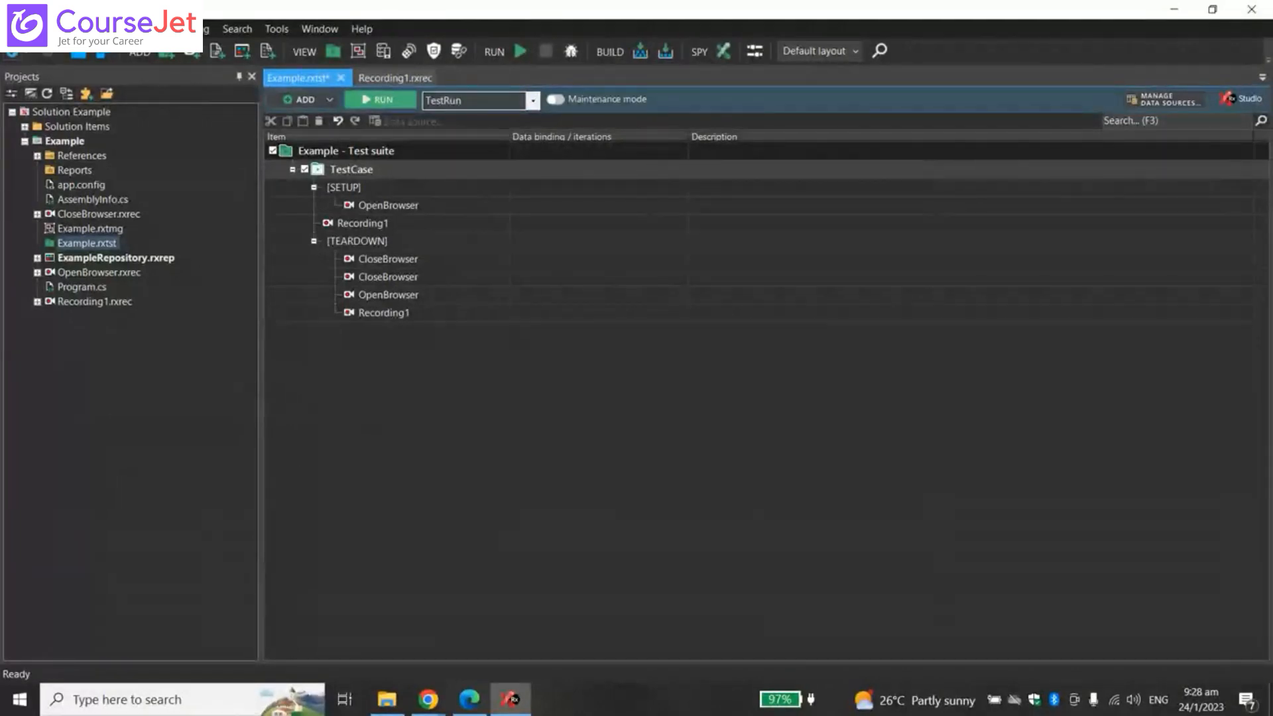
pyautogui.click(75, 29)
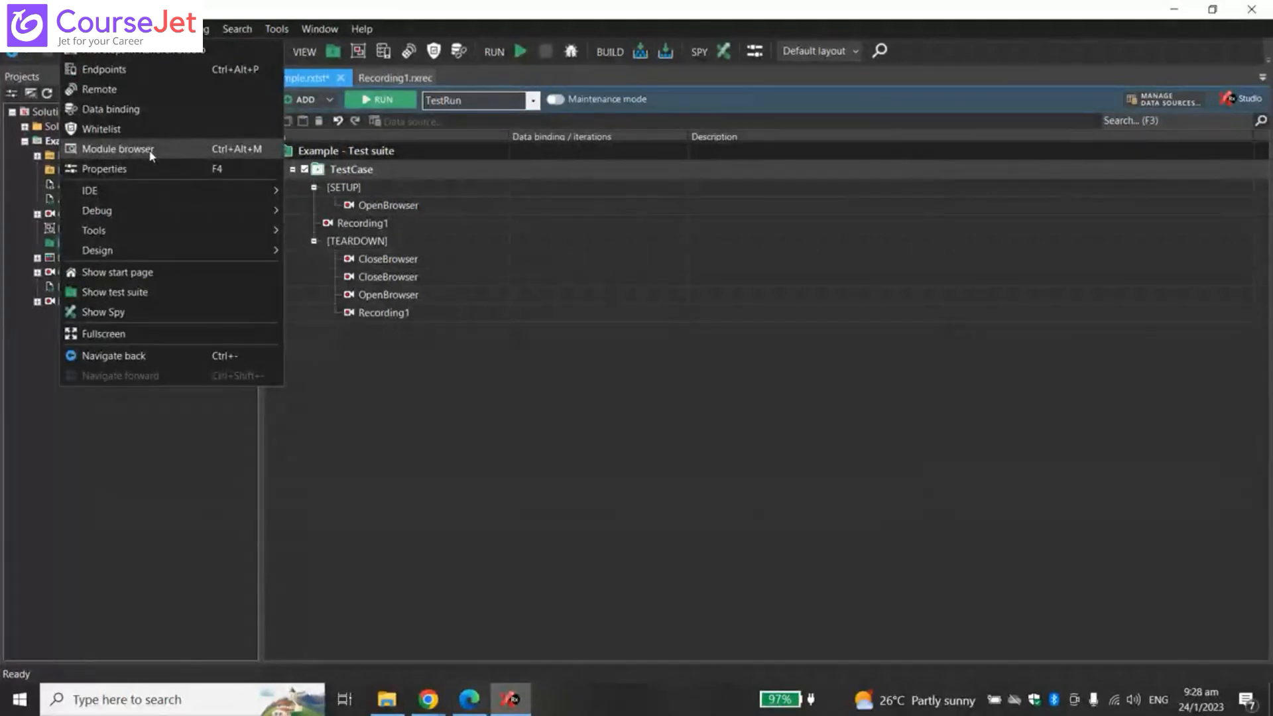
pyautogui.click(152, 168)
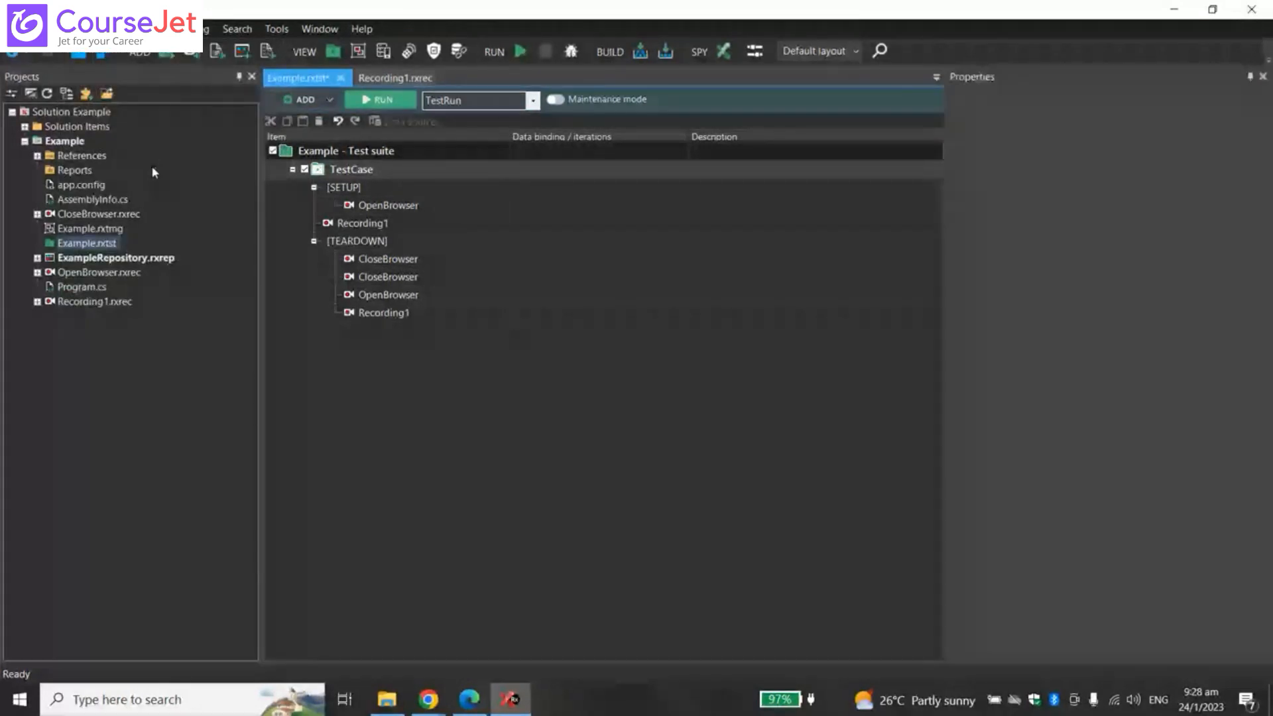
# - Inspect the properties of the OpenBrowser setup step and second CloseBrowser step, then close Properties
pyautogui.click(413, 207)
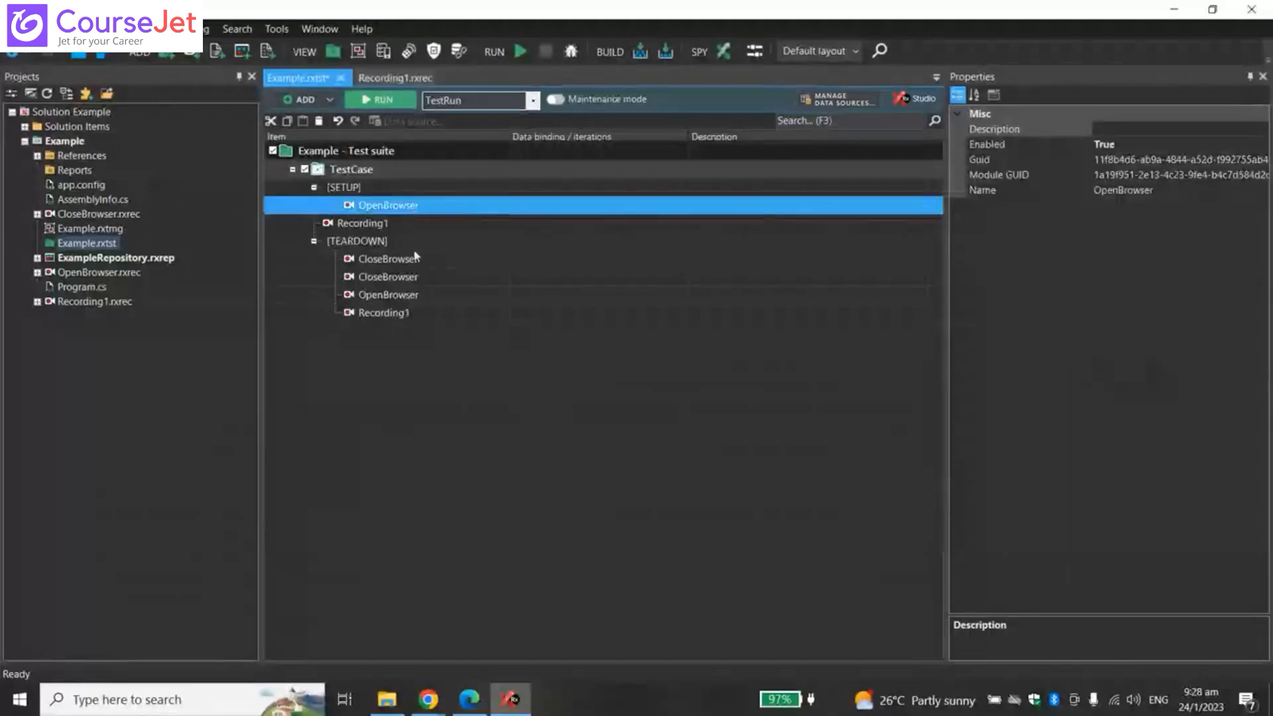
pyautogui.click(408, 276)
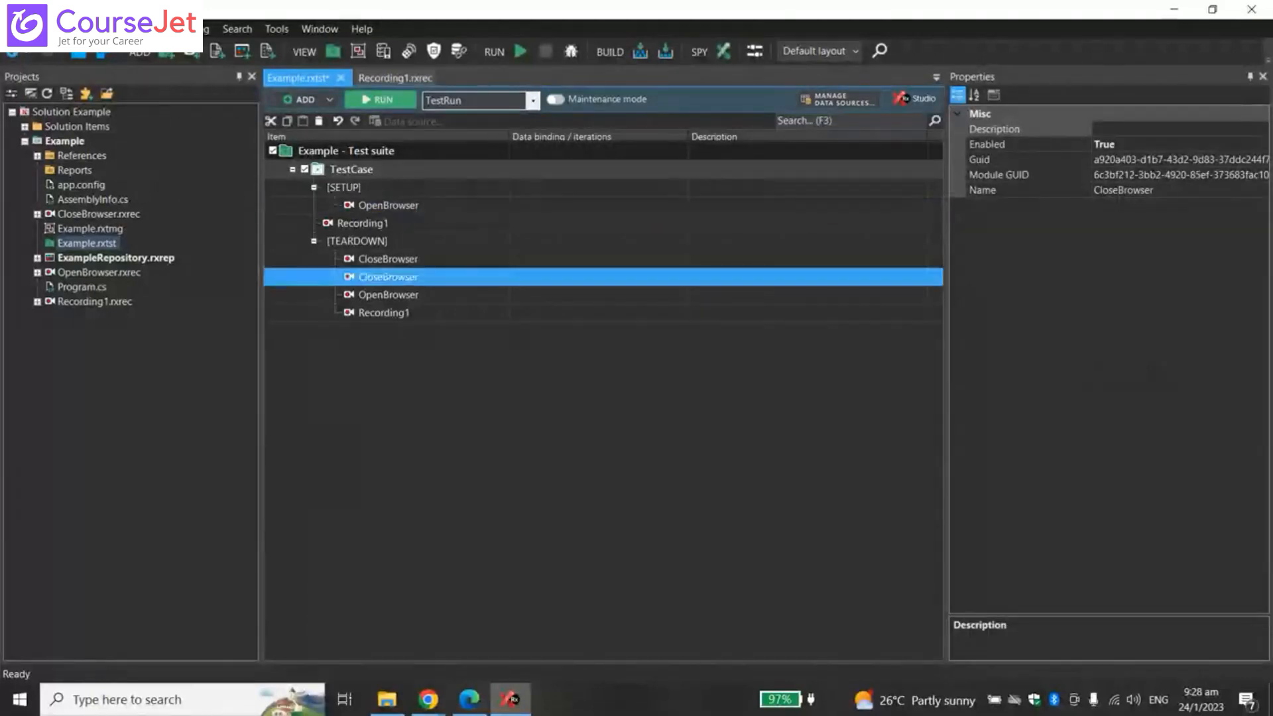
pyautogui.click(1262, 76)
pyautogui.click(74, 29)
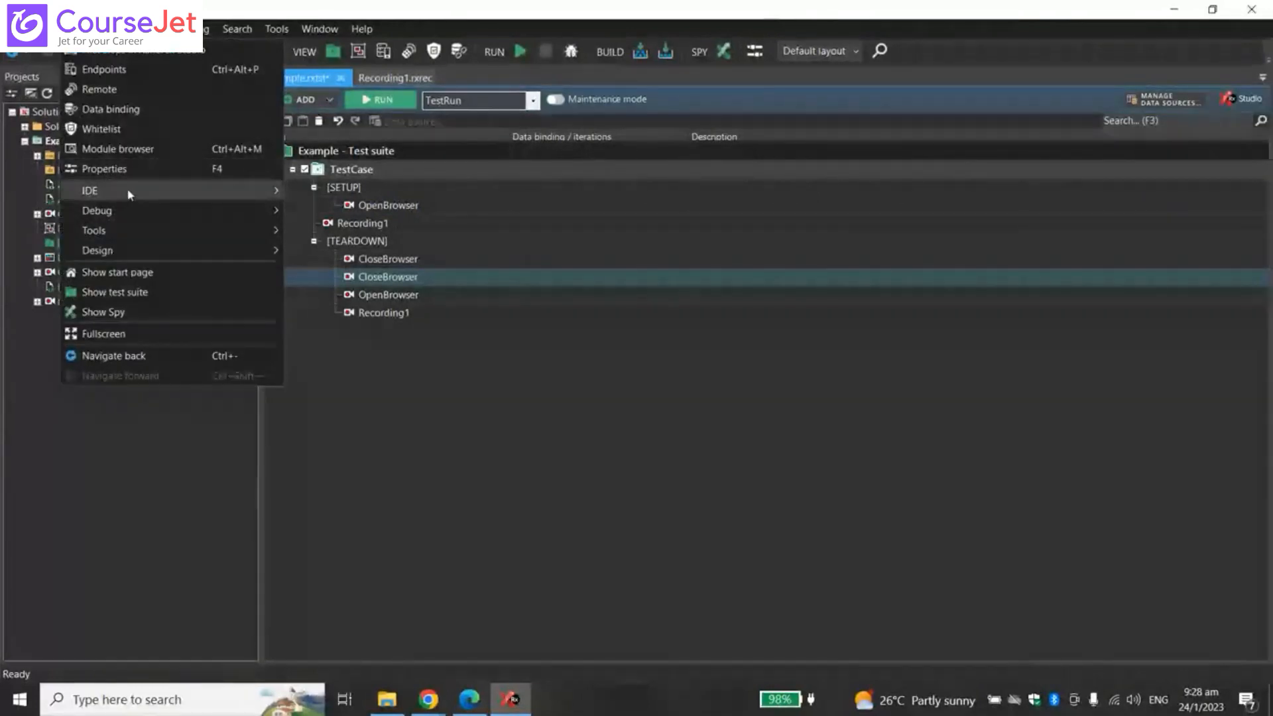
# - Browse the View menu's IDE and Debug panel submenus, then dismiss the menu
pyautogui.moveTo(129, 193)
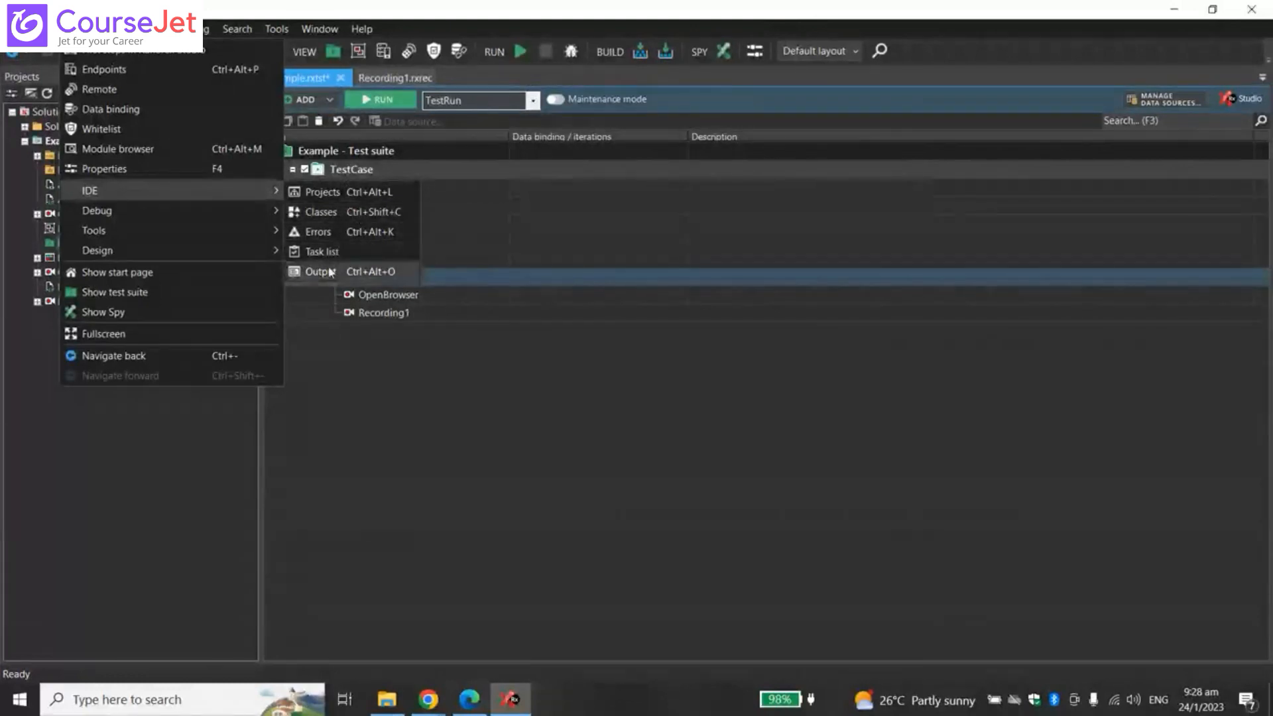
pyautogui.moveTo(218, 222)
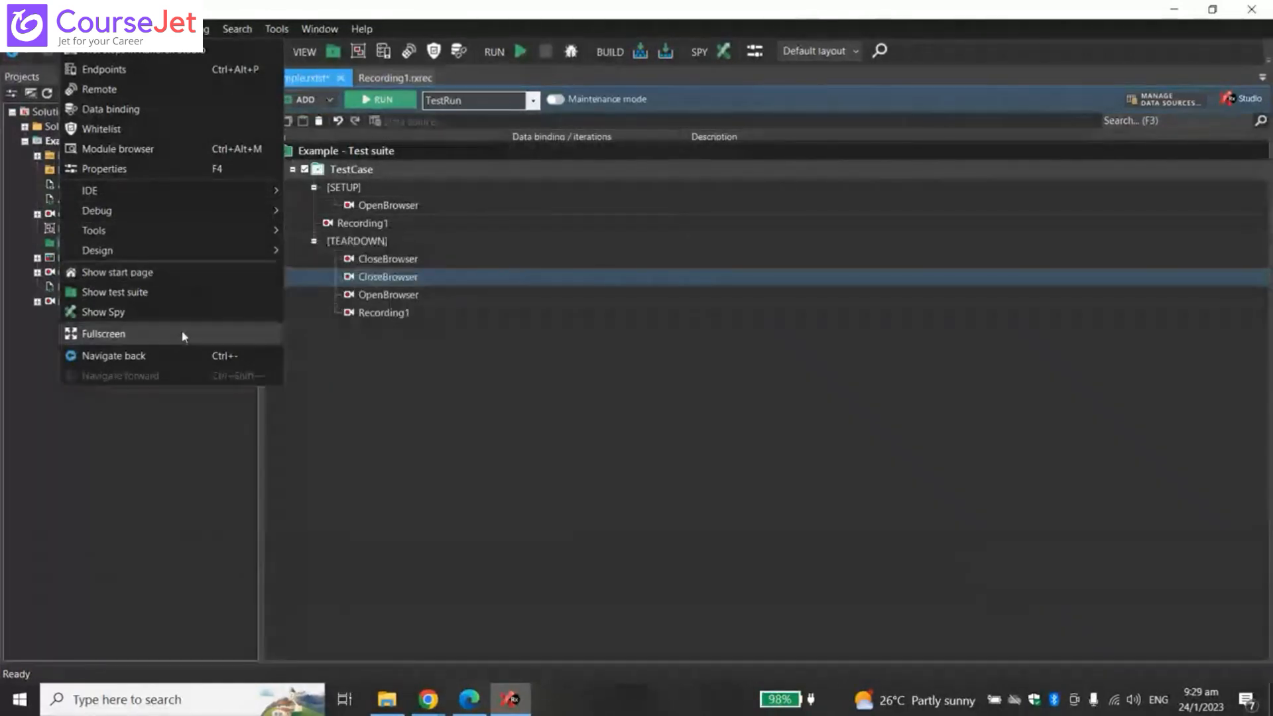
pyautogui.press('Escape')
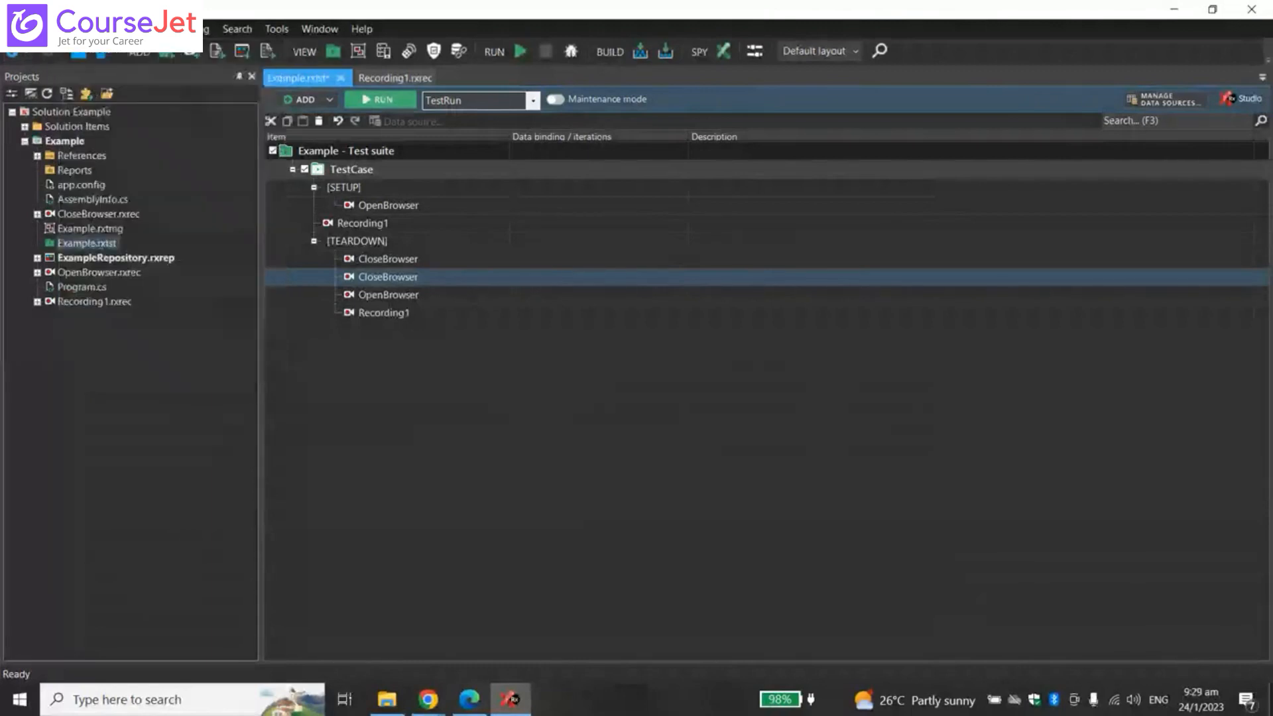
# - Look over the Project, Debug and Build menus, including Build solution, Rebuild and Clean, then close them
pyautogui.click(112, 29)
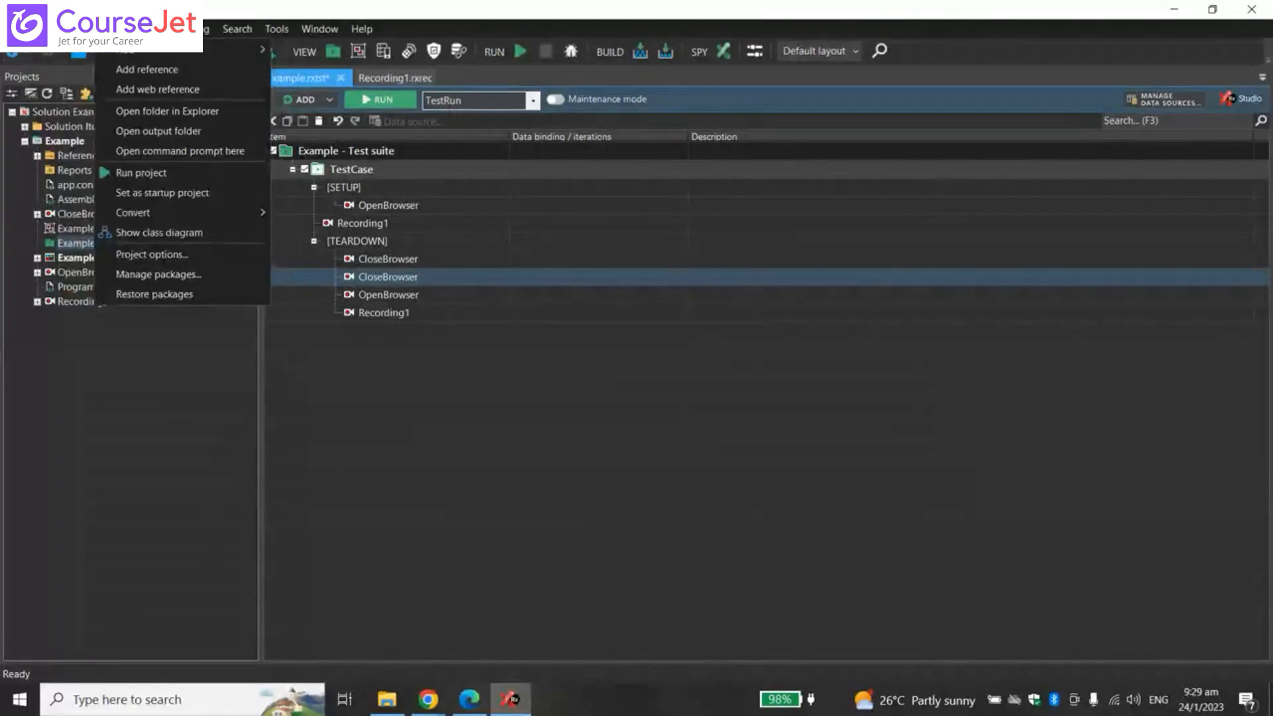
pyautogui.press('Right')
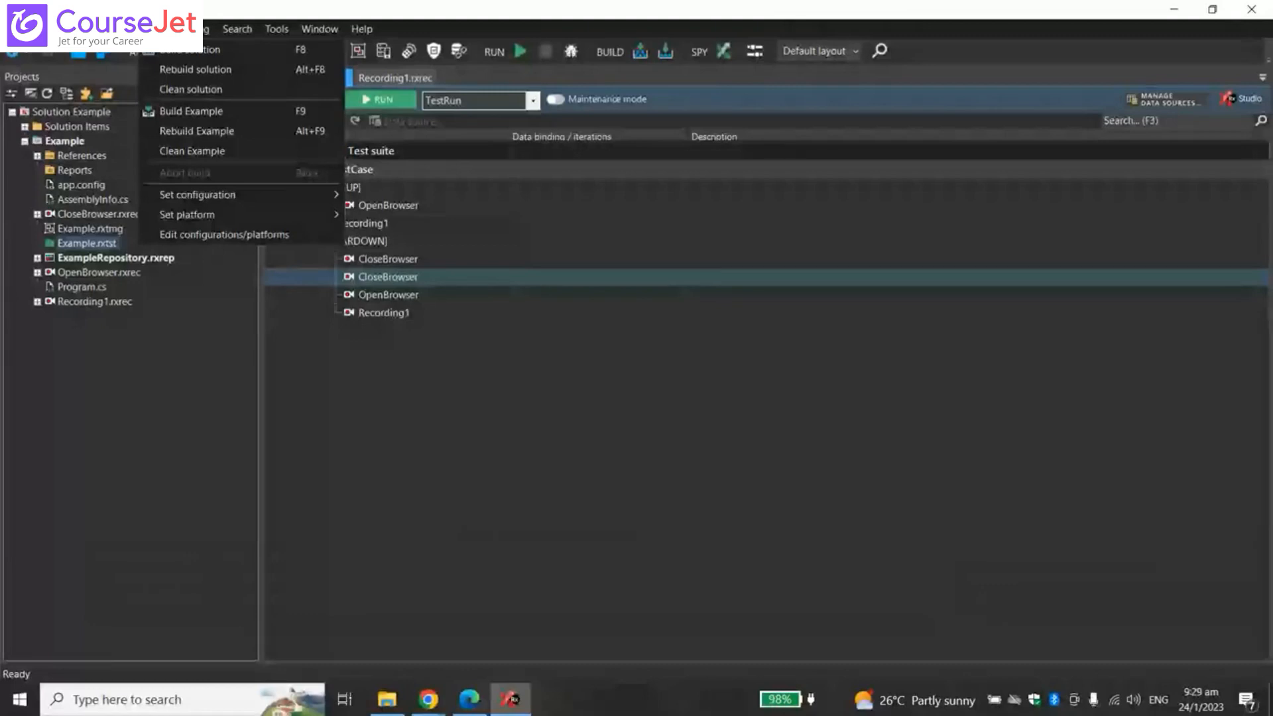
pyautogui.click(208, 32)
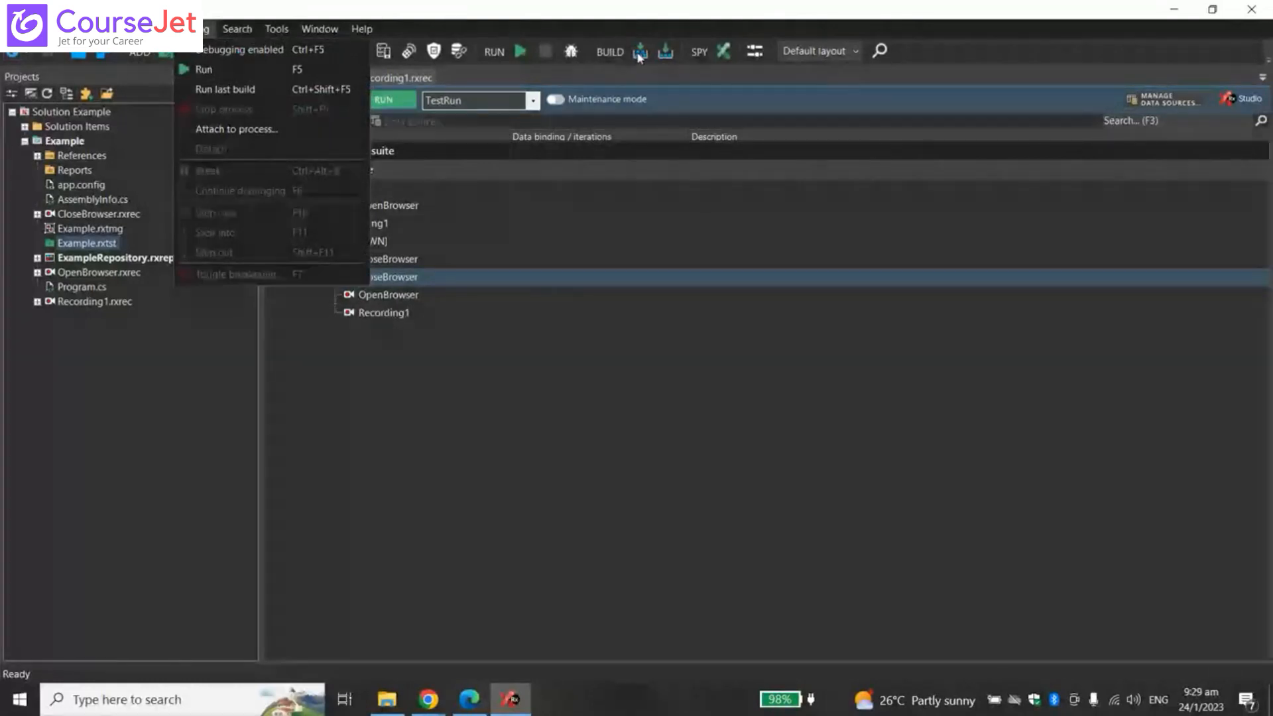
pyautogui.click(193, 30)
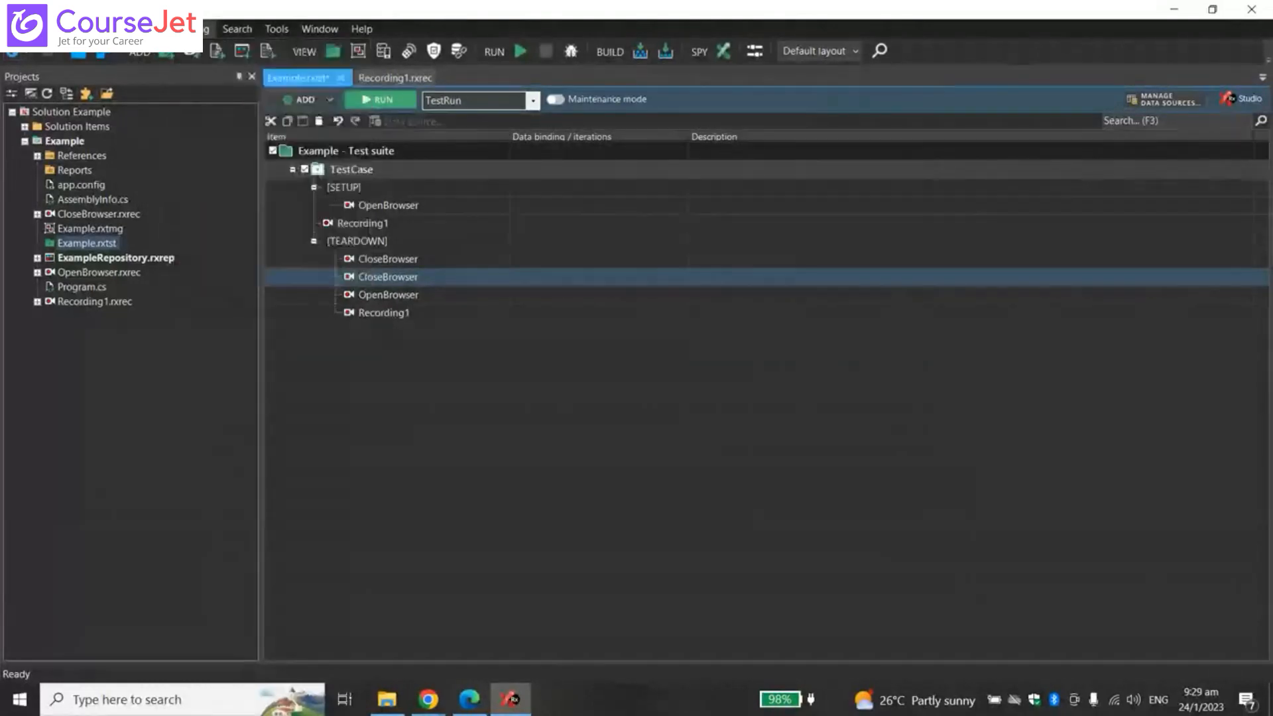
pyautogui.click(153, 30)
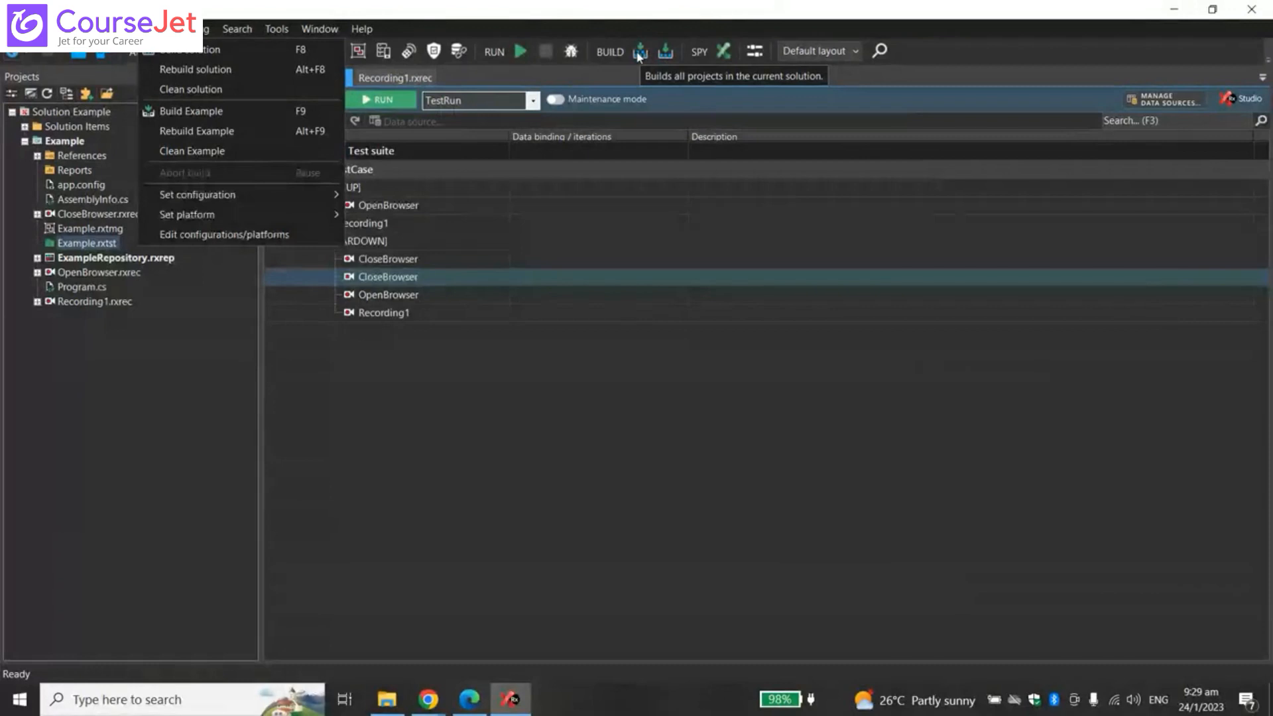
pyautogui.click(95, 114)
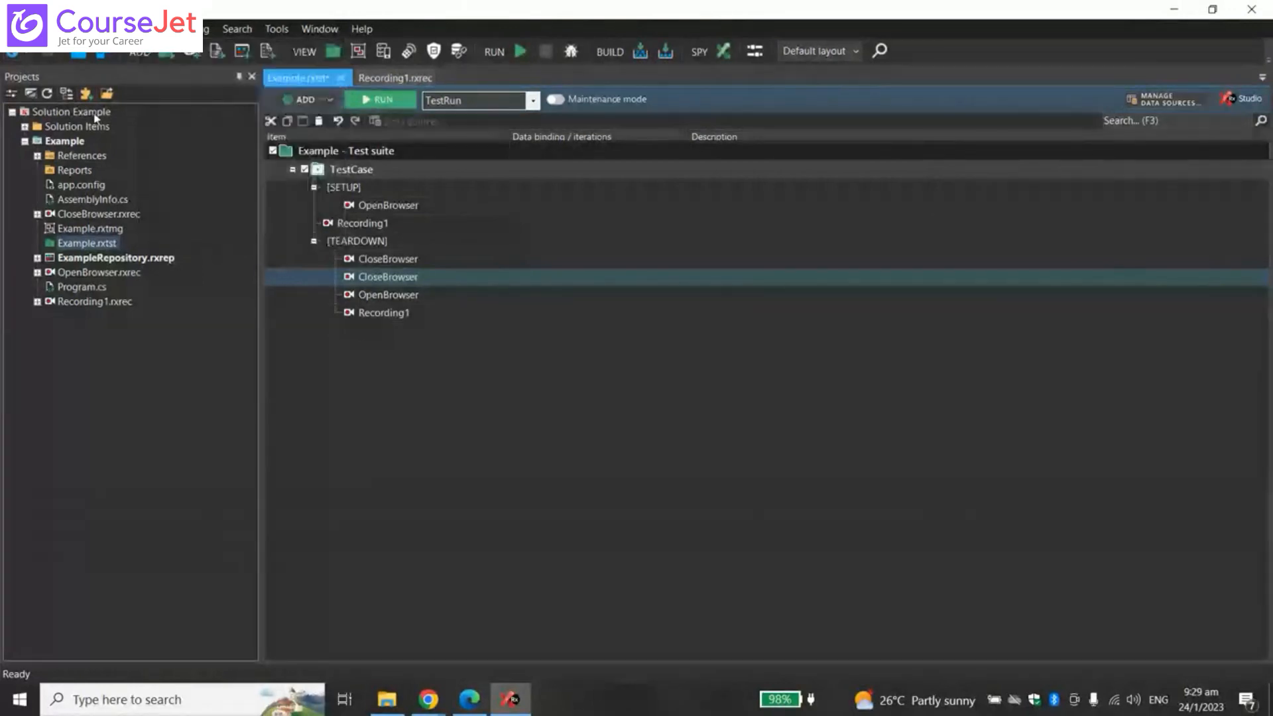
# - Select Solution Example and the Example project, reviewing the project's context menu twice
pyautogui.click(95, 114)
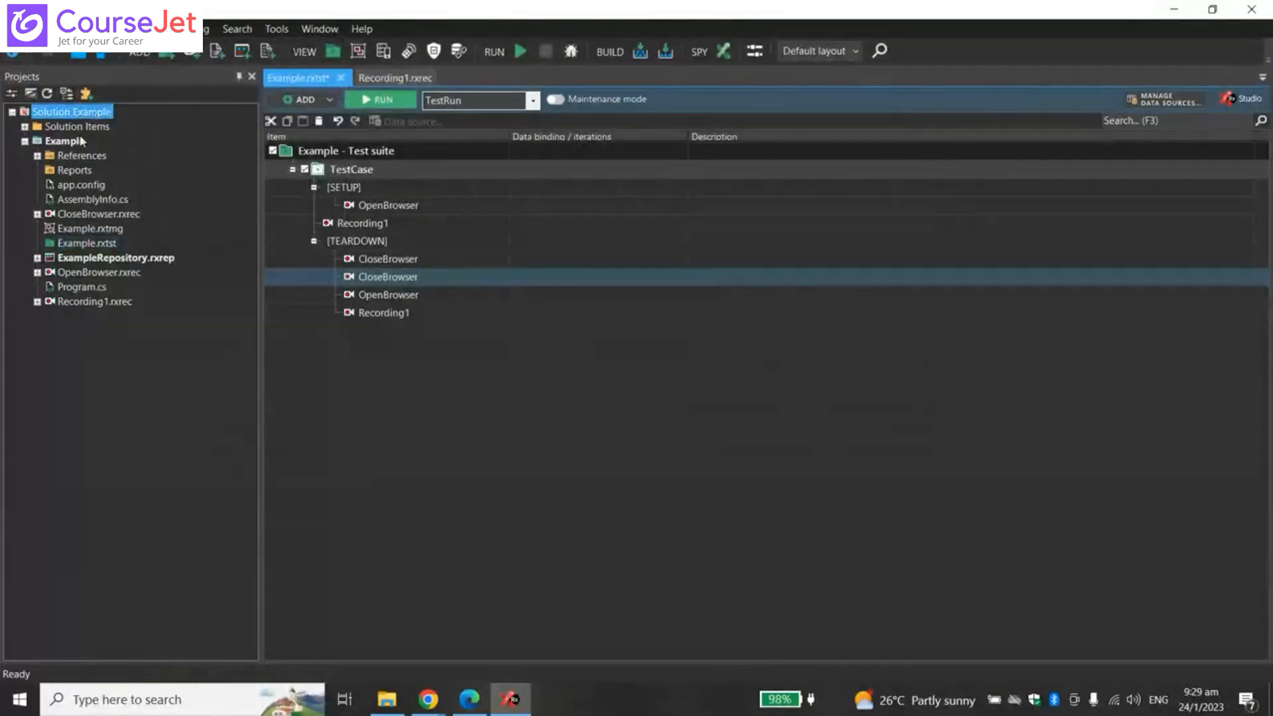
pyautogui.click(78, 142)
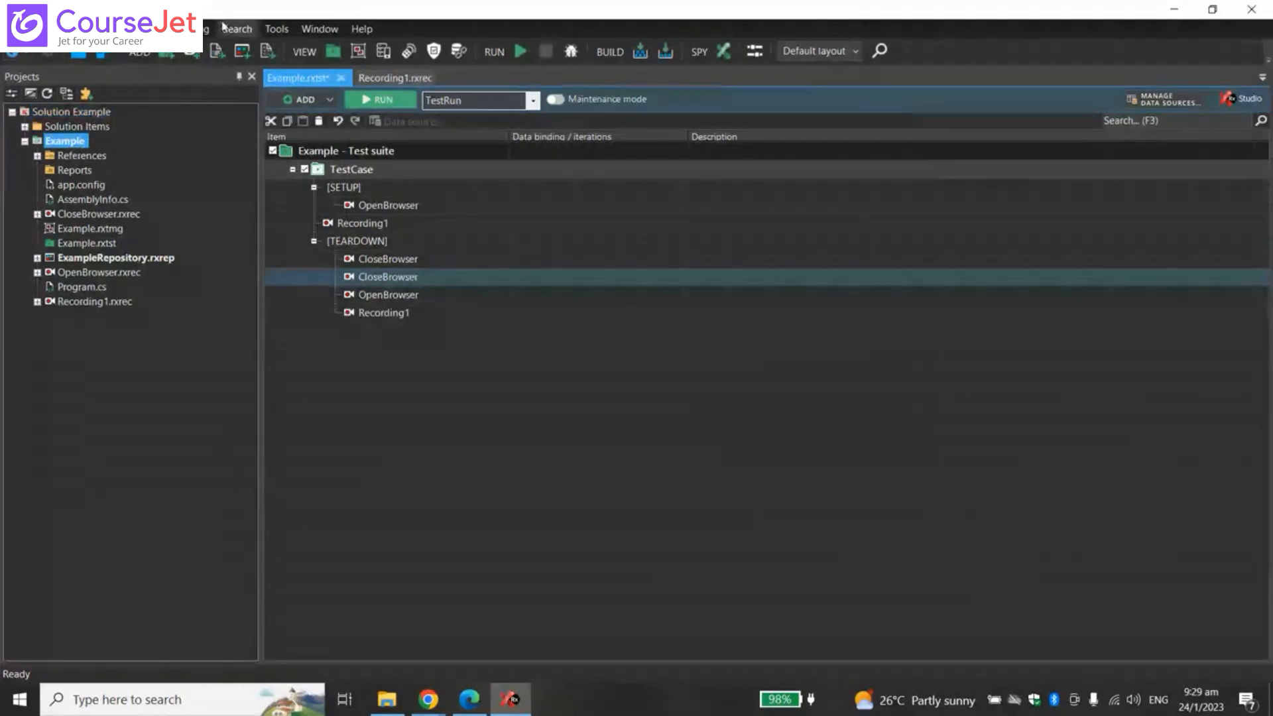
pyautogui.rightClick(80, 118)
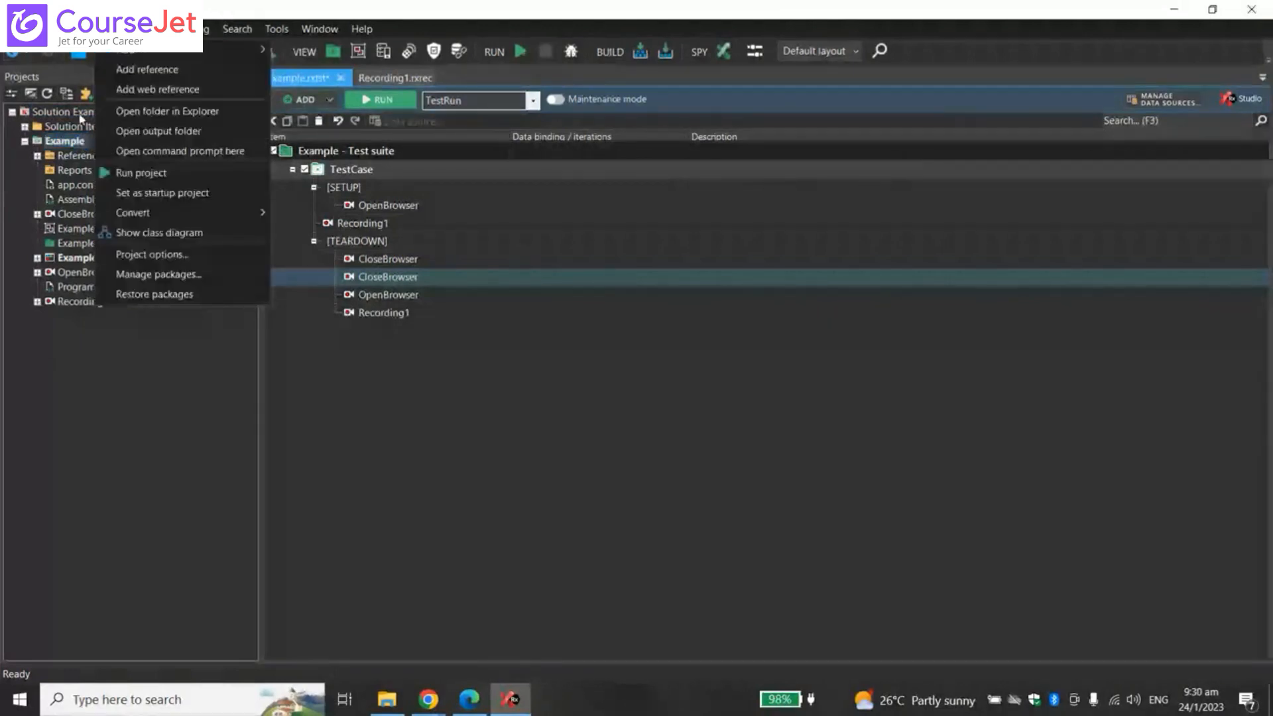
pyautogui.click(80, 116)
pyautogui.click(86, 116)
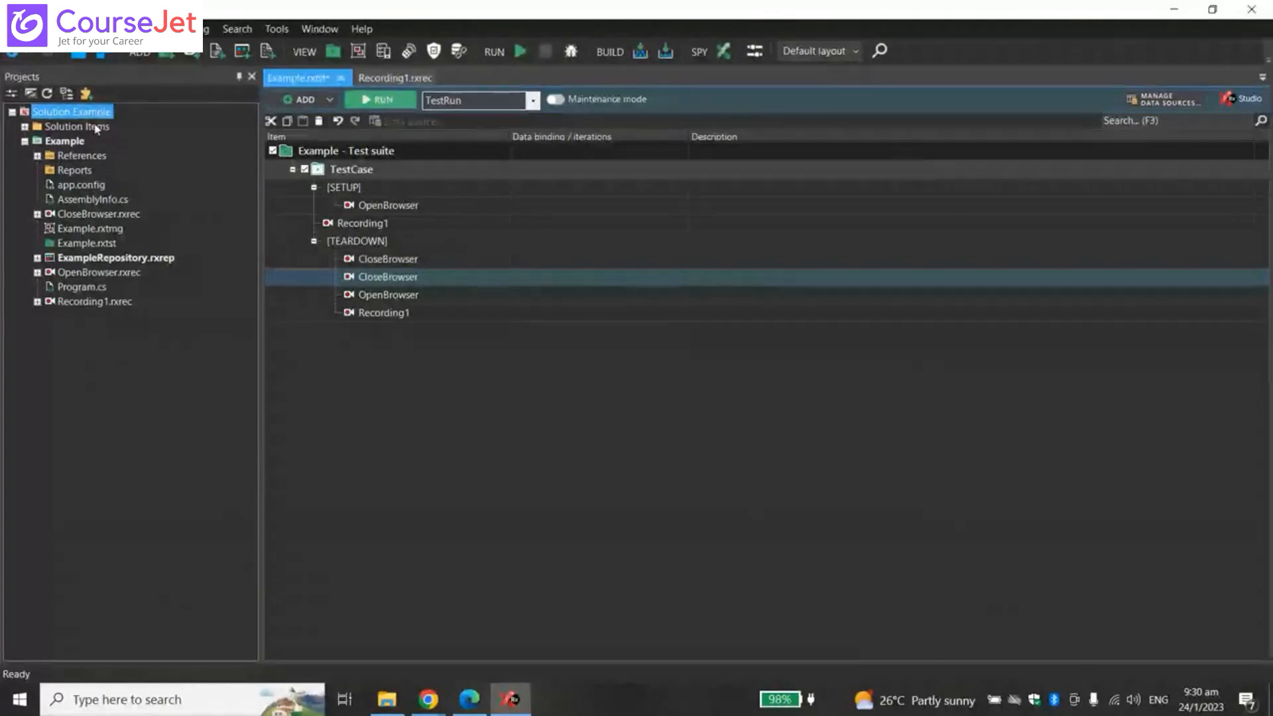
pyautogui.click(82, 142)
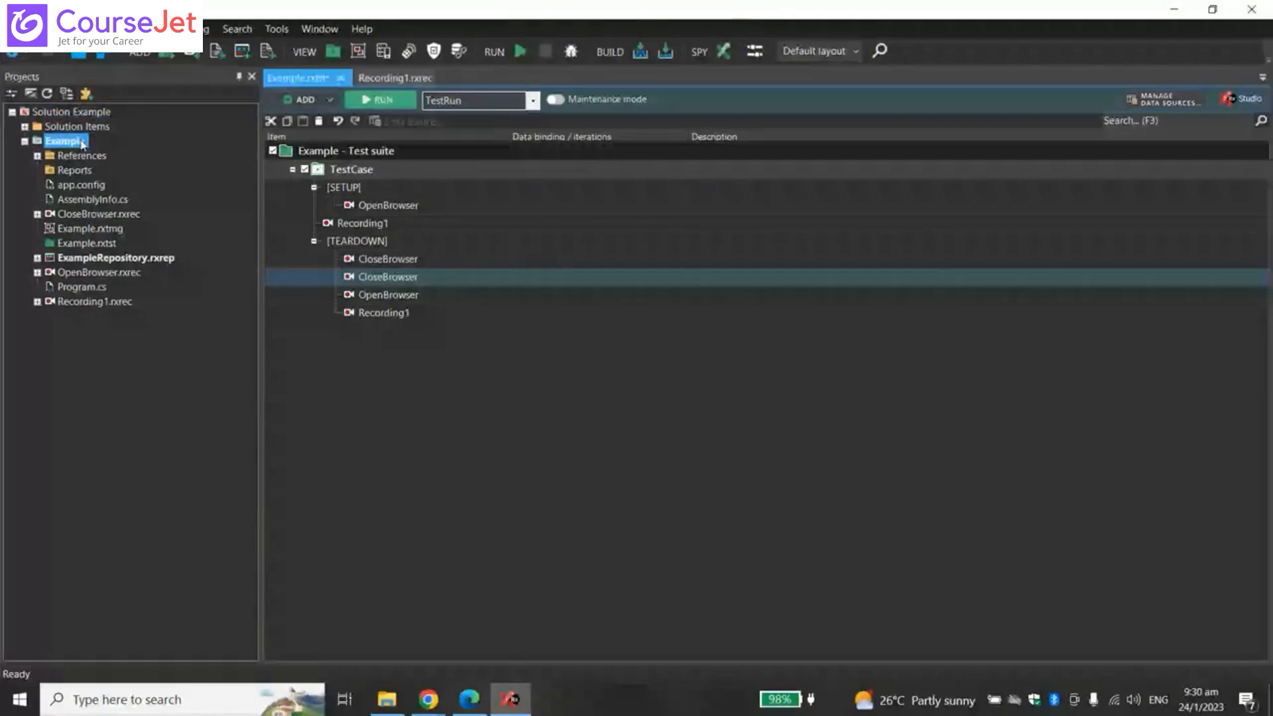
pyautogui.rightClick(82, 144)
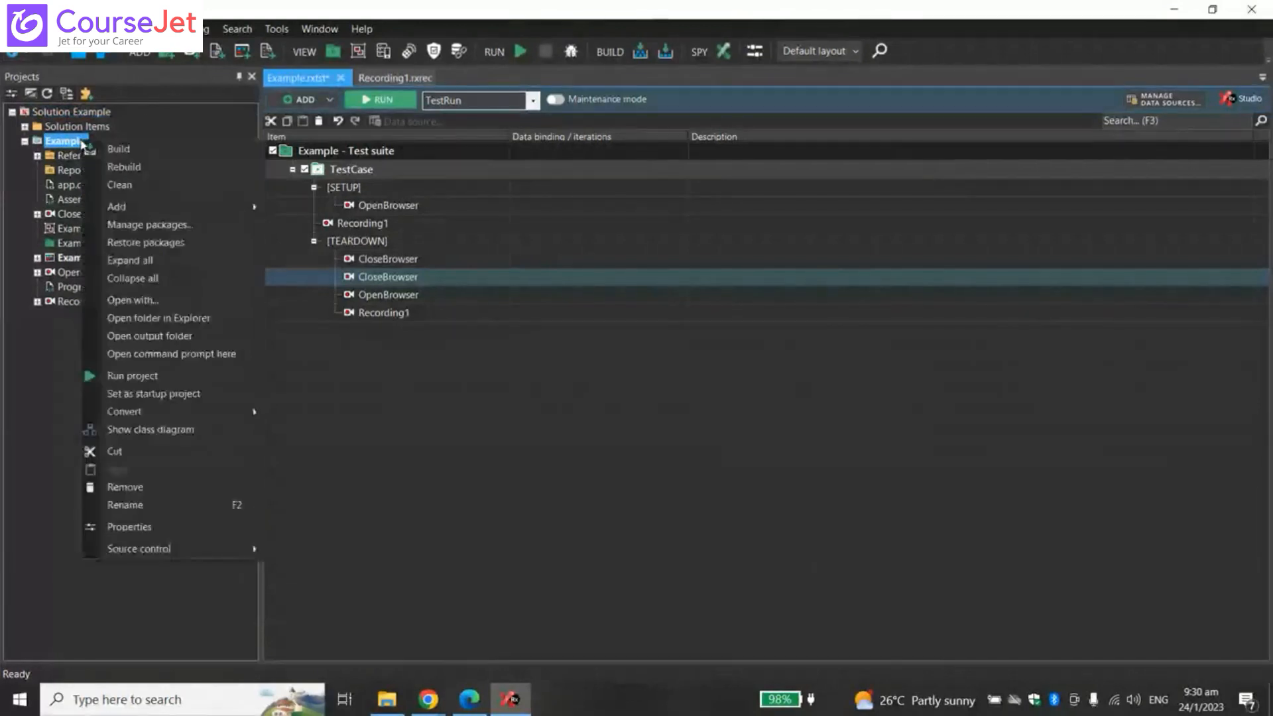
pyautogui.click(384, 557)
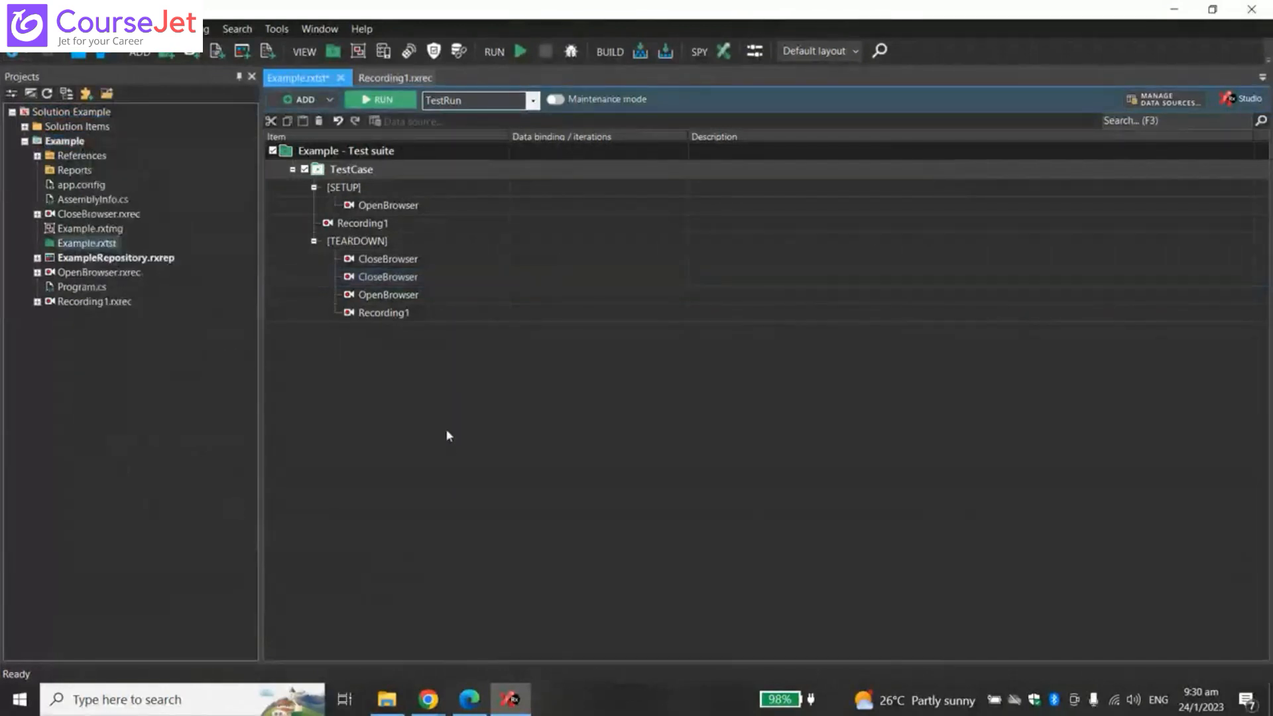
# - Compare the solution and Example project context menus, ending on the solution's build commands
pyautogui.rightClick(104, 114)
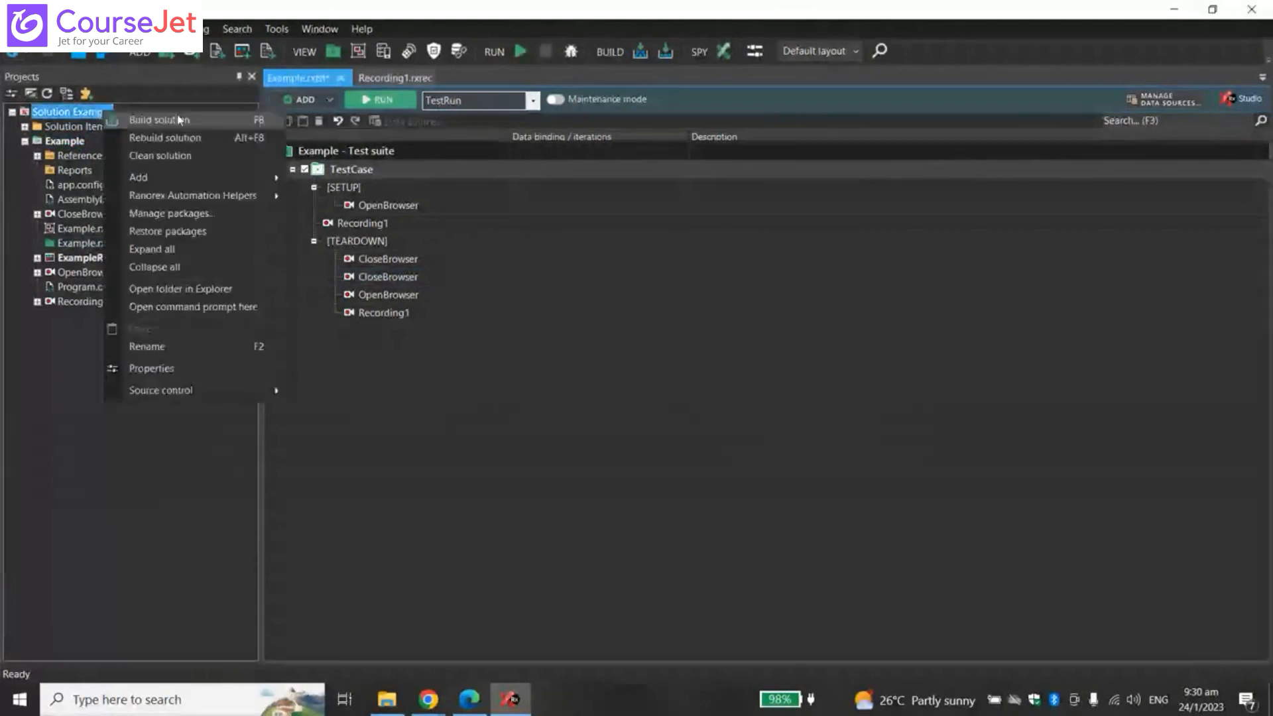
pyautogui.click(73, 142)
pyautogui.rightClick(73, 142)
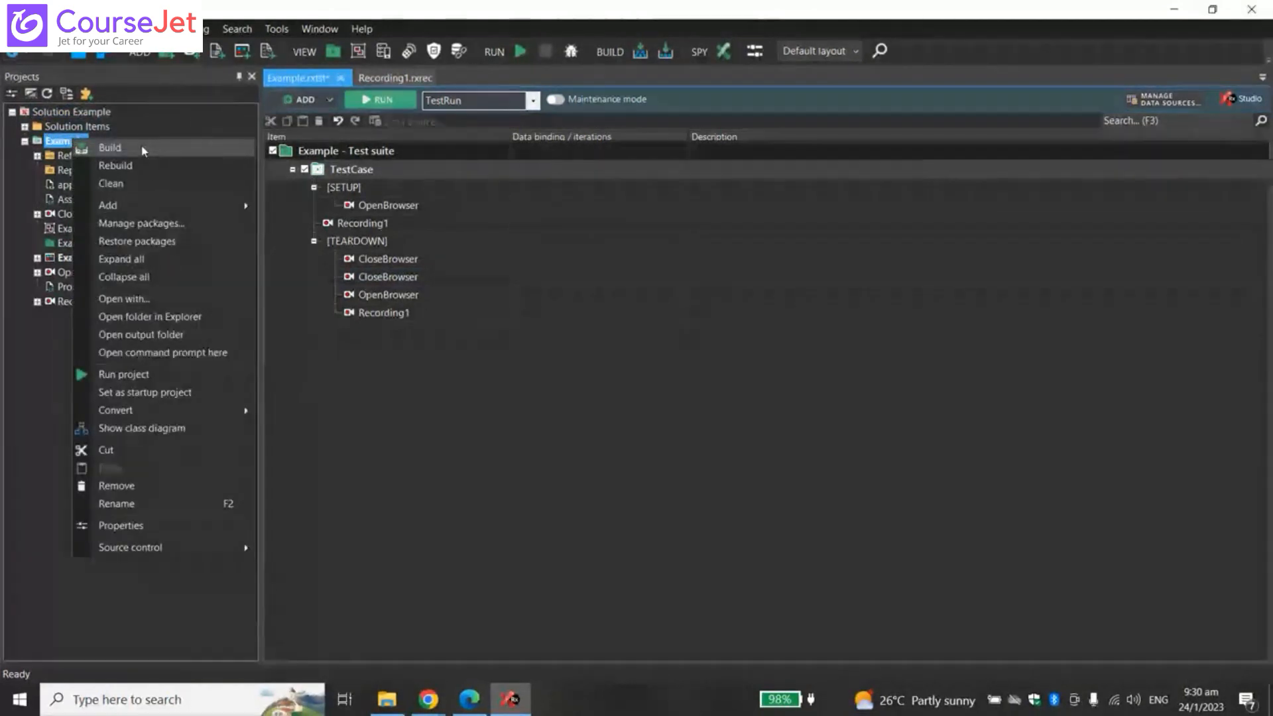
pyautogui.click(541, 419)
pyautogui.rightClick(81, 144)
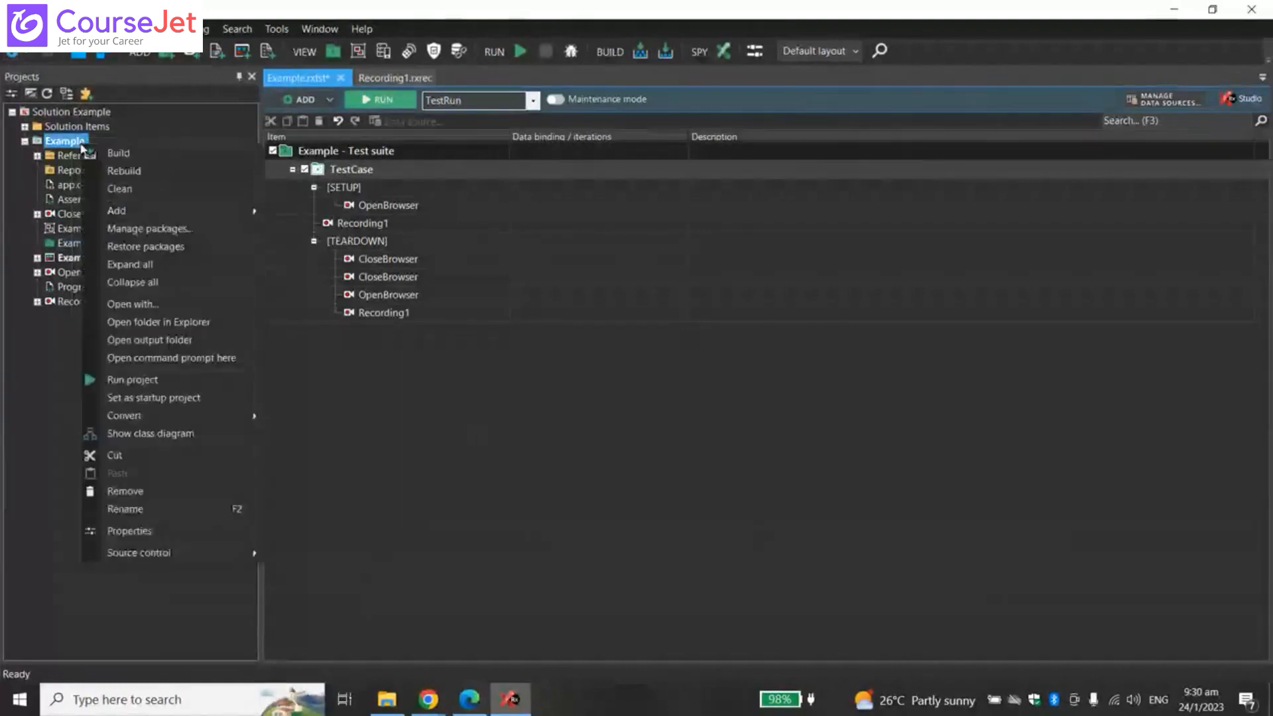
pyautogui.click(88, 114)
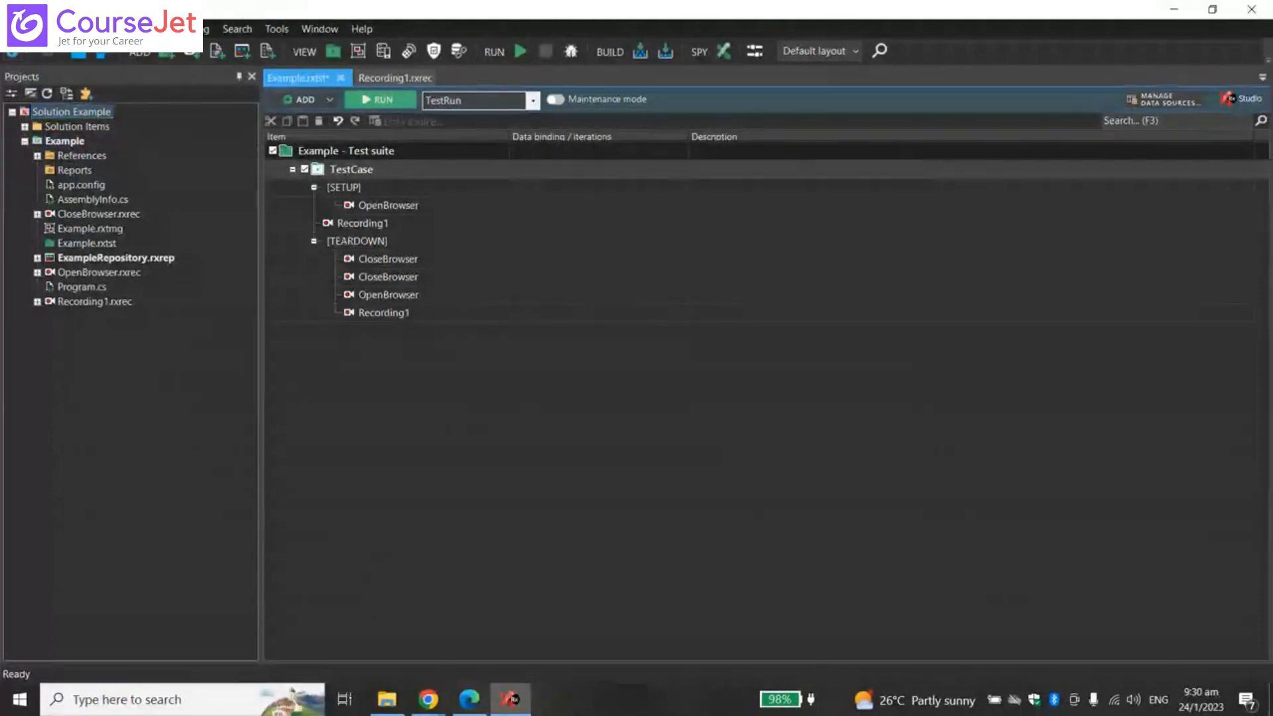
pyautogui.rightClick(88, 114)
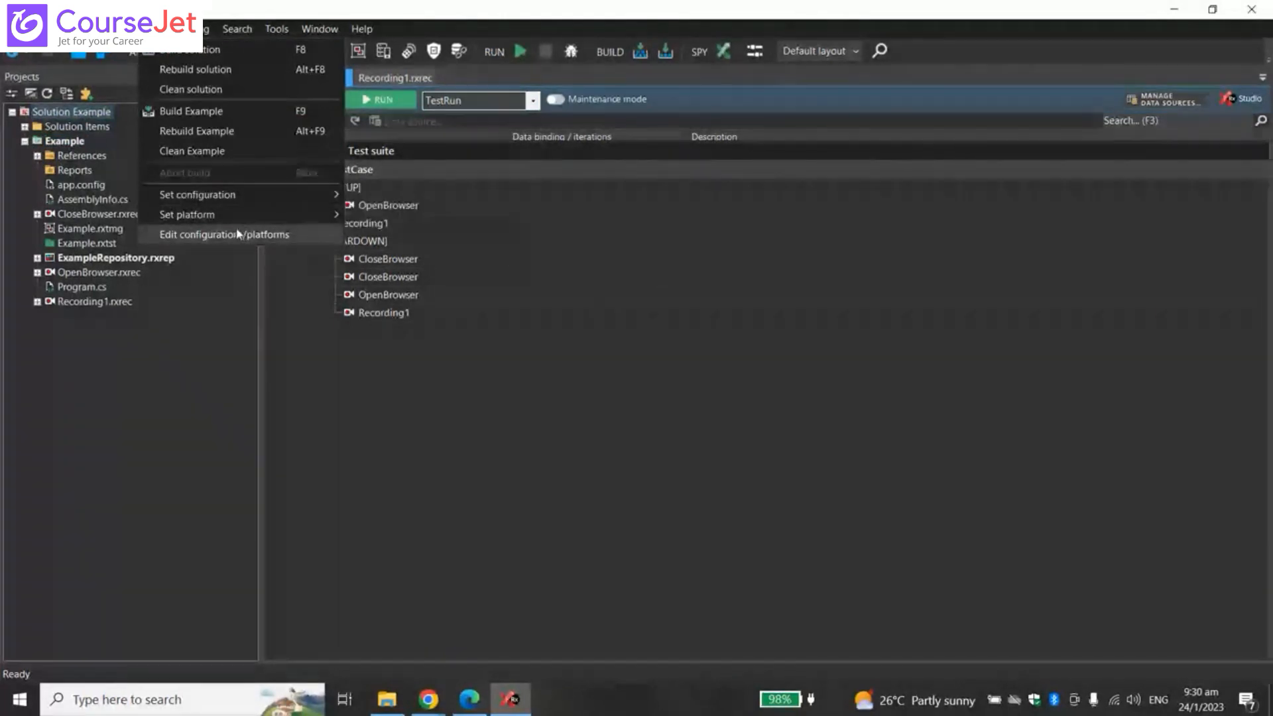
# - Glance at the Debug menu's options on the way to the Tools menu
pyautogui.moveTo(194, 30)
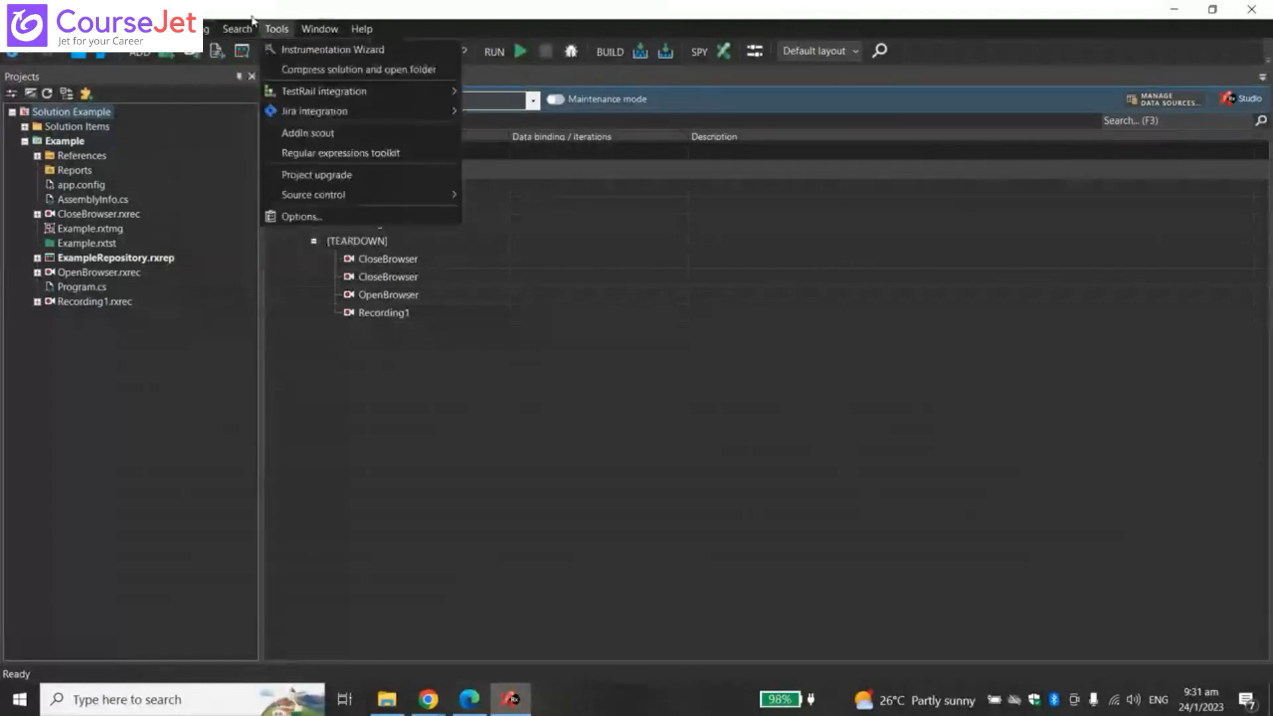
# - Reopen the Tools menu and view the TestRail and Jira integration submenus, including Start Jira wizard
pyautogui.moveTo(242, 29)
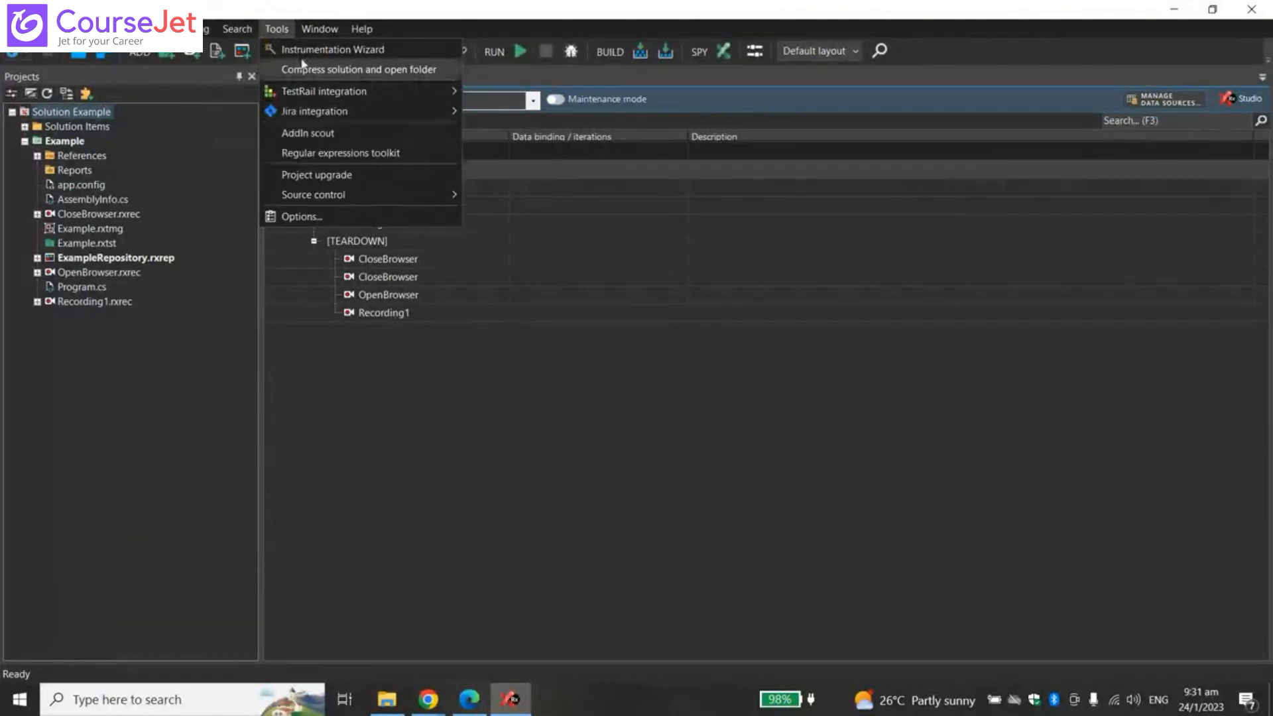
pyautogui.click(280, 30)
pyautogui.click(282, 31)
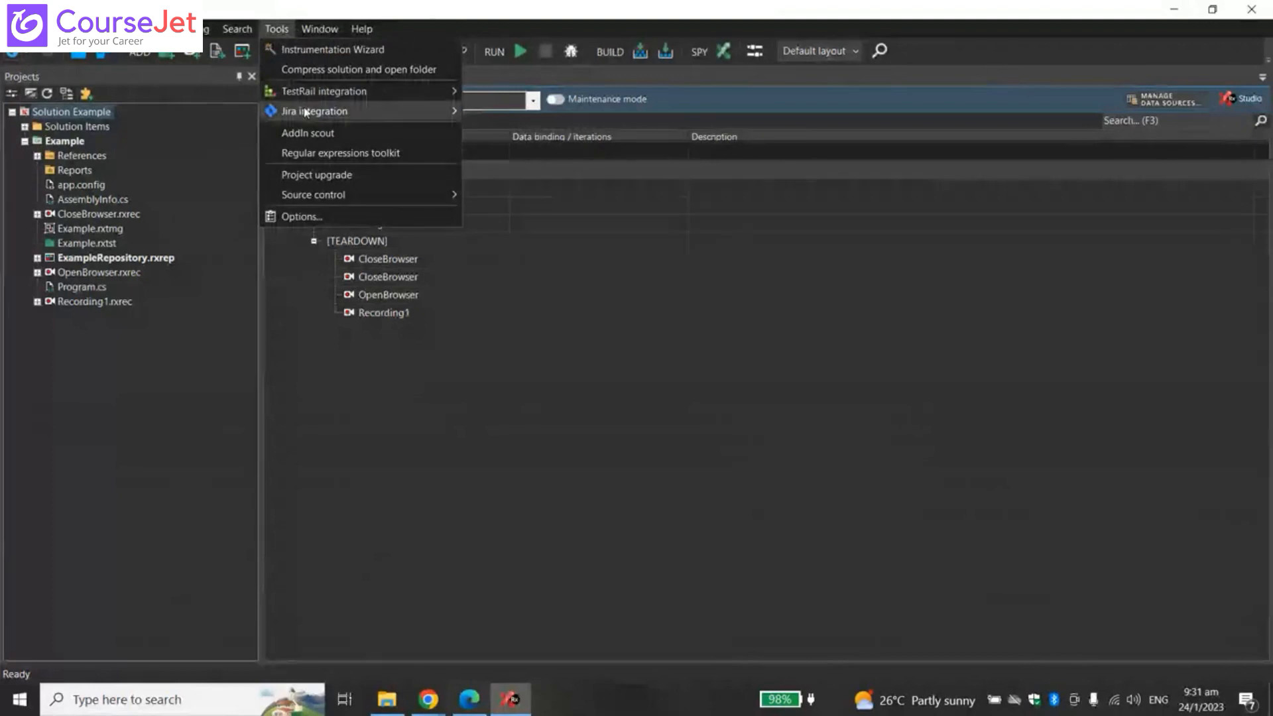
pyautogui.moveTo(297, 100)
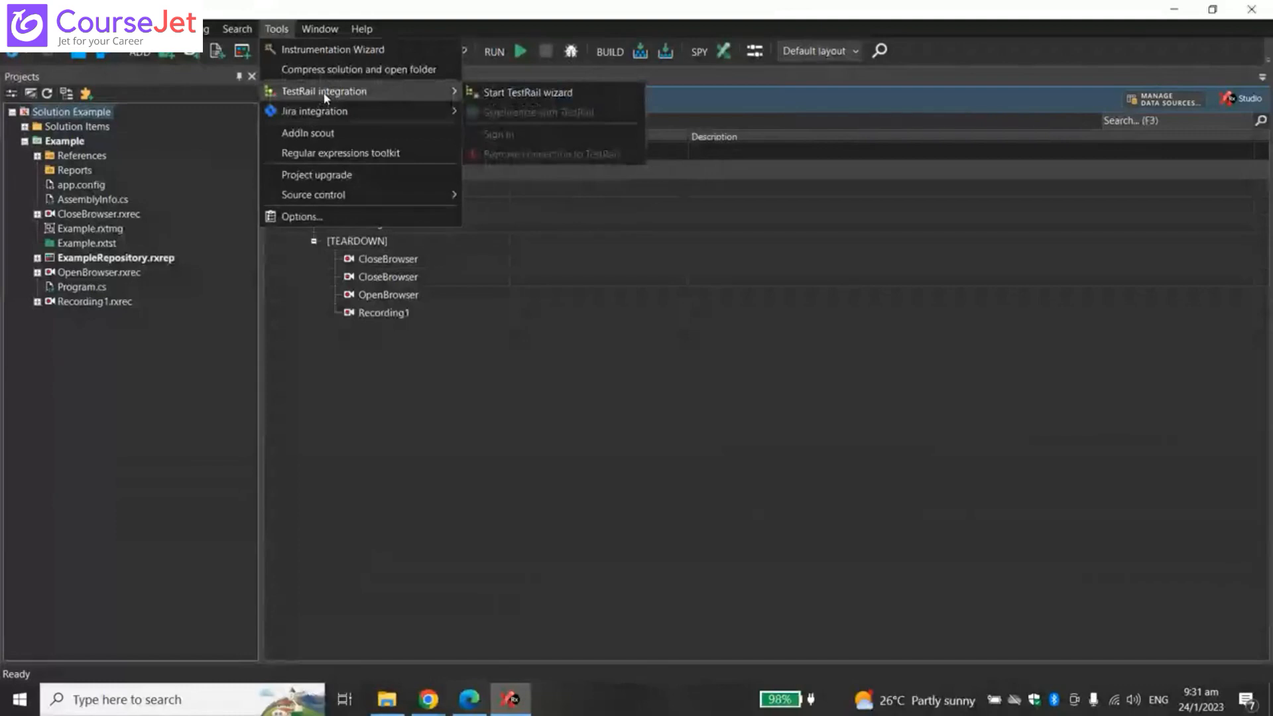
pyautogui.moveTo(335, 113)
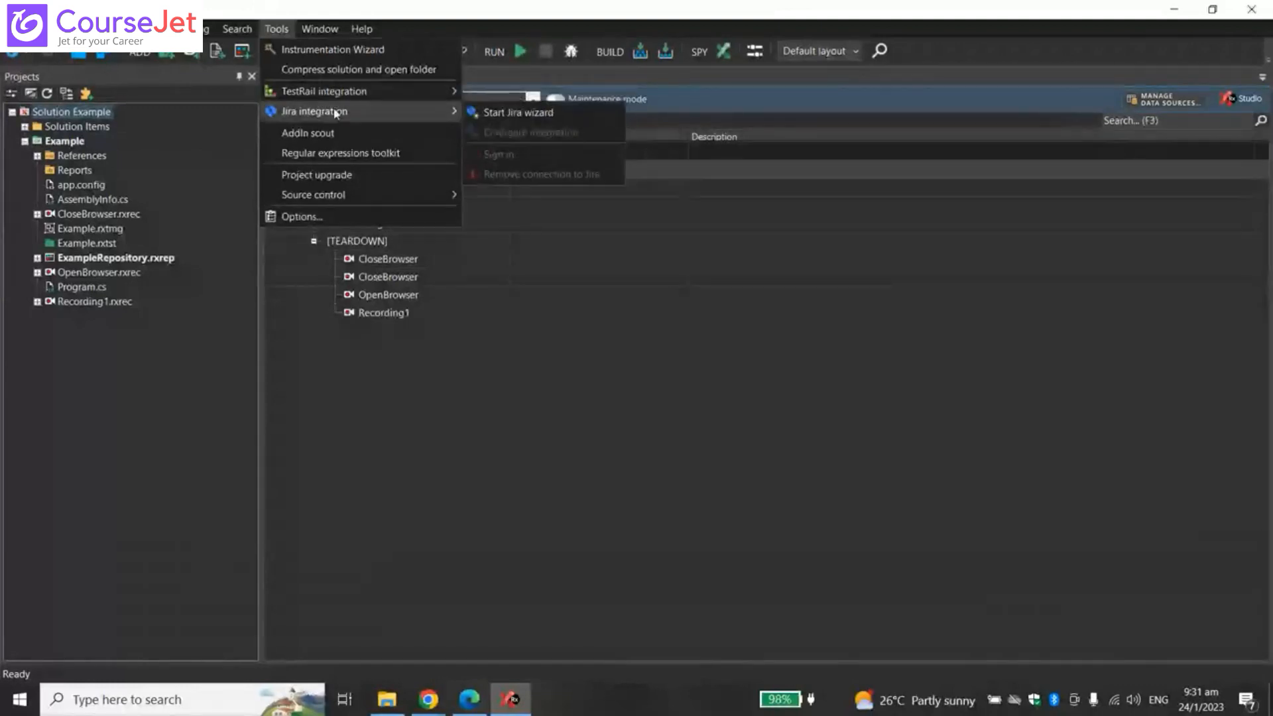
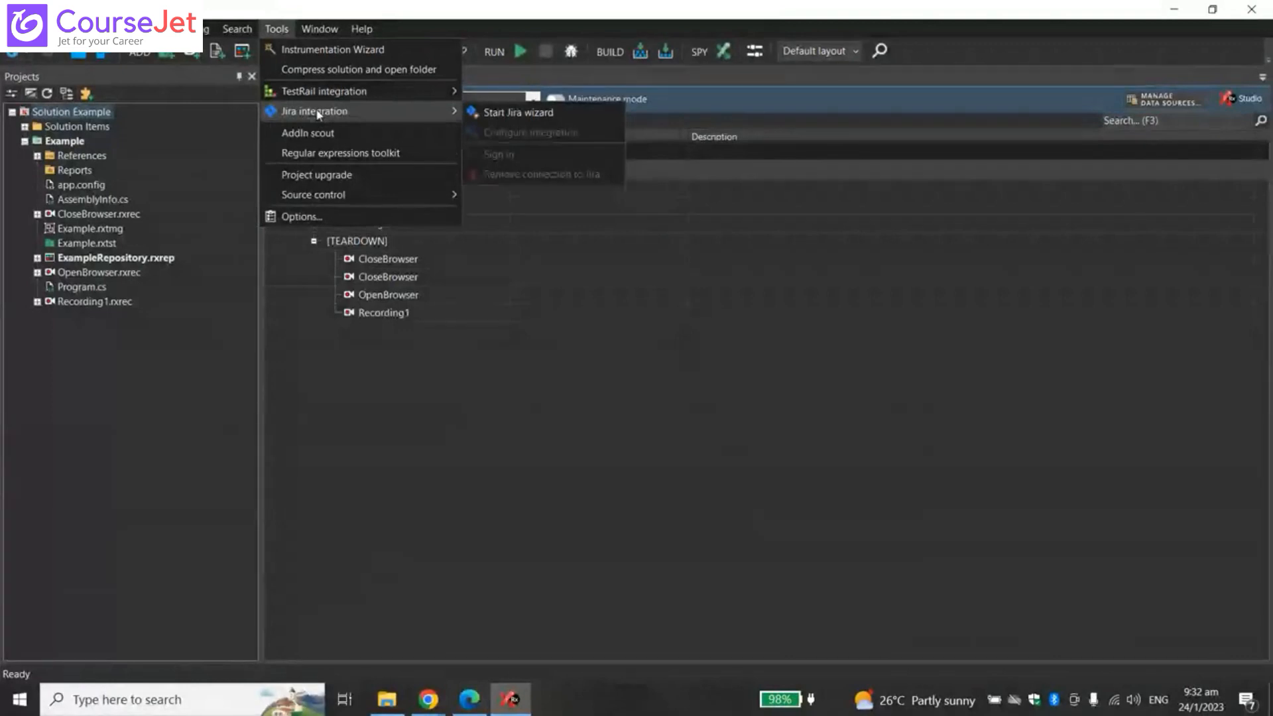
# - Dismiss the Jira and TestRail integration submenus and bring up Chrome's open windows
pyautogui.moveTo(310, 95)
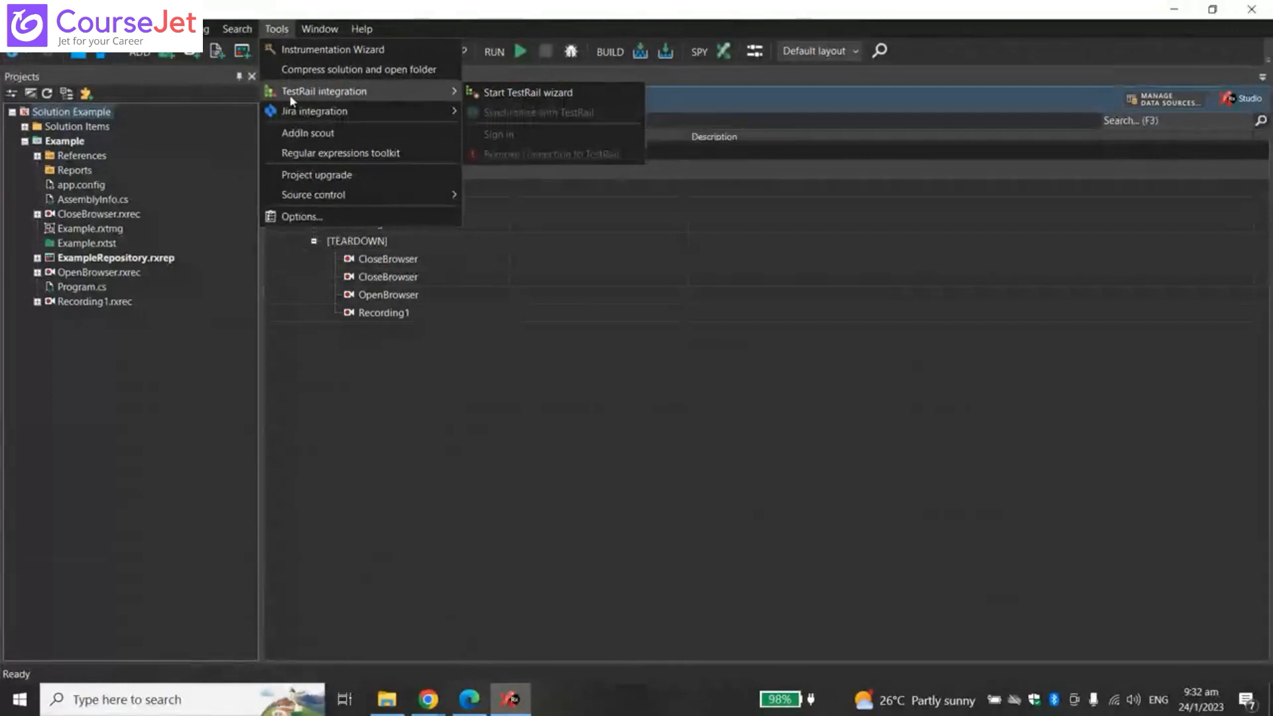
pyautogui.click(428, 699)
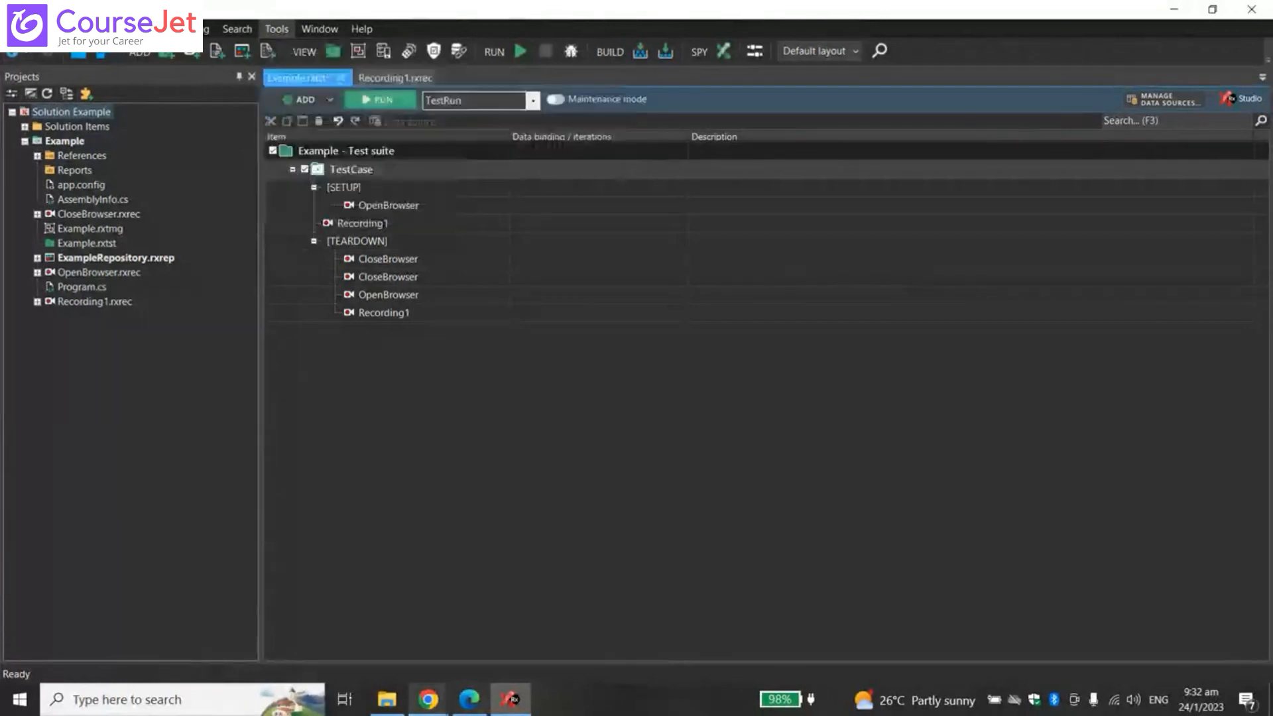
# - Search Google for 'testrail' in a new Chrome tab
pyautogui.click(362, 623)
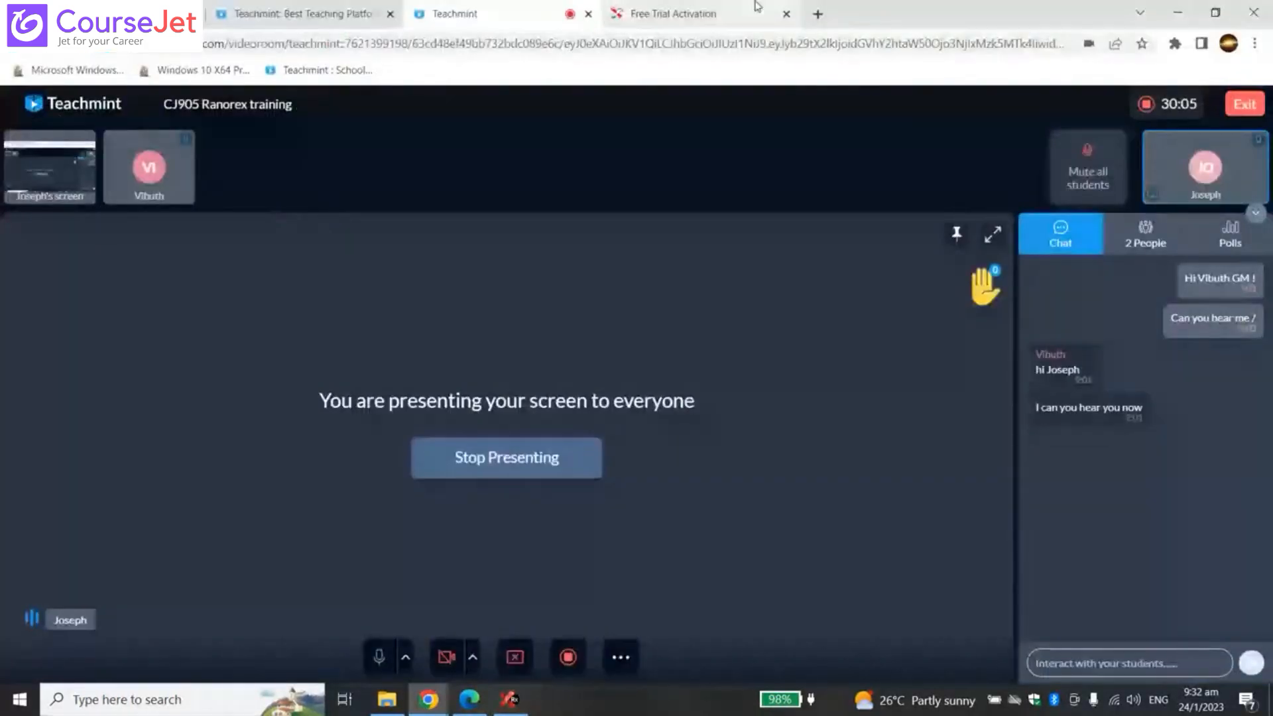
pyautogui.hotkey('ctrl', 't')
pyautogui.write('test')
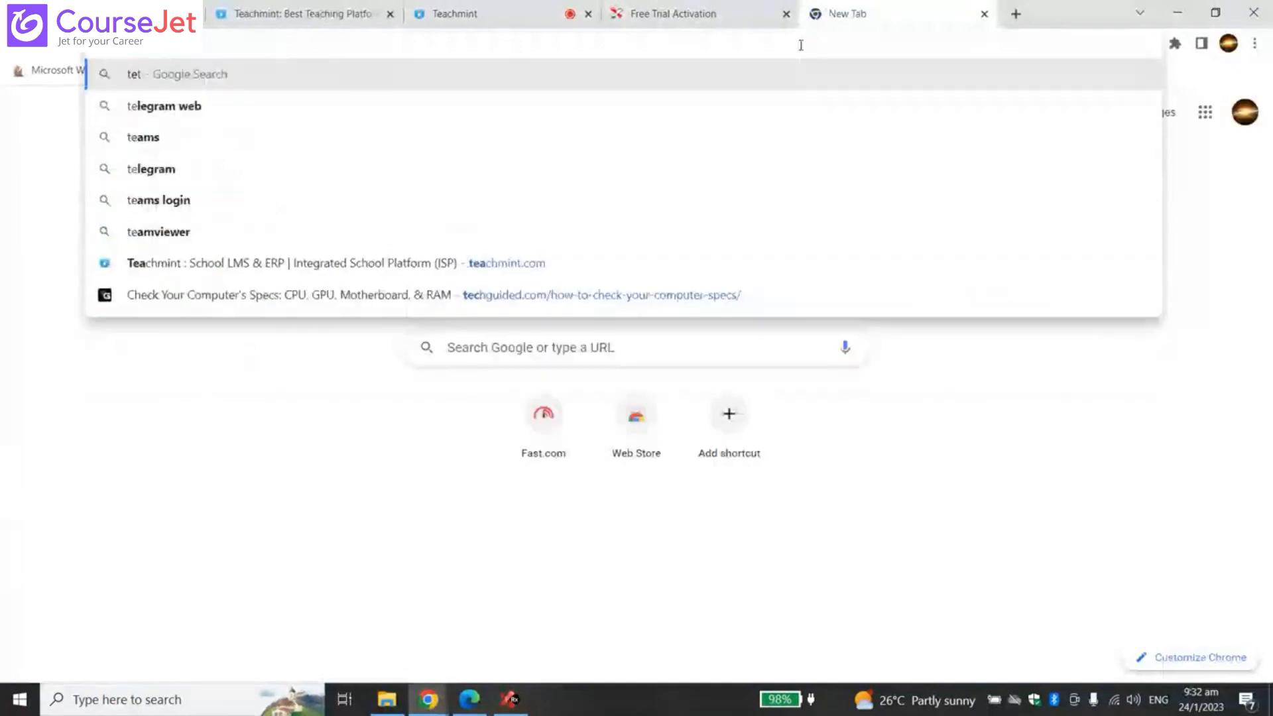
pyautogui.write('rail')
pyautogui.press('Return')
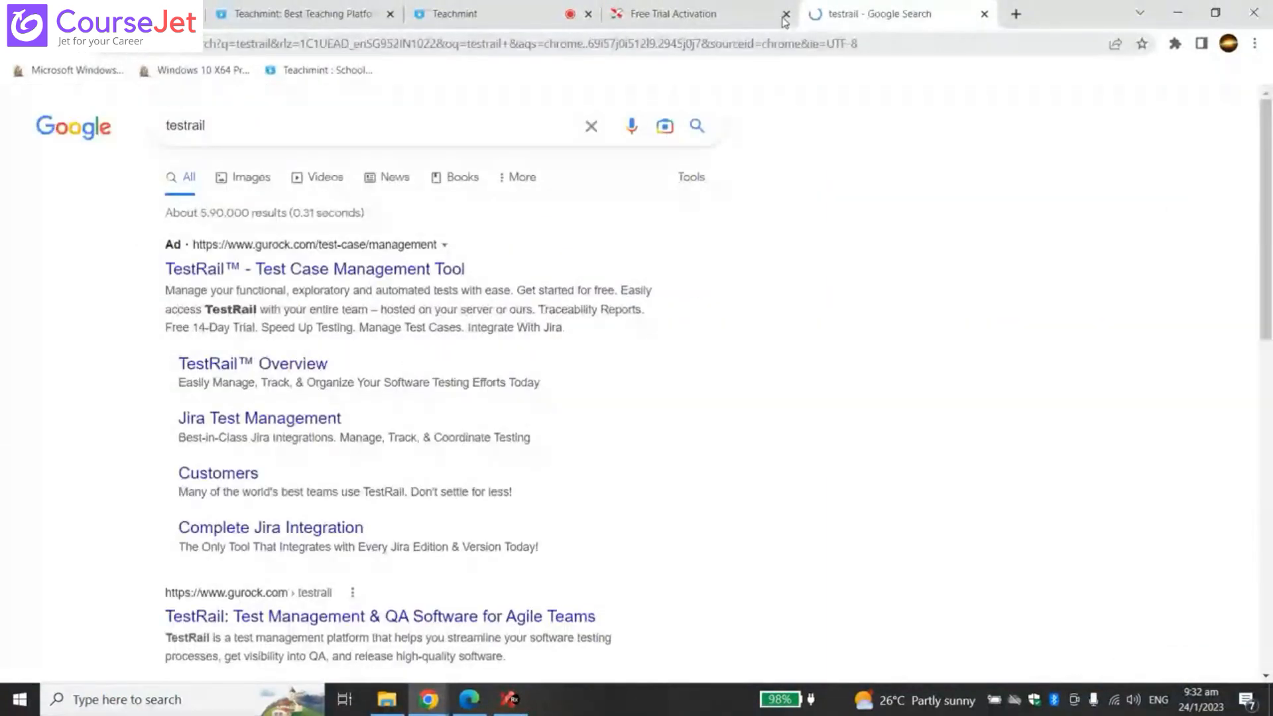
# - Open TestRail's test case management page, accept all cookies, and return to Ranorex Studio
pyautogui.click(423, 271)
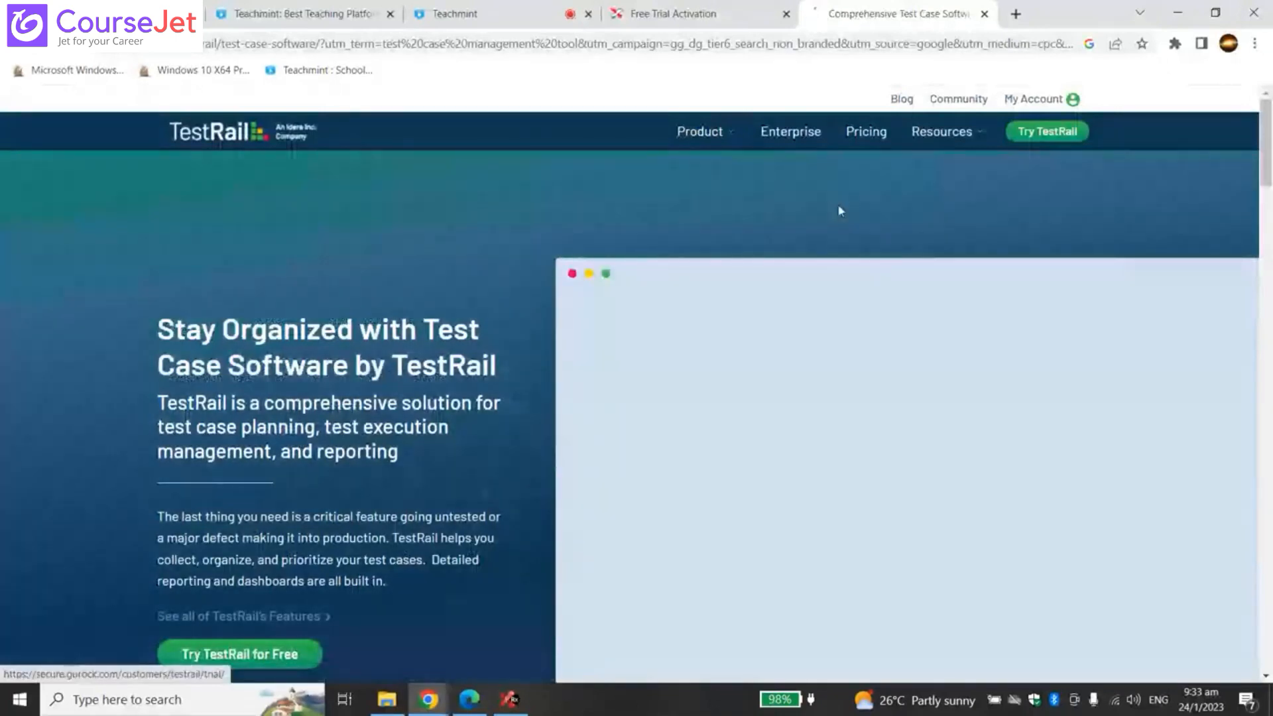
pyautogui.scroll(-4, 437, 564)
pyautogui.scroll(4, 504, 504)
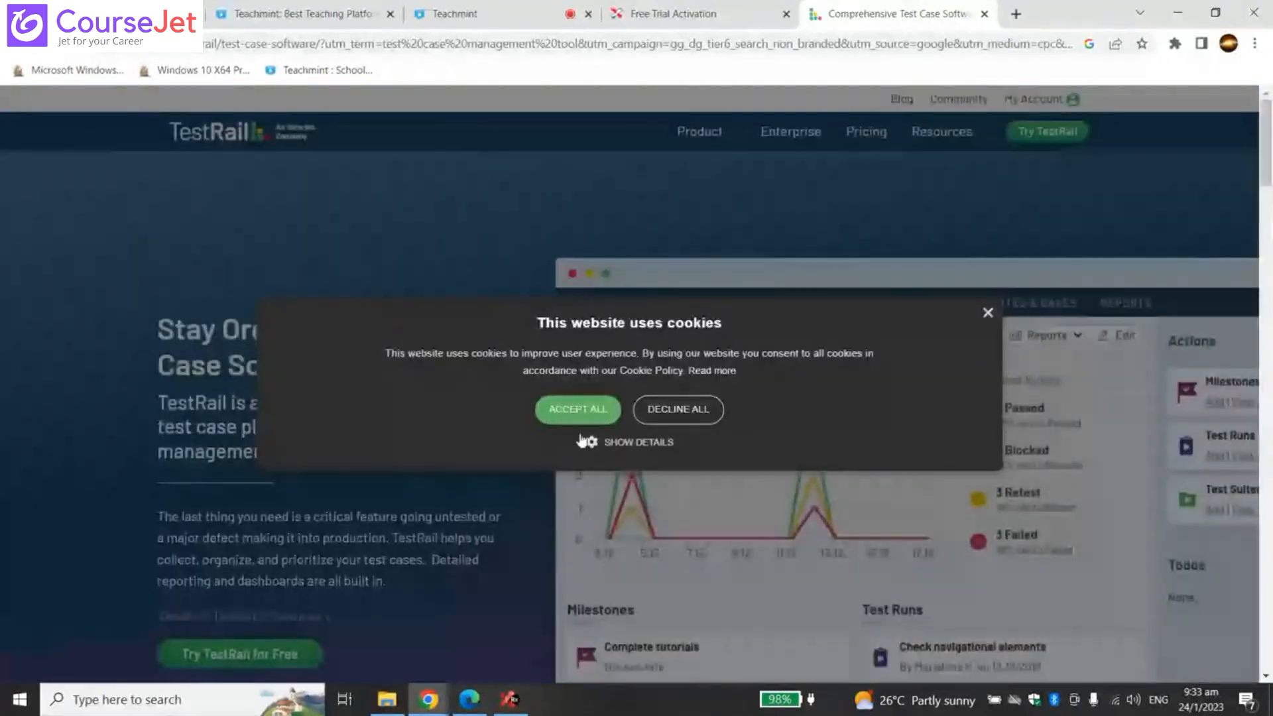
pyautogui.click(577, 409)
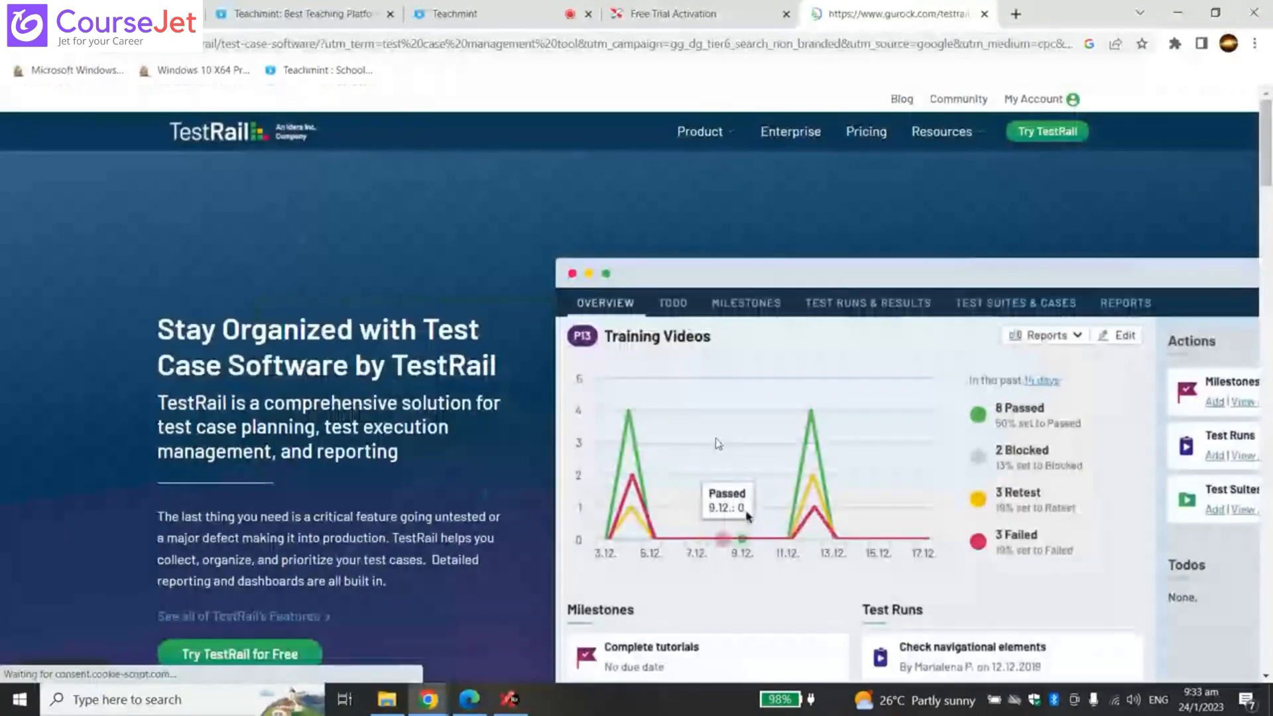
pyautogui.scroll(-4, 582, 308)
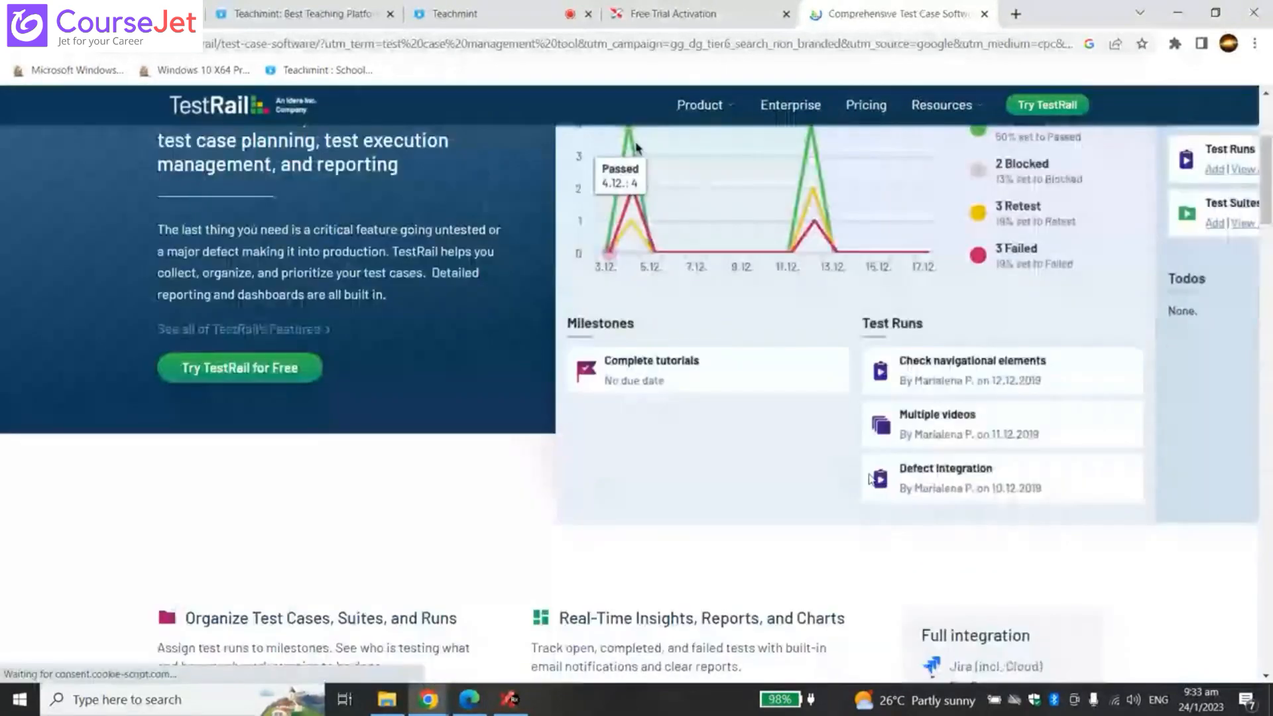
pyautogui.scroll(4, 870, 479)
pyautogui.scroll(-2, 766, 515)
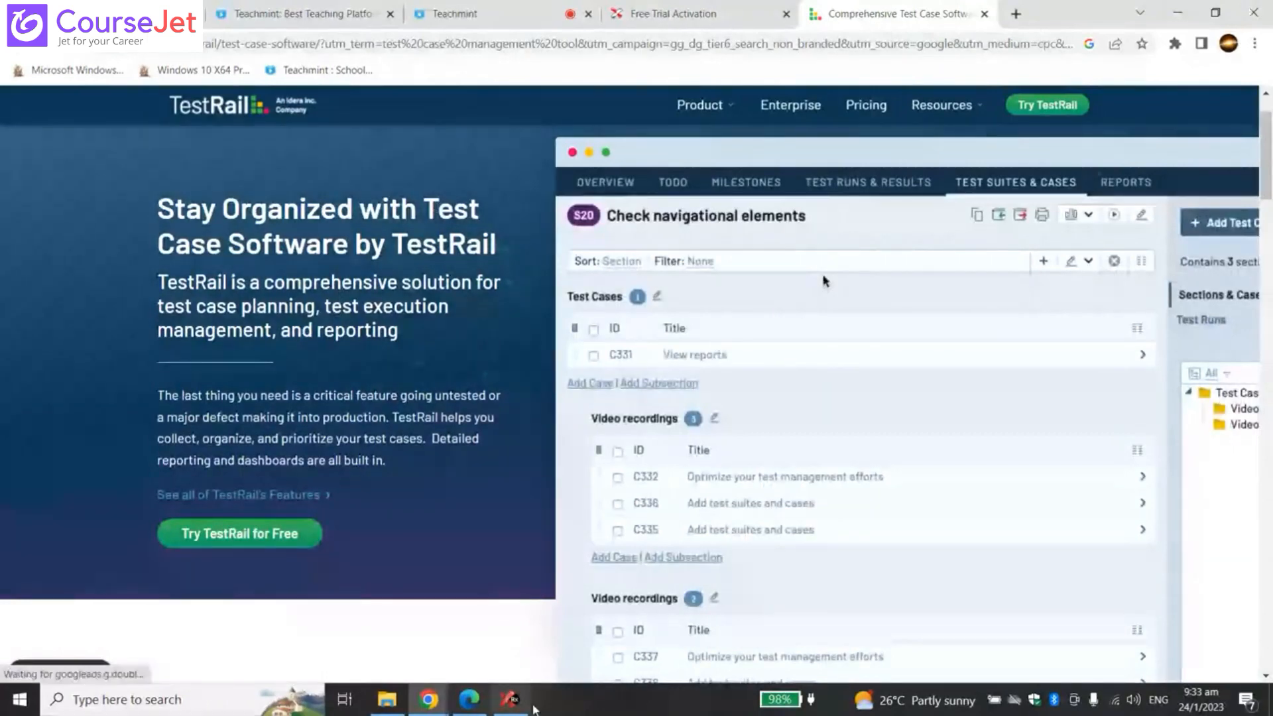
pyautogui.click(512, 700)
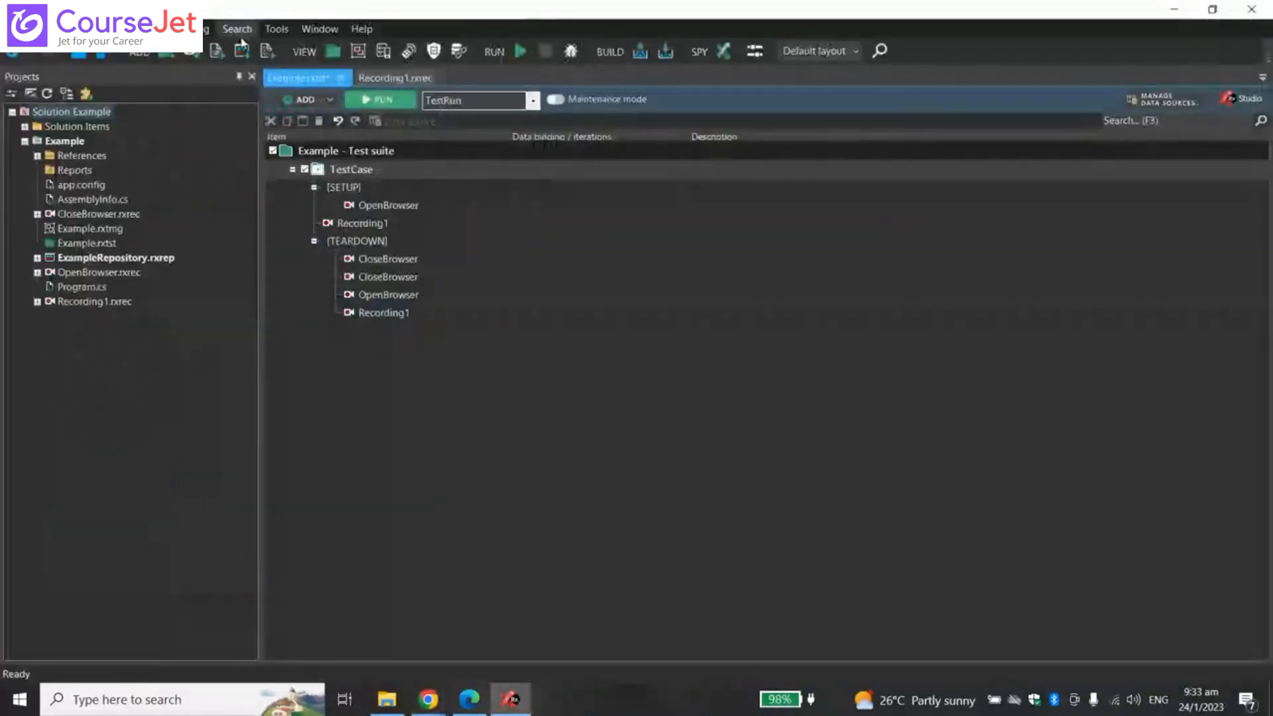
# - Launch the Start Jira wizard from Tools > Jira integration
pyautogui.click(276, 28)
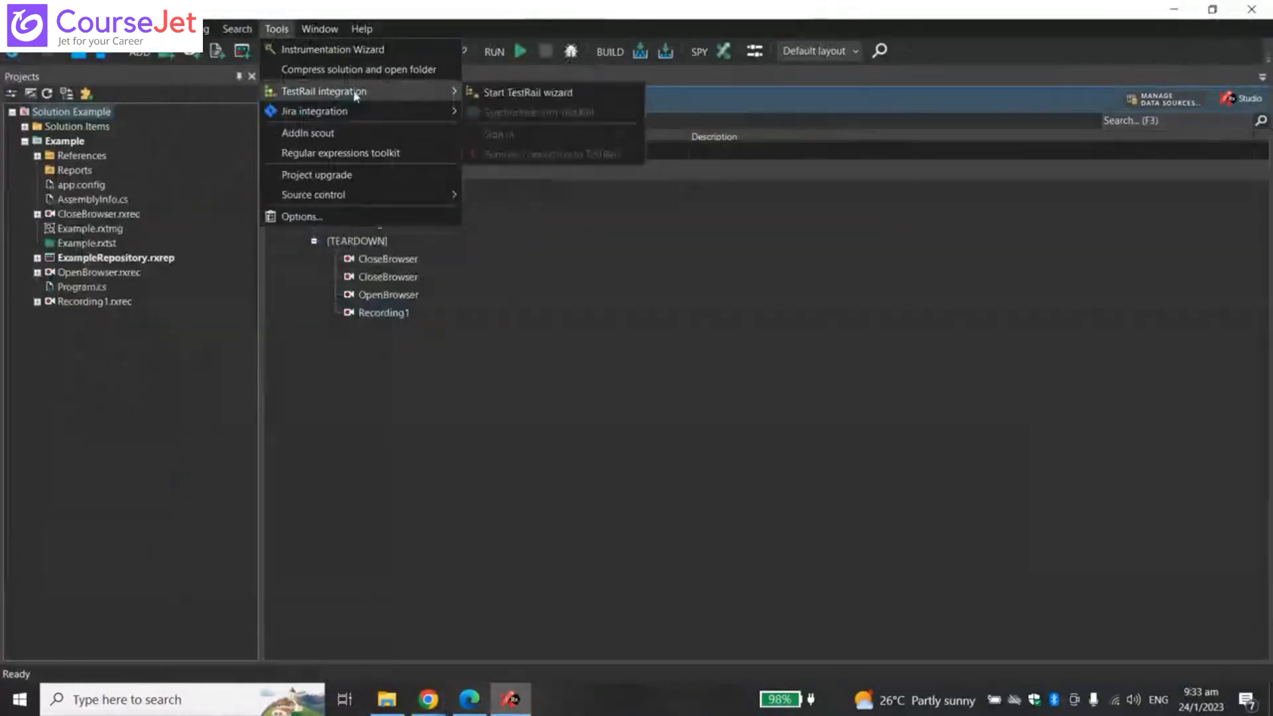
pyautogui.moveTo(331, 115)
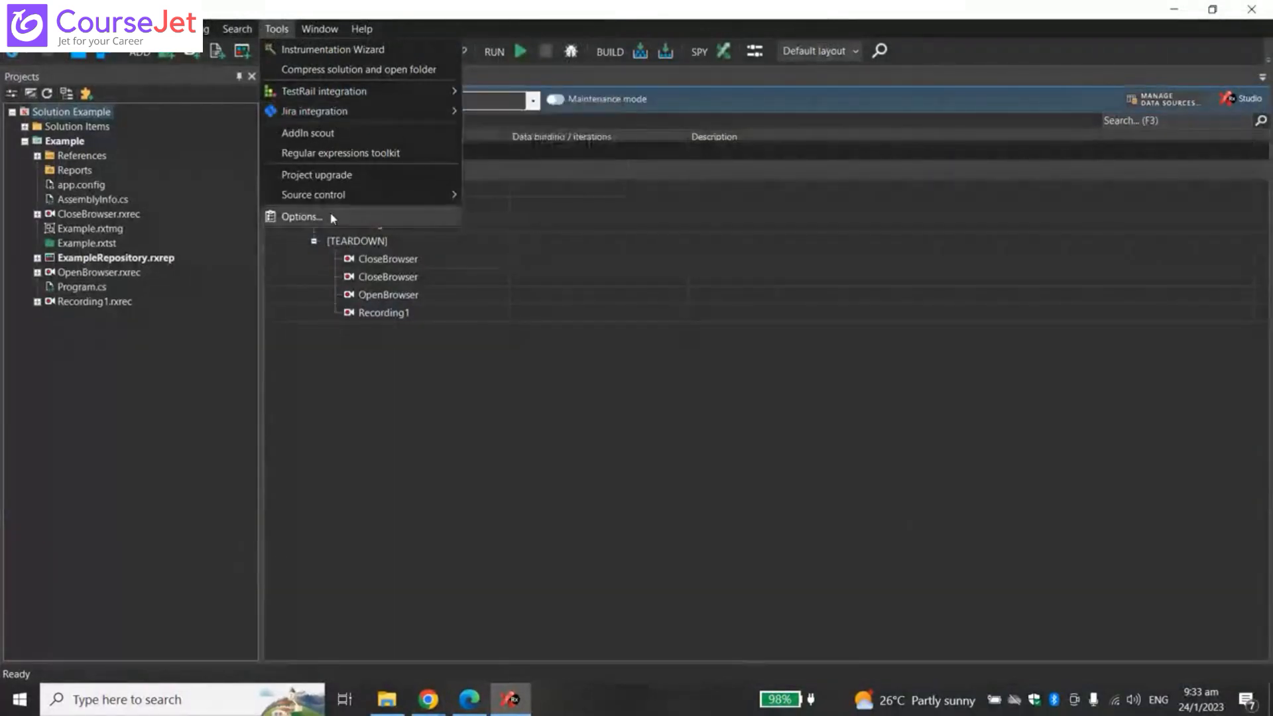
pyautogui.moveTo(320, 30)
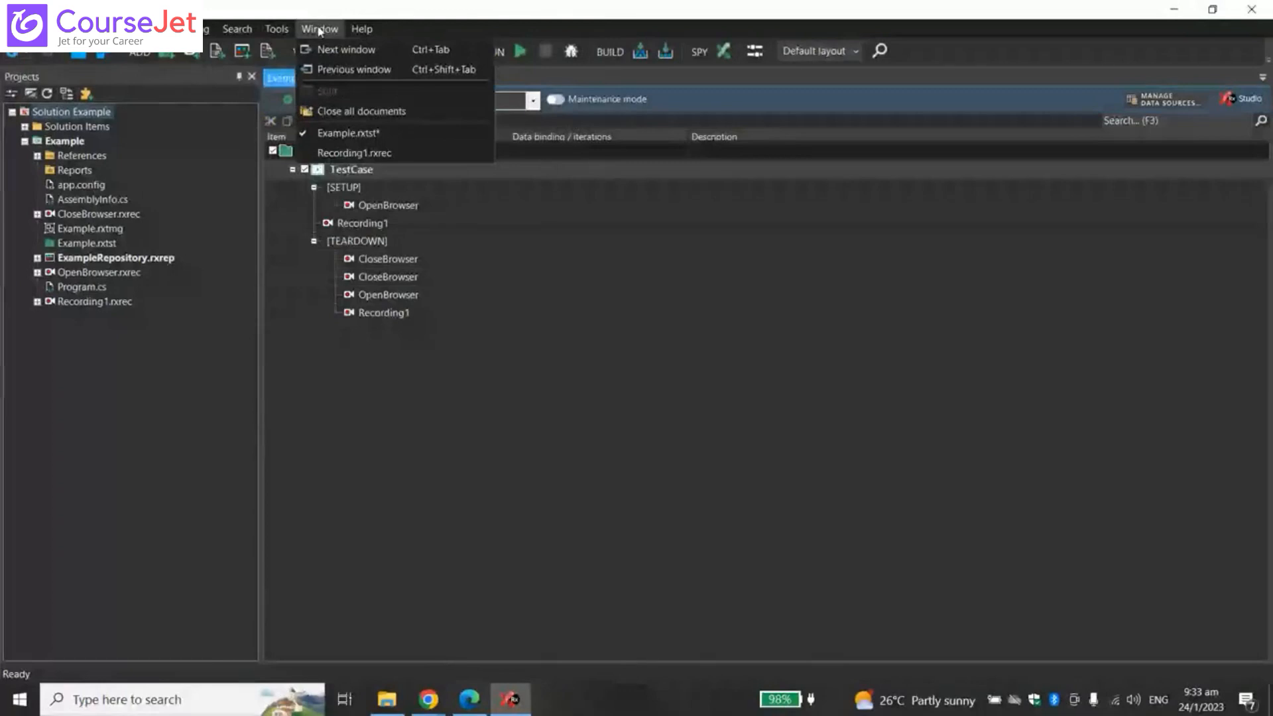
pyautogui.moveTo(374, 108)
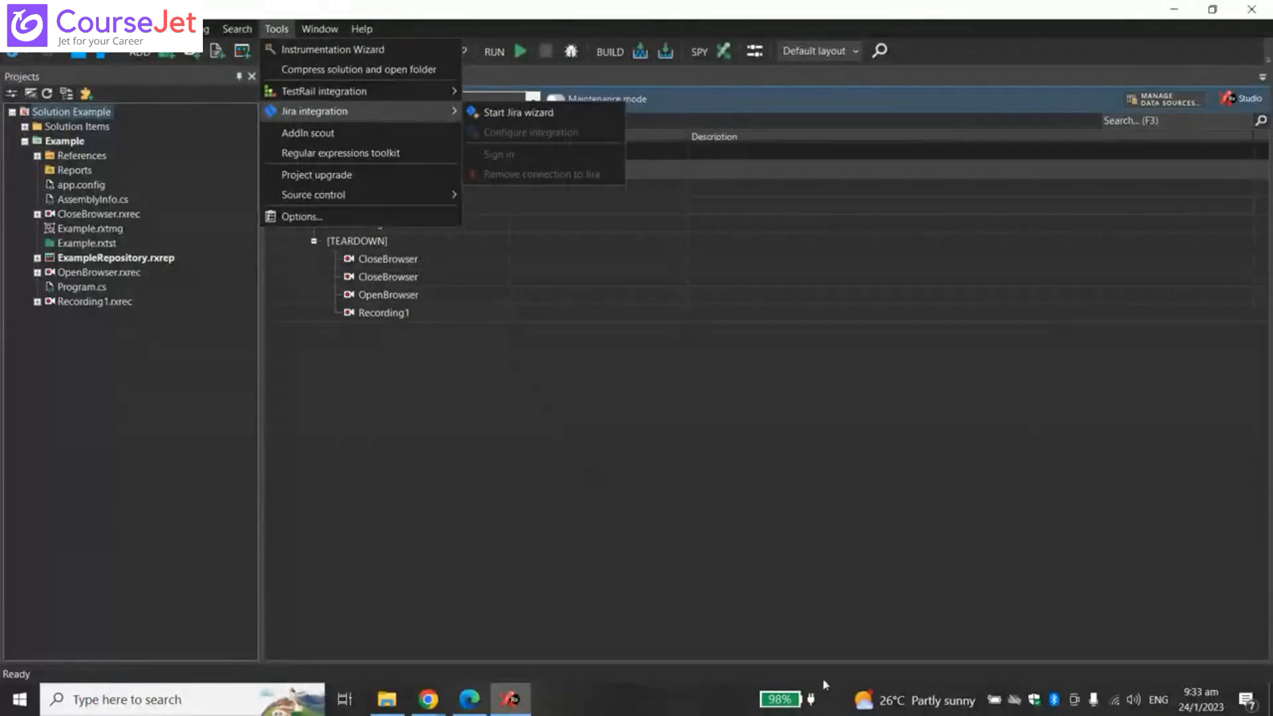
pyautogui.click(517, 112)
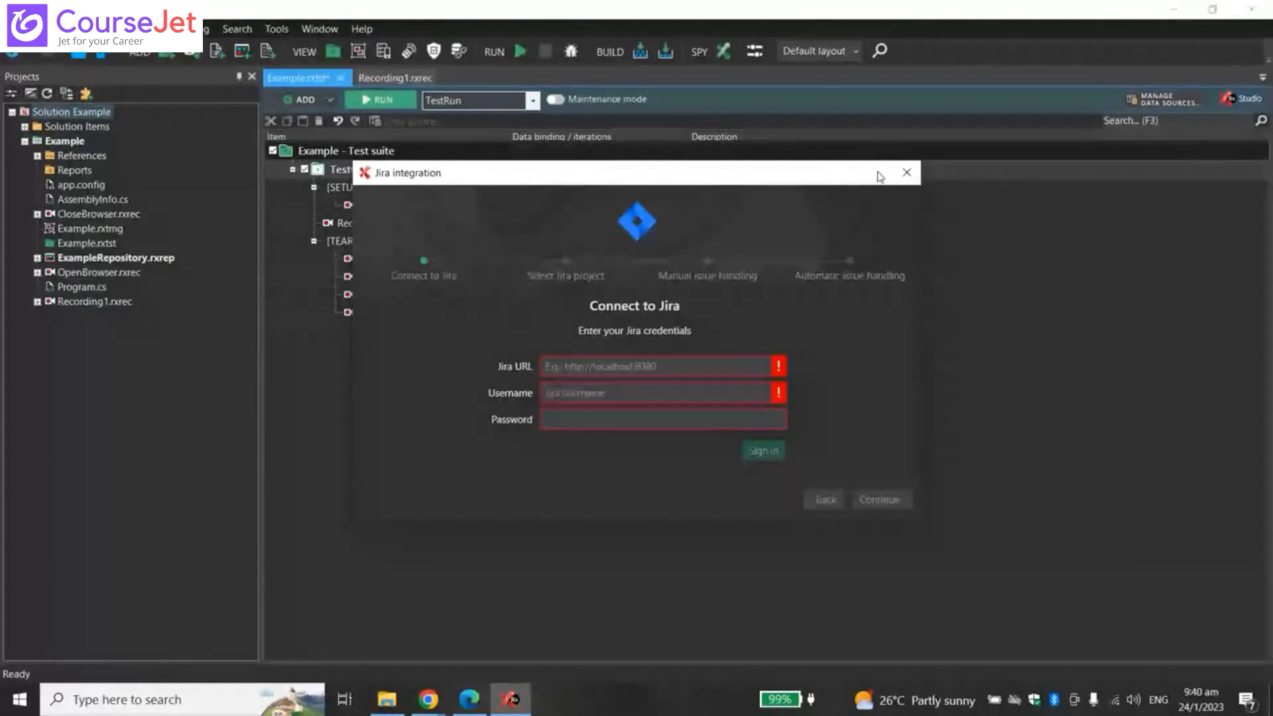
# - Close the Jira integration window, then glance over the Tools, Help and Edit menus
pyautogui.moveTo(696, 179)
pyautogui.mouseDown()
pyautogui.moveTo(613, 268)
pyautogui.moveTo(703, 197)
pyautogui.mouseUp()
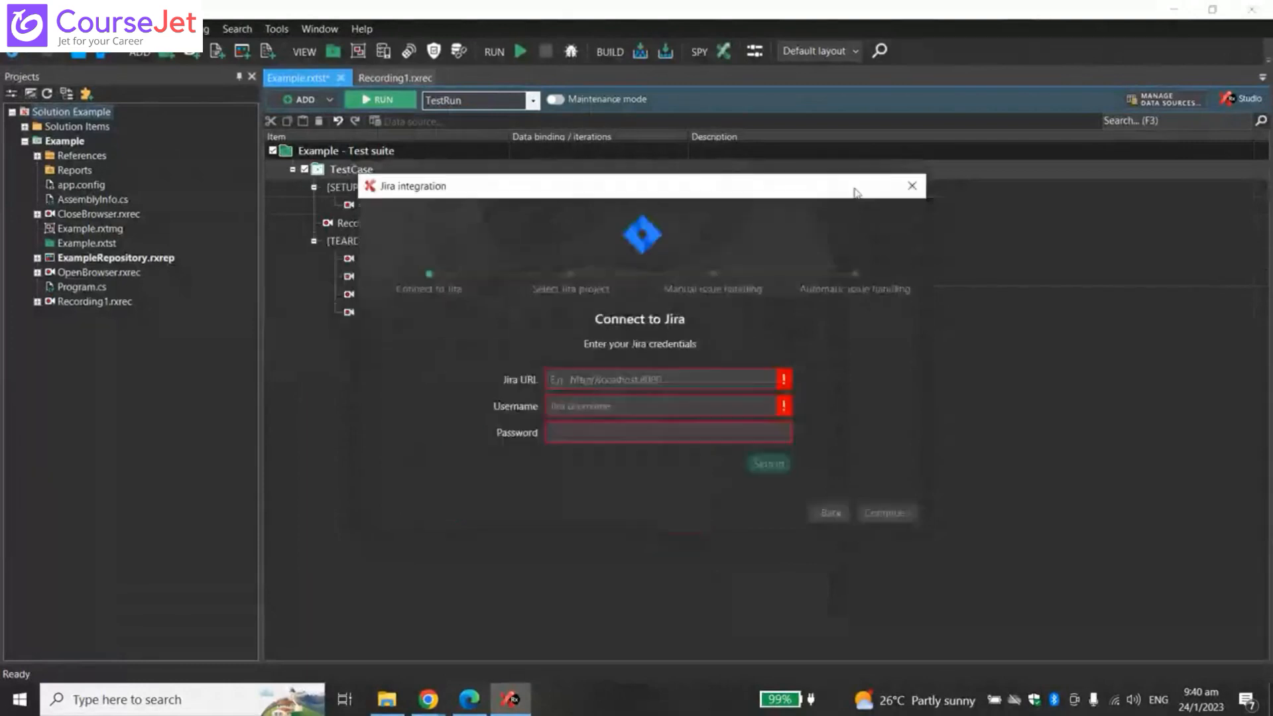
pyautogui.click(910, 198)
pyautogui.click(271, 29)
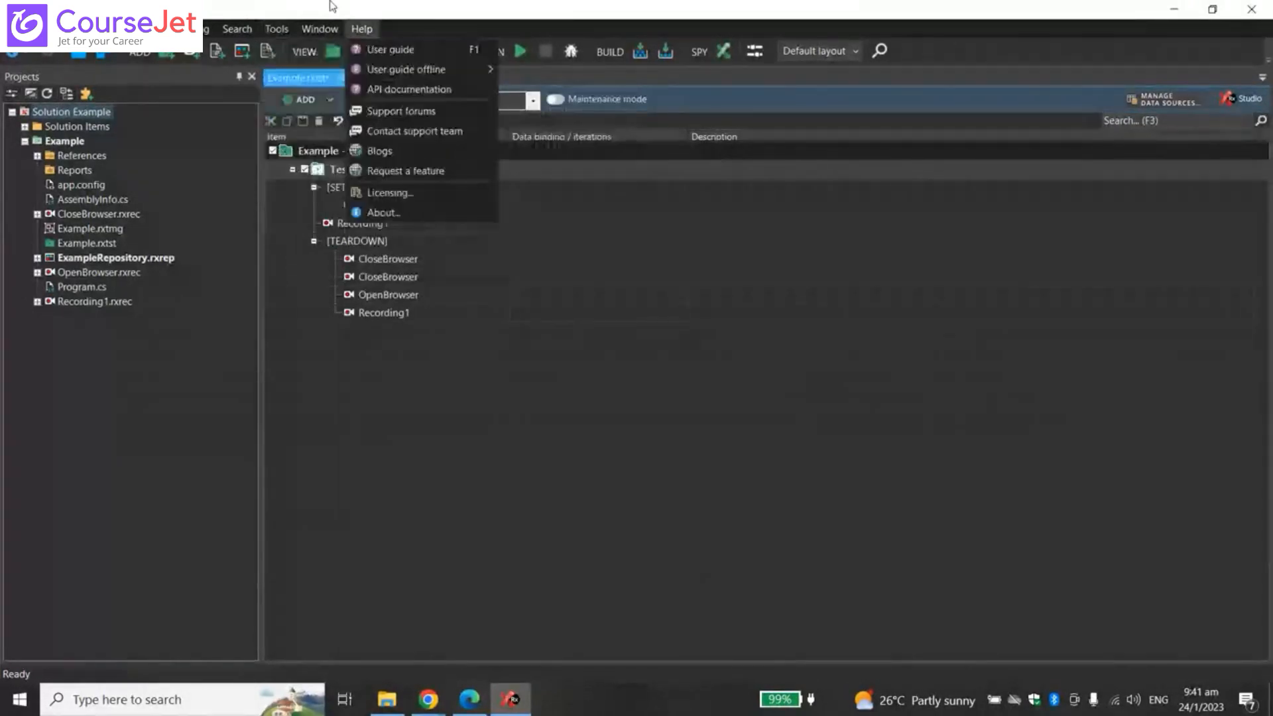
pyautogui.moveTo(323, 32)
pyautogui.moveTo(364, 31)
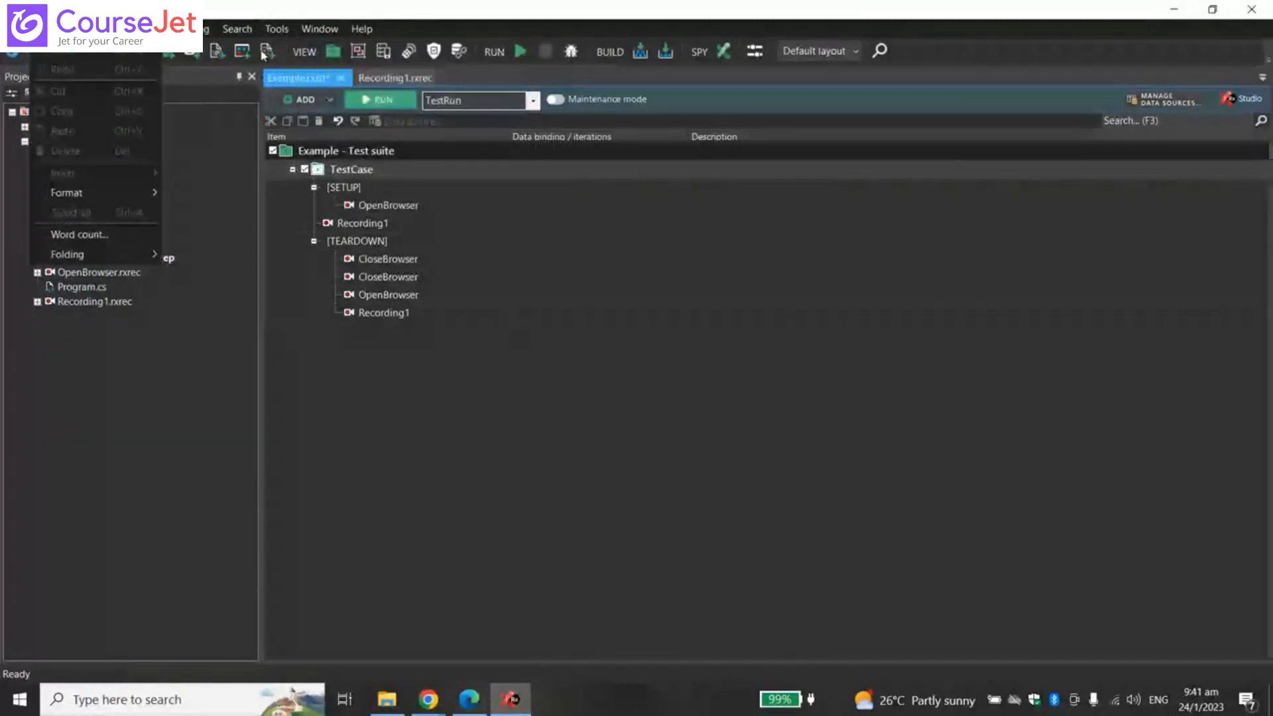
pyautogui.click(701, 444)
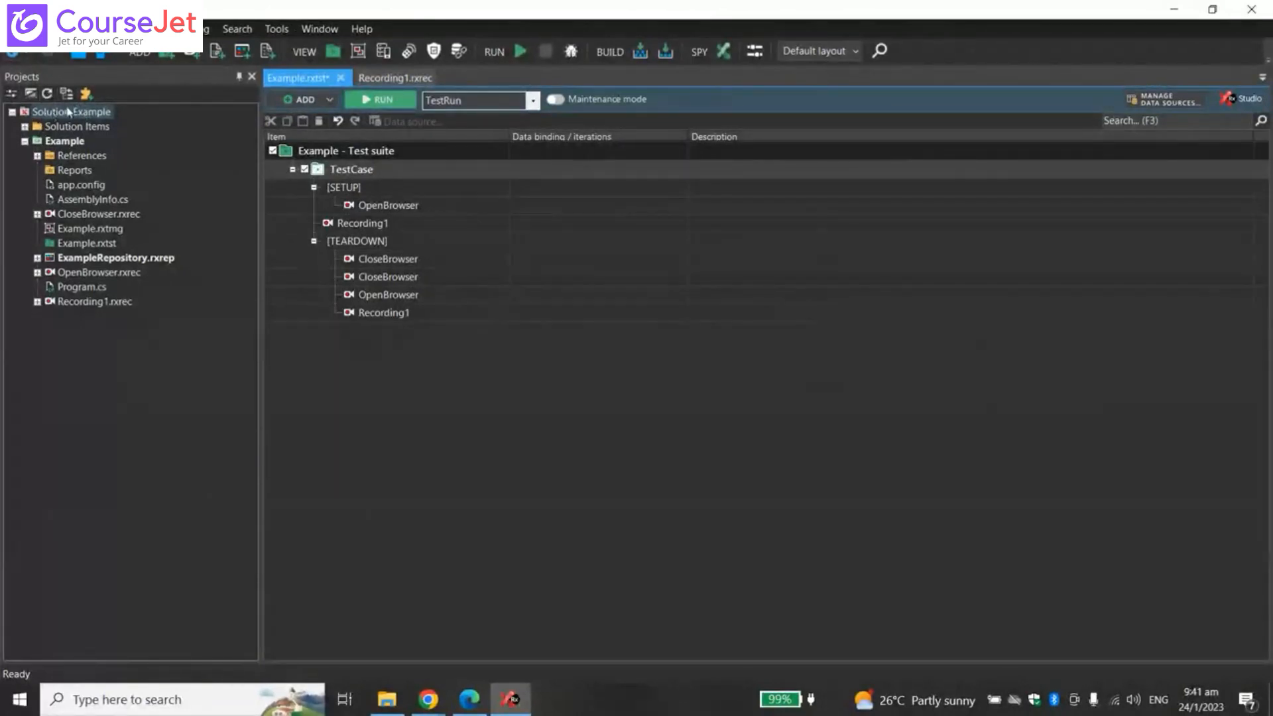
# - Collapse and re-expand the solution tree and select the Ranorex.rxsettings file
pyautogui.click(13, 112)
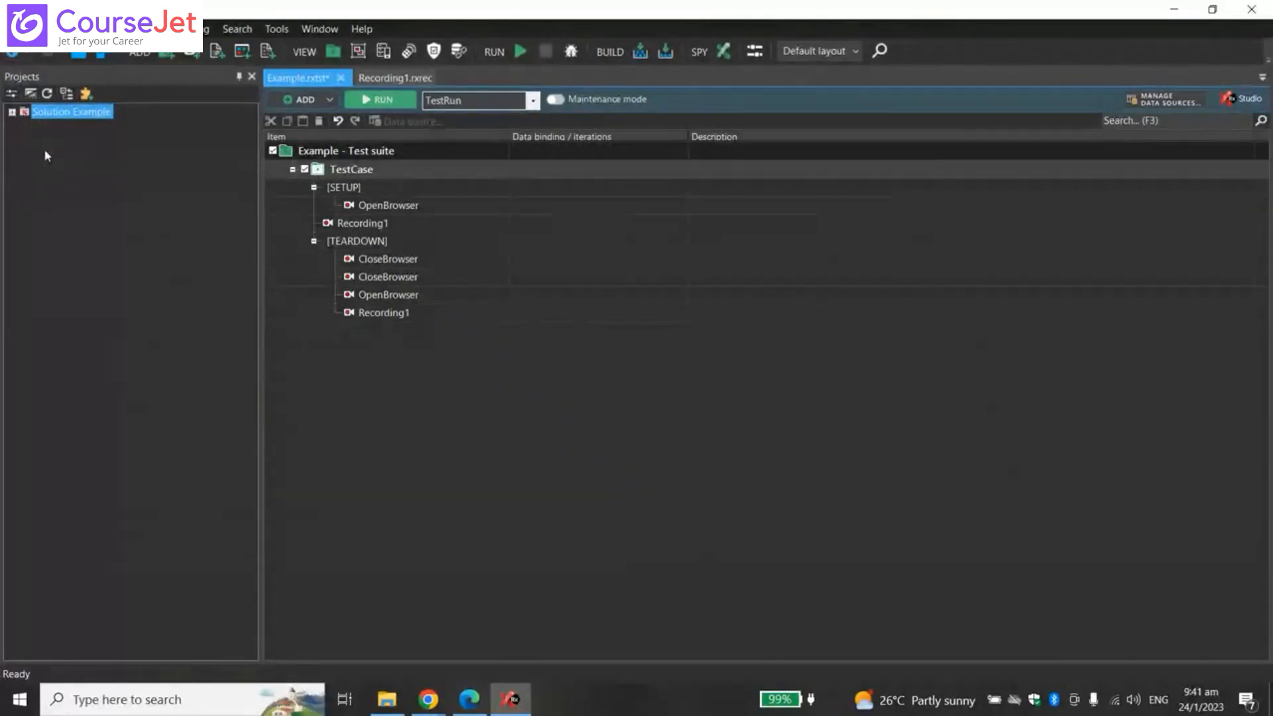
pyautogui.click(13, 112)
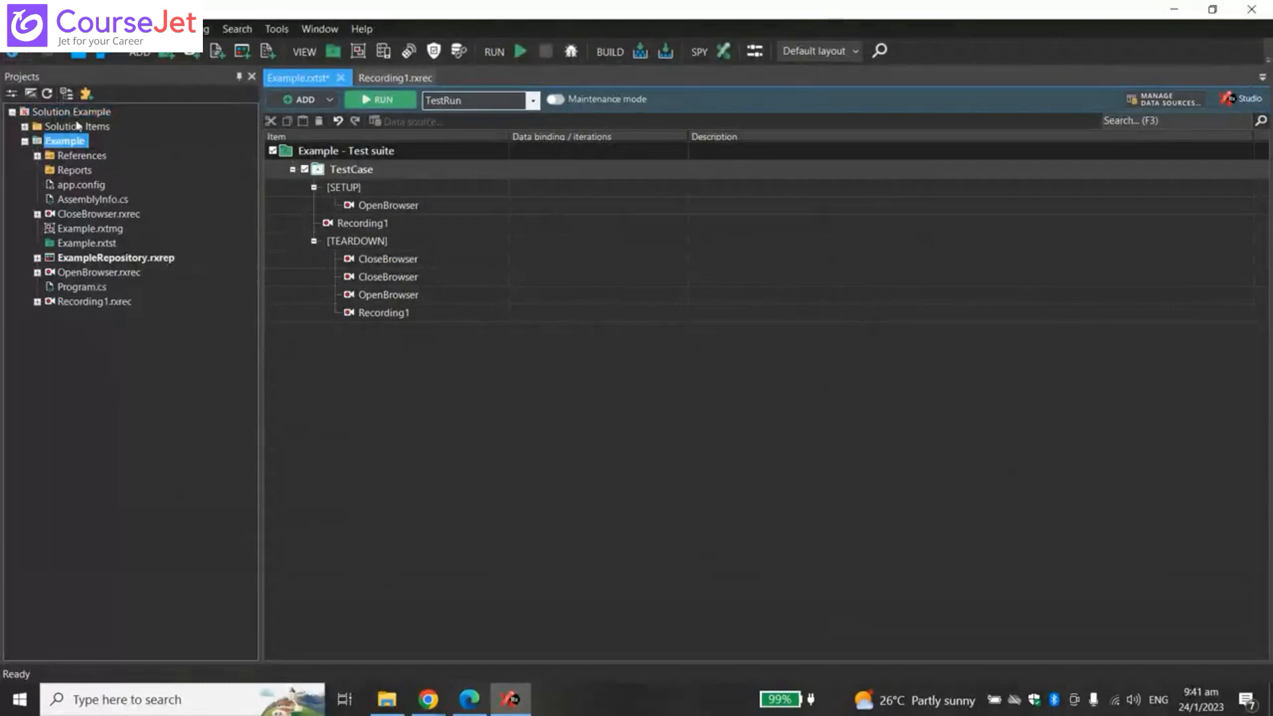
pyautogui.click(24, 127)
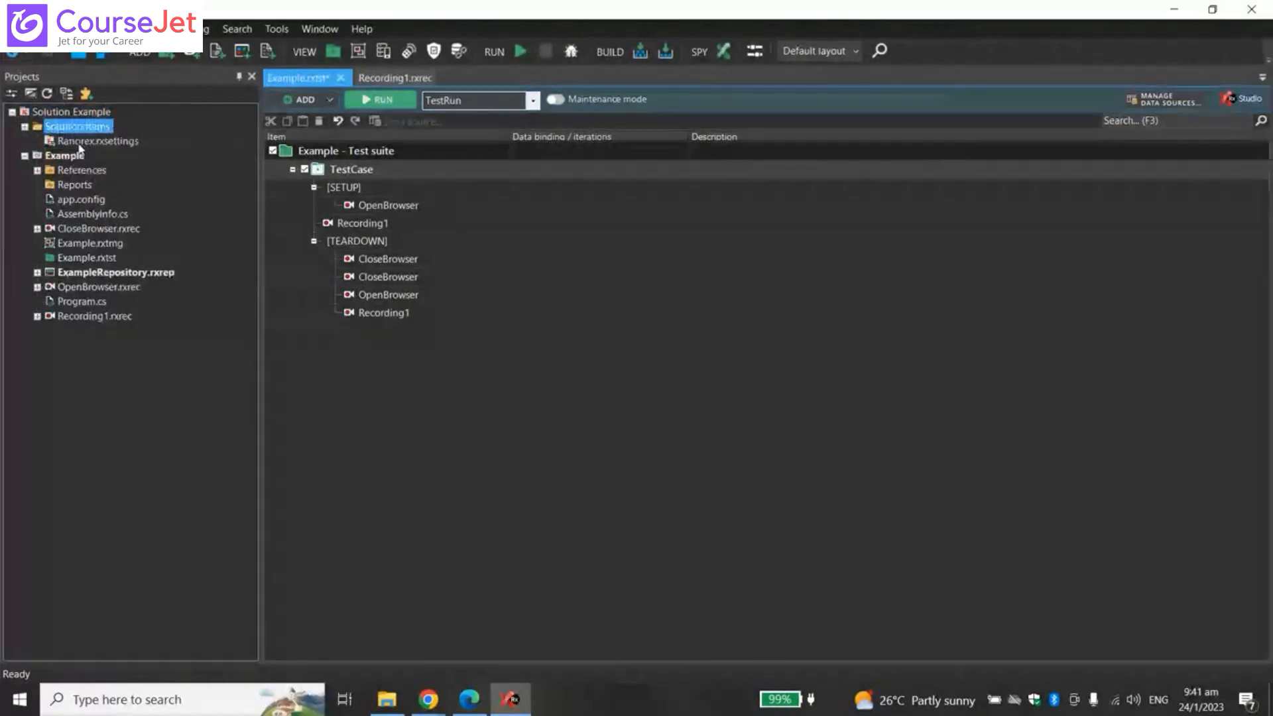
pyautogui.click(103, 143)
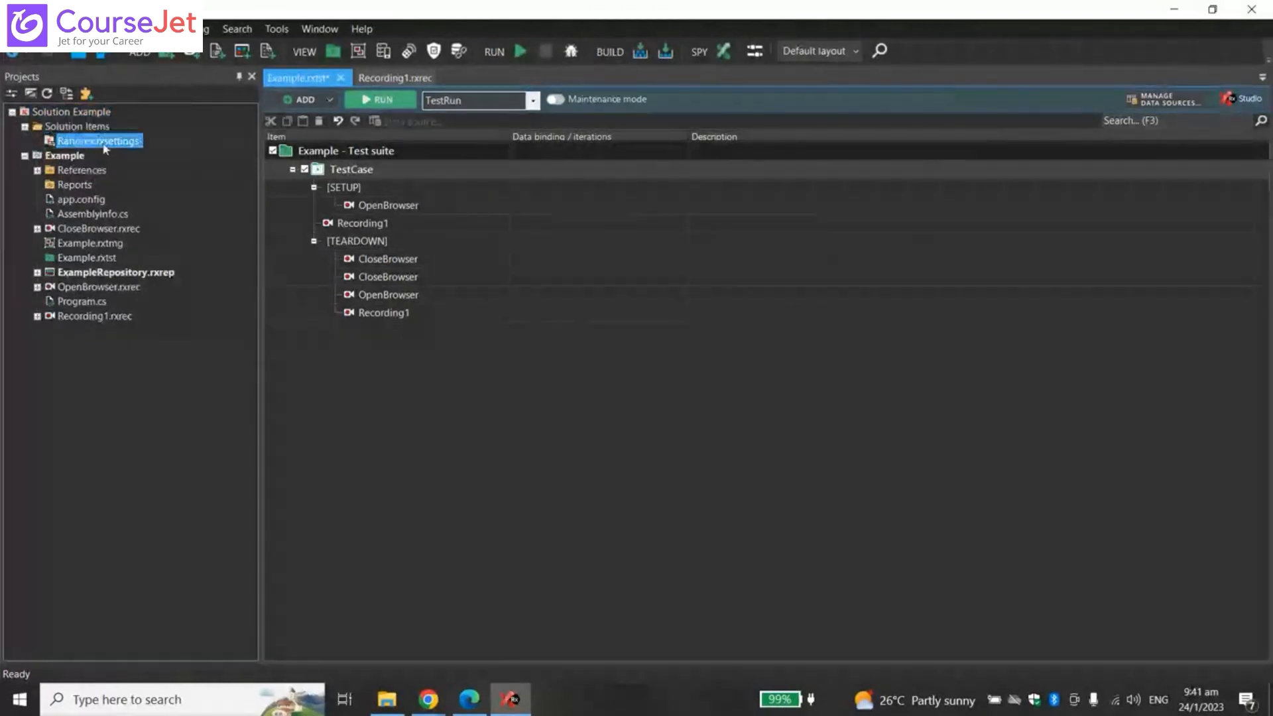
# - Expand the Example project's References, check its context menu, and select the References folder
pyautogui.click(65, 158)
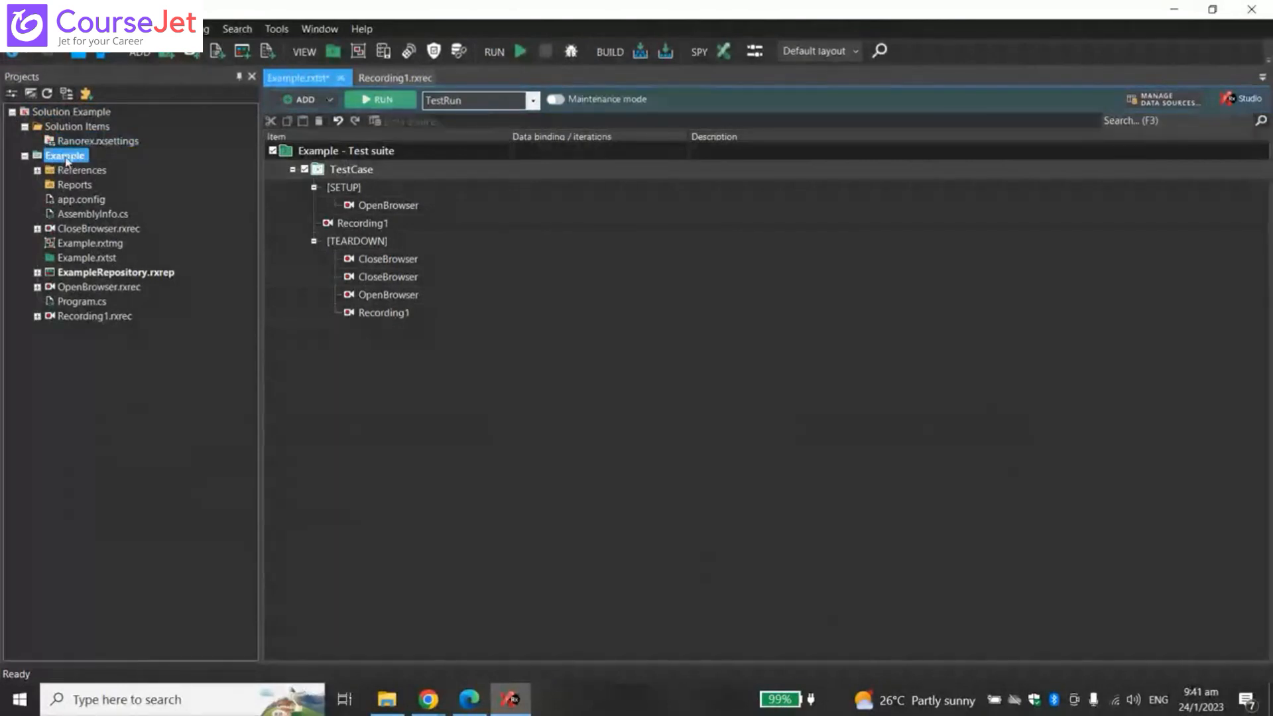
pyautogui.click(37, 171)
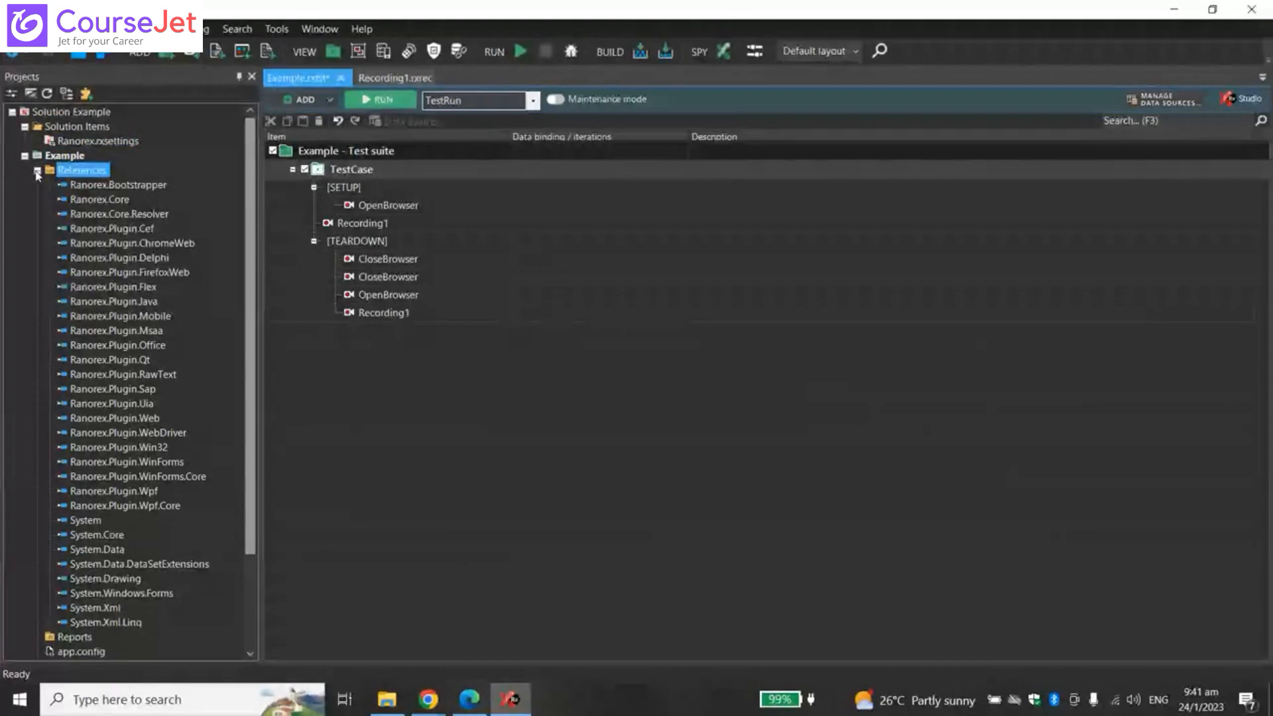
pyautogui.rightClick(86, 174)
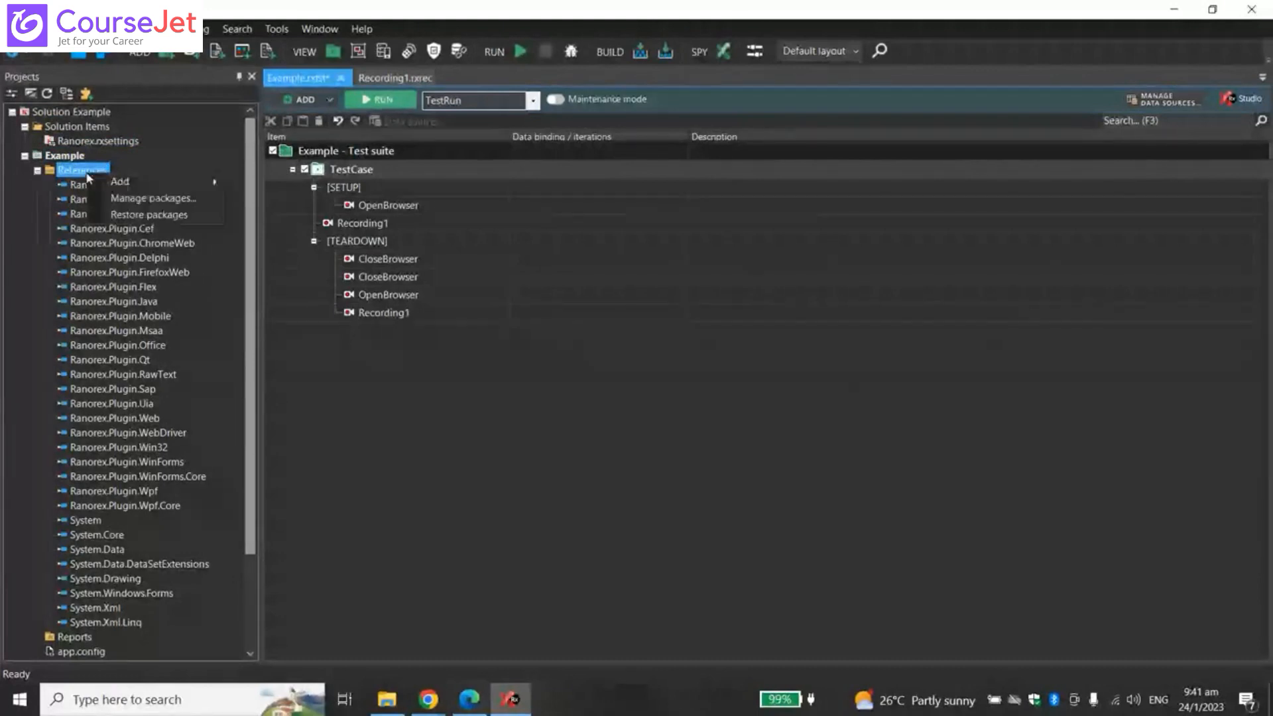
pyautogui.click(158, 156)
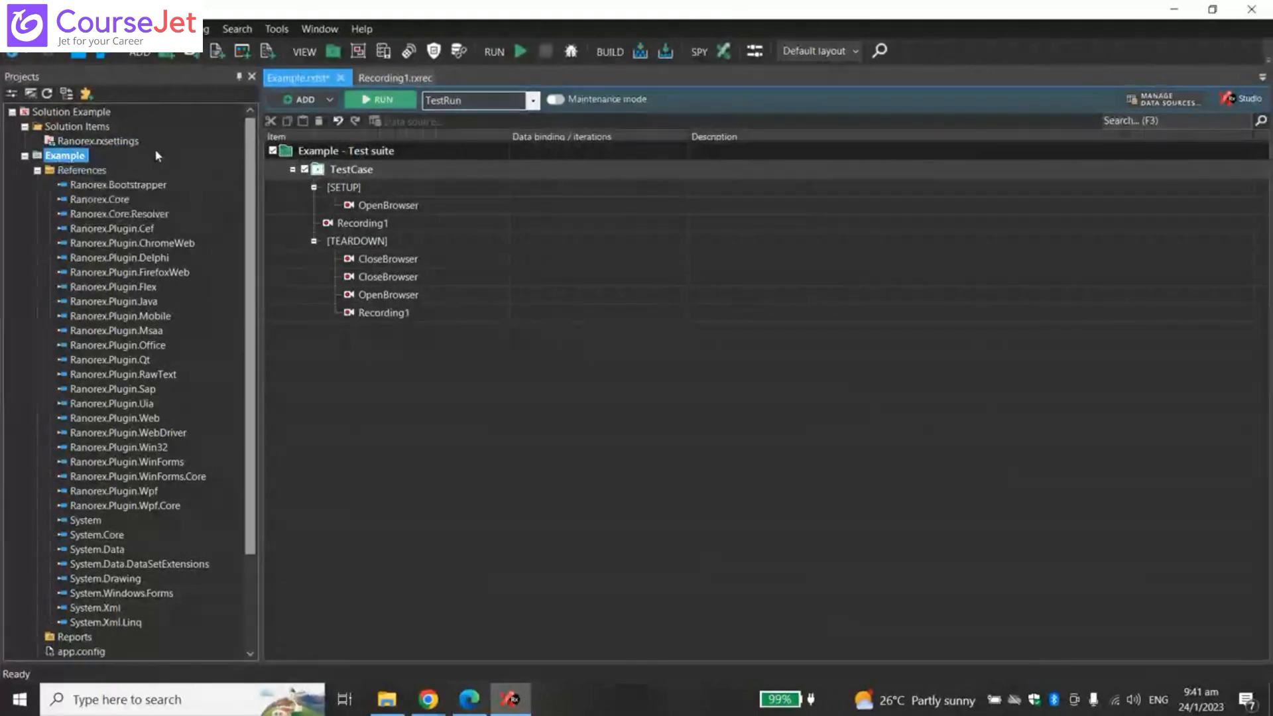
pyautogui.click(100, 171)
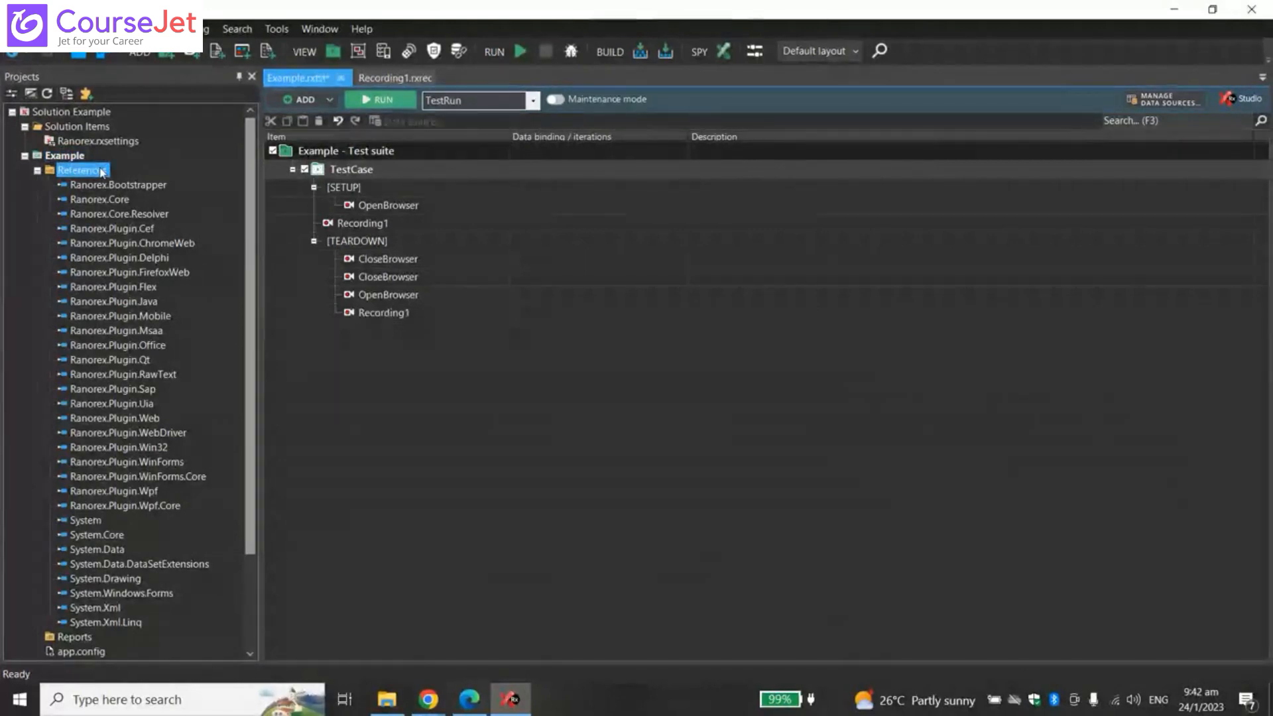
pyautogui.rightClick(101, 172)
pyautogui.moveTo(177, 182)
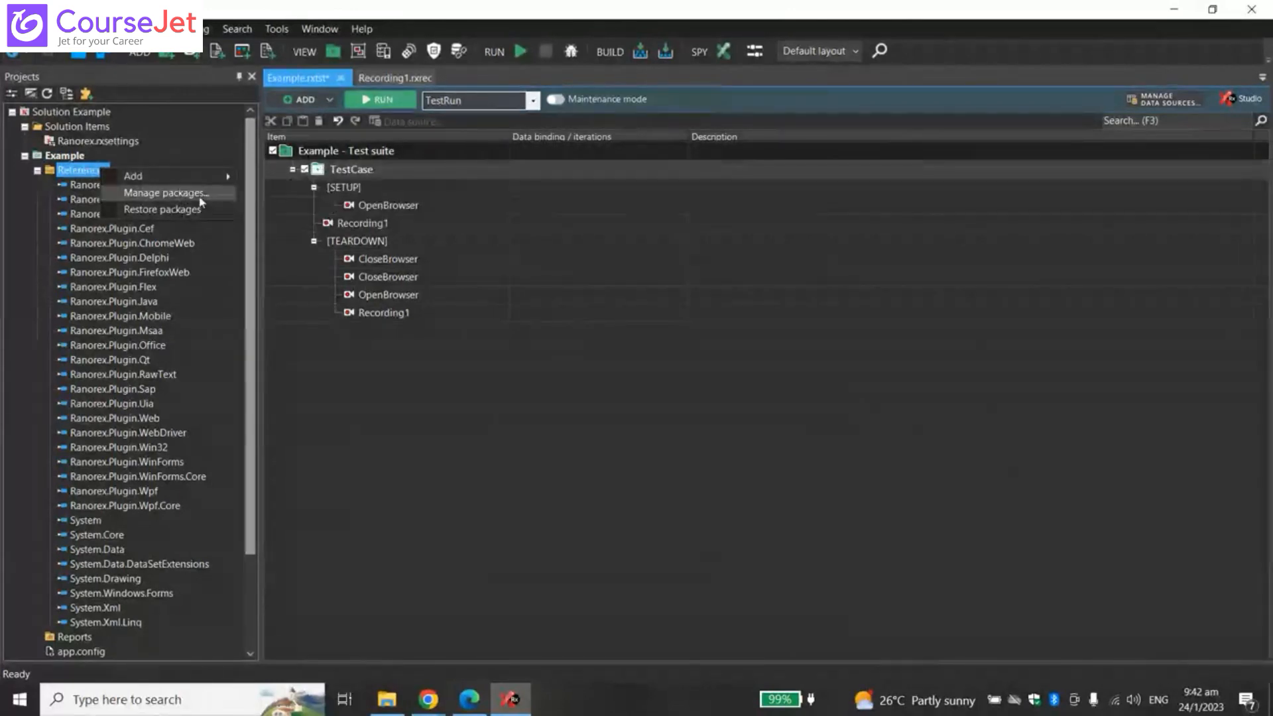
pyautogui.click(166, 193)
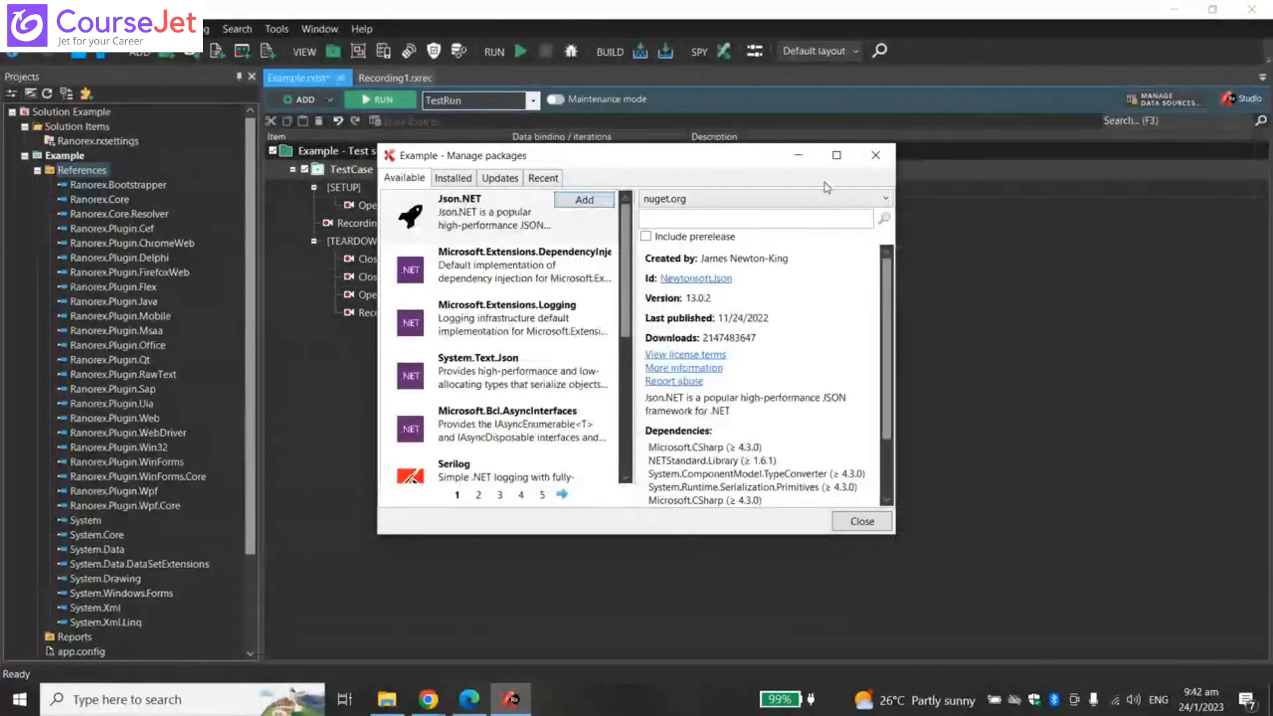
pyautogui.click(877, 159)
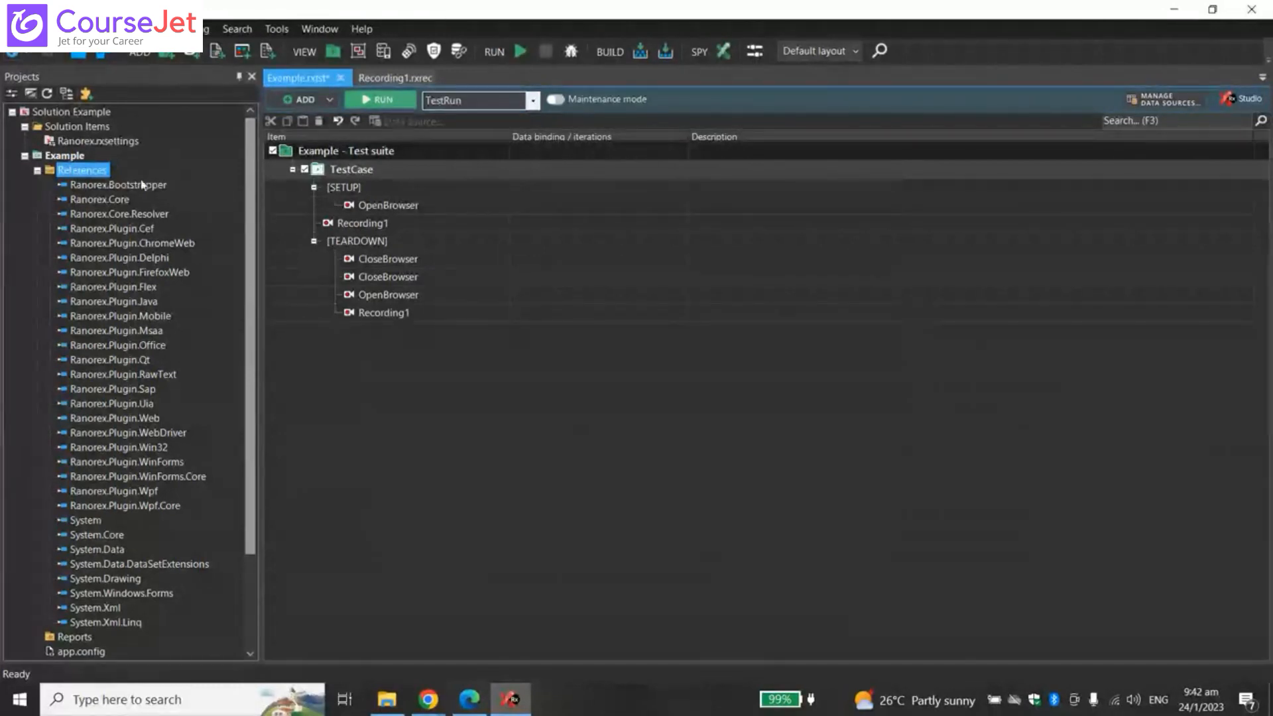
pyautogui.rightClick(105, 171)
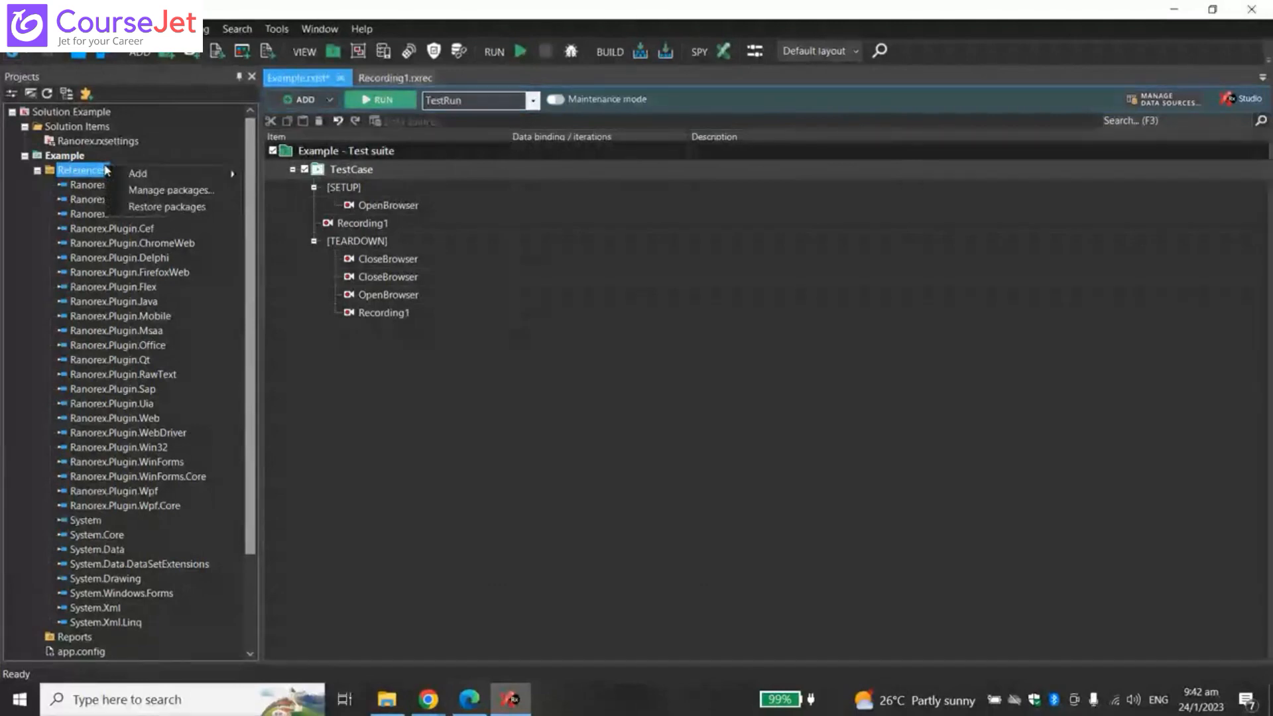
pyautogui.moveTo(173, 175)
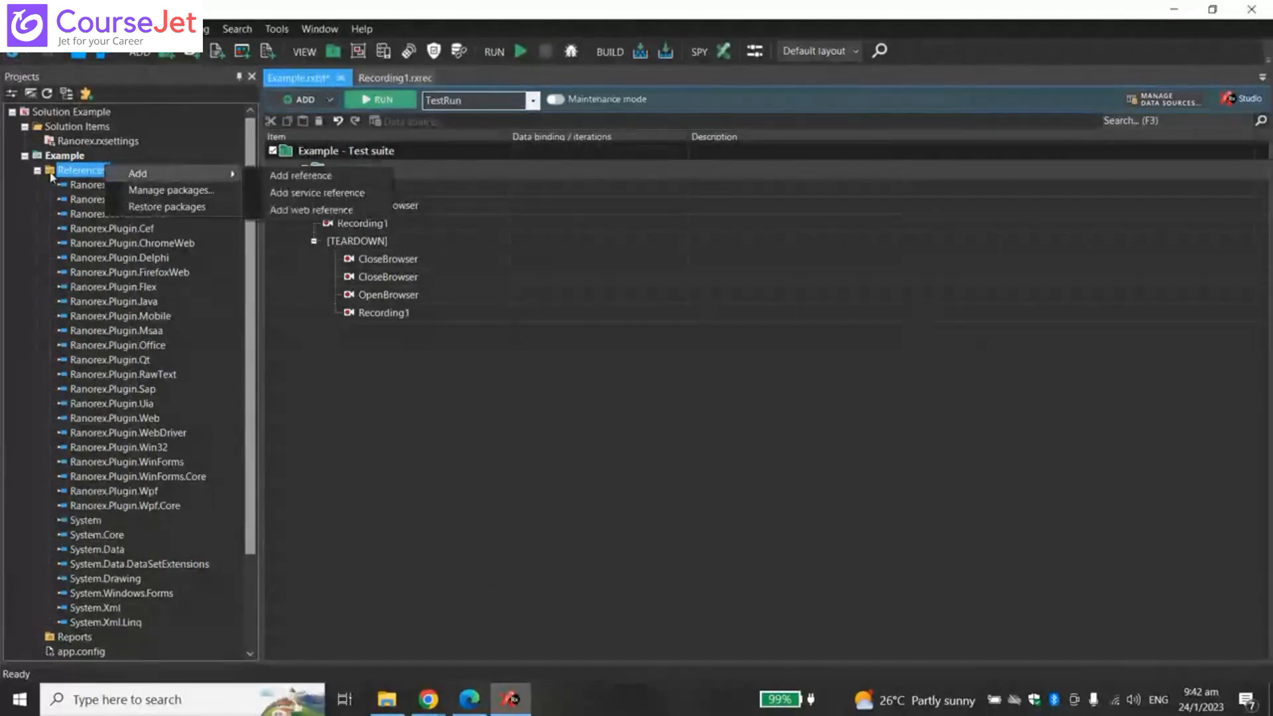
pyautogui.rightClick(81, 176)
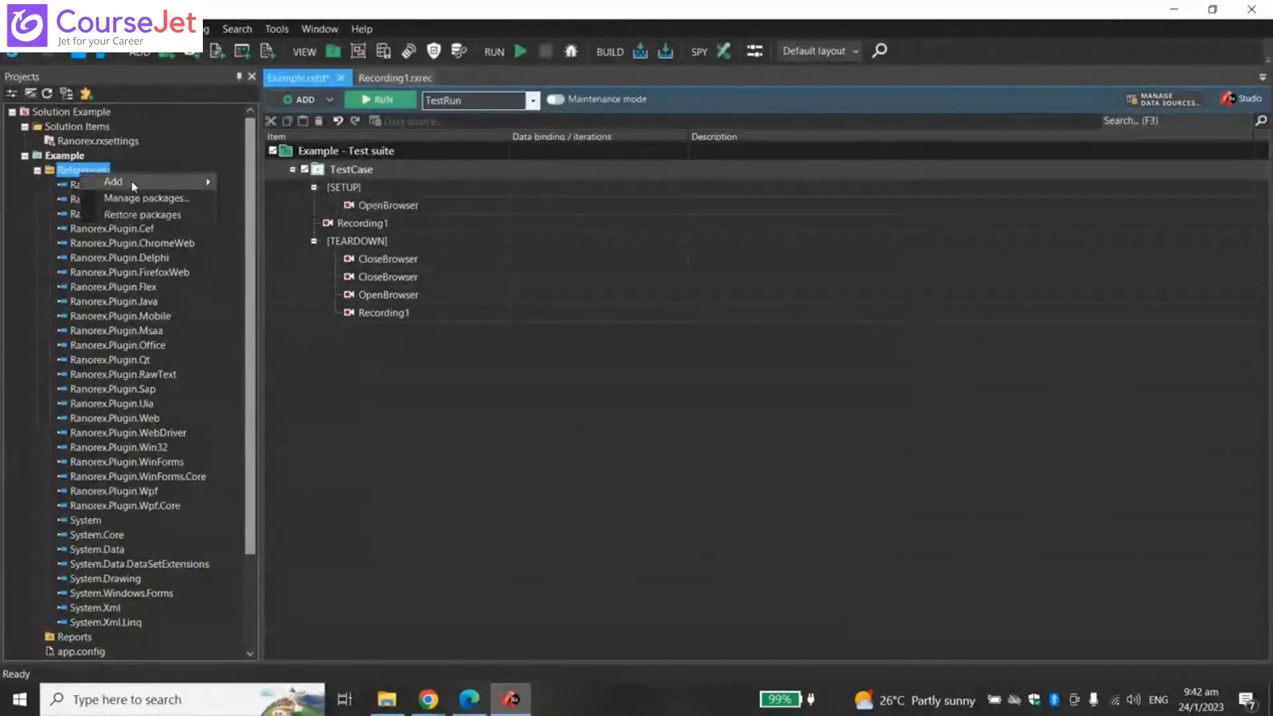
pyautogui.moveTo(143, 188)
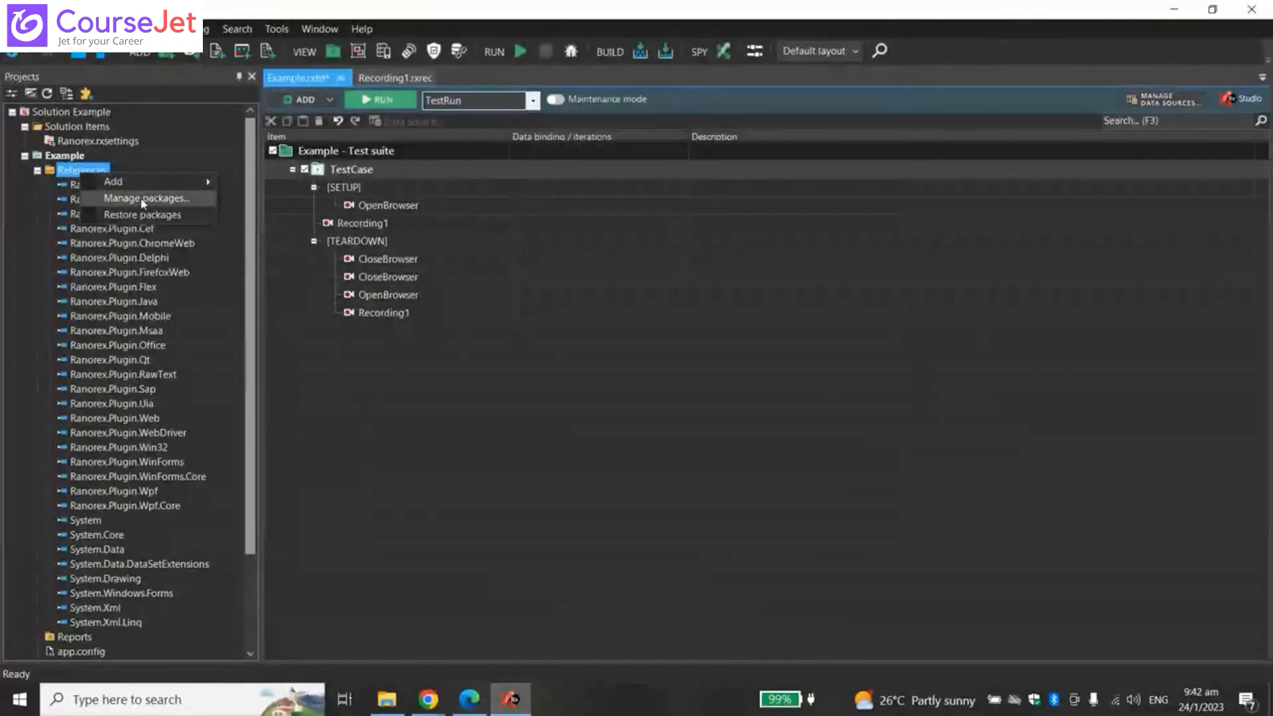
pyautogui.click(143, 203)
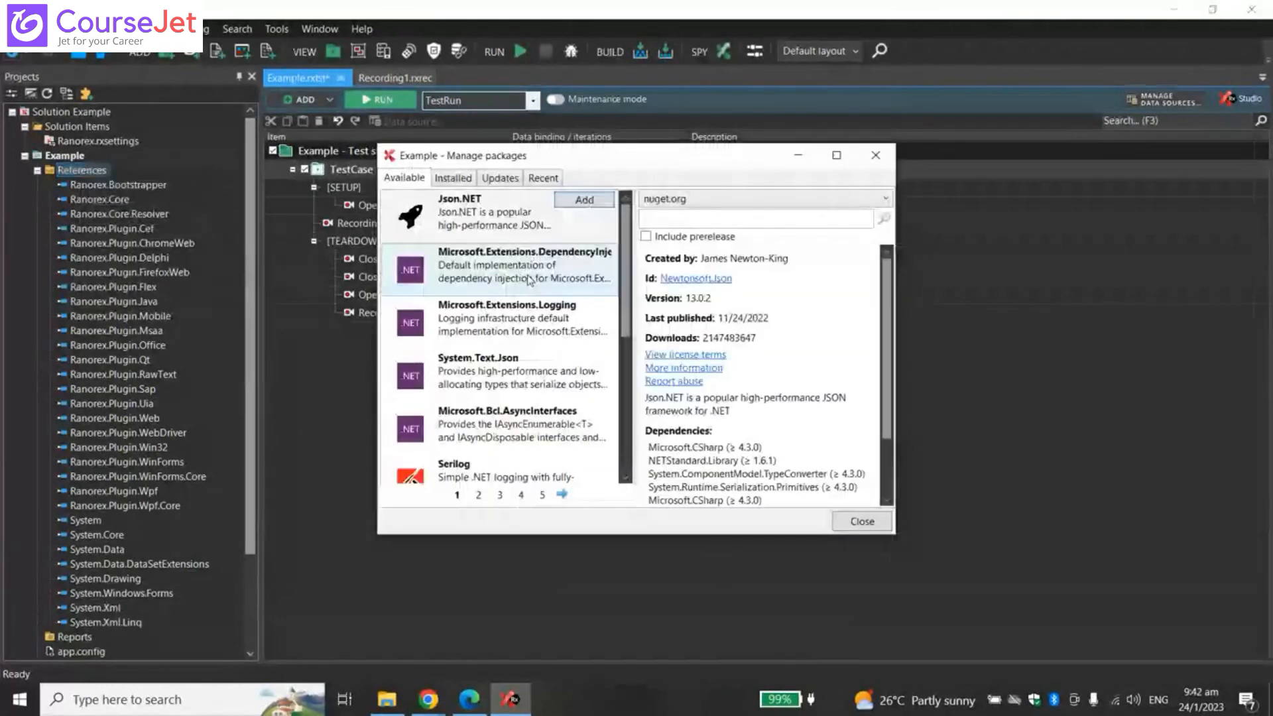
# - Browse the Installed, Updates and Recent package tabs, return to Available, and open the source list
pyautogui.click(488, 237)
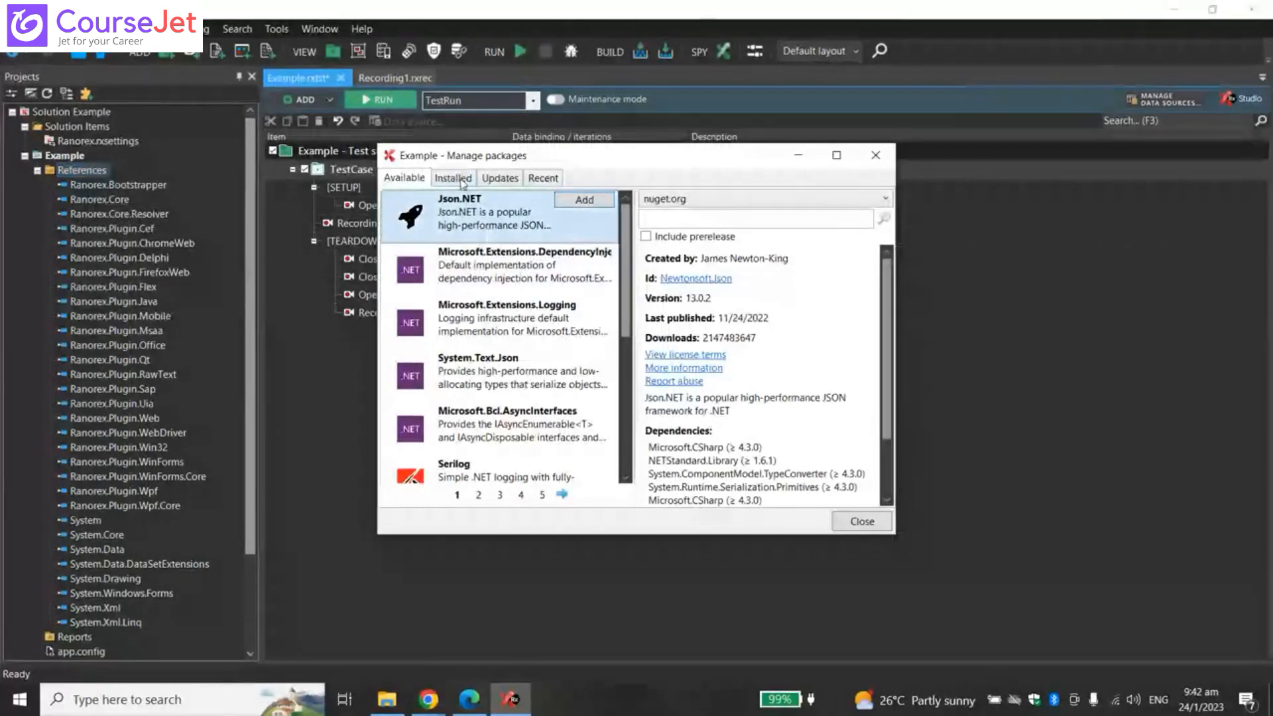
pyautogui.click(462, 180)
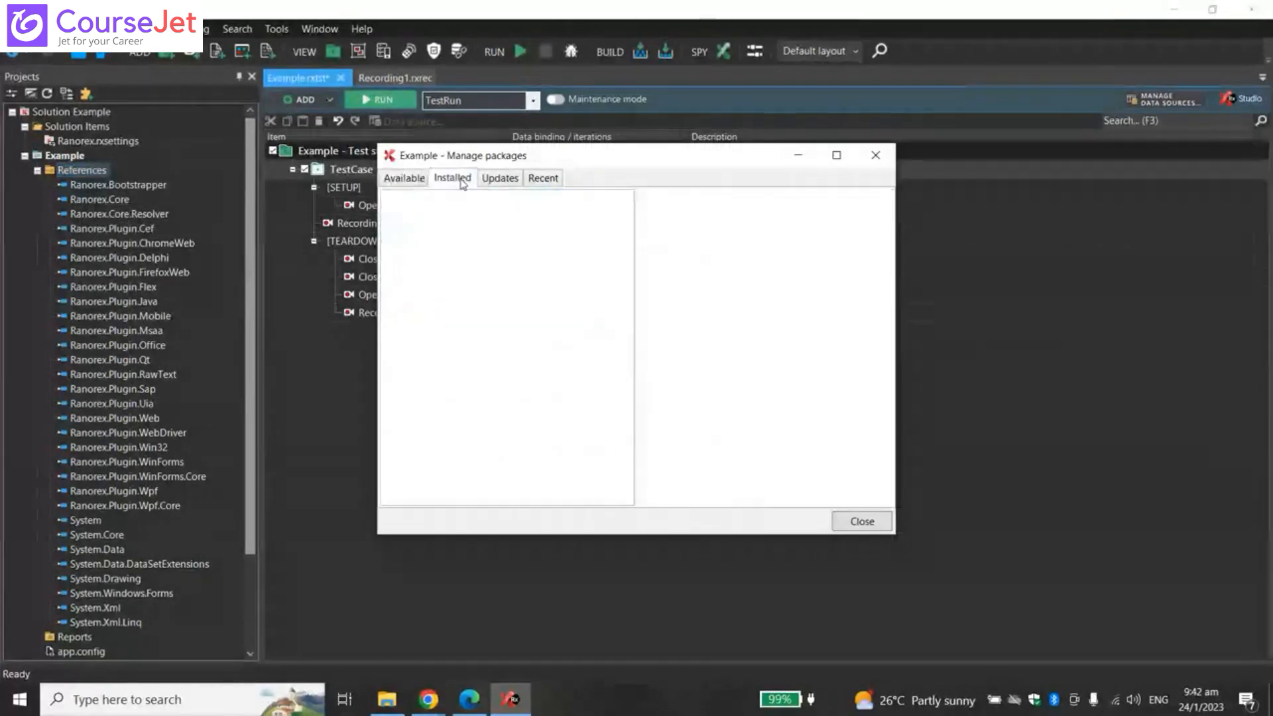
pyautogui.click(494, 183)
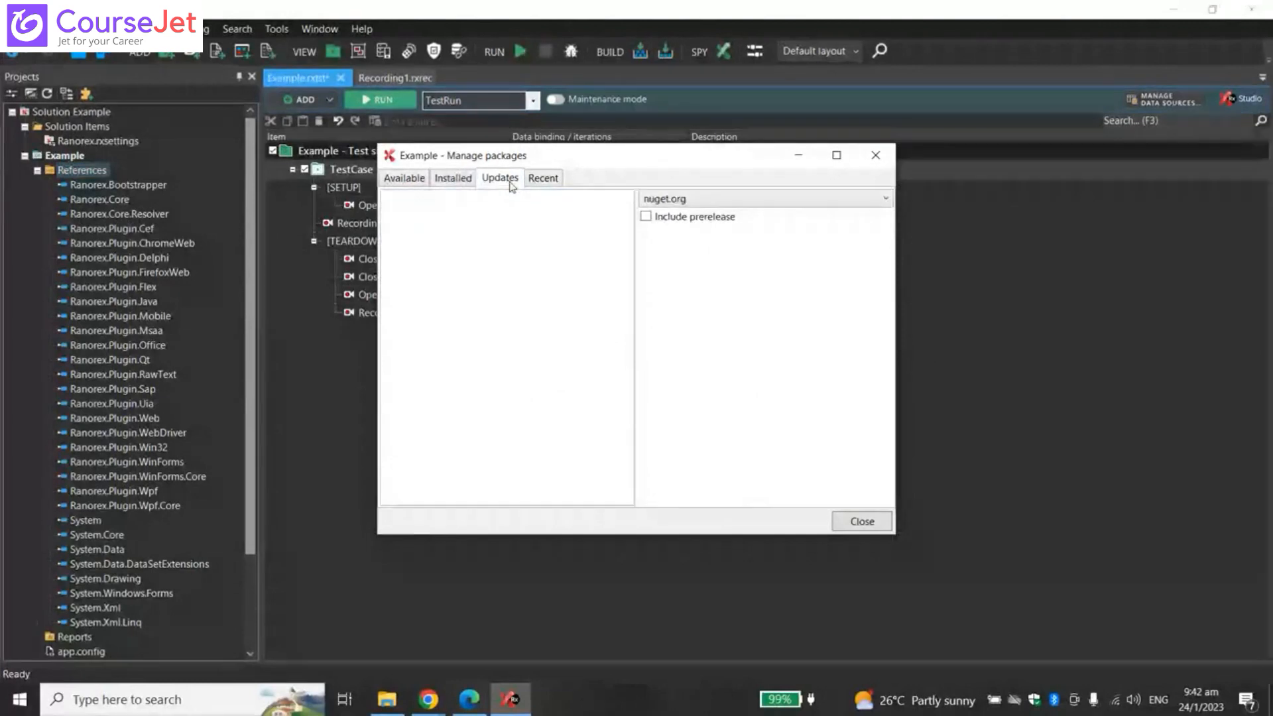
pyautogui.click(543, 178)
pyautogui.click(405, 179)
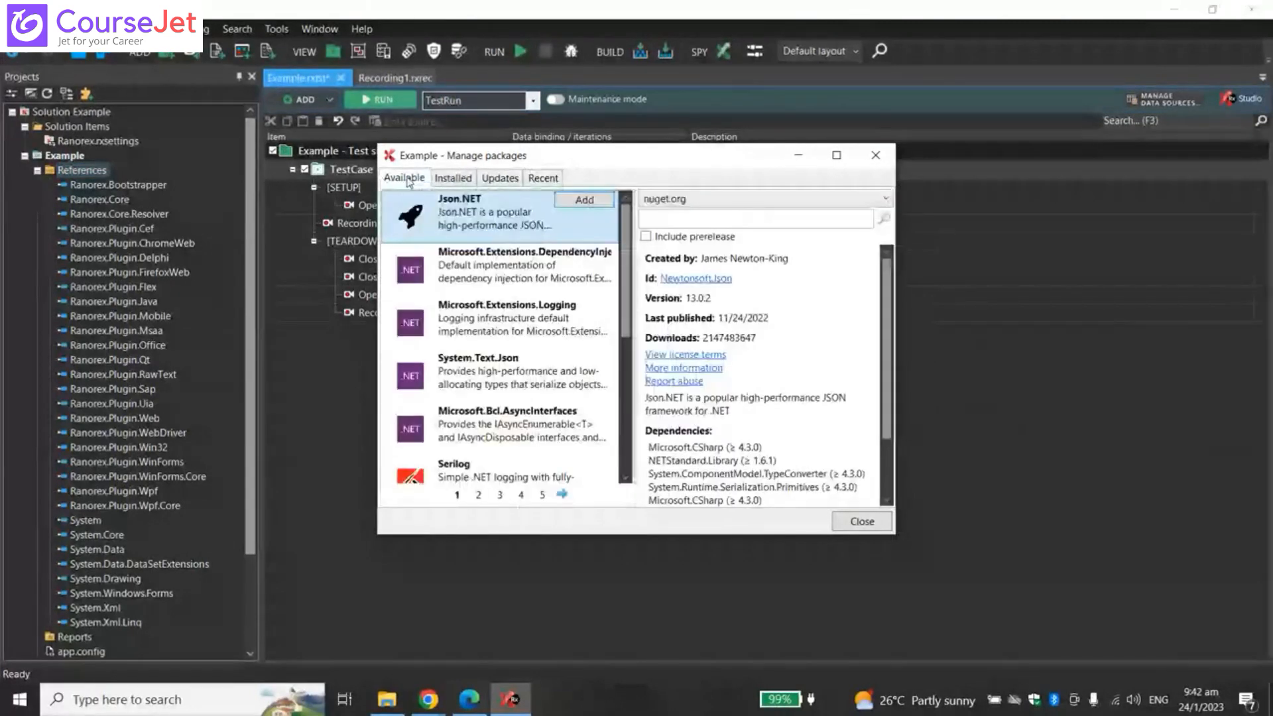
pyautogui.click(453, 178)
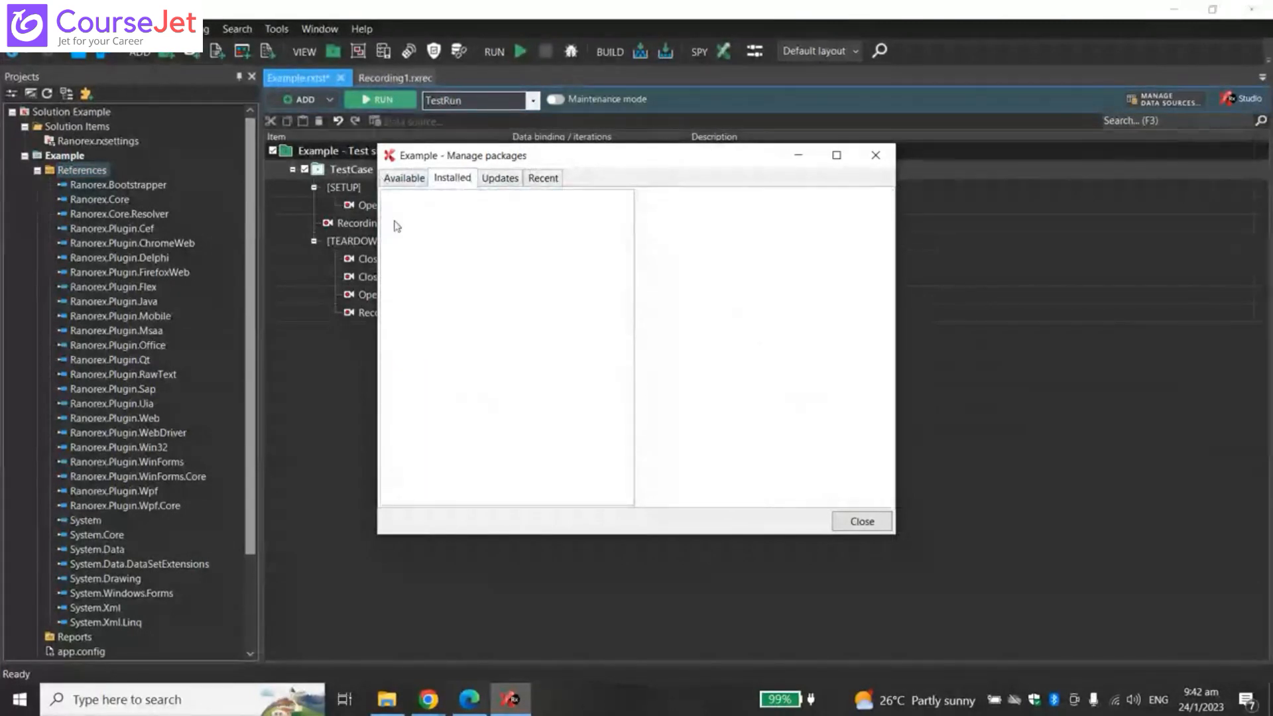
pyautogui.click(406, 179)
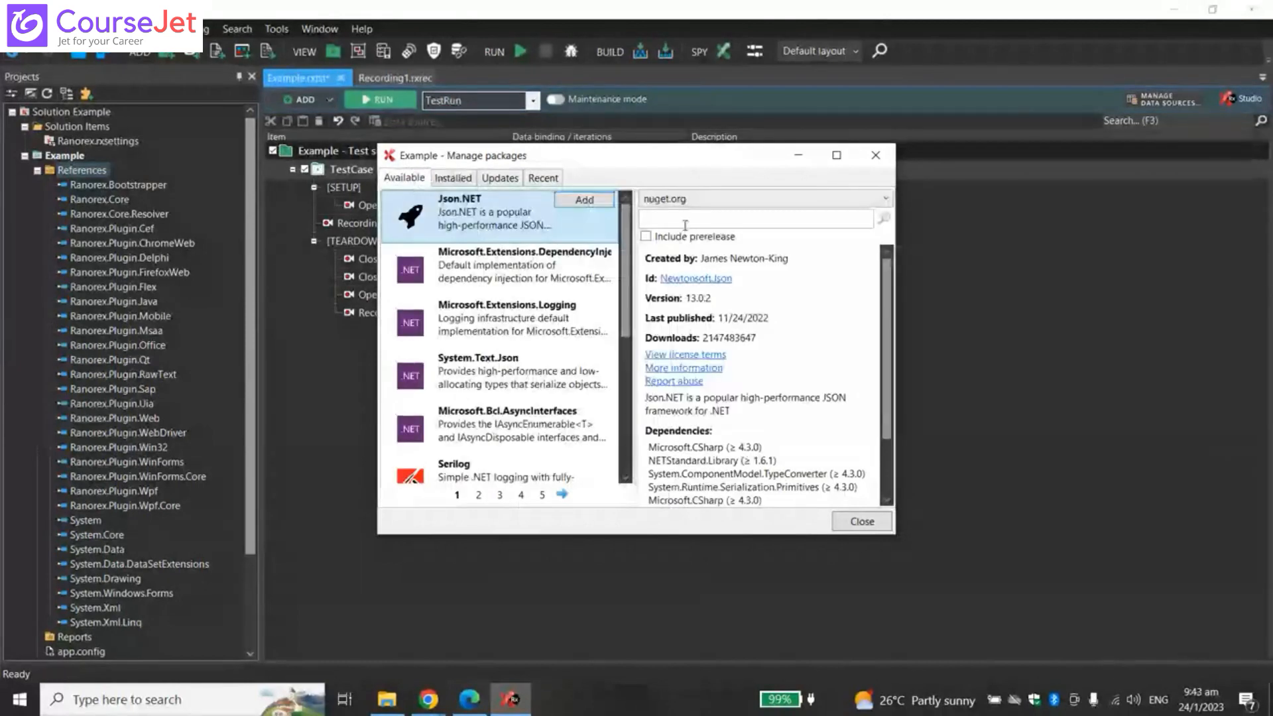
pyautogui.click(721, 200)
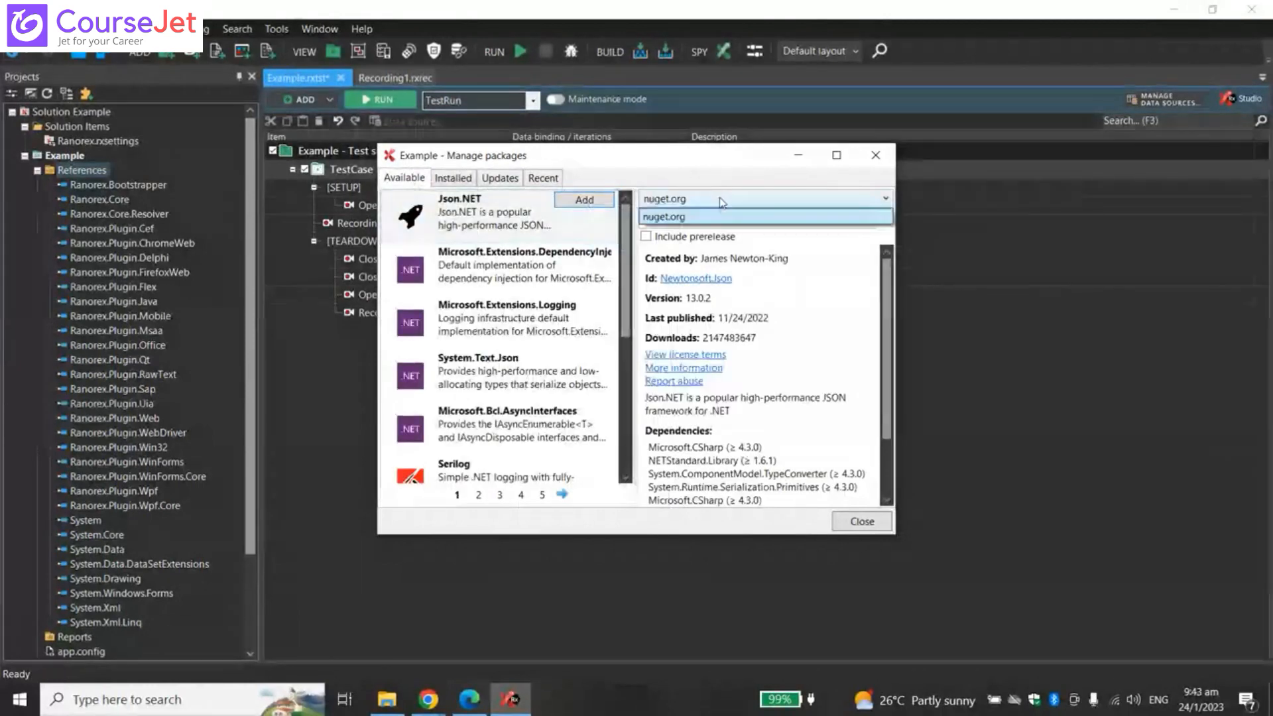
# - Search nuget.org packages for 'ranorex' and view the Ranorex ReportToPDF package details
pyautogui.click(694, 220)
pyautogui.click(674, 224)
pyautogui.write('ra')
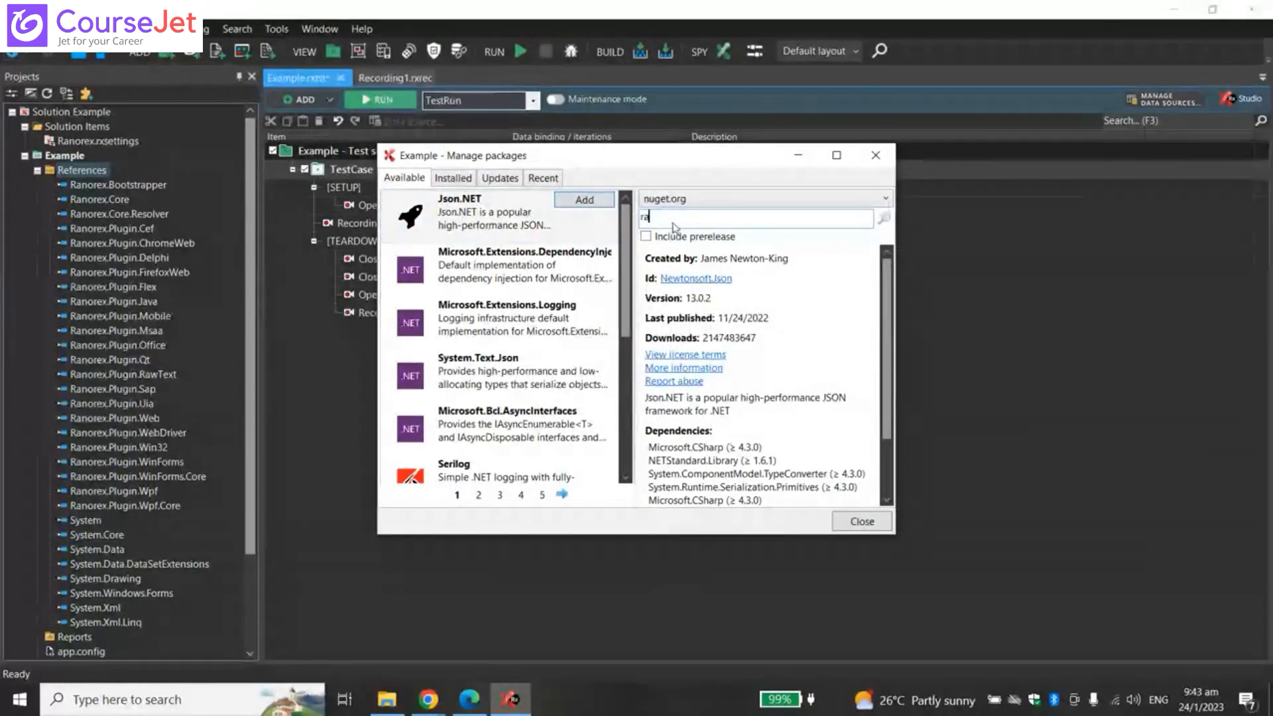
pyautogui.write('norex')
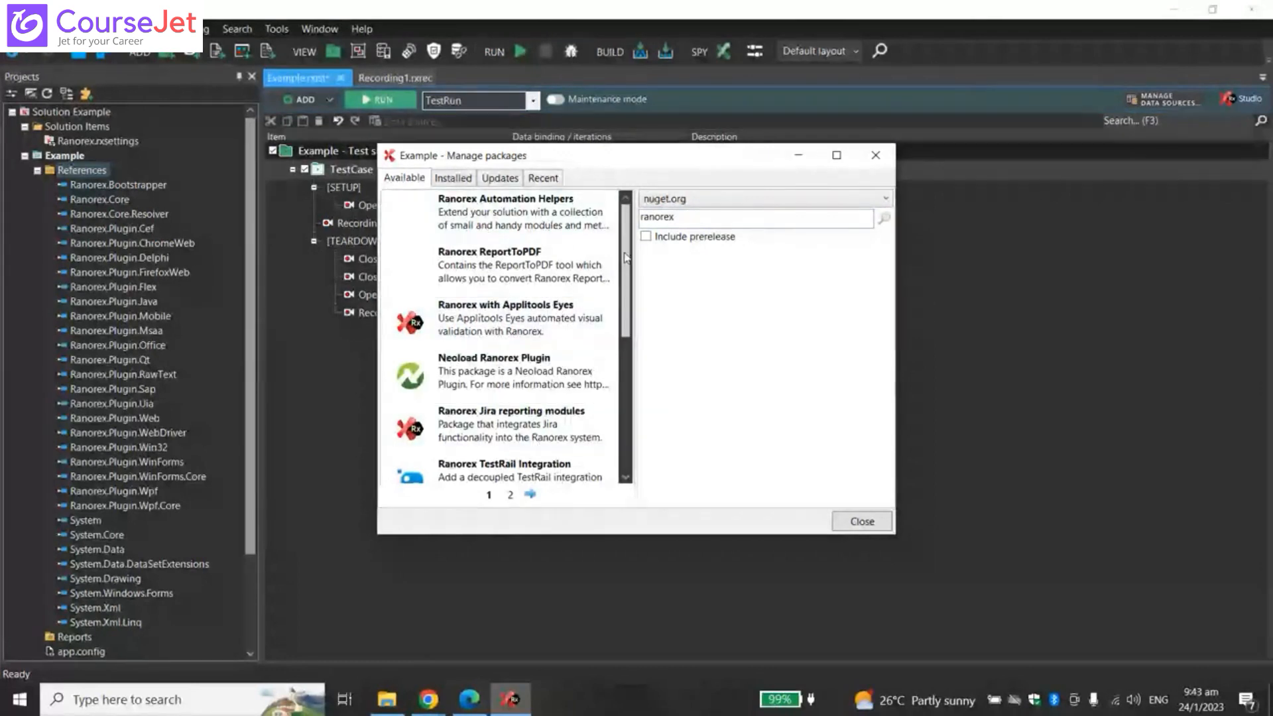
pyautogui.moveTo(625, 257); pyautogui.dragTo(628, 216)
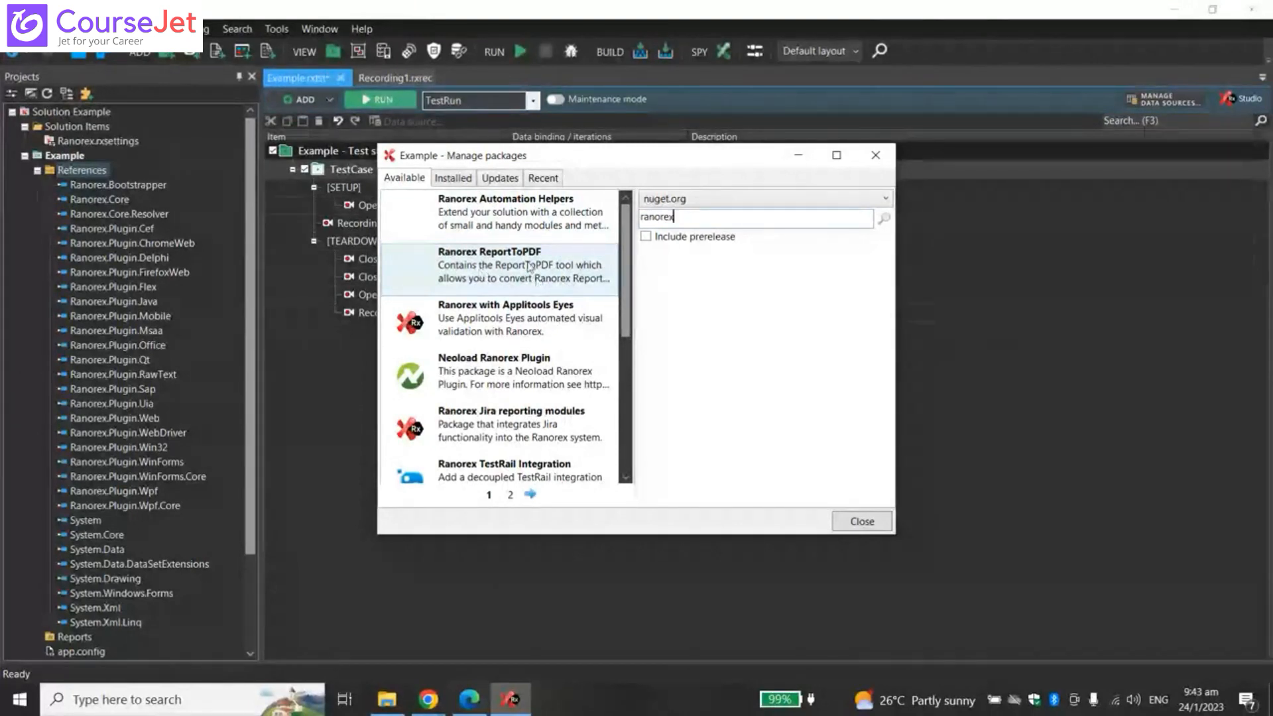
pyautogui.click(531, 267)
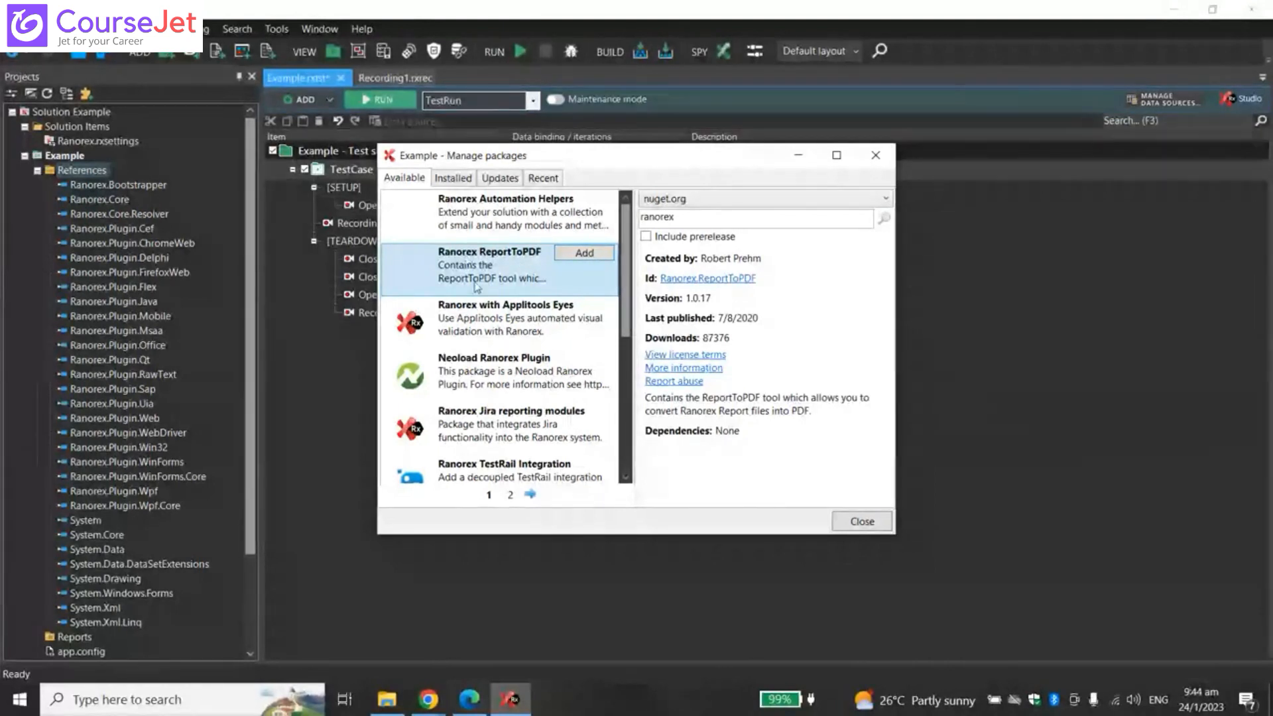
# - Review the Ranorex Jira reporting modules and TestRail Integration packages, paging through the results
pyautogui.click(498, 438)
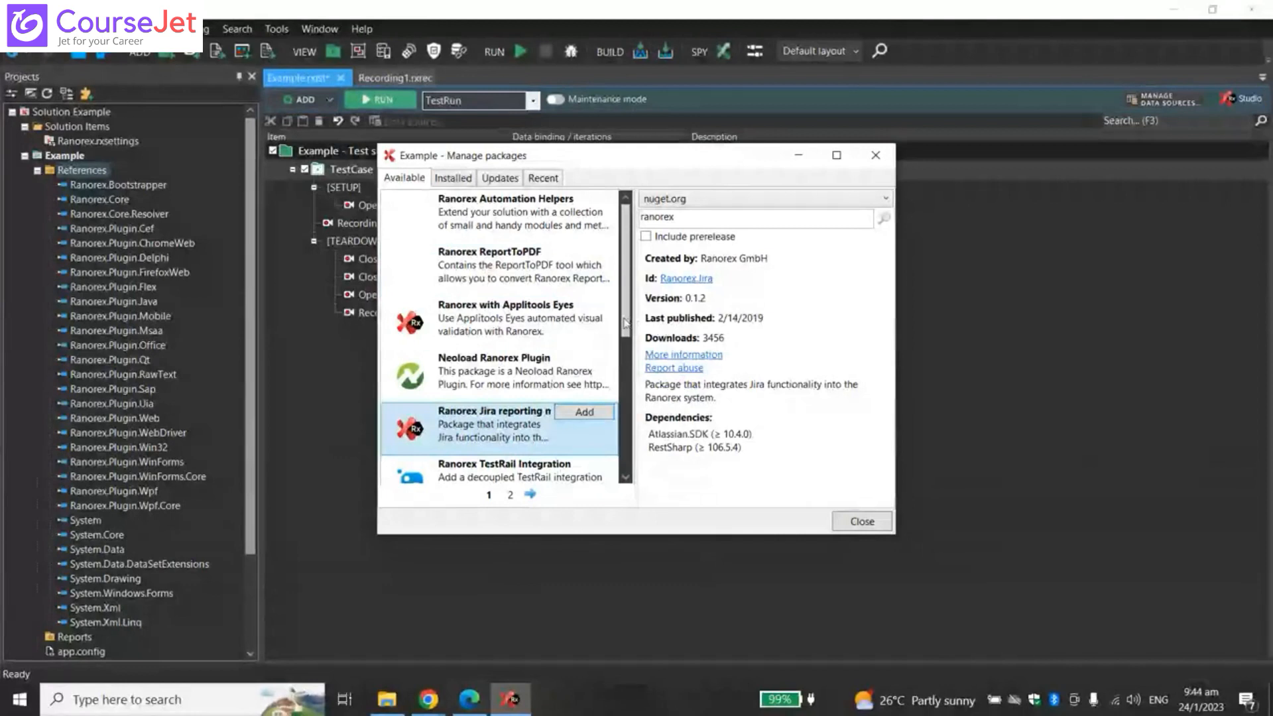
pyautogui.moveTo(625, 323); pyautogui.dragTo(625, 474)
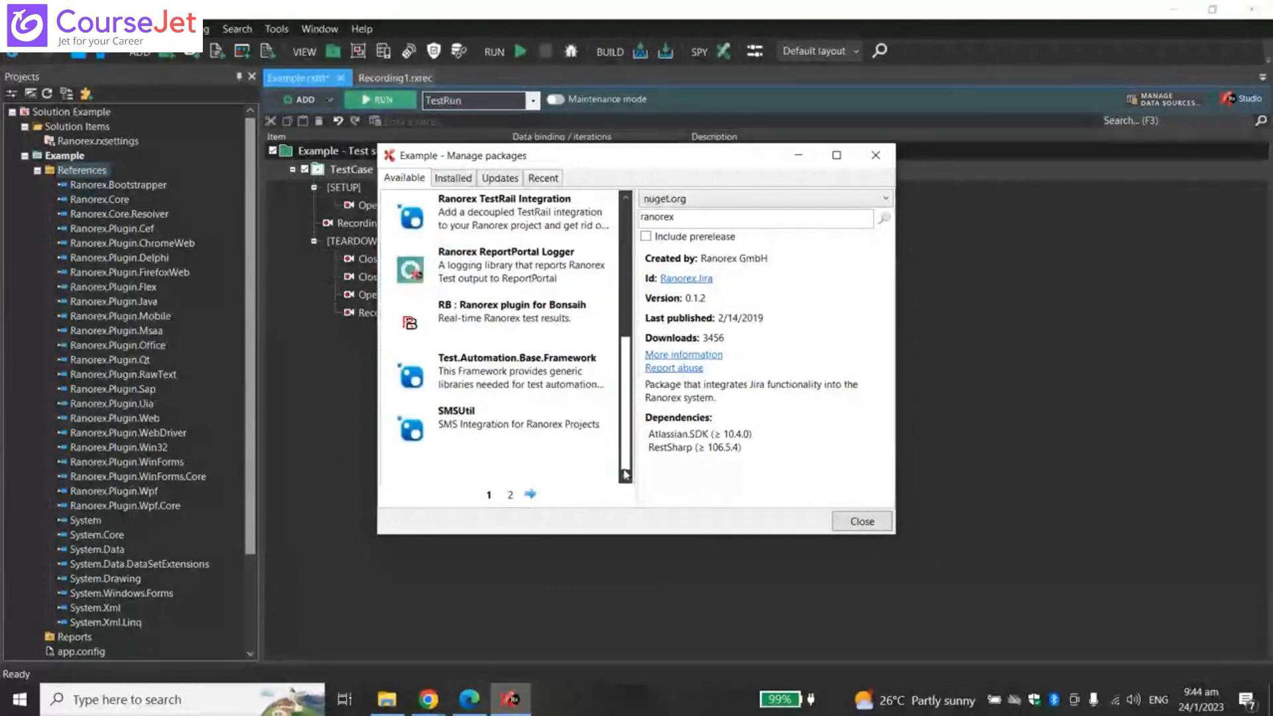
pyautogui.click(510, 495)
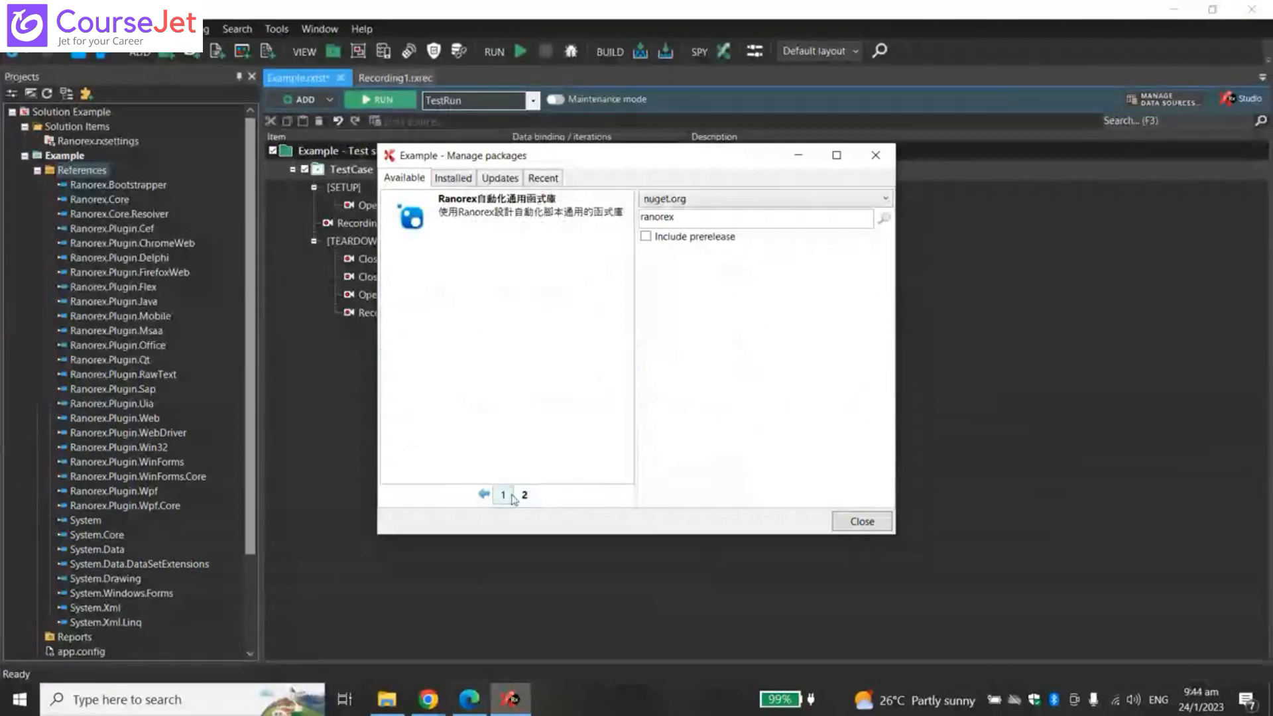
pyautogui.click(501, 495)
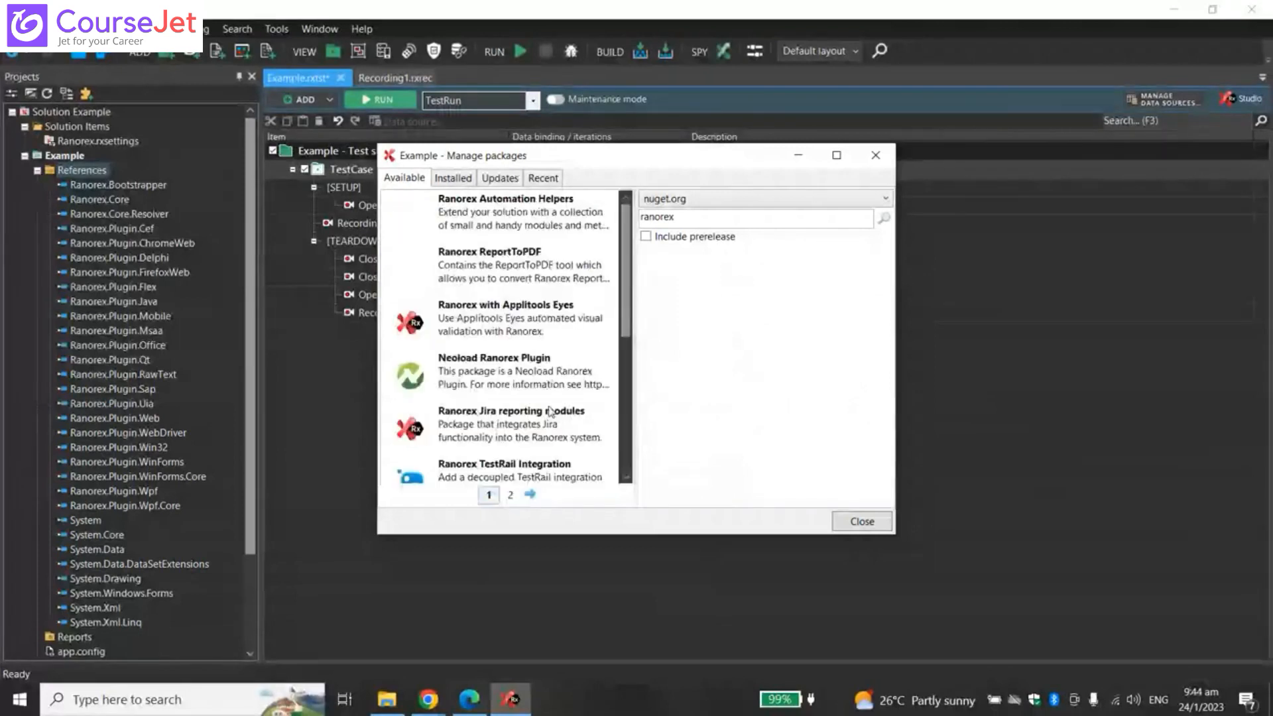
pyautogui.click(548, 464)
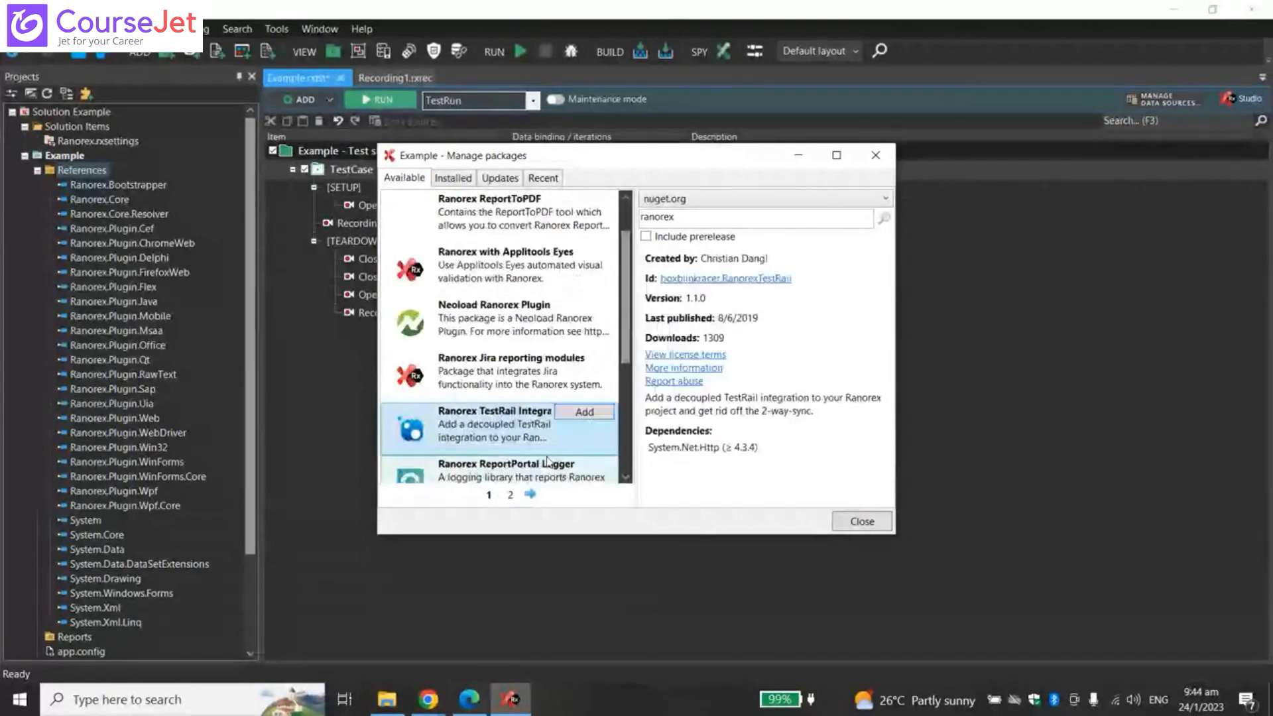
pyautogui.scroll(-1, 625, 482)
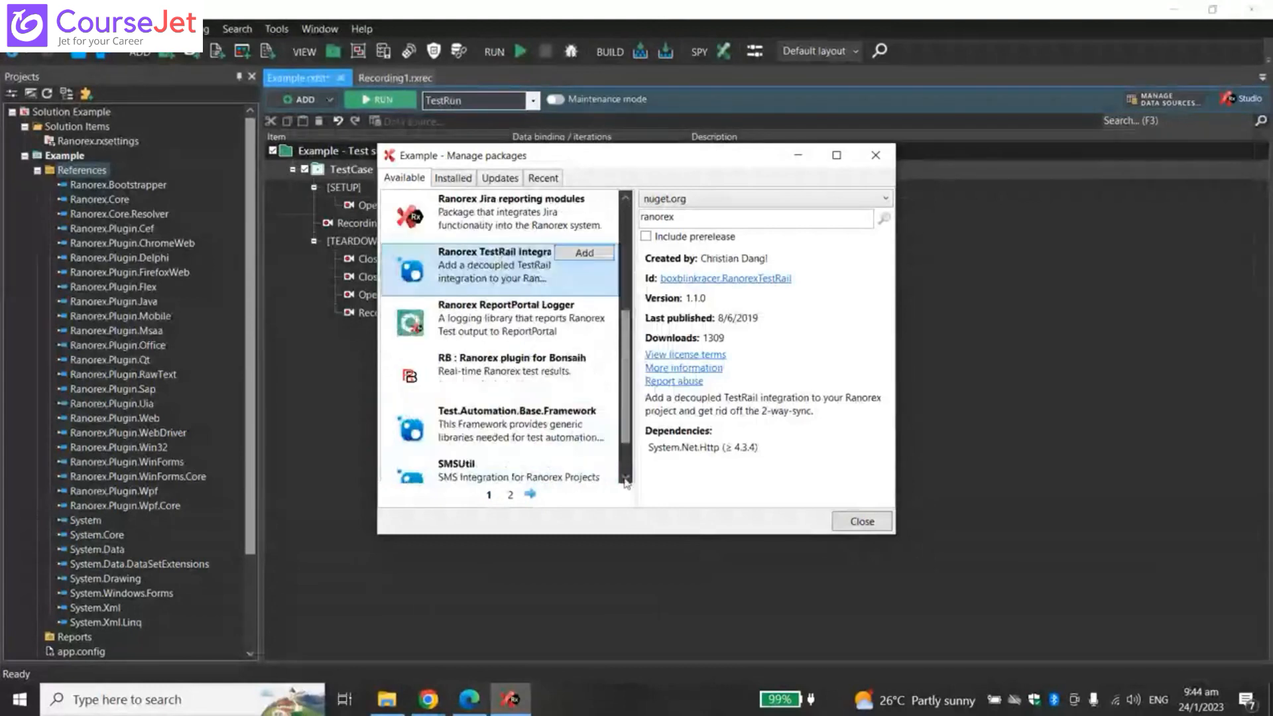
pyautogui.click(626, 482)
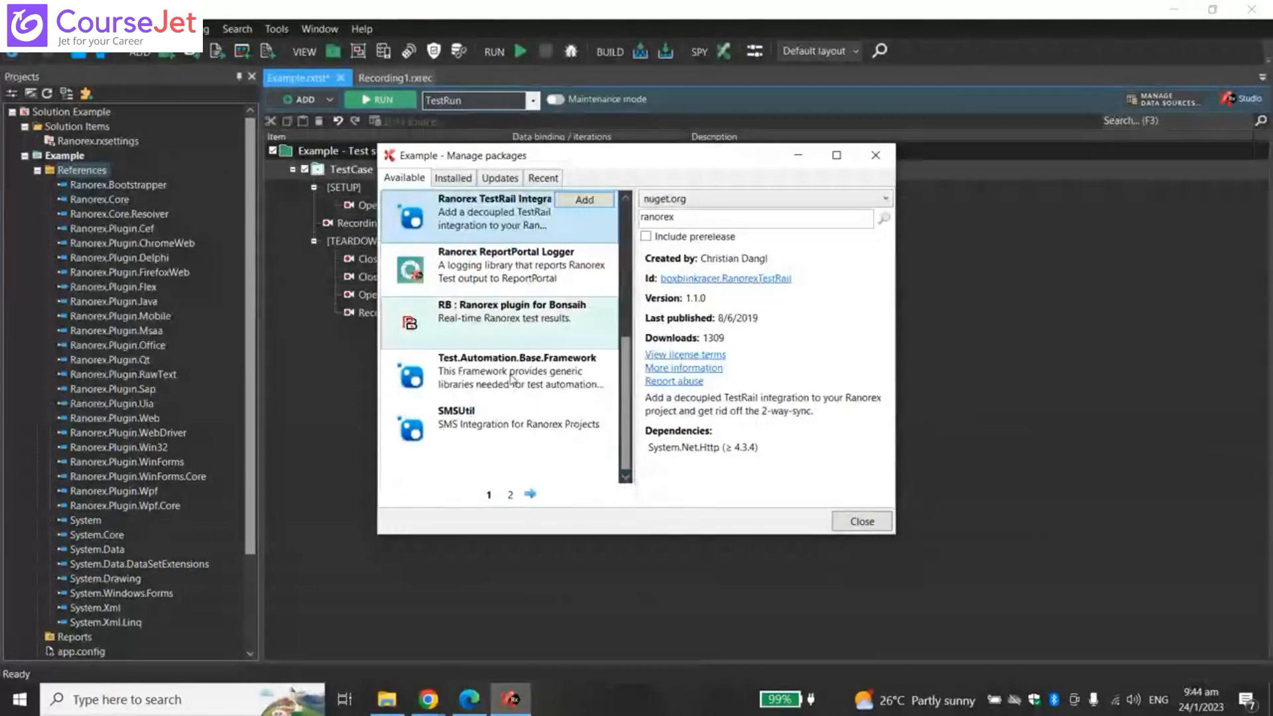
# - Check the SMSUtil and Test.Automation.Base.Framework packages, then close the package manager without installing
pyautogui.click(512, 434)
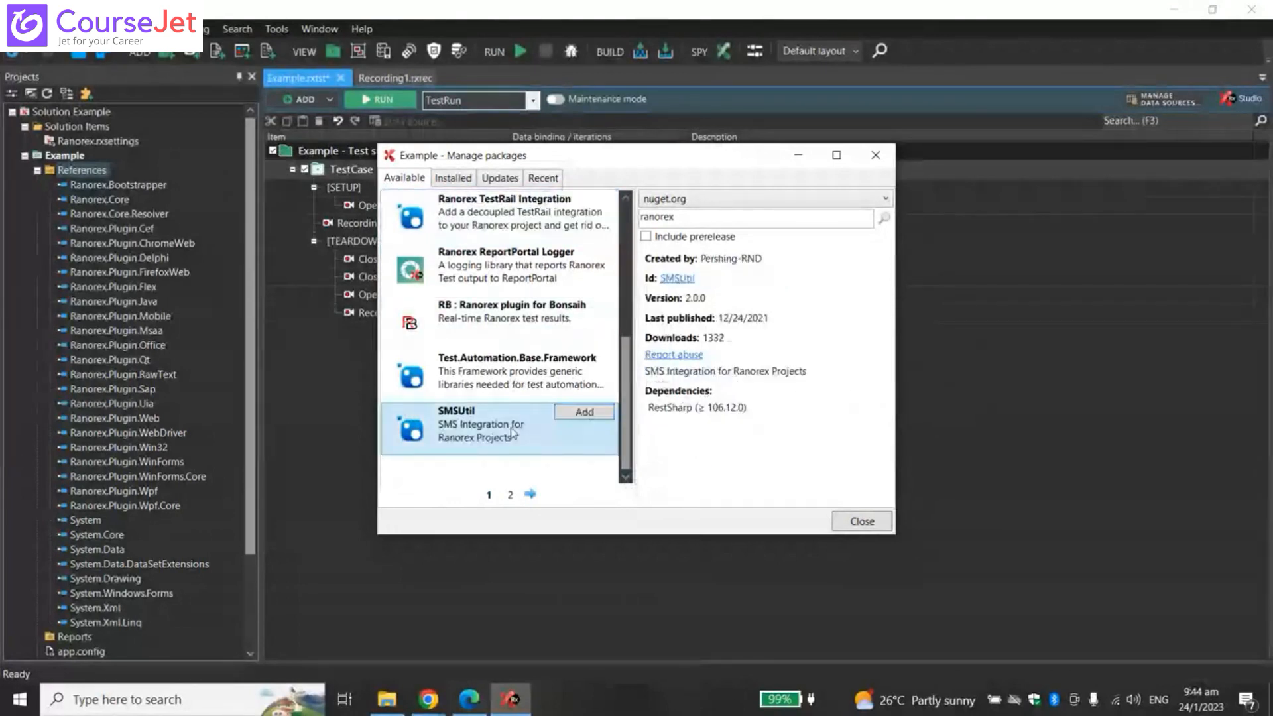
pyautogui.click(512, 388)
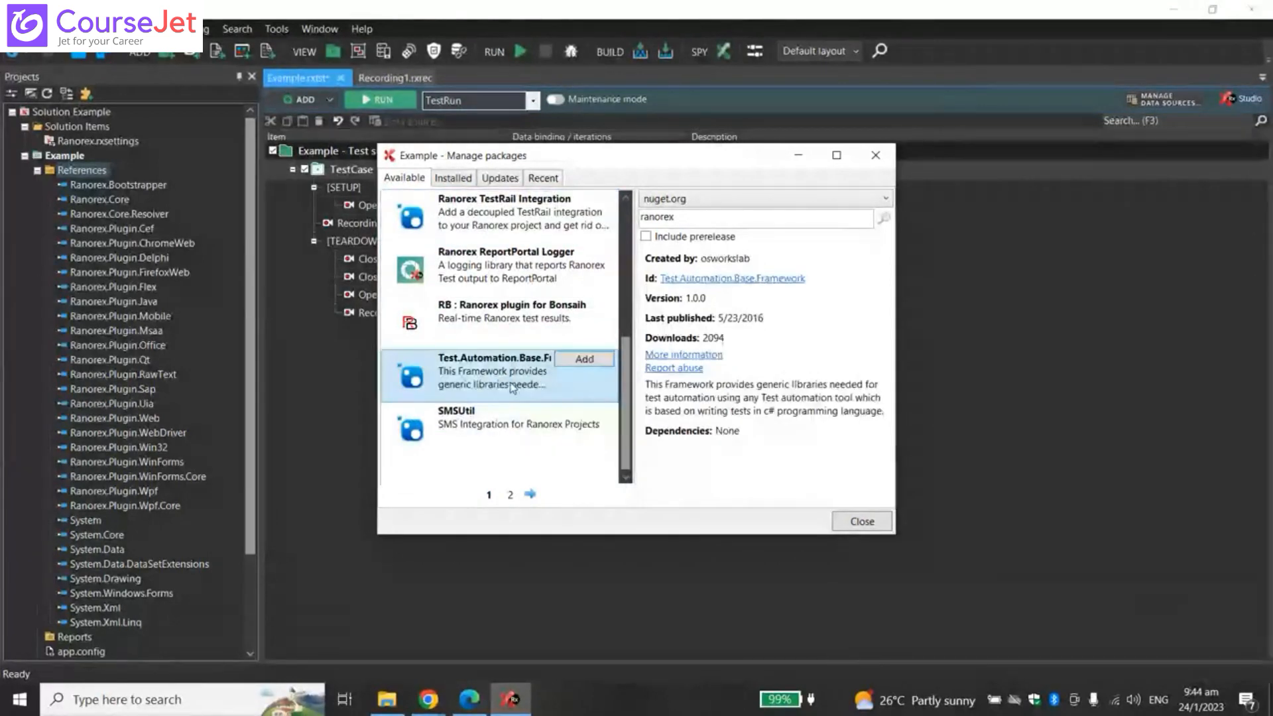
pyautogui.scroll(3, 512, 388)
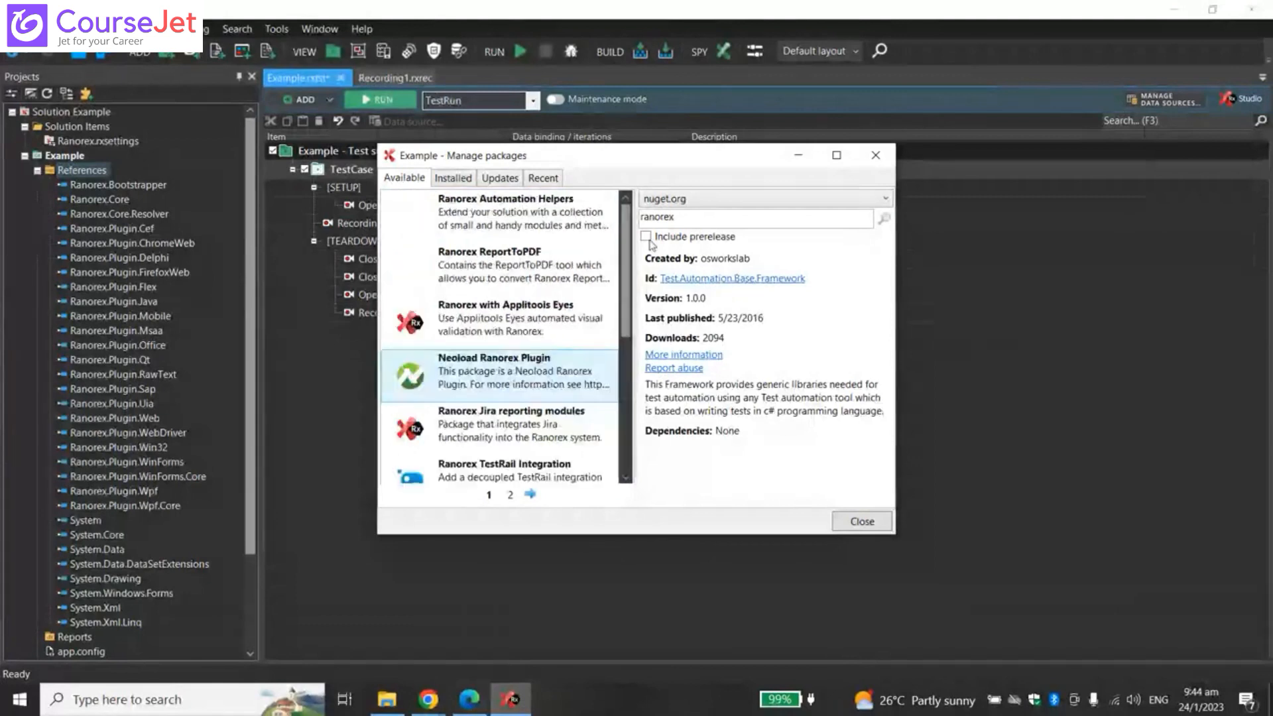
pyautogui.click(875, 155)
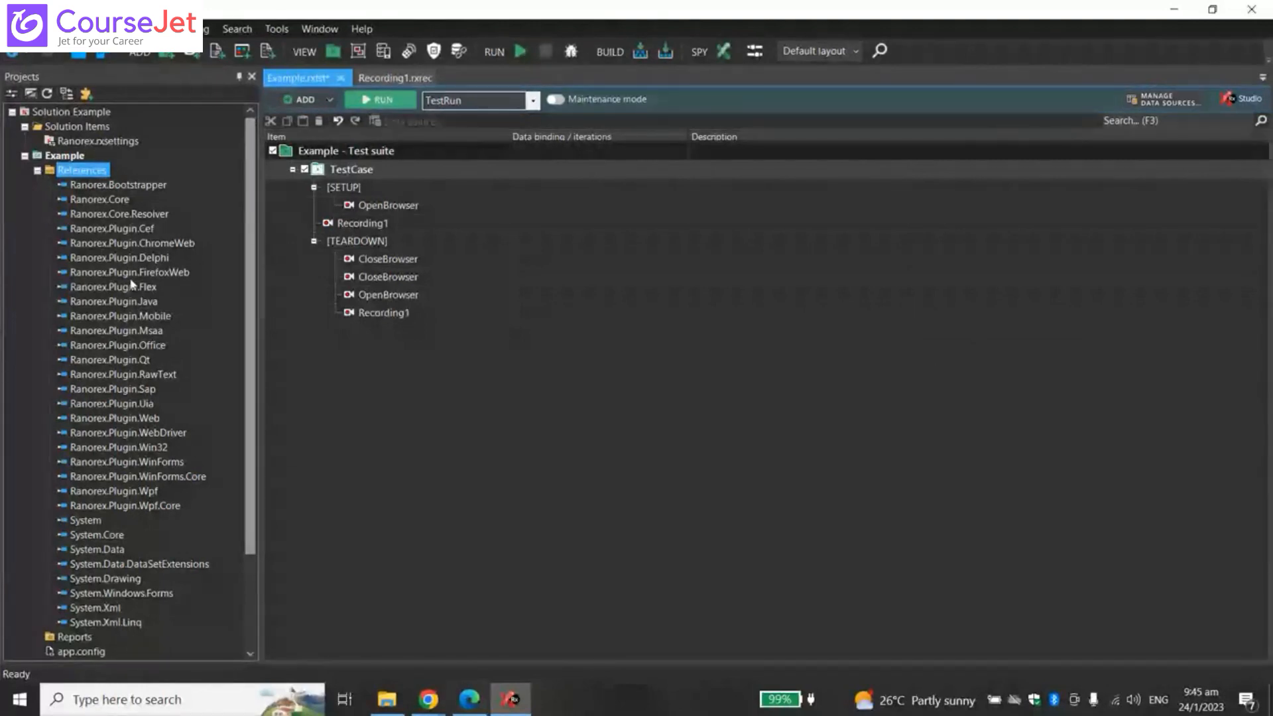
# - Leave the References unchanged after checking its menu, then switch to the TestRail Chrome window
pyautogui.rightClick(88, 173)
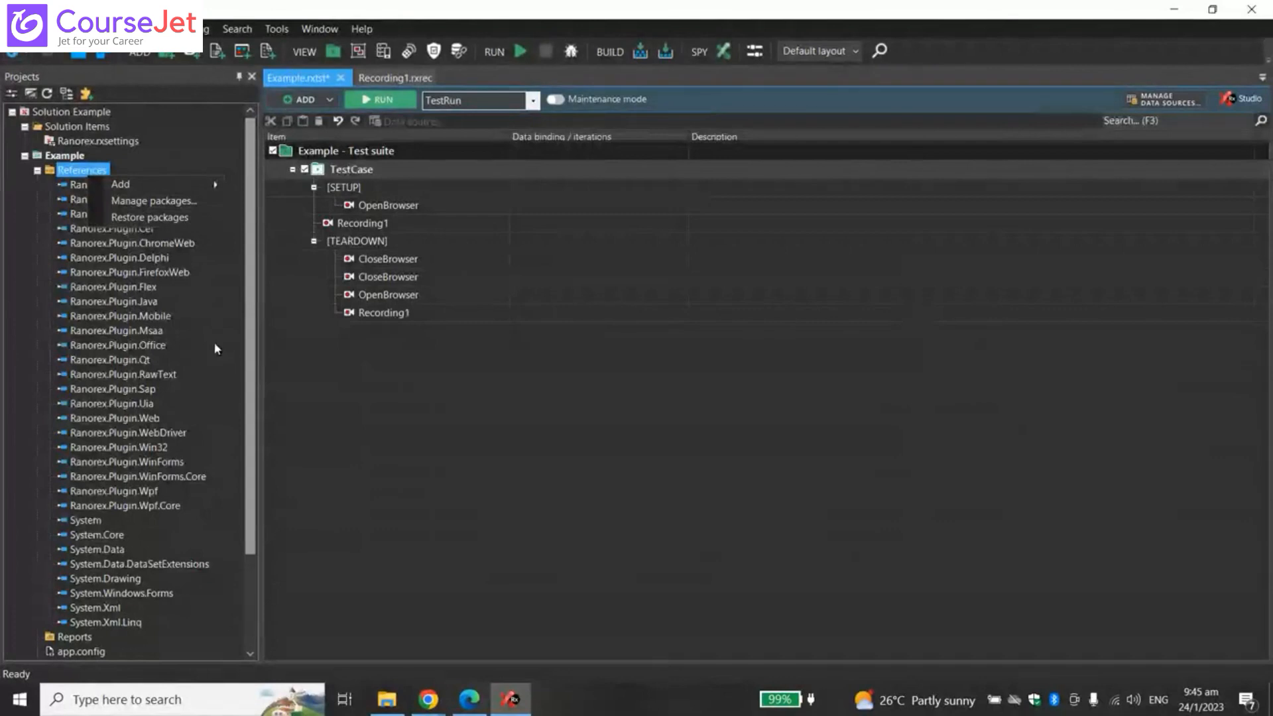
pyautogui.click(379, 405)
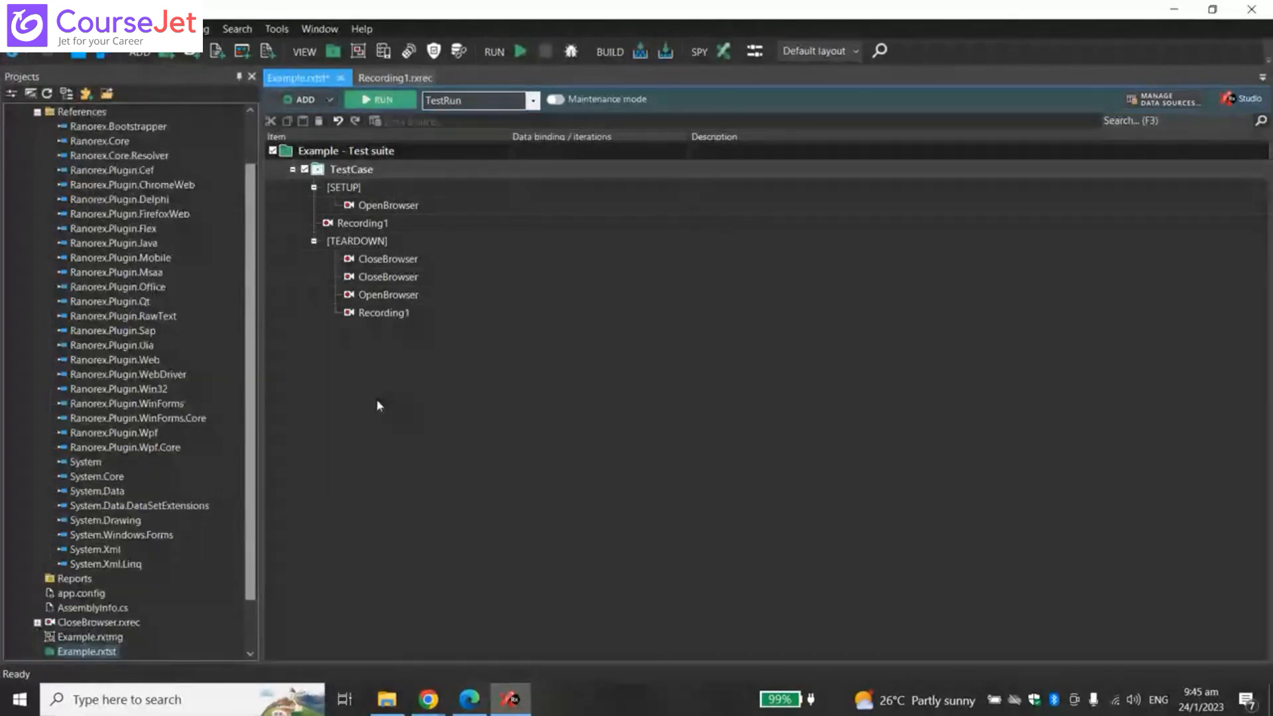
pyautogui.scroll(2, 171, 424)
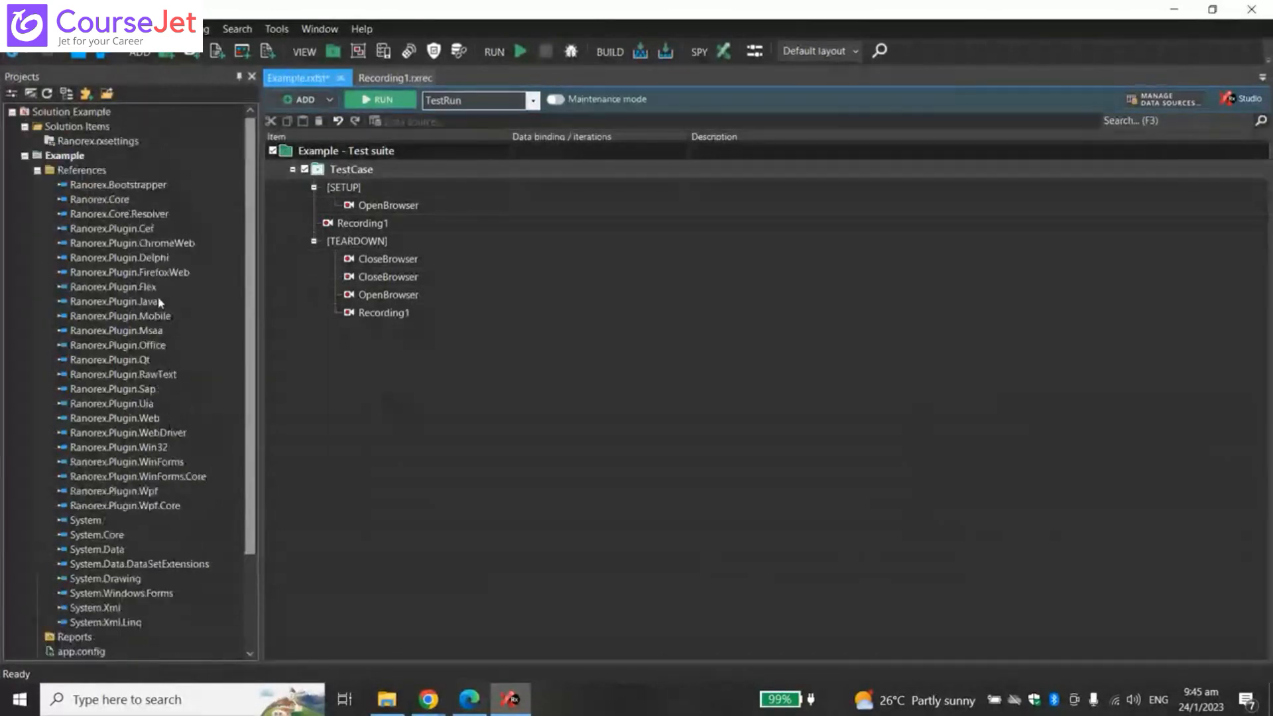
pyautogui.click(37, 171)
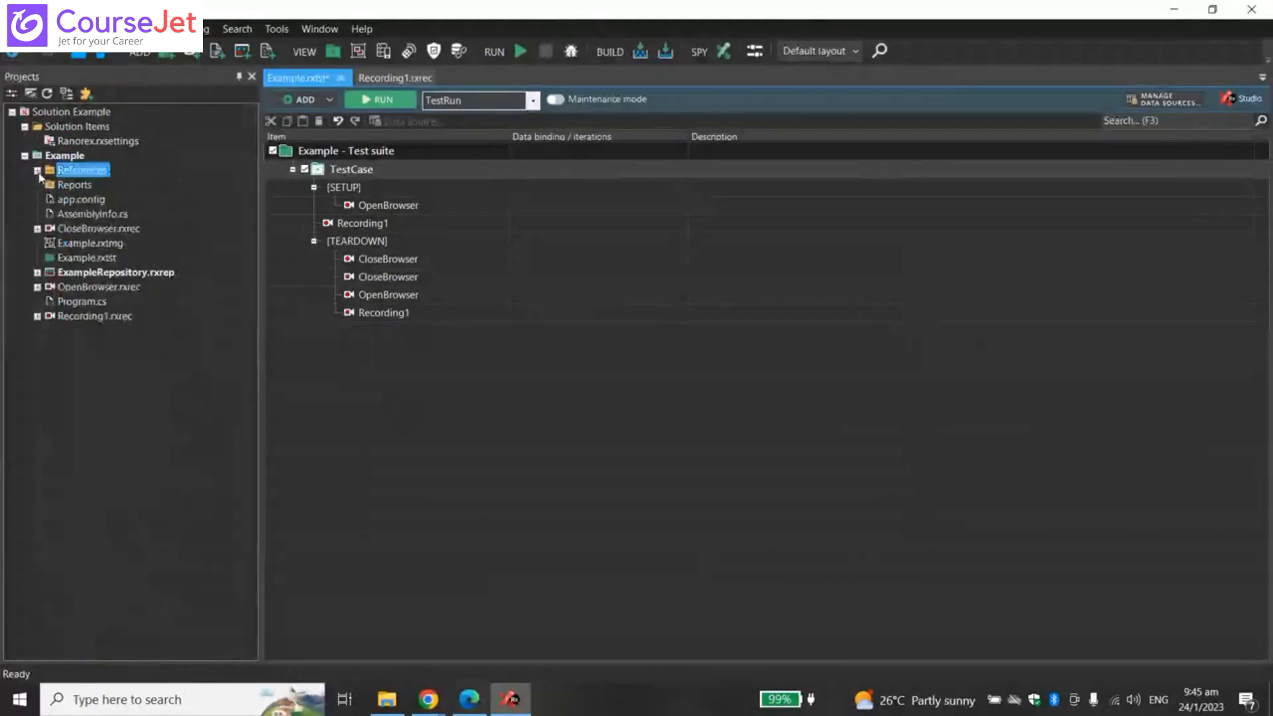
pyautogui.click(37, 171)
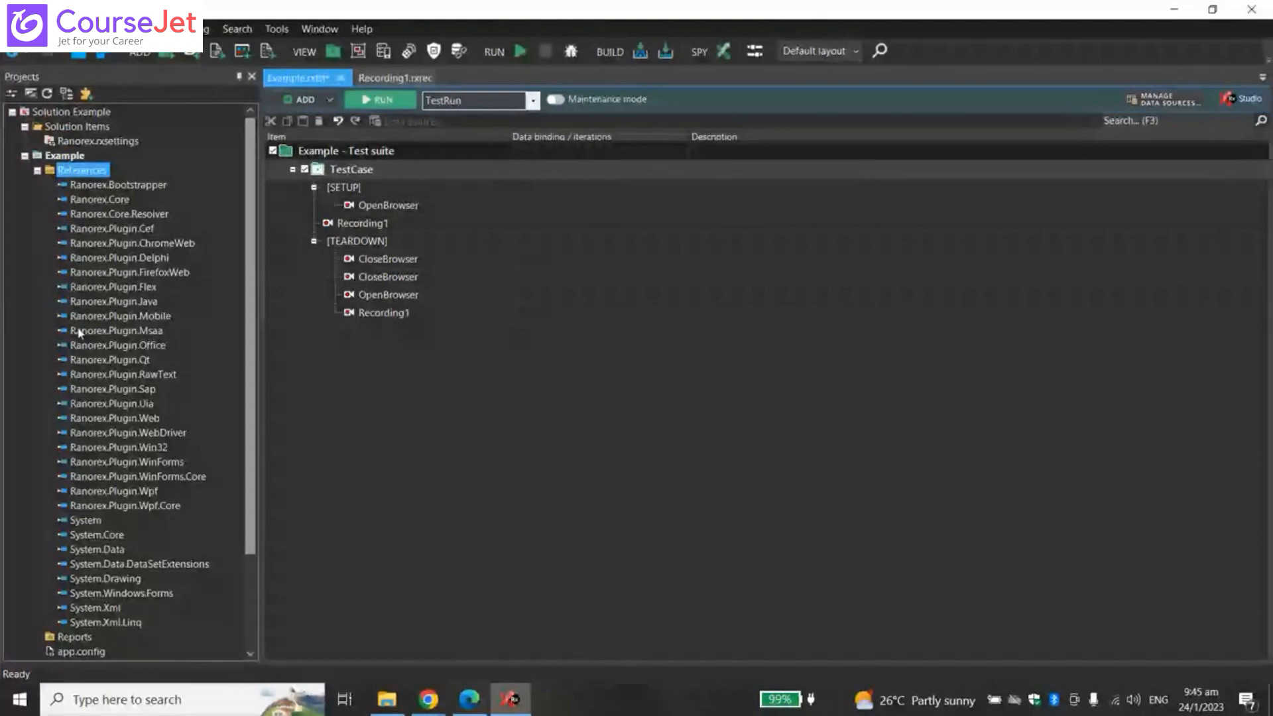
pyautogui.click(429, 699)
pyautogui.click(340, 633)
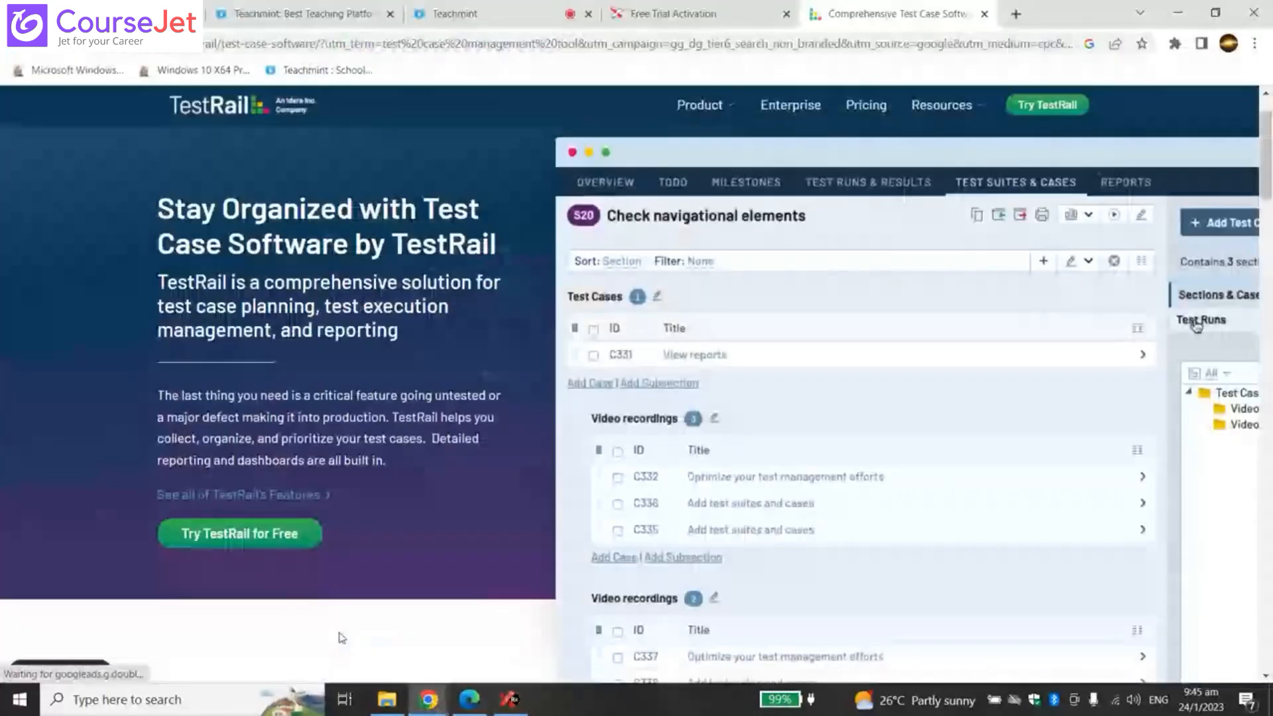
# - Search Google for 'linq' in a new tab, refining to 'linq c#' and 'linq c# tutorial'
pyautogui.click(1016, 16)
pyautogui.write('lin')
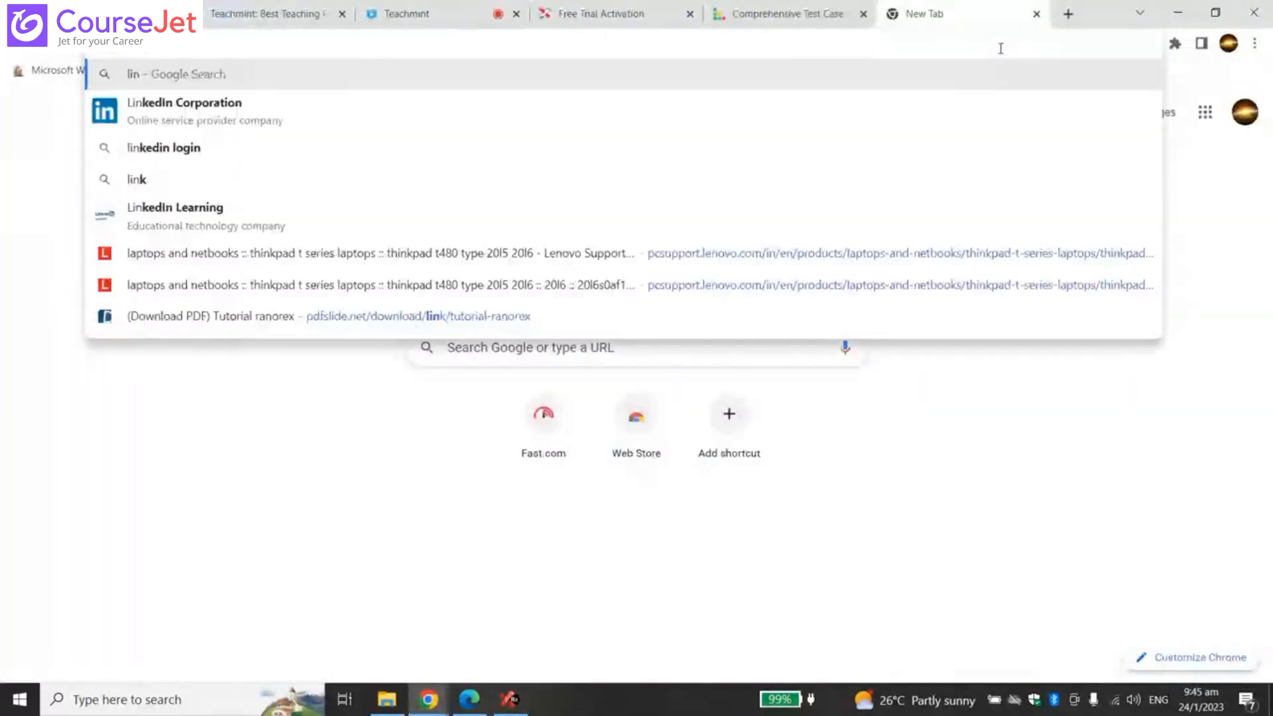
pyautogui.write('q')
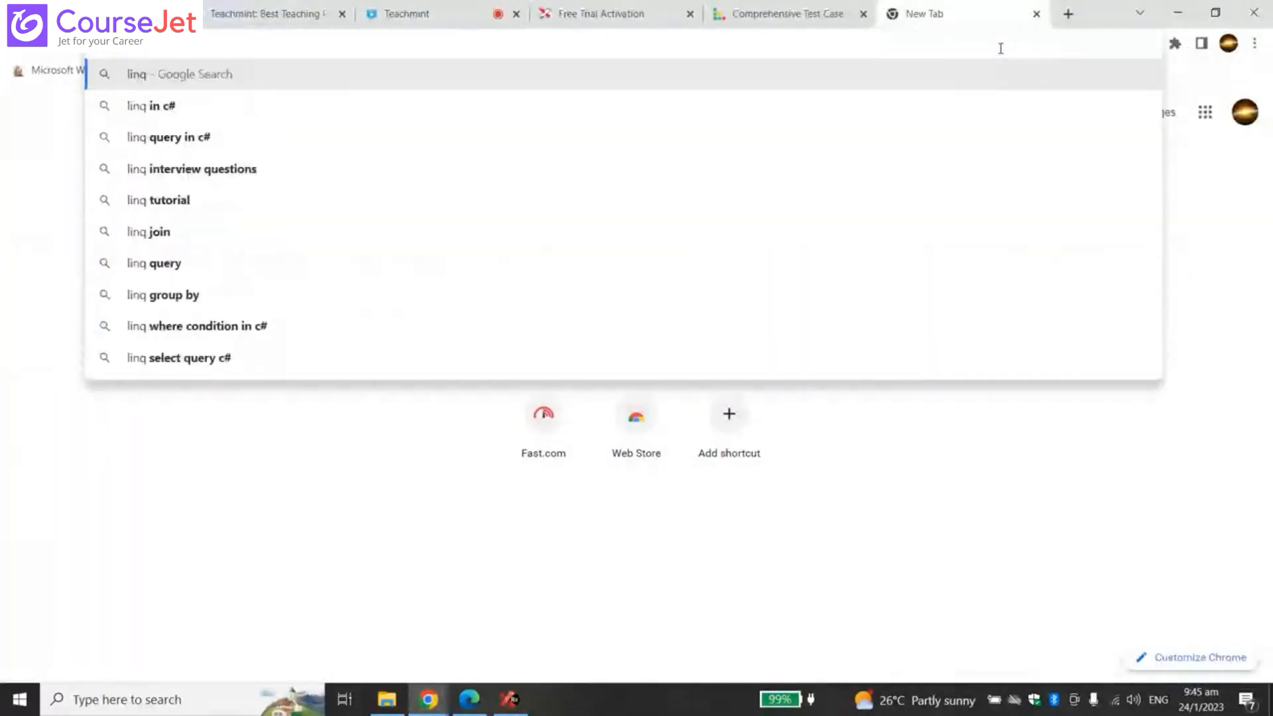
pyautogui.press('Return')
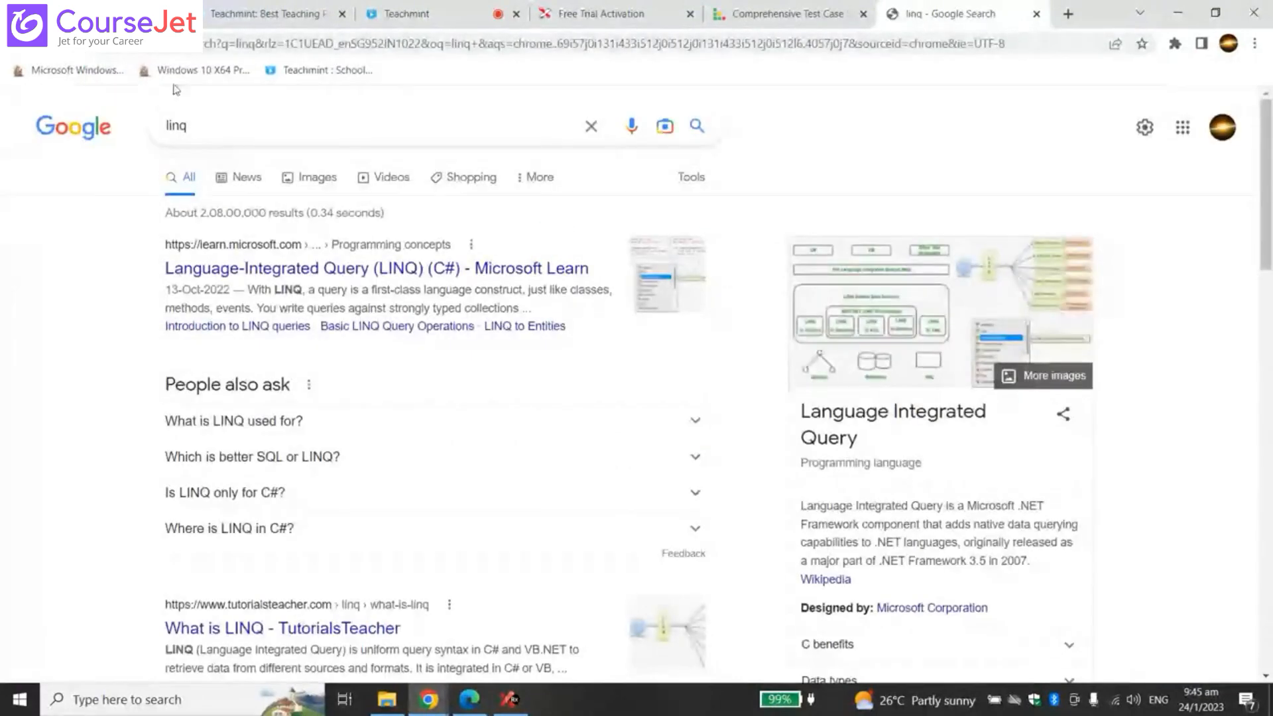
pyautogui.click(256, 128)
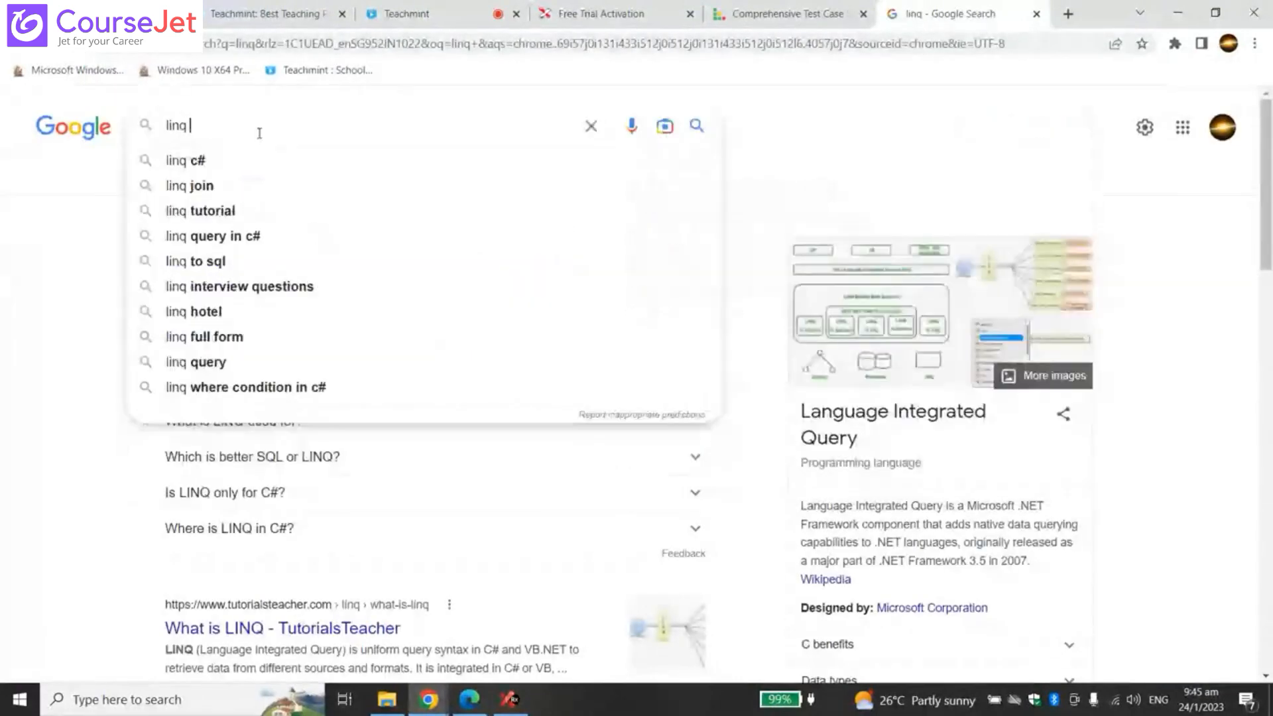
pyautogui.click(213, 161)
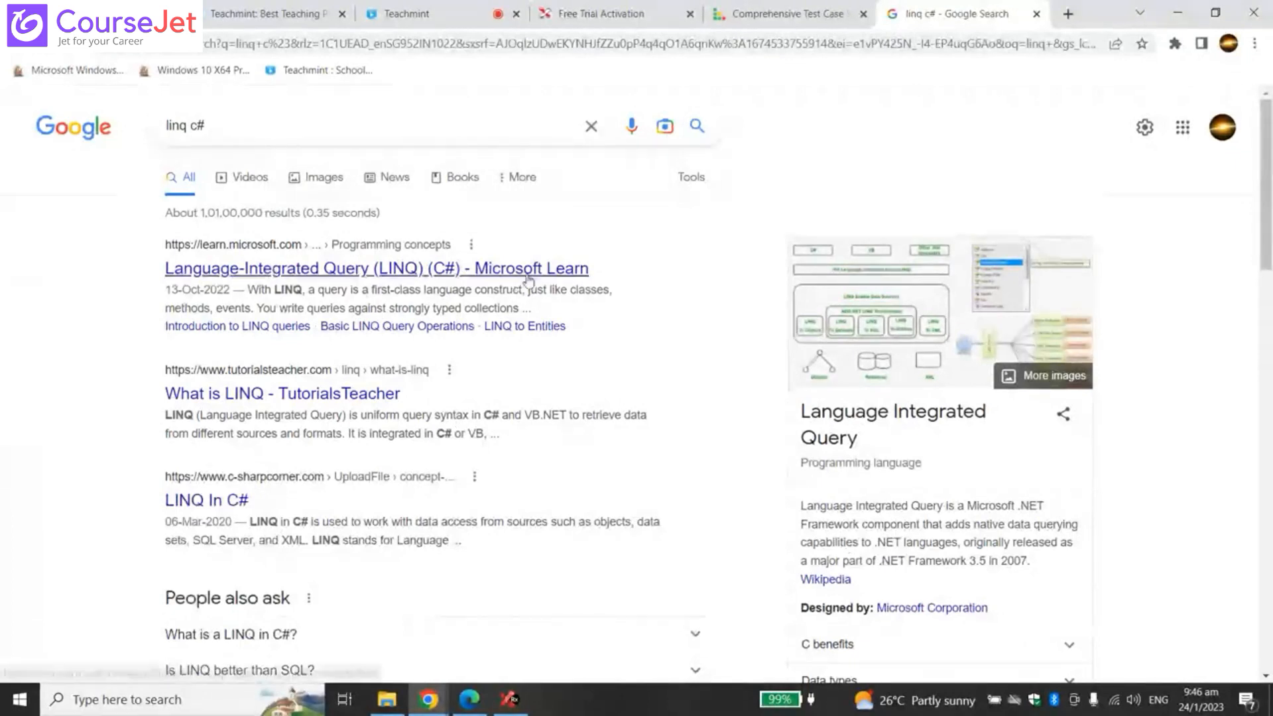
pyautogui.click(234, 123)
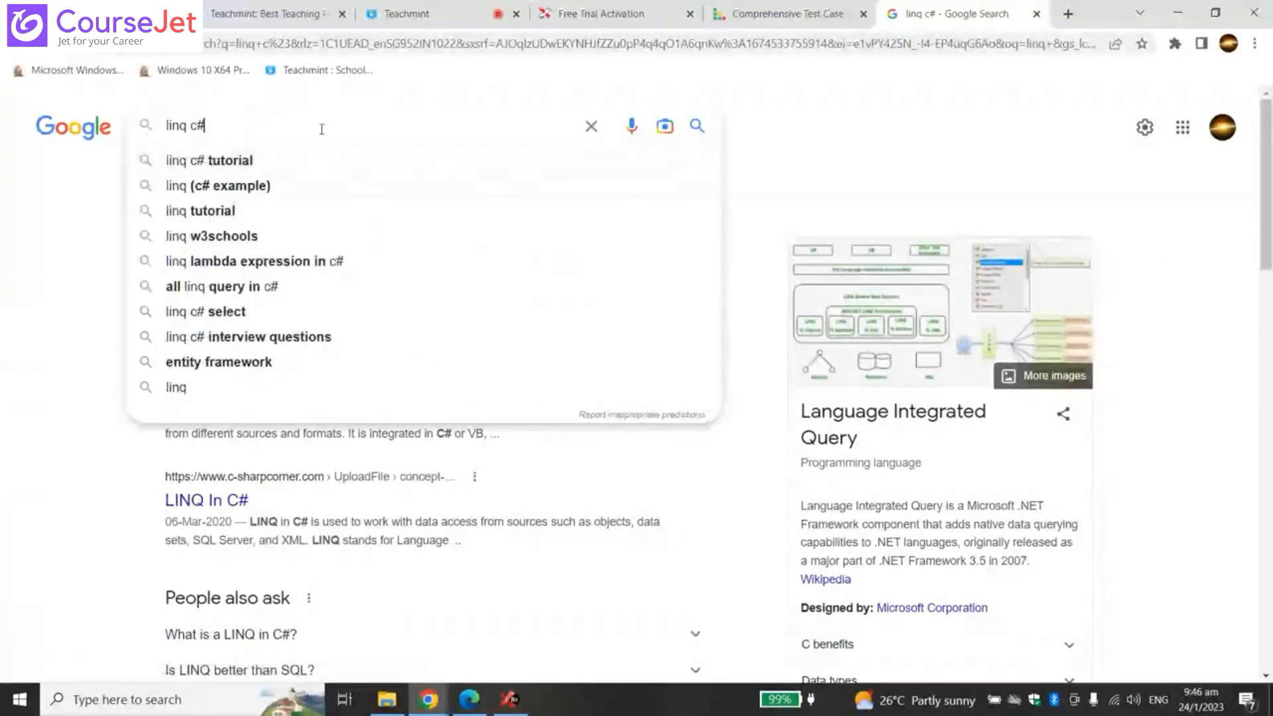
pyautogui.click(292, 161)
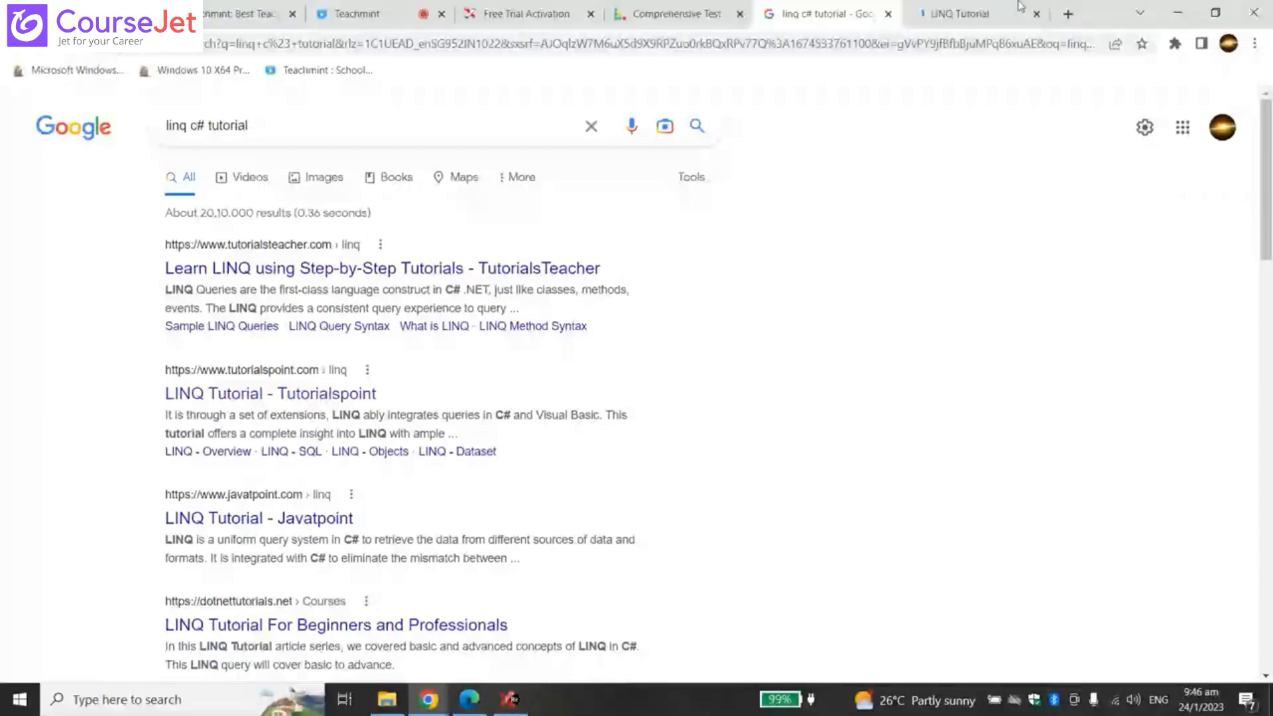
# - Skim the Tutorialspoint LINQ Tutorial introduction, audience and prerequisites, then switch back to Ranorex Studio
pyautogui.click(1020, 6)
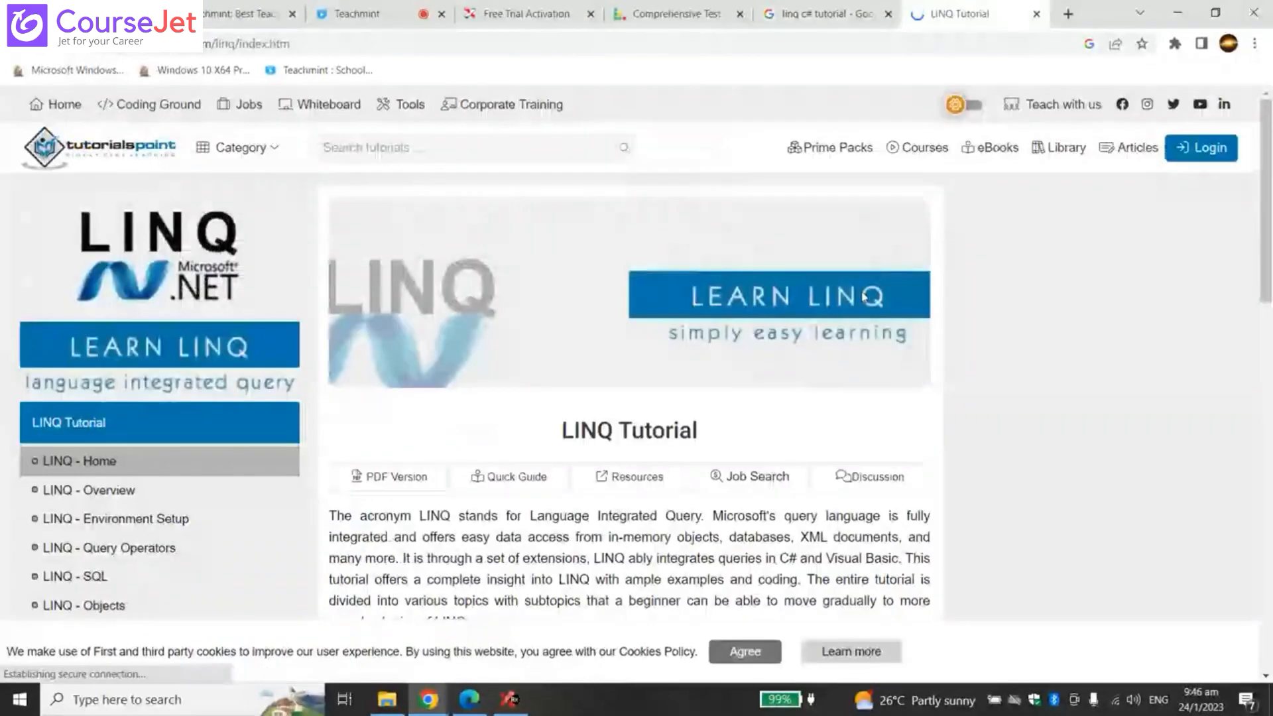
pyautogui.scroll(-5, 865, 298)
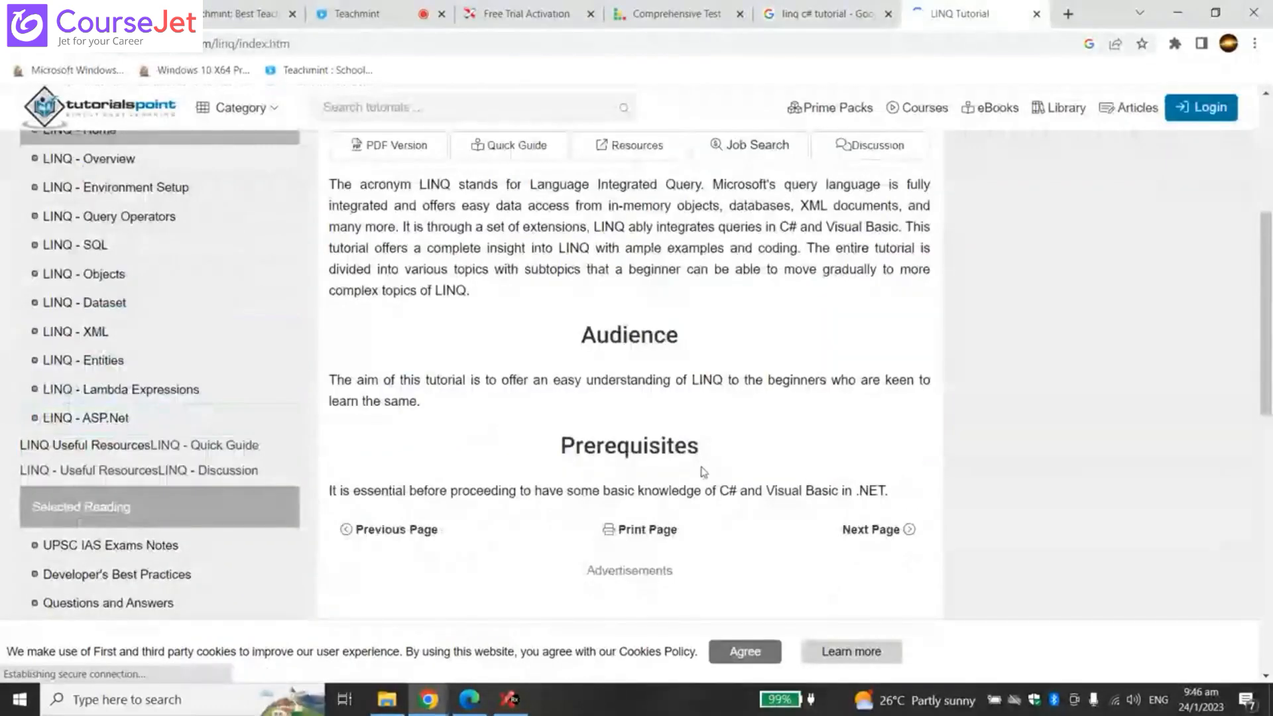
pyautogui.scroll(-4, 704, 472)
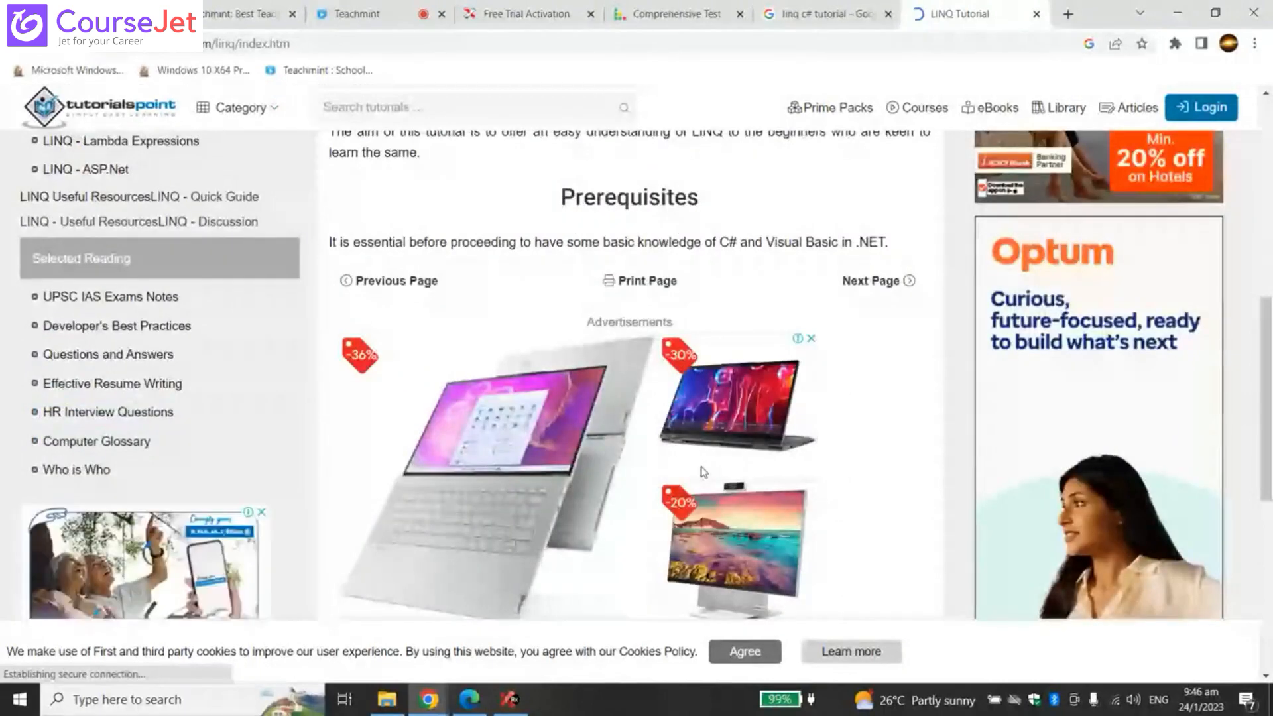
pyautogui.scroll(4, 210, 404)
pyautogui.scroll(1, 612, 387)
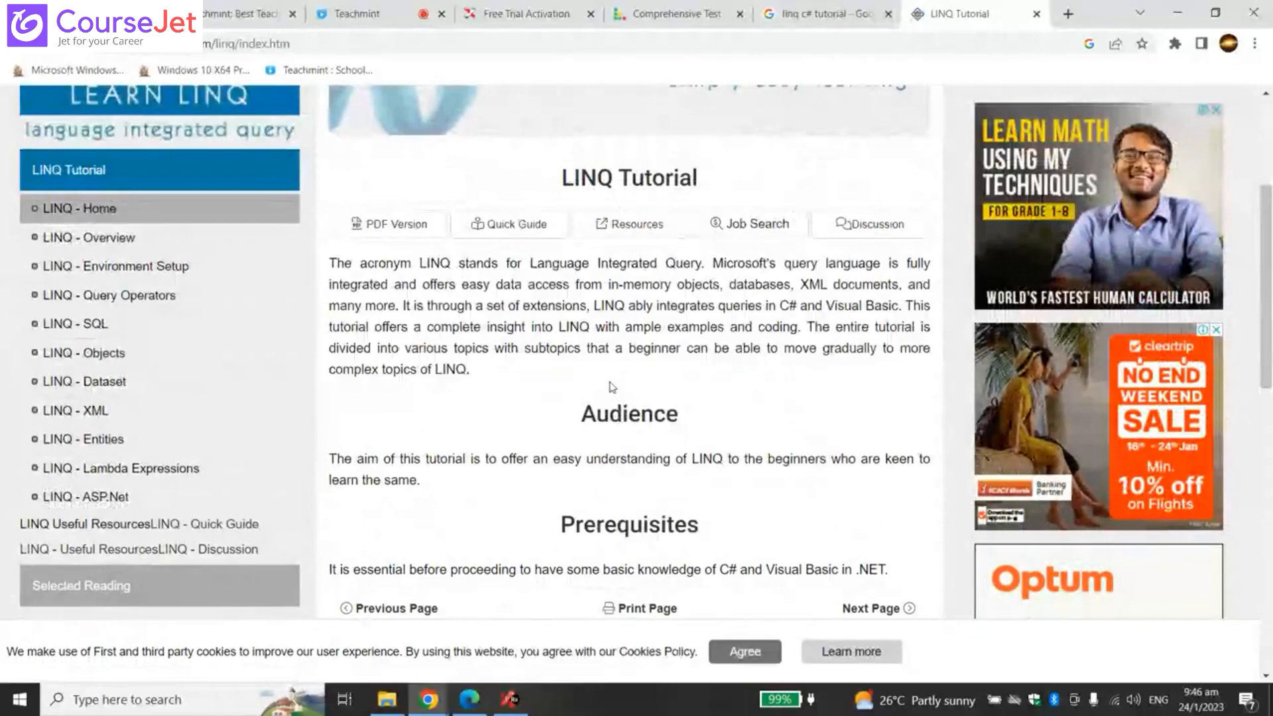
pyautogui.click(518, 703)
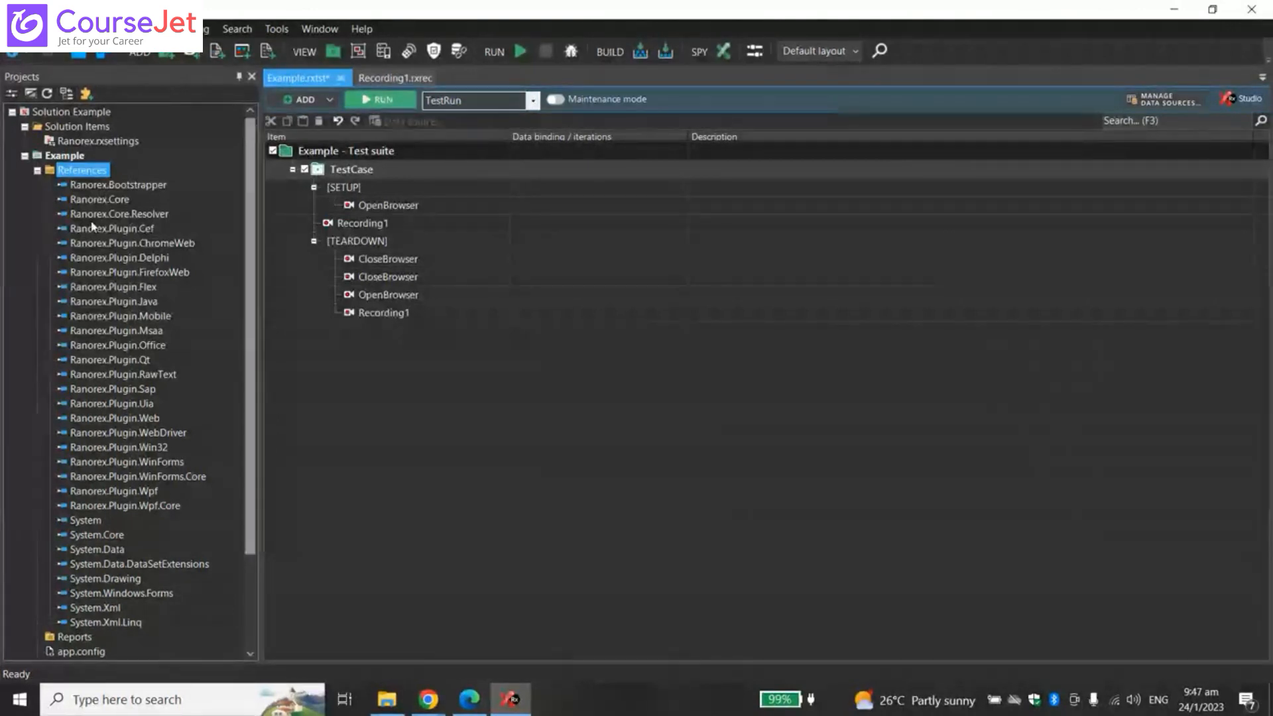
# - Review app.config's supportedRuntime v4.0/v2.0.50727 and enforceFIPSPolicy false entries, then reopen Example.rxtst
pyautogui.click(38, 170)
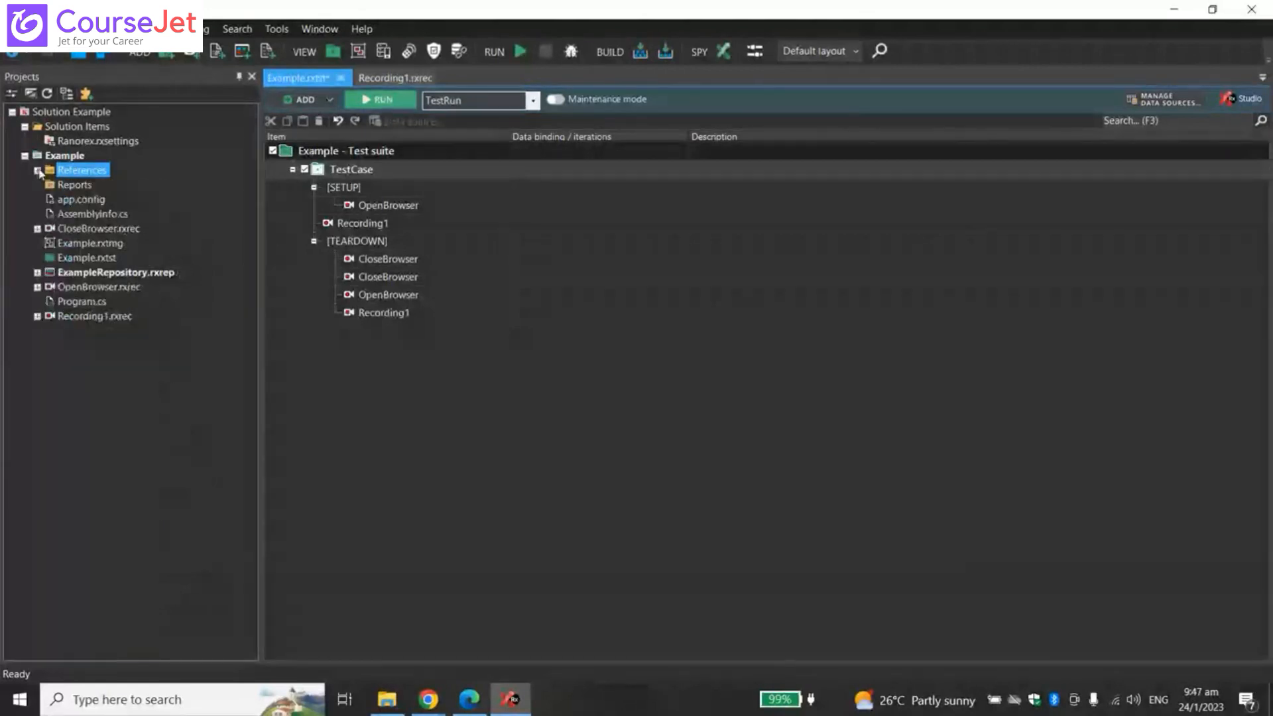
pyautogui.click(74, 185)
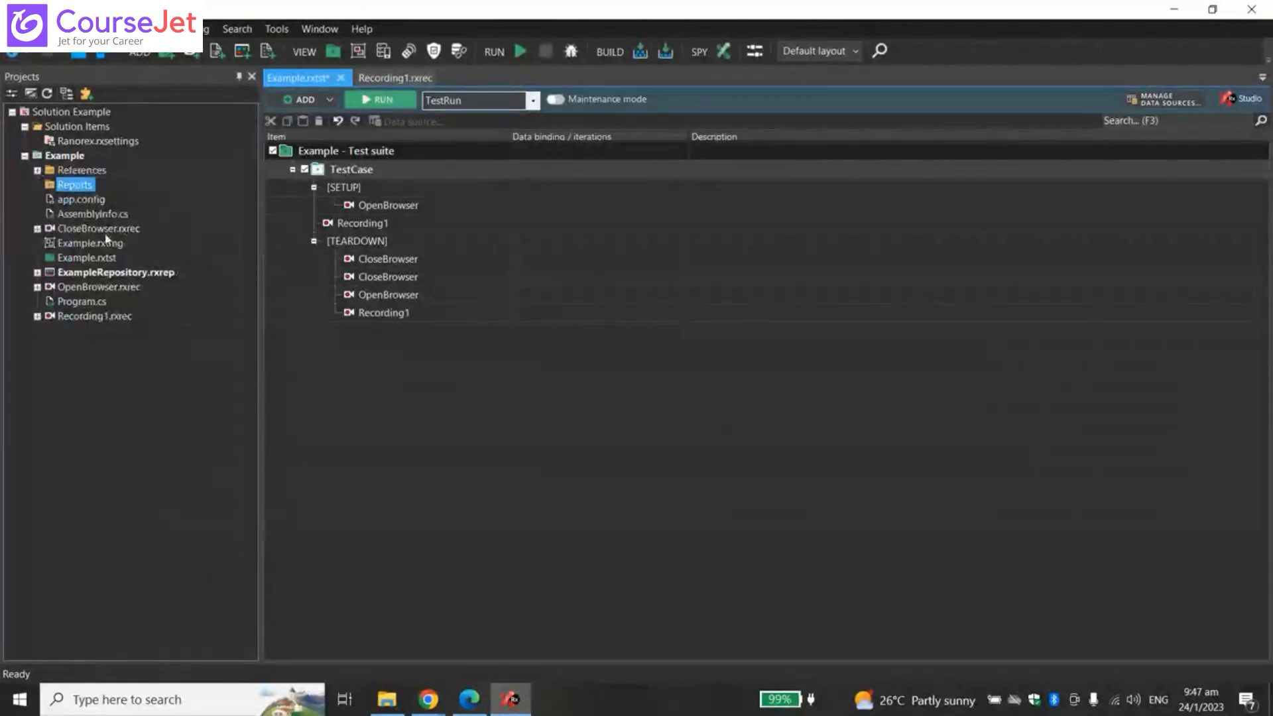
pyautogui.doubleClick(92, 205)
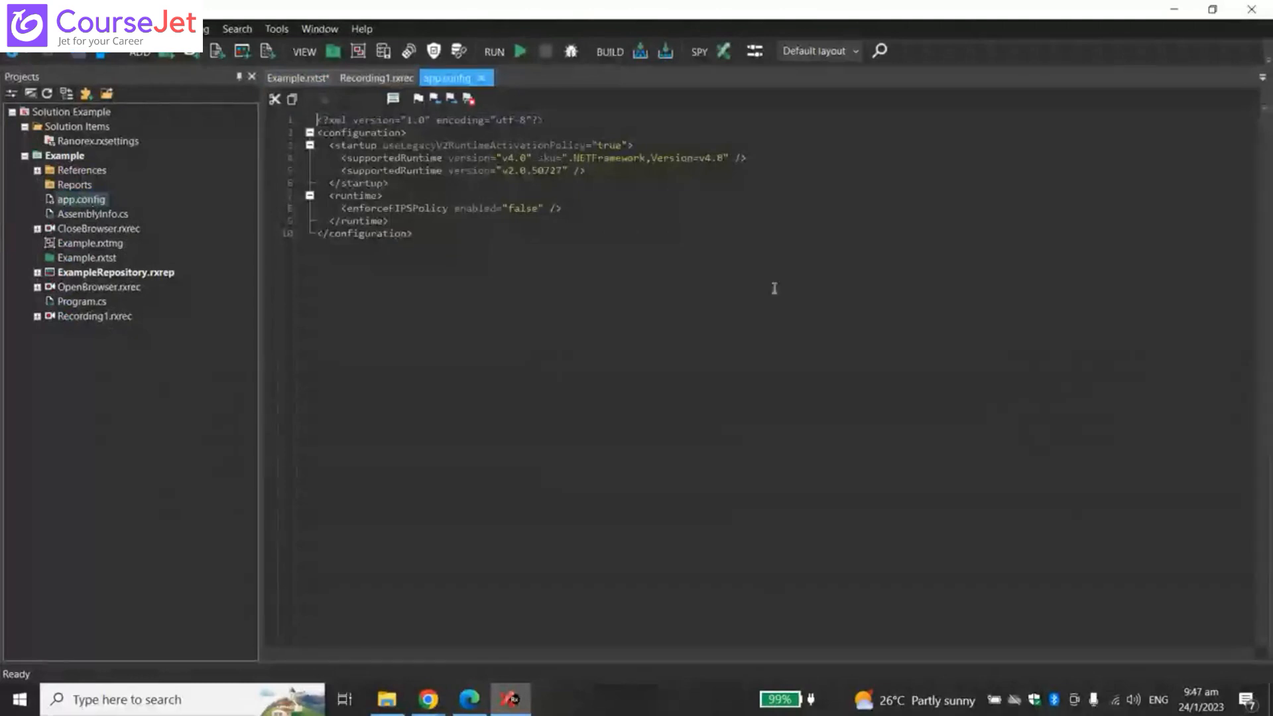
pyautogui.click(445, 236)
pyautogui.click(450, 219)
pyautogui.click(375, 353)
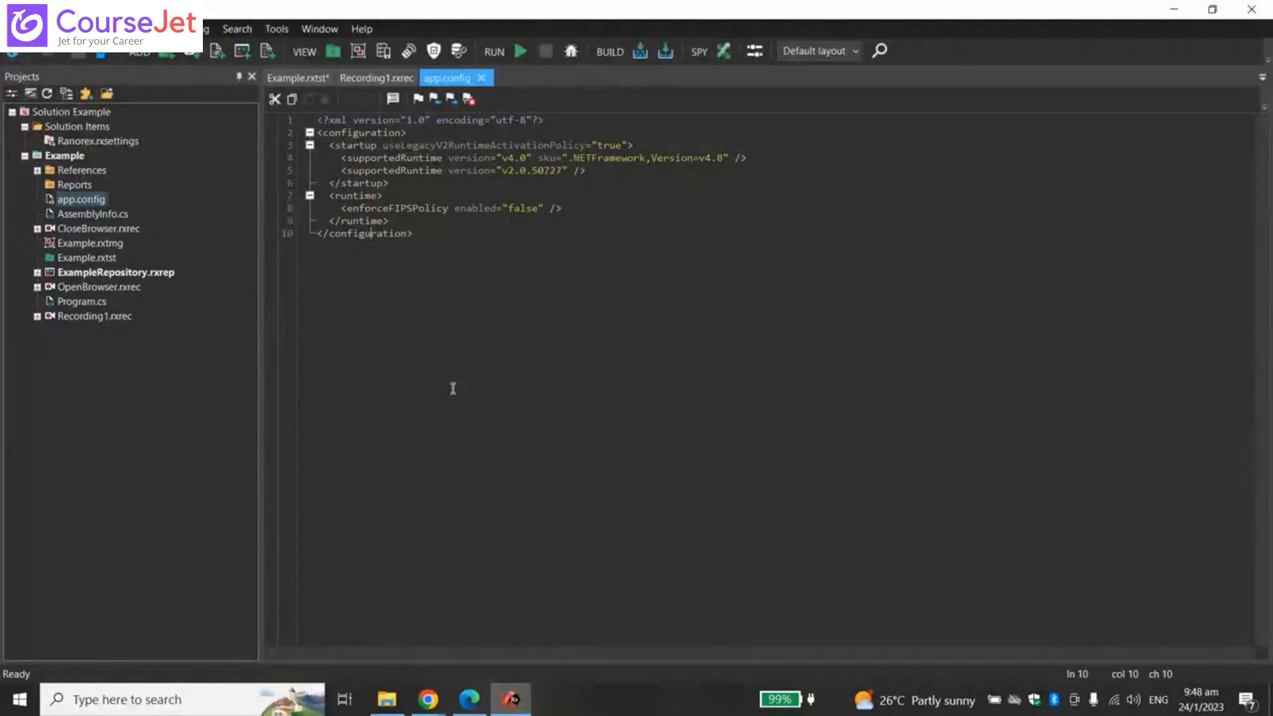
pyautogui.click(408, 222)
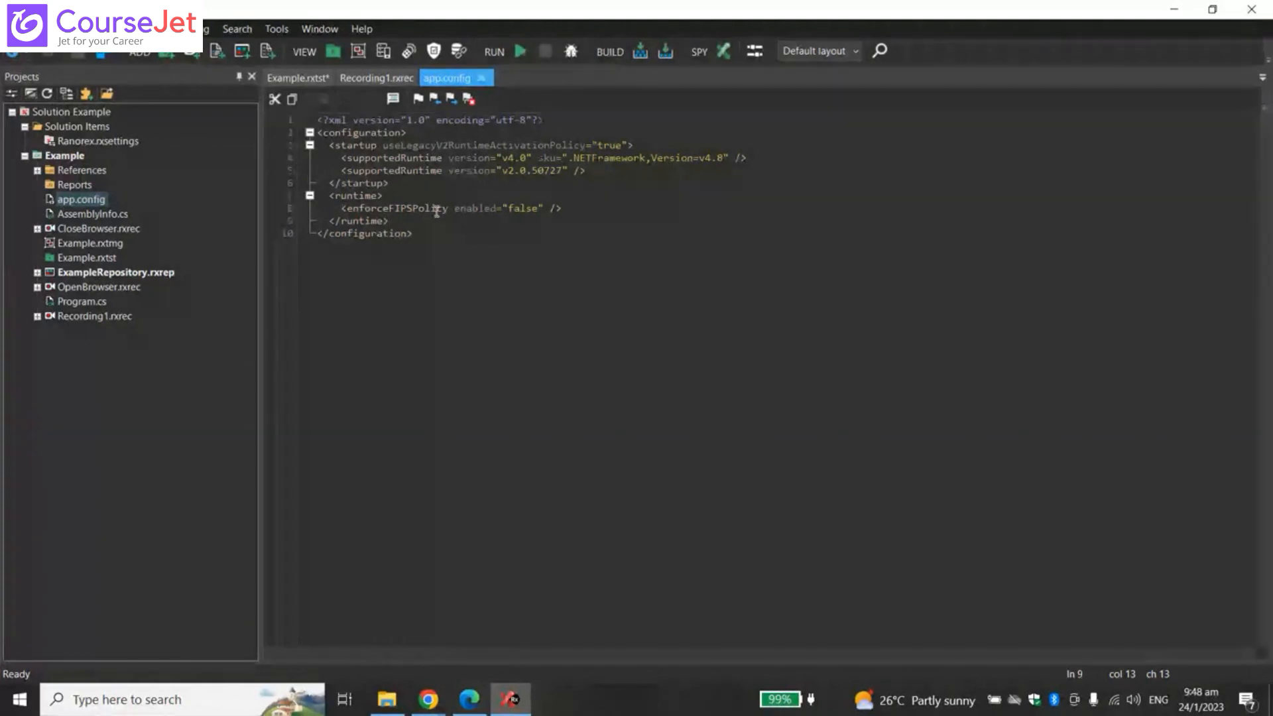
pyautogui.click(480, 326)
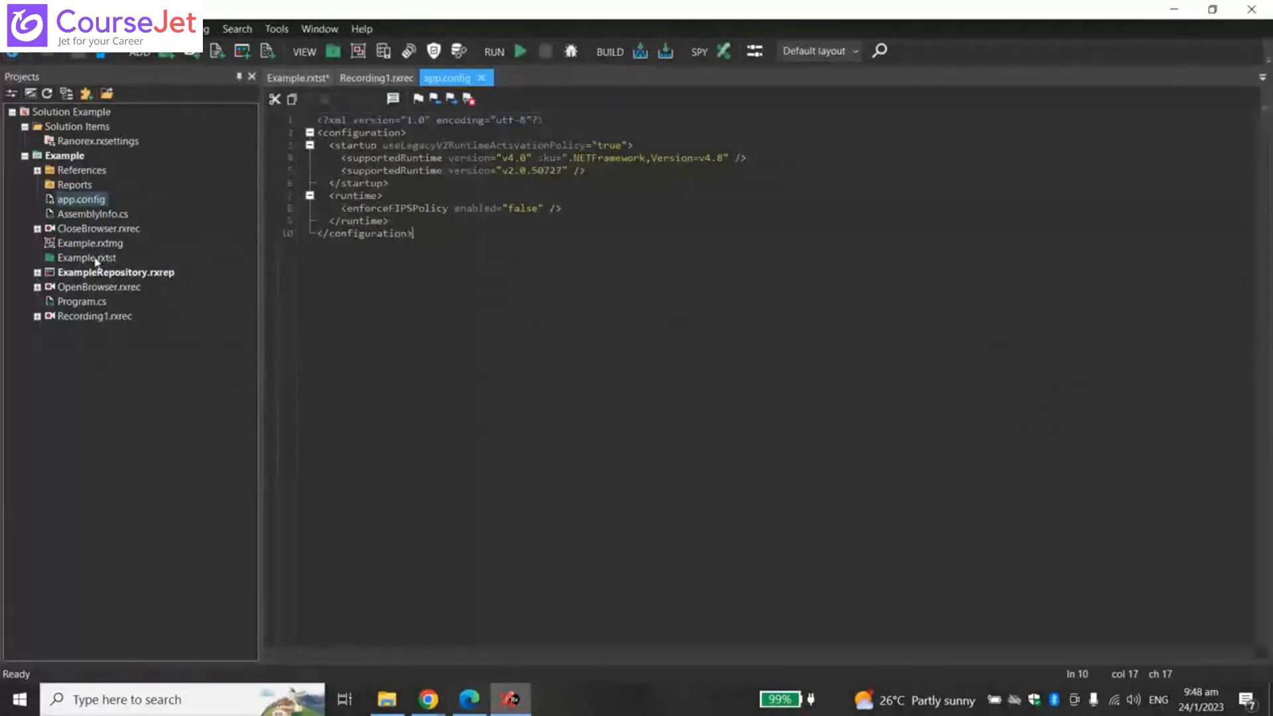
pyautogui.doubleClick(96, 258)
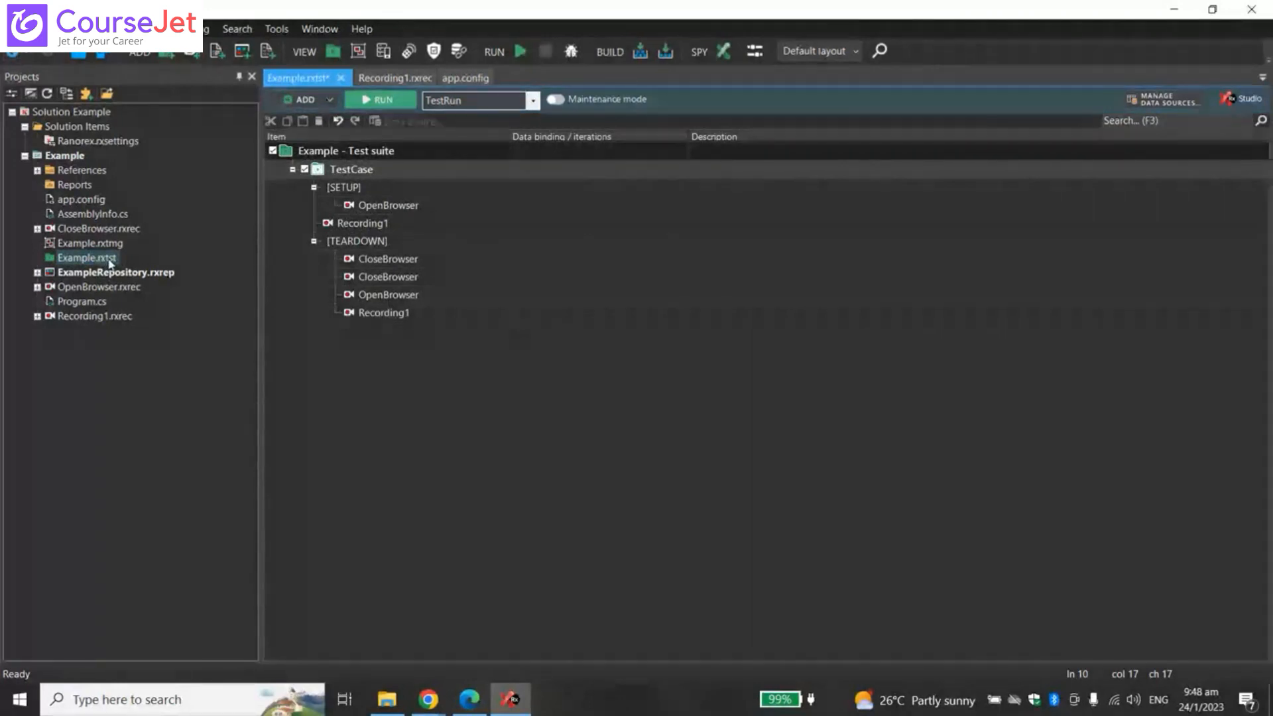
# - Close the extra Recording1 editor and collapse the Example suite's [TEARDOWN] node
pyautogui.click(406, 78)
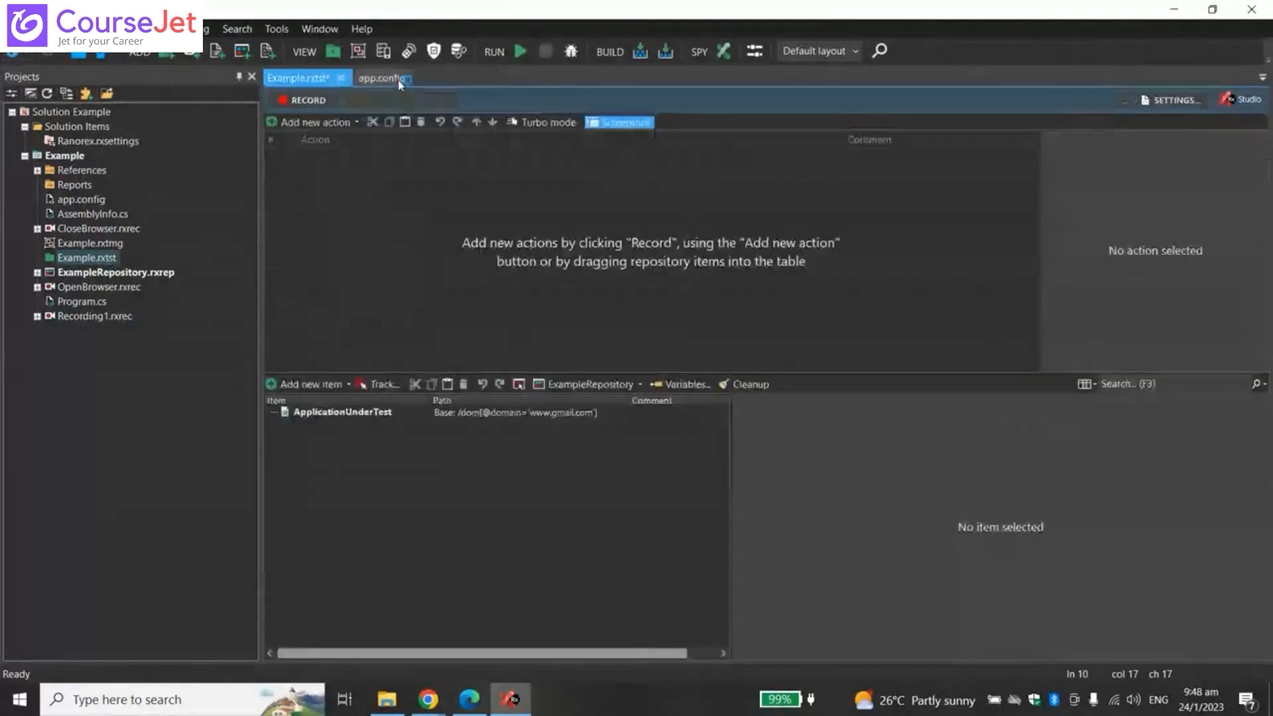
pyautogui.click(407, 79)
pyautogui.click(314, 242)
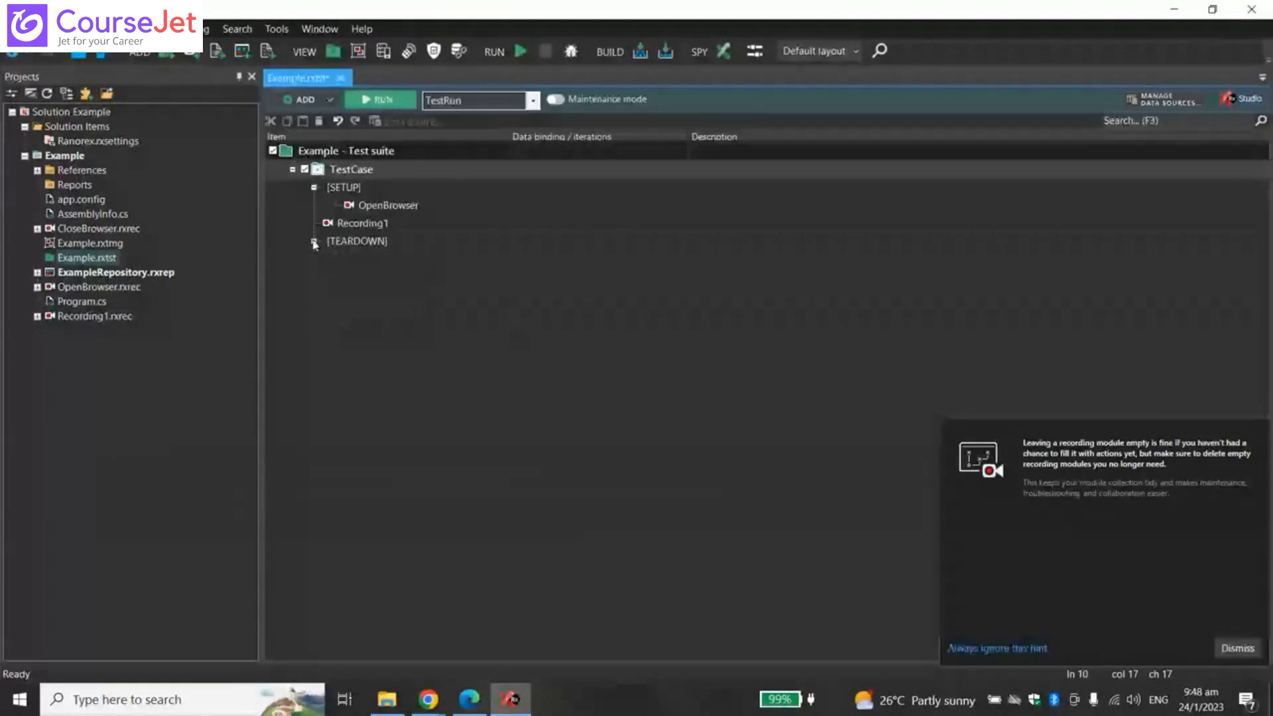
pyautogui.click(314, 242)
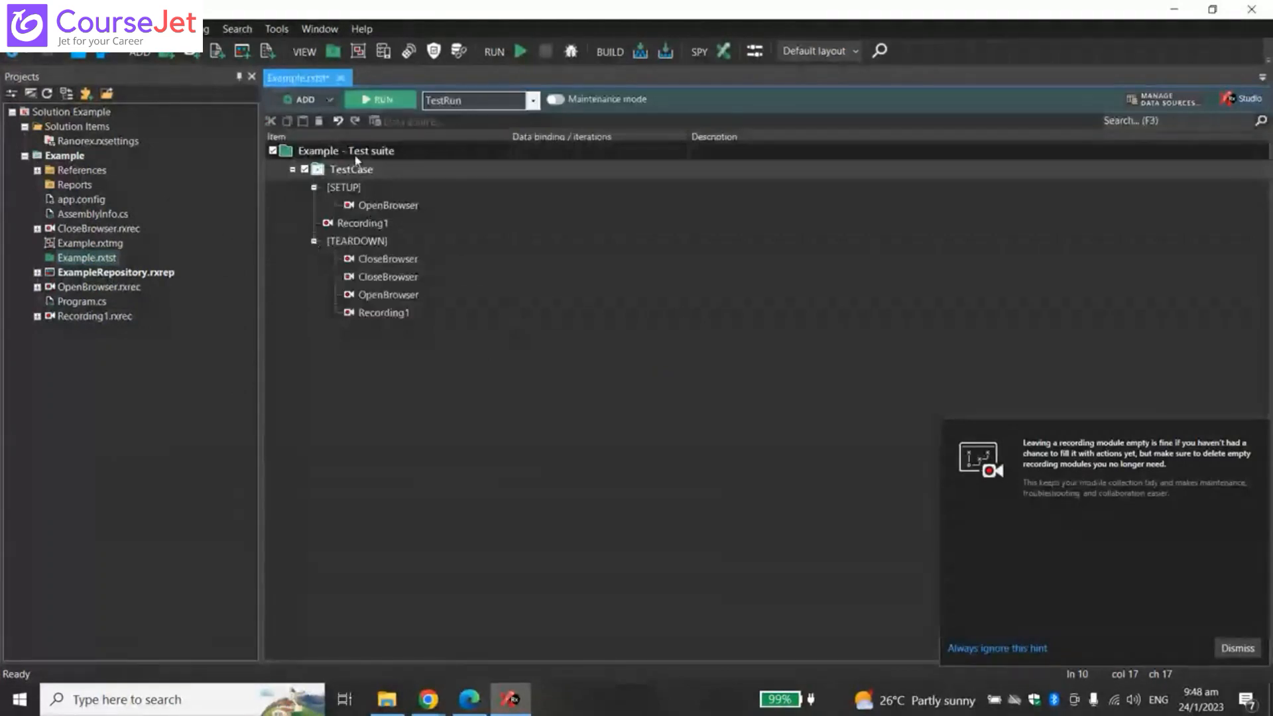
pyautogui.click(407, 157)
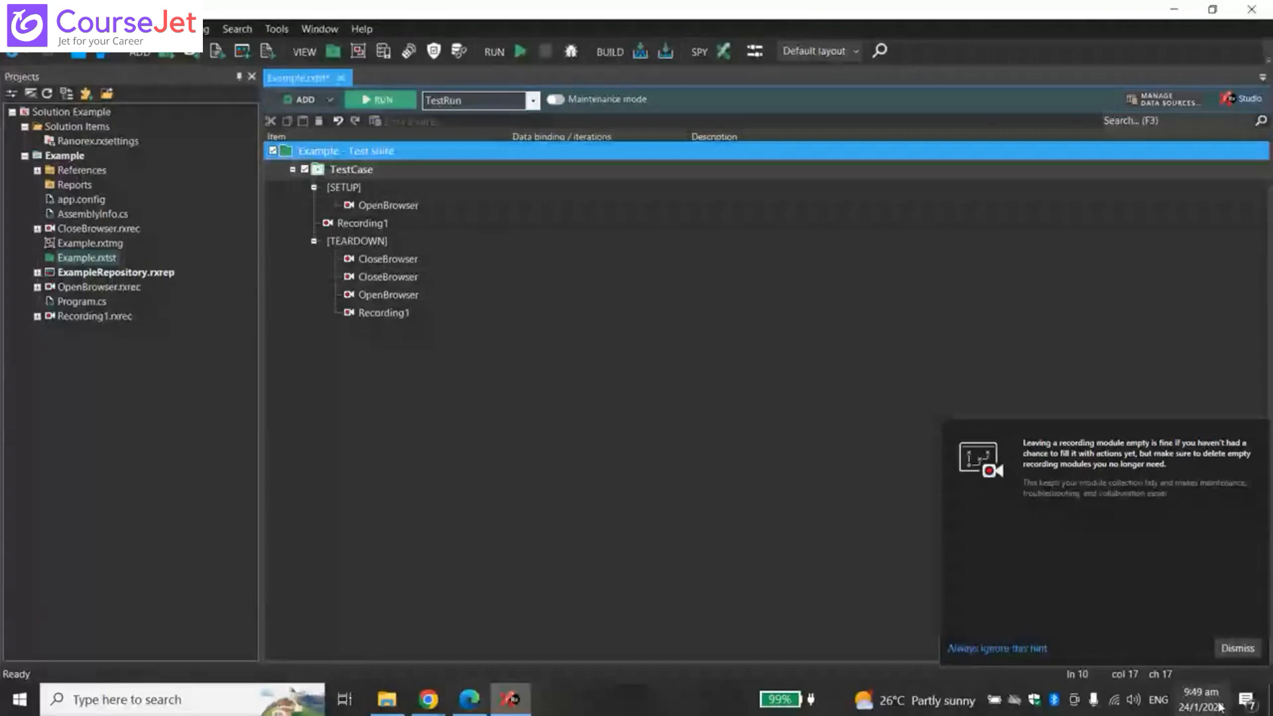
pyautogui.click(314, 242)
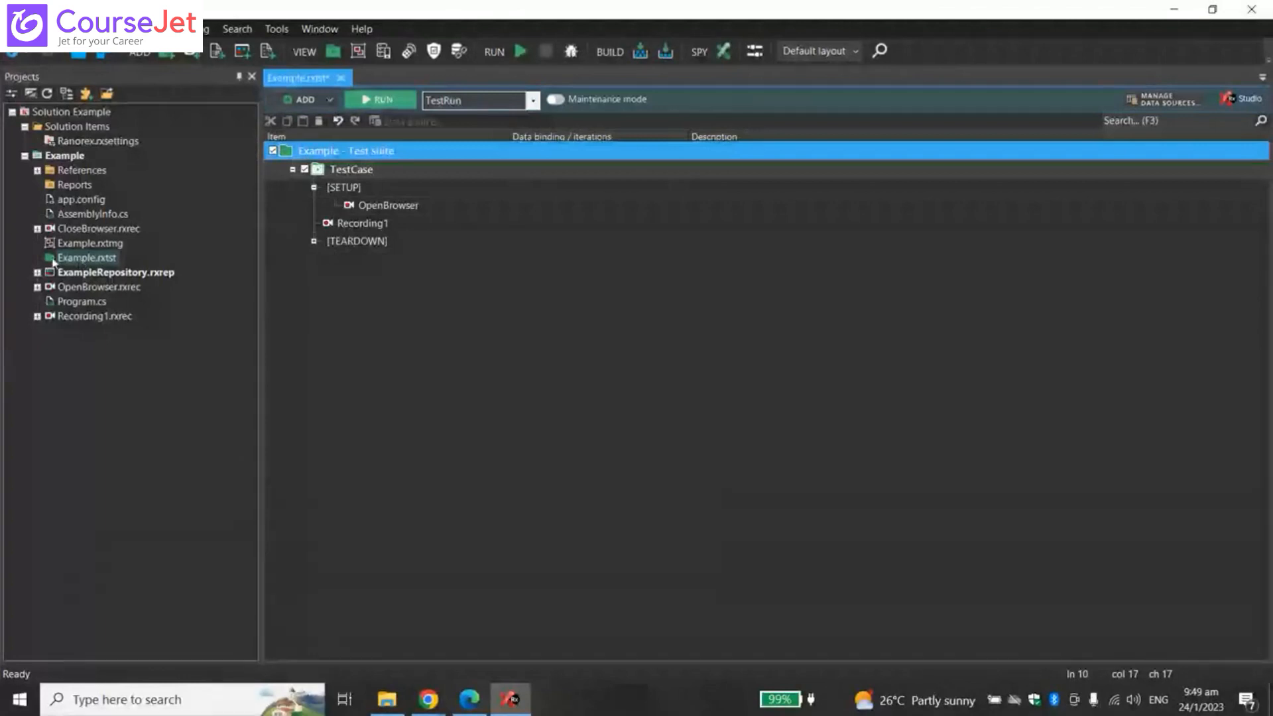
# - Select Example.rxtst in the Projects tree, start renaming it, and switch to the Chrome windows
pyautogui.click(79, 258)
pyautogui.click(77, 259)
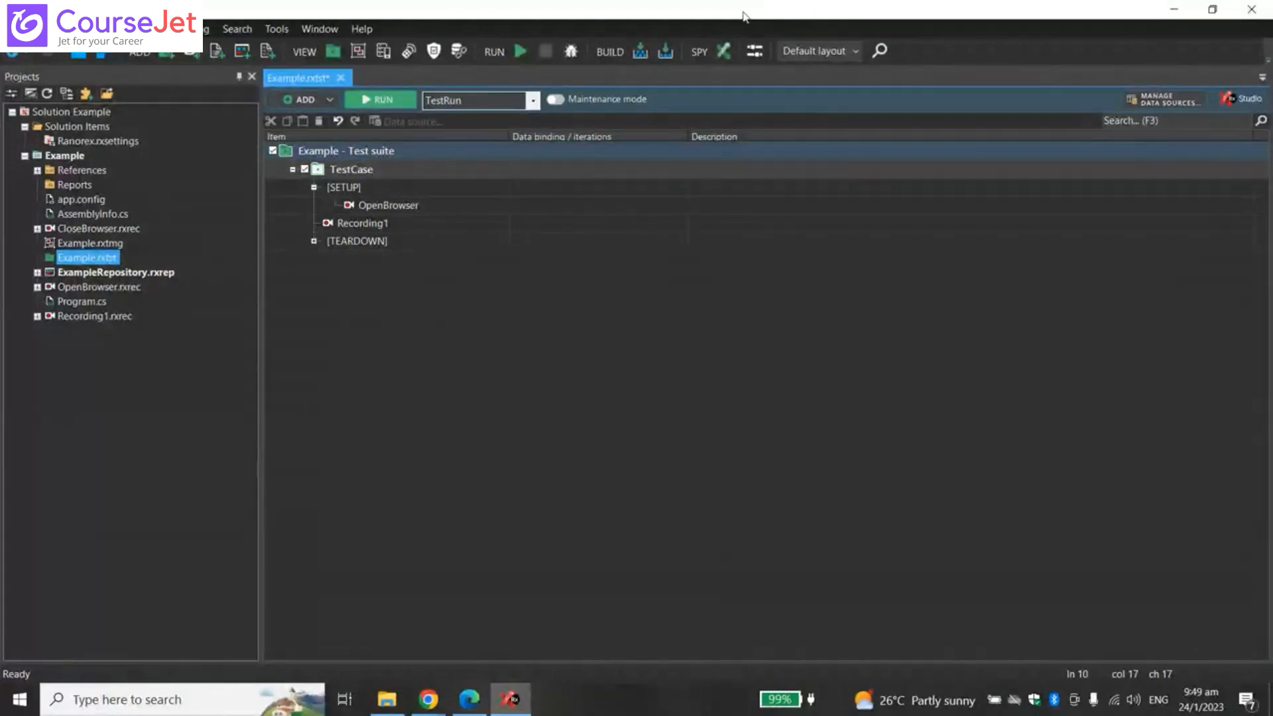
pyautogui.click(426, 709)
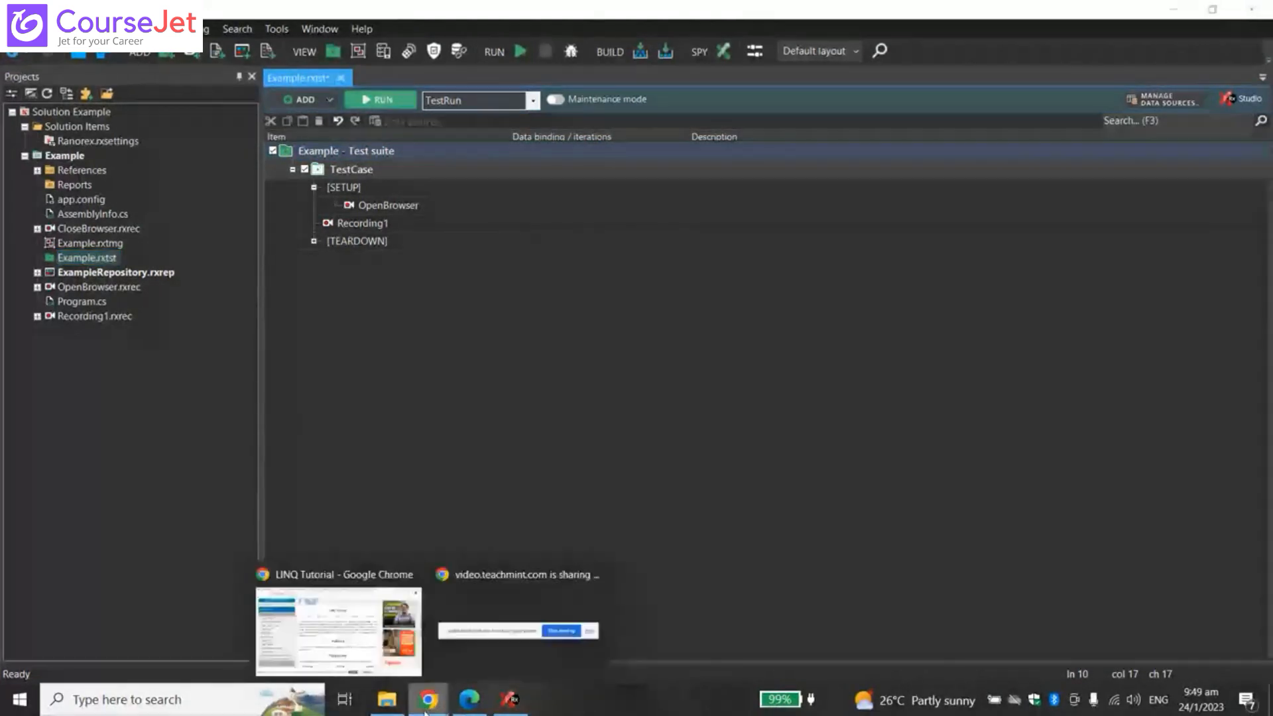
pyautogui.click(363, 644)
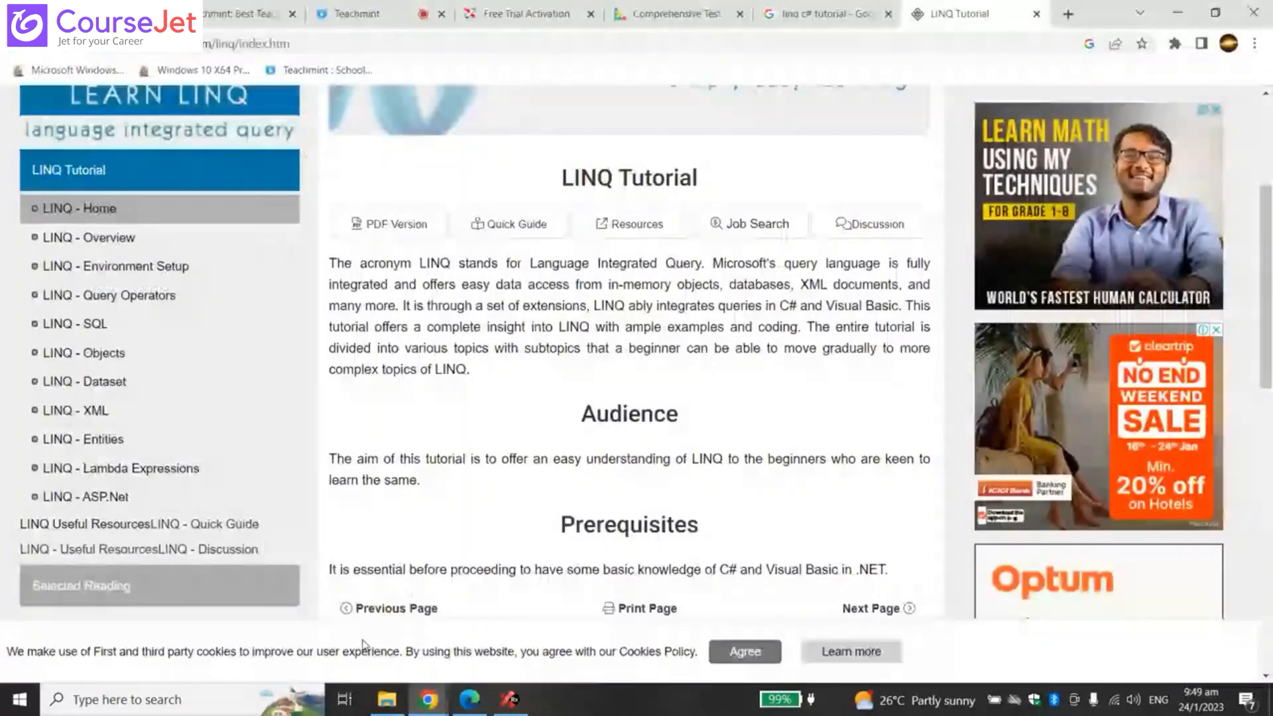
pyautogui.click(193, 14)
pyautogui.click(357, 14)
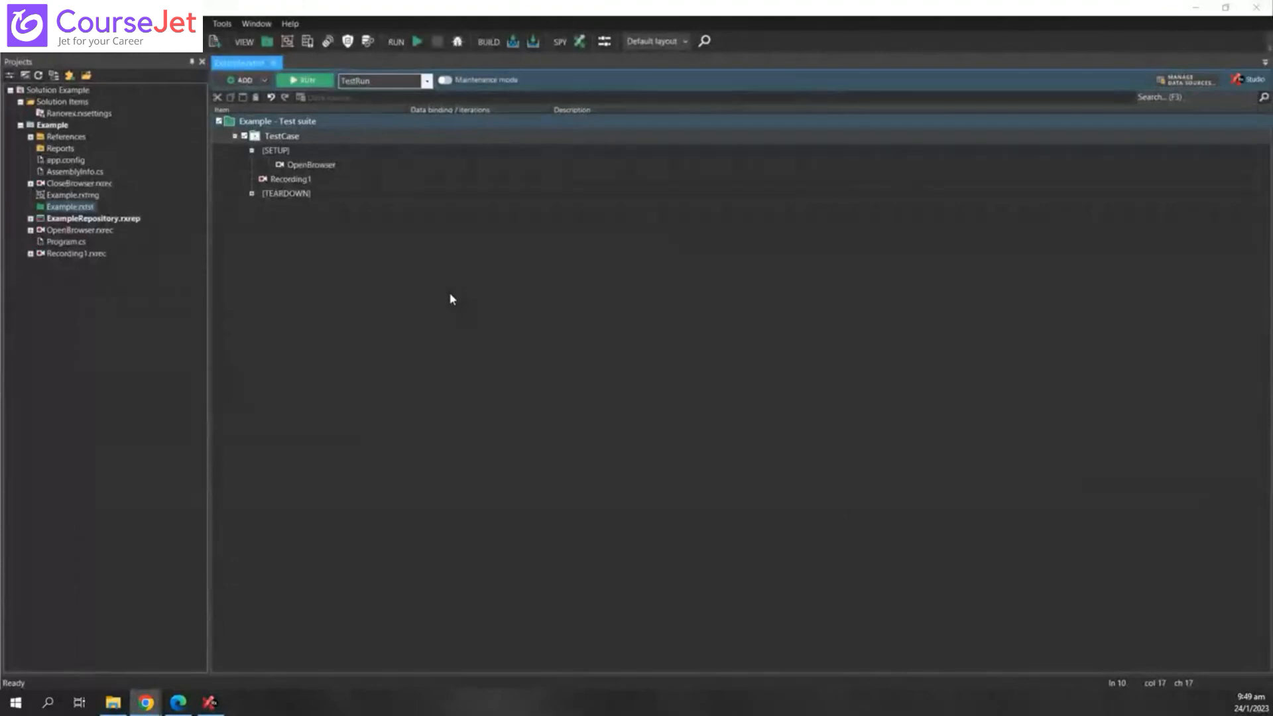
# - Cancel renaming Example.rxtst and expand [TEARDOWN] to list CloseBrowser twice, OpenBrowser and Recording1
pyautogui.click(88, 208)
pyautogui.click(88, 208)
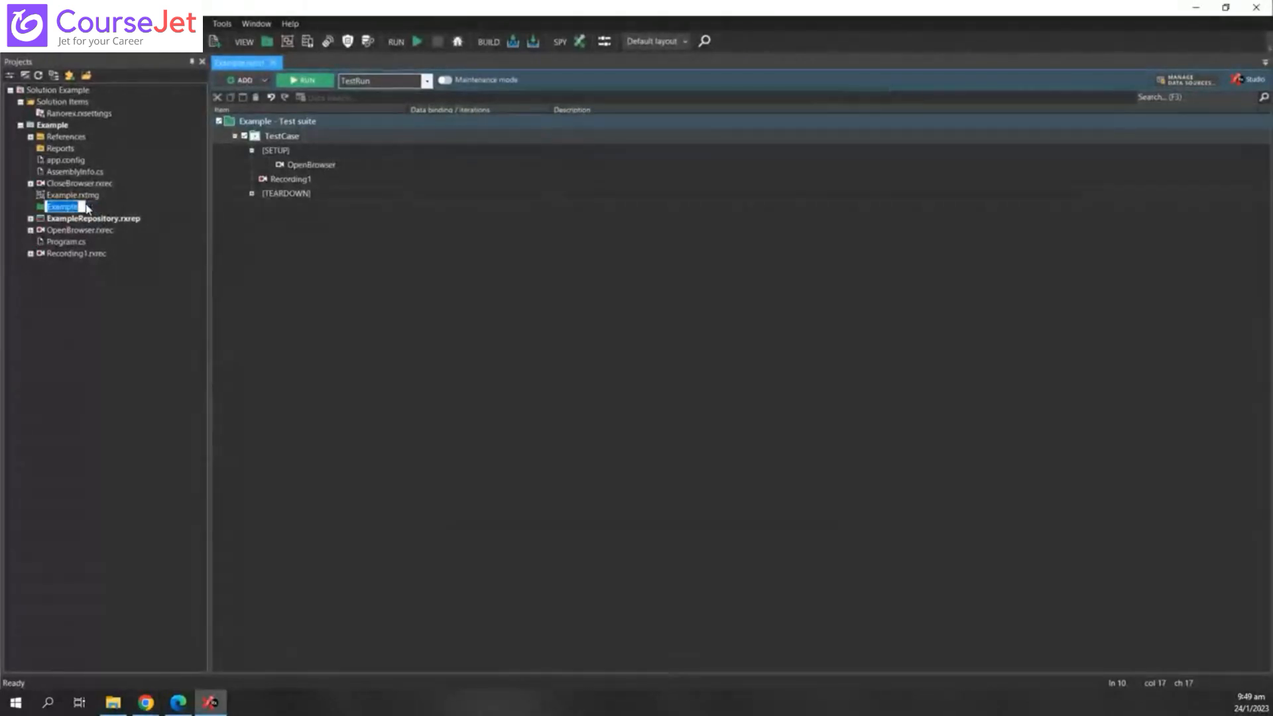
pyautogui.hotkey('alt', 'Tab')
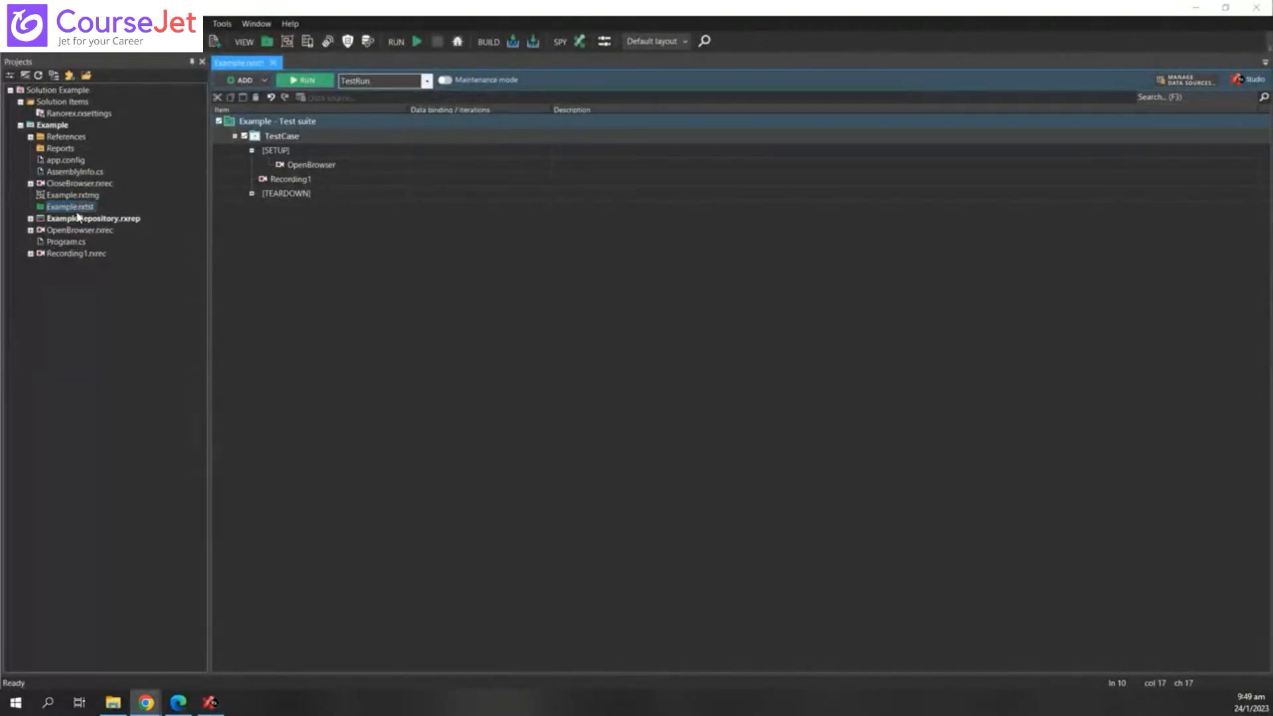
pyautogui.click(252, 194)
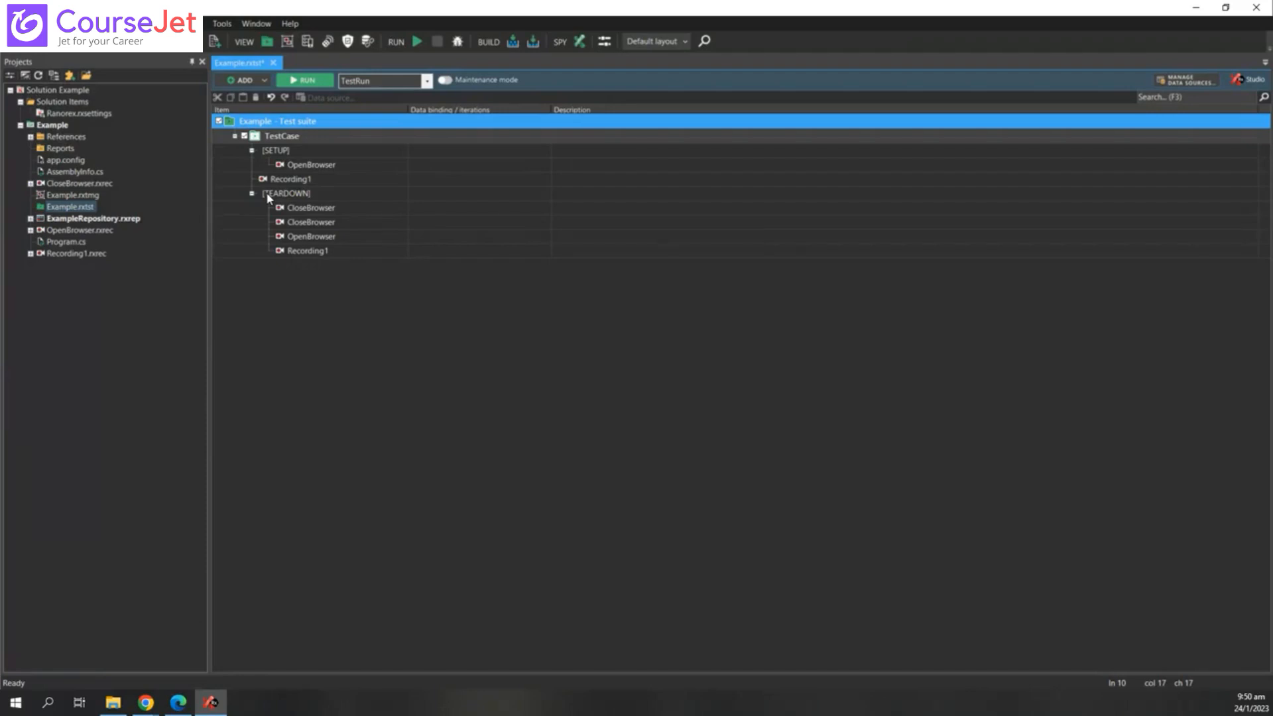
# - Select the [SETUP], [TEARDOWN] and Recording1 rows to review the TestCase structure
pyautogui.click(296, 154)
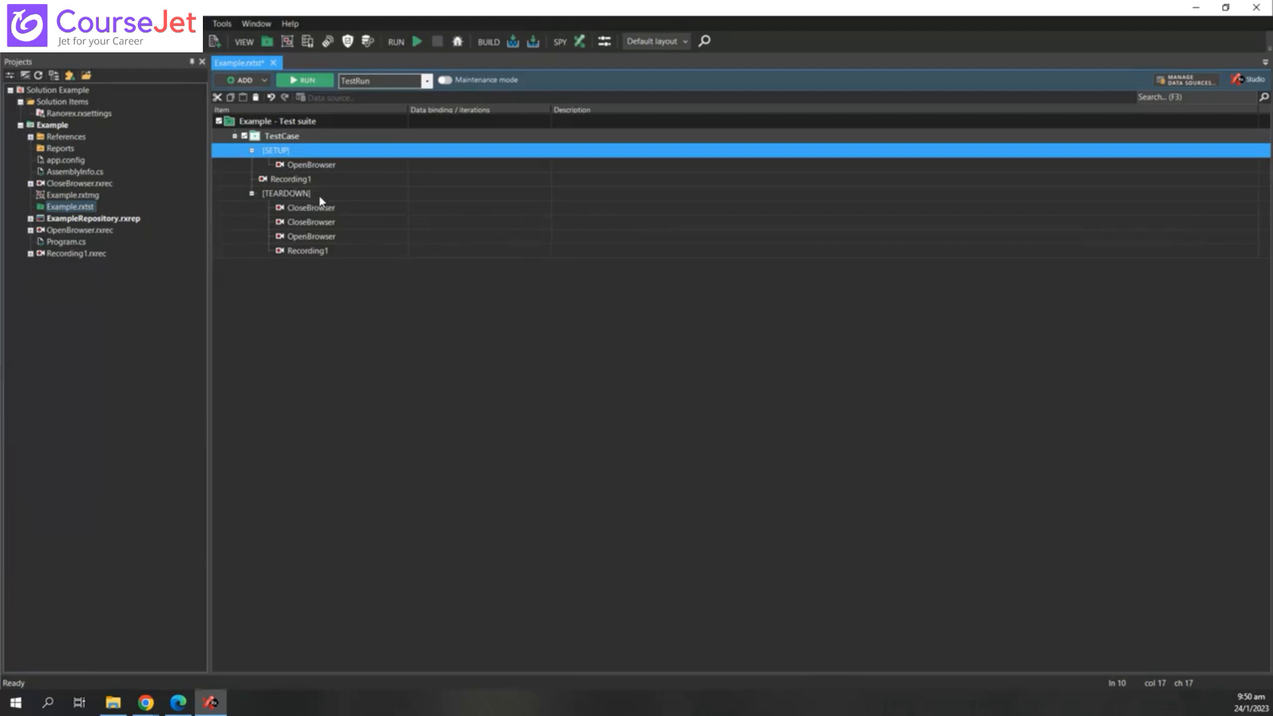
pyautogui.click(317, 196)
pyautogui.click(304, 154)
pyautogui.click(296, 179)
# - Add a new smart folder named 'Actual Testcase' to the TestCase
pyautogui.click(304, 158)
pyautogui.rightClick(328, 139)
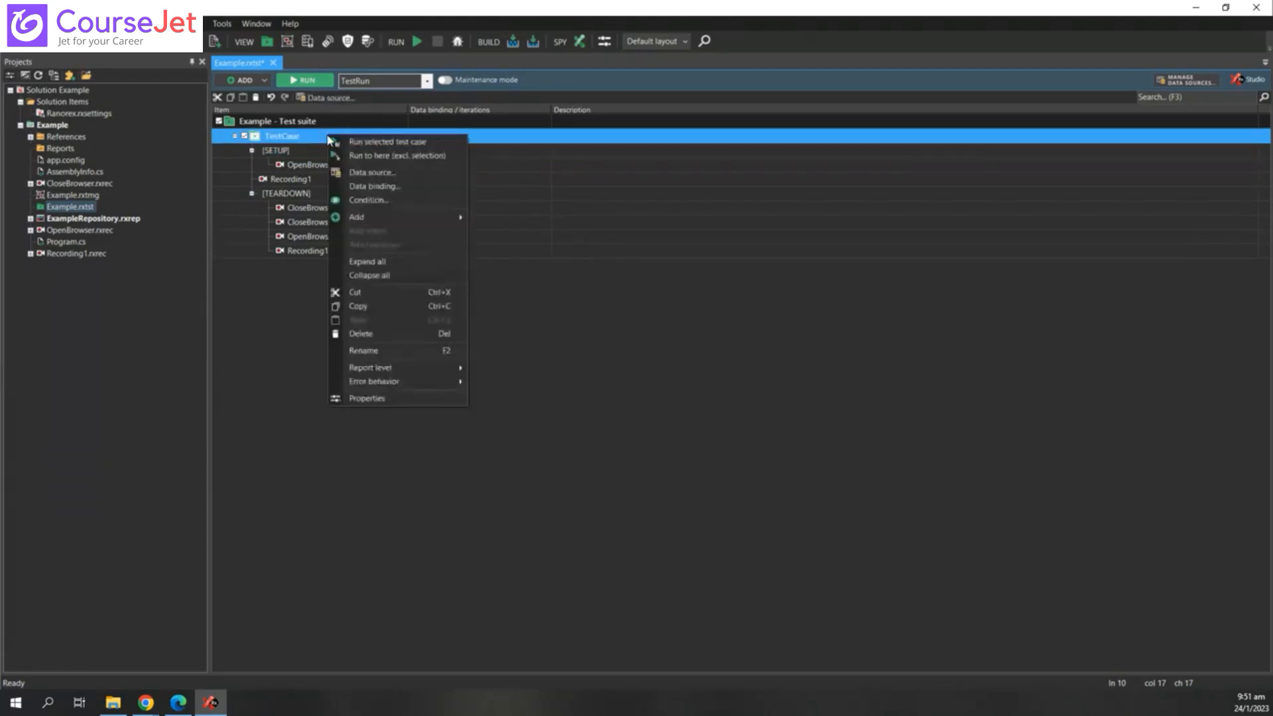
pyautogui.moveTo(422, 218)
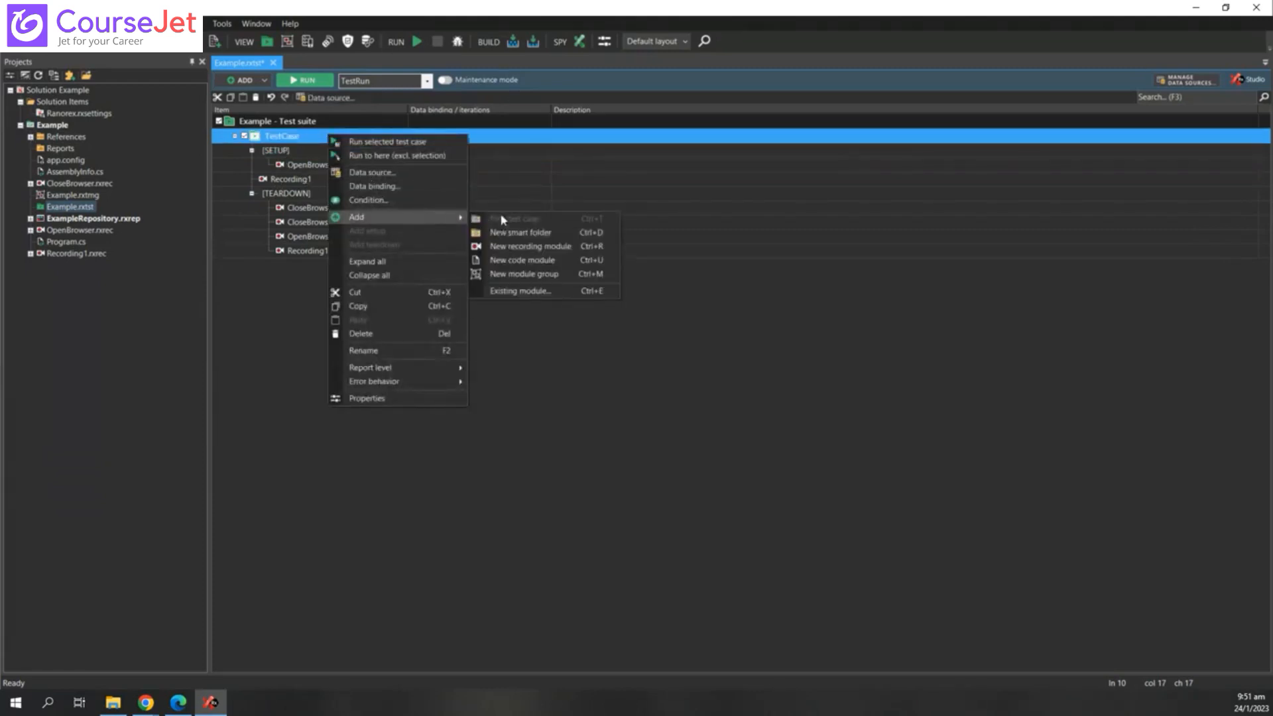
pyautogui.click(518, 233)
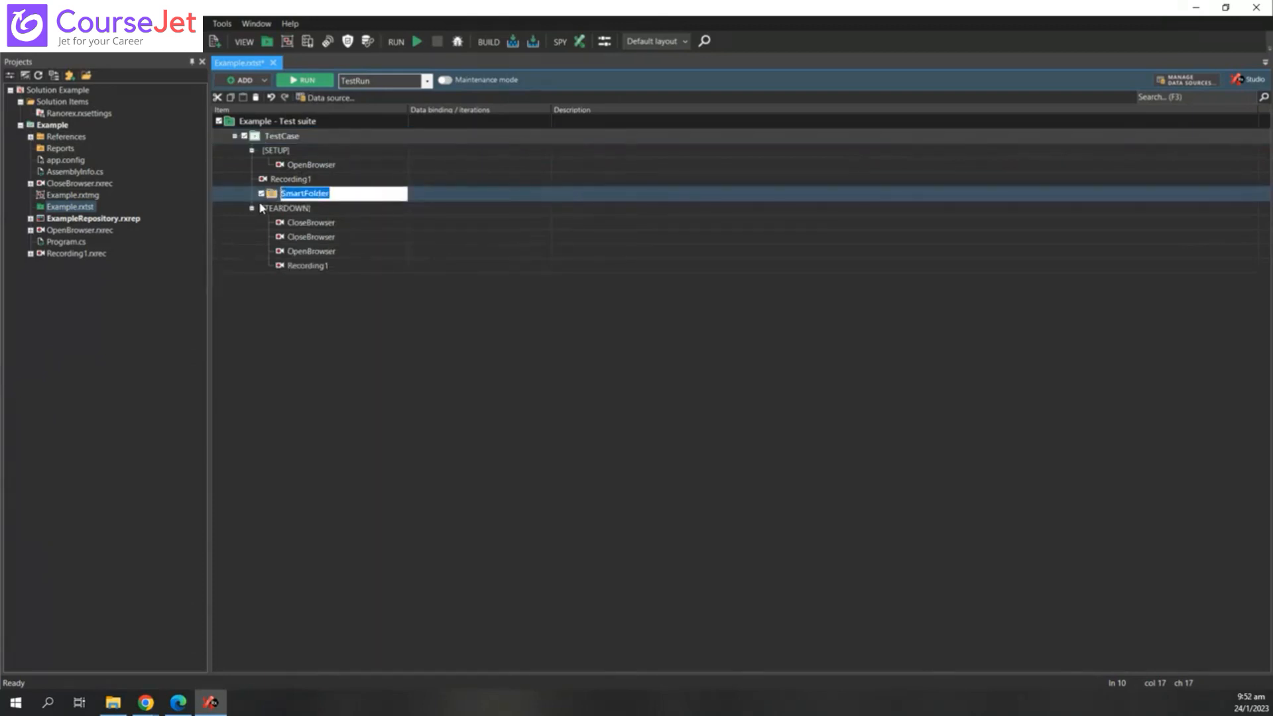
pyautogui.write('Actual Testcase')
pyautogui.press('Return')
# - Delete Recording1 from the TestCase, and both CloseBrowser modules and Recording1 from the teardown
pyautogui.rightClick(308, 185)
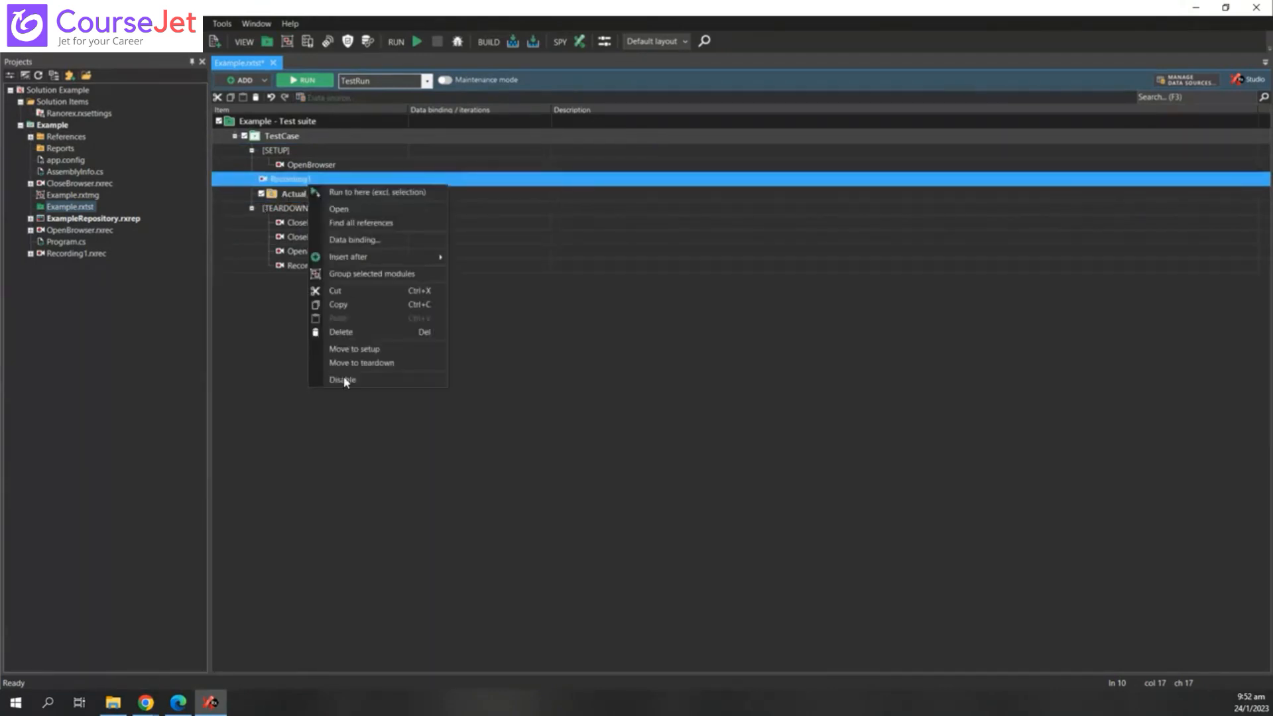
pyautogui.click(358, 331)
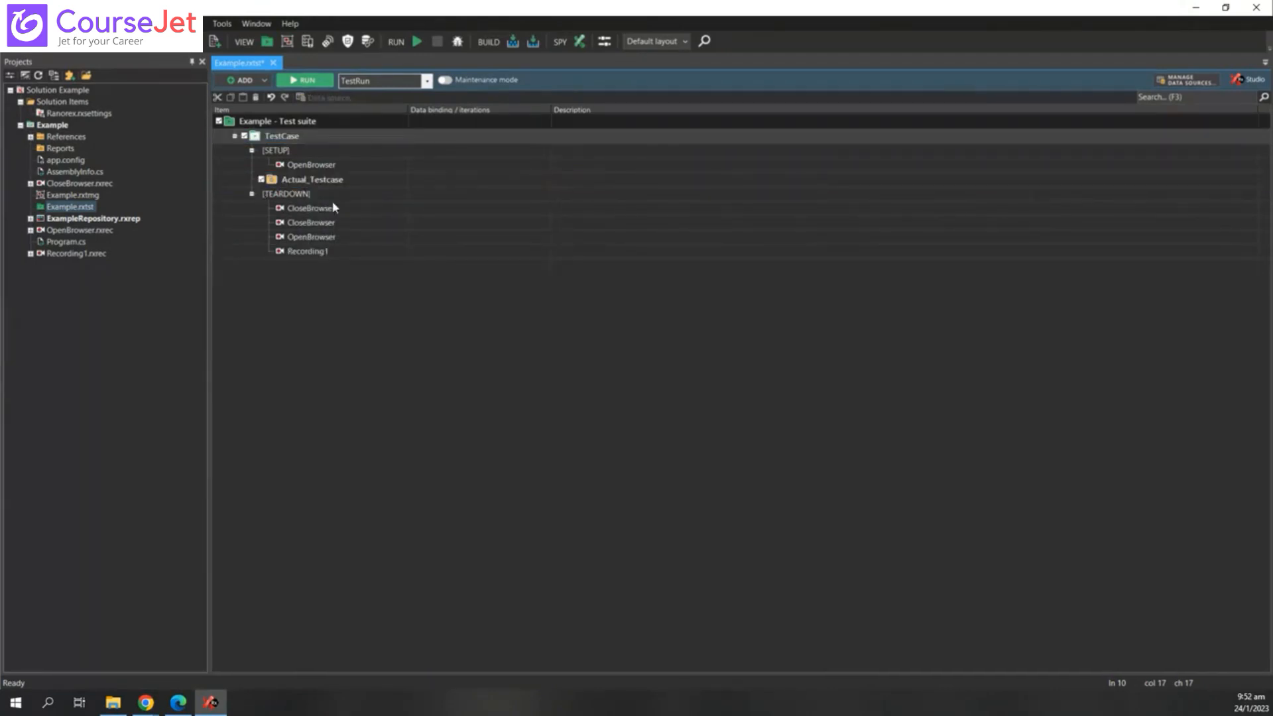
pyautogui.rightClick(331, 223)
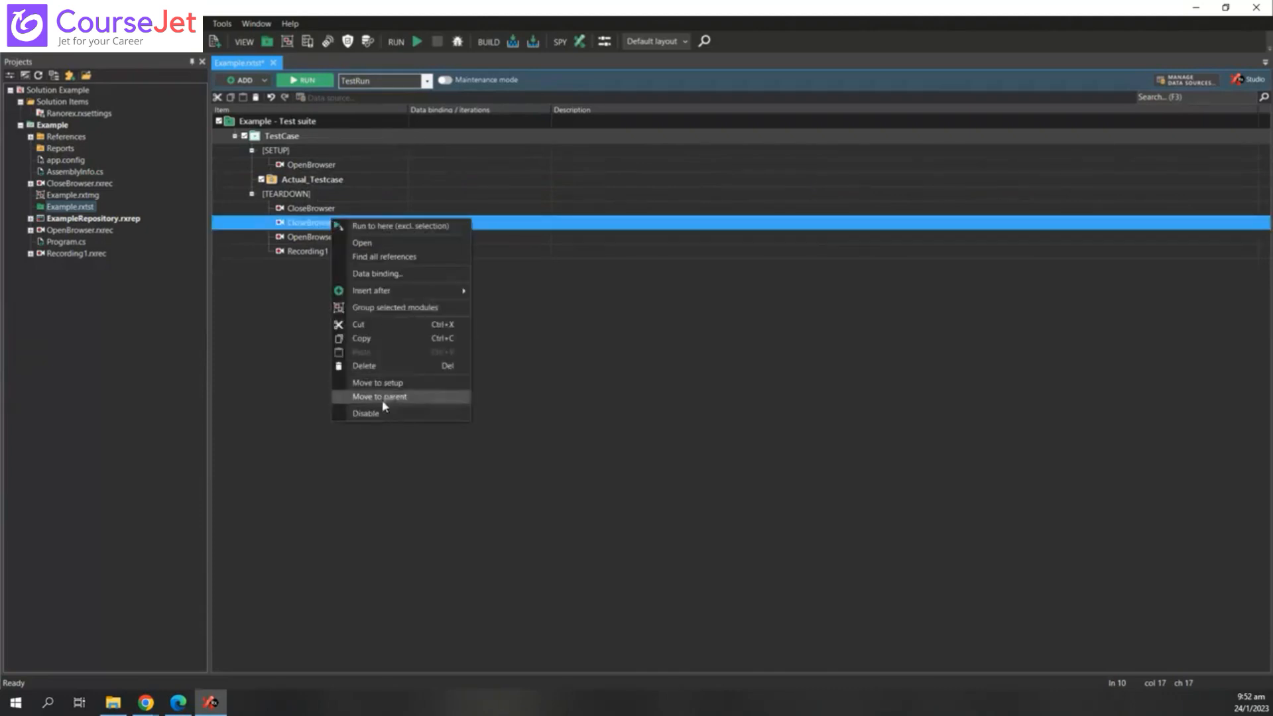
pyautogui.click(374, 366)
pyautogui.rightClick(337, 210)
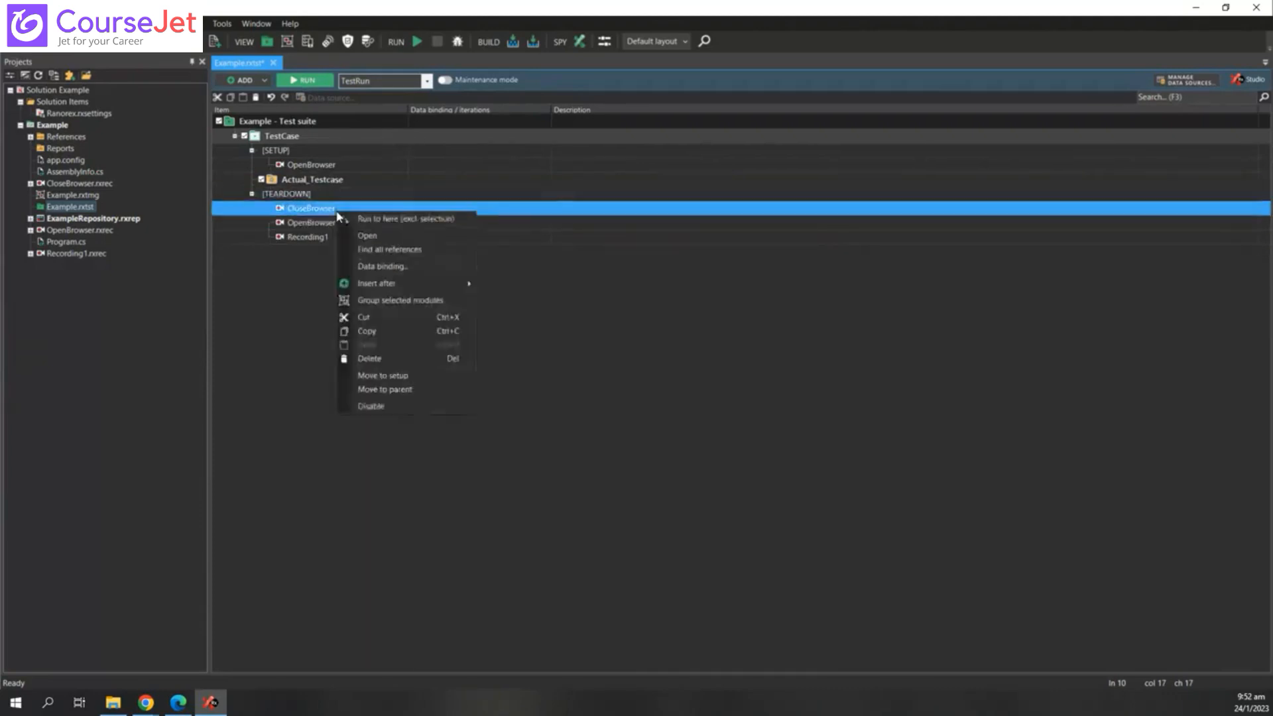
pyautogui.click(374, 358)
pyautogui.rightClick(332, 228)
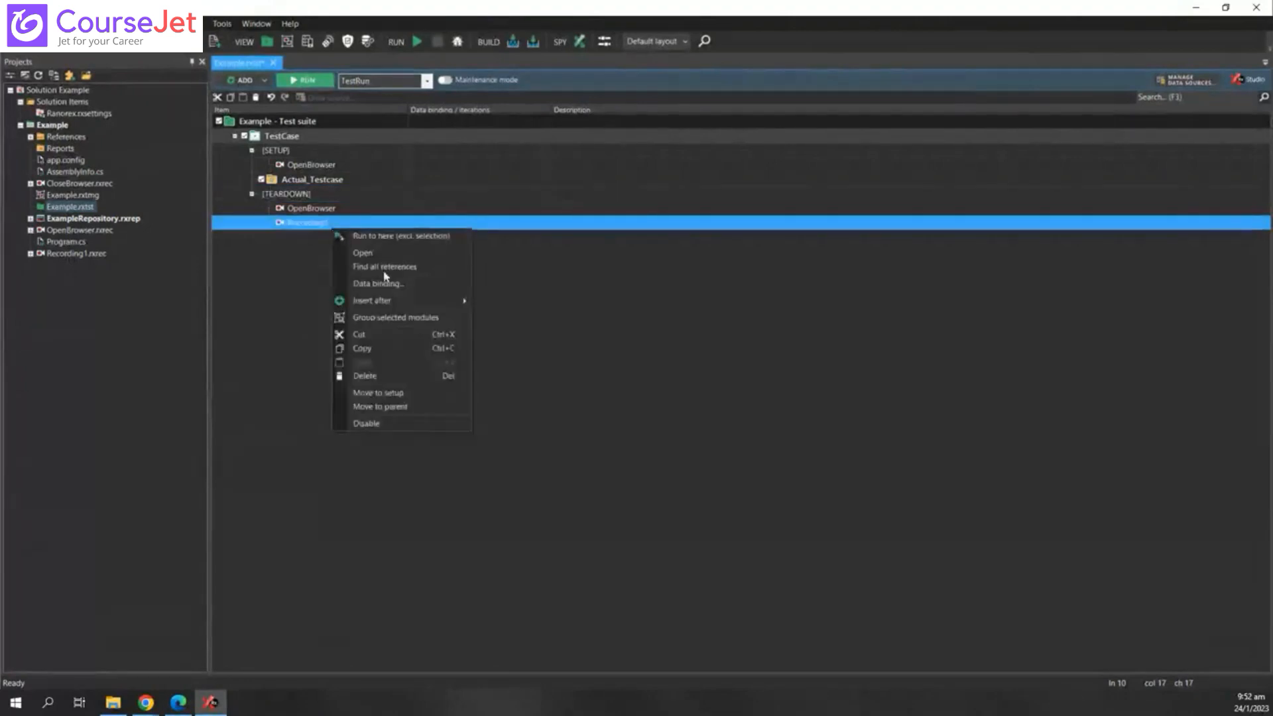
pyautogui.click(371, 375)
pyautogui.moveTo(284, 198); pyautogui.dragTo(358, 149)
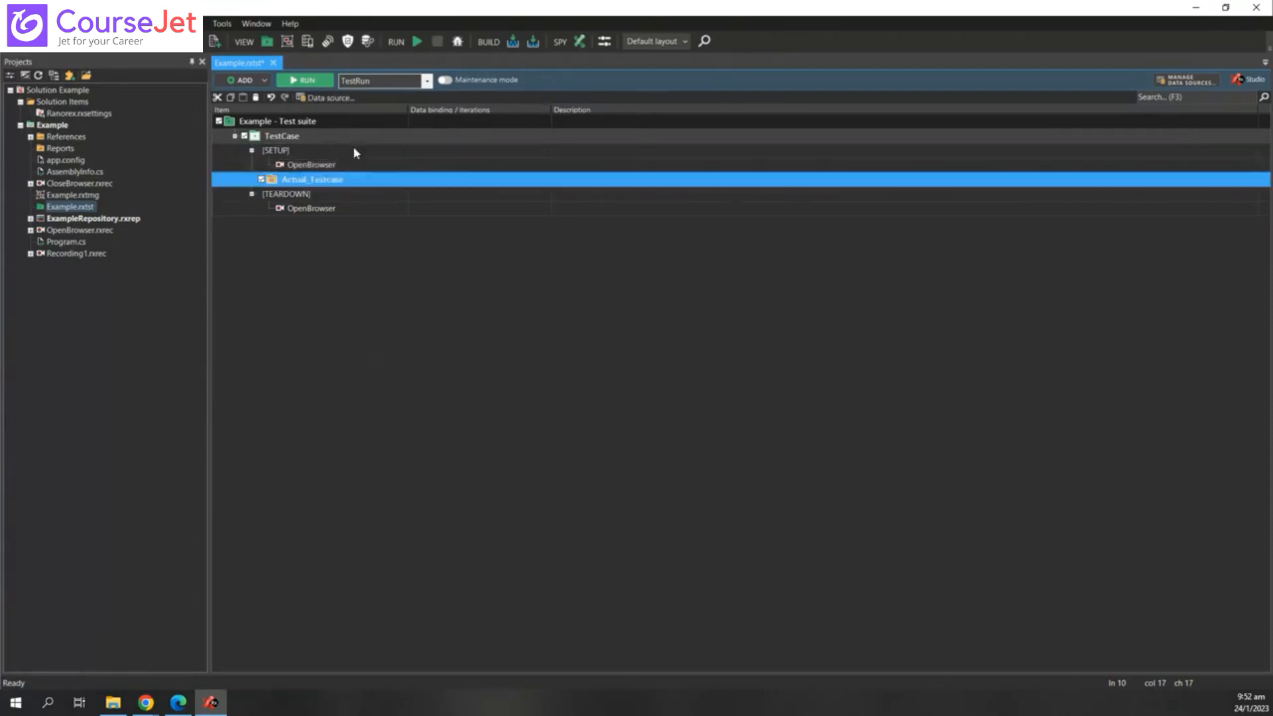
pyautogui.click(252, 151)
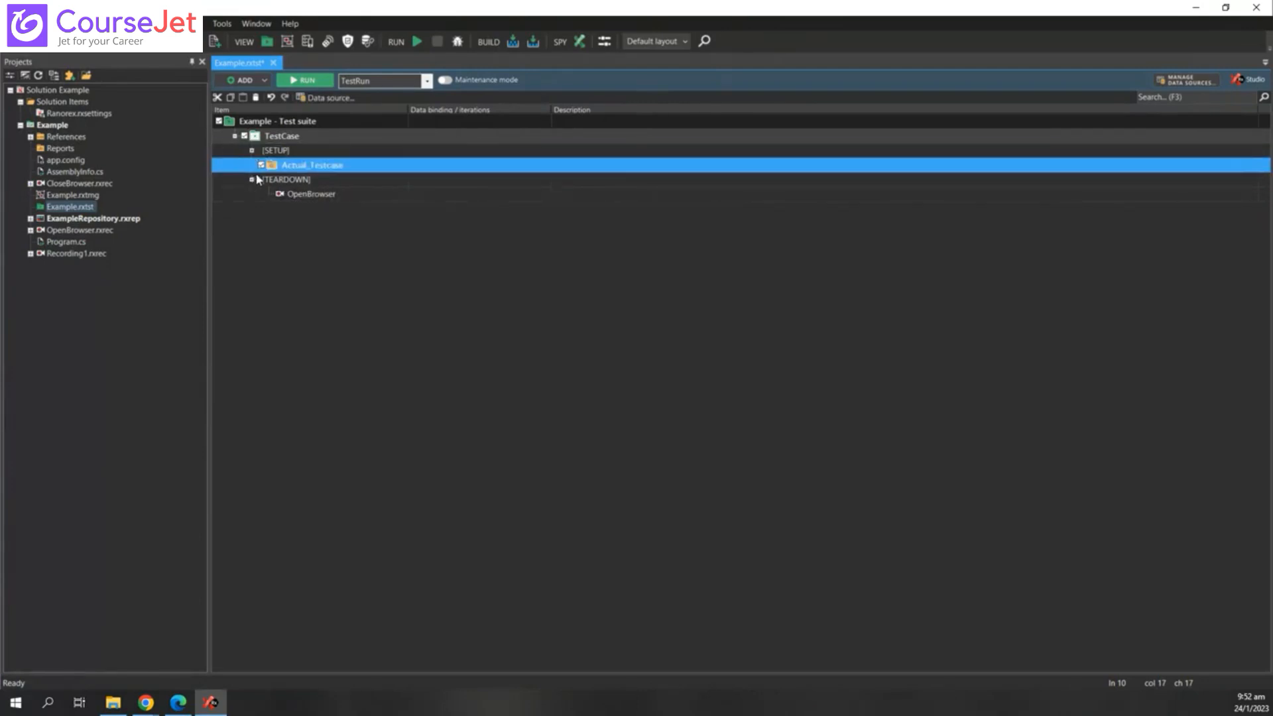
# - Convert the Actual_Testcase smart folder into a test case
pyautogui.rightClick(300, 167)
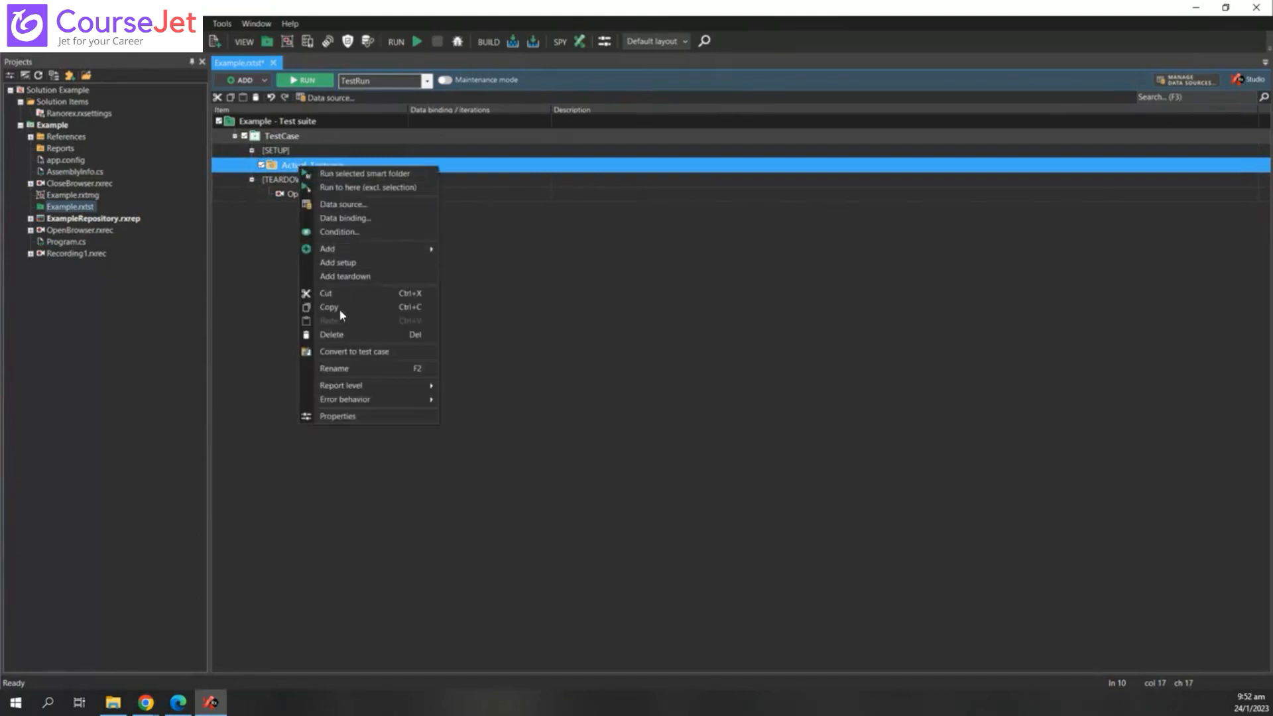
pyautogui.click(375, 352)
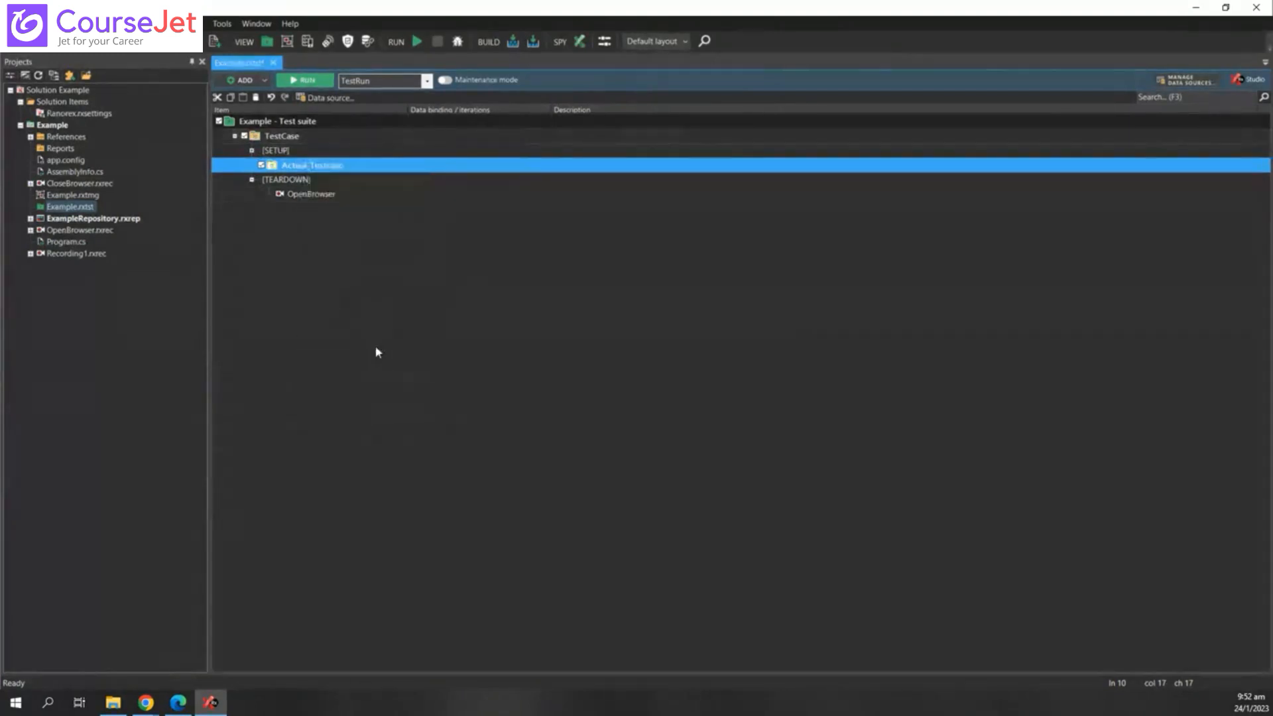
pyautogui.click(253, 179)
pyautogui.click(253, 180)
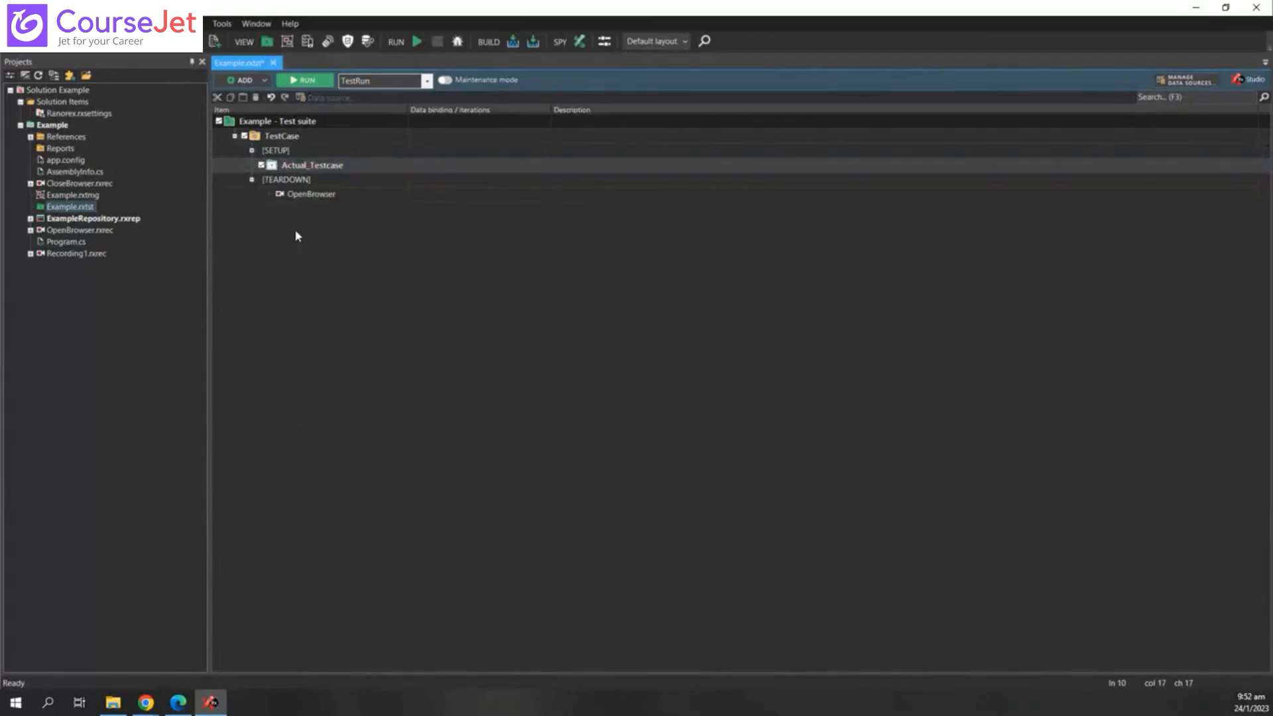
# - Drag the OpenBrowser.rxrec recording into Actual_Testcase as a module, then collapse it
pyautogui.rightClick(316, 165)
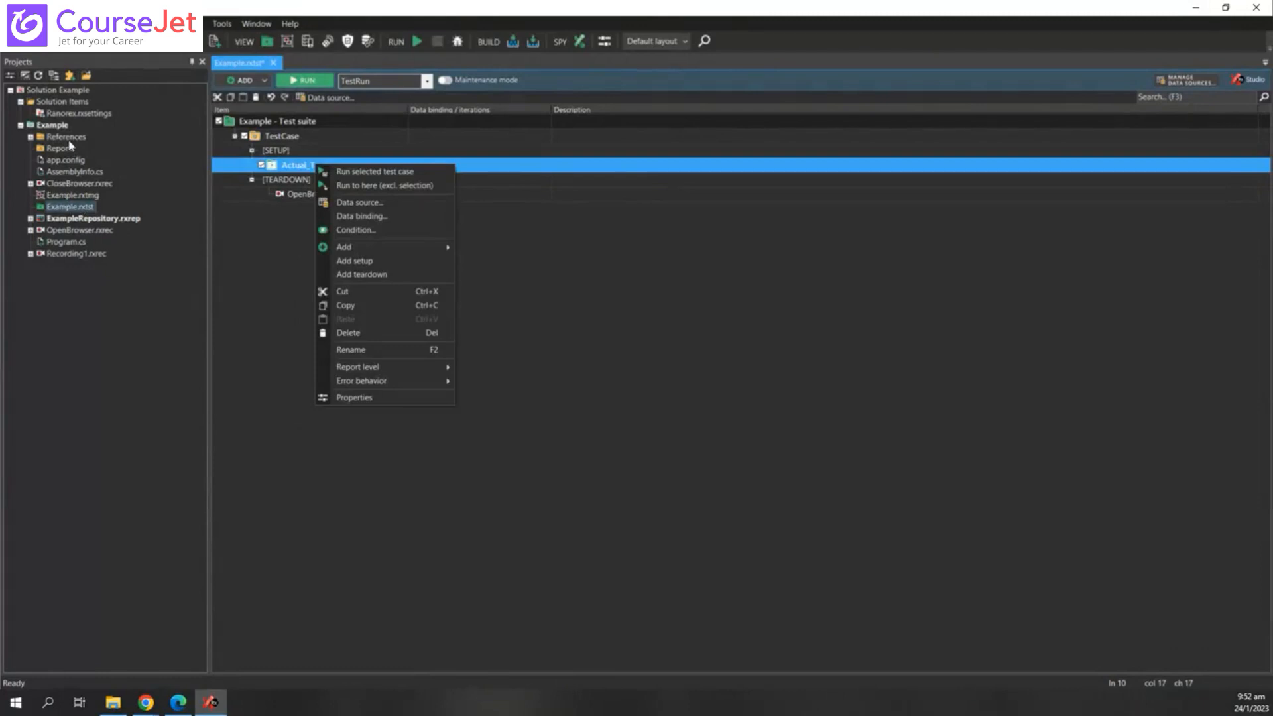
pyautogui.click(78, 185)
pyautogui.click(66, 231)
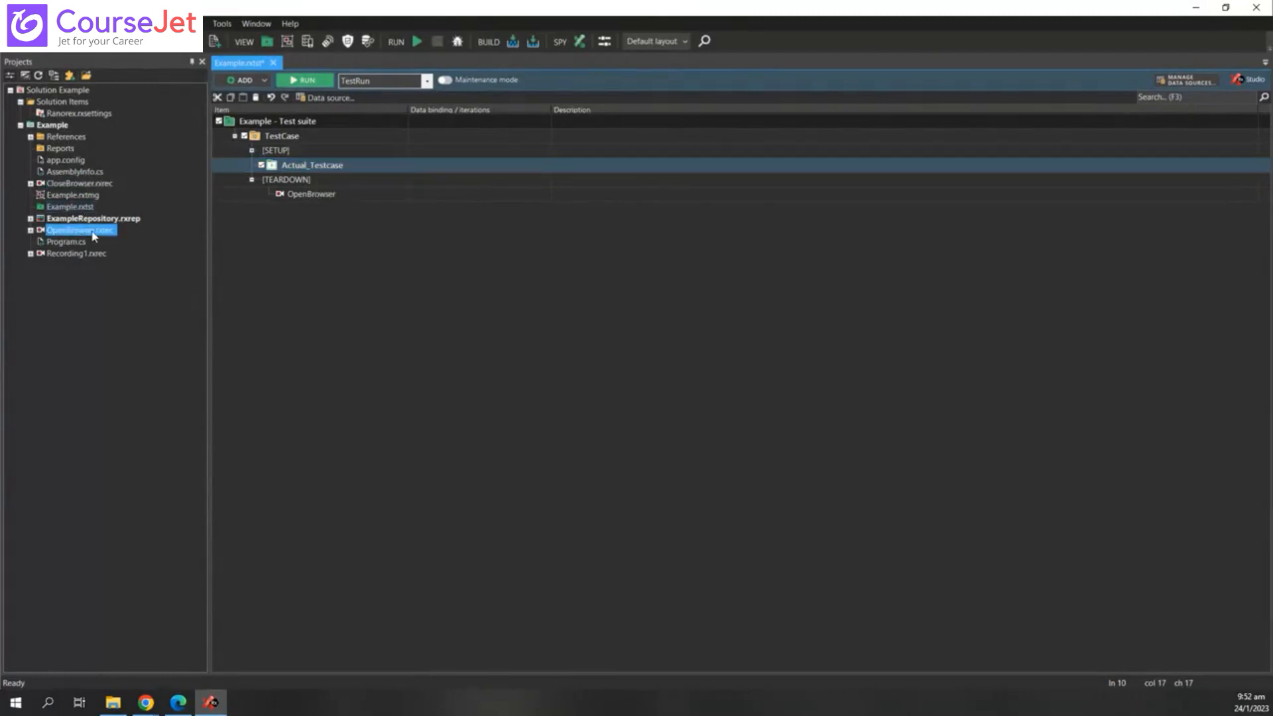
pyautogui.click(303, 167)
pyautogui.moveTo(302, 166)
pyautogui.mouseDown()
pyautogui.moveTo(310, 153)
pyautogui.moveTo(324, 168)
pyautogui.mouseUp()
pyautogui.click(433, 331)
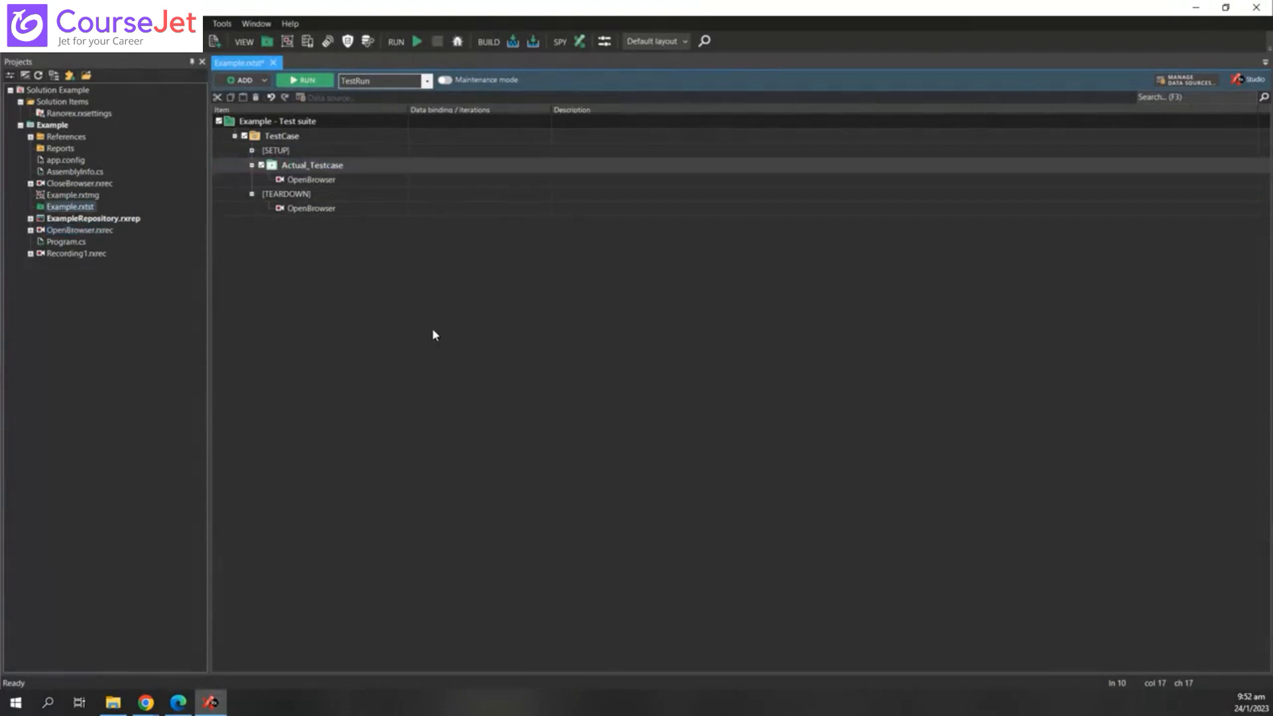
pyautogui.click(252, 165)
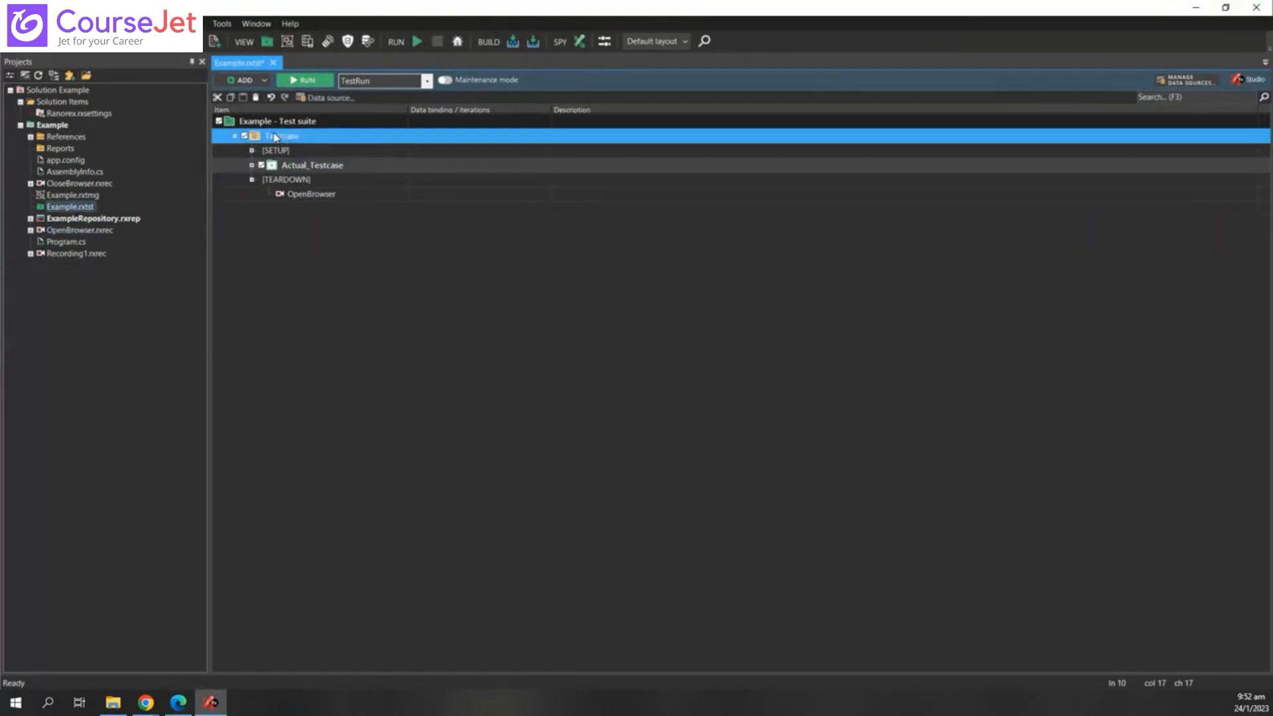
# - Rename TestCase to Testscenario_LoginApp
pyautogui.click(297, 137)
pyautogui.click(284, 136)
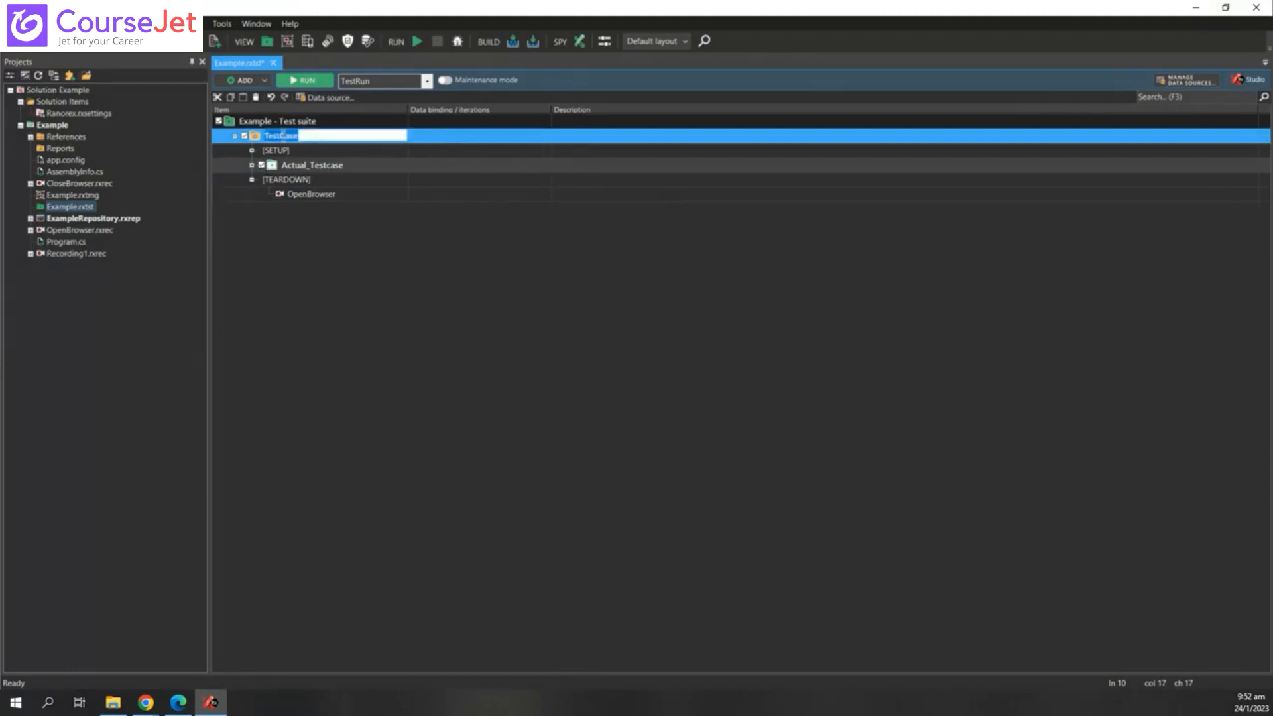
pyautogui.moveTo(300, 136); pyautogui.dragTo(249, 146)
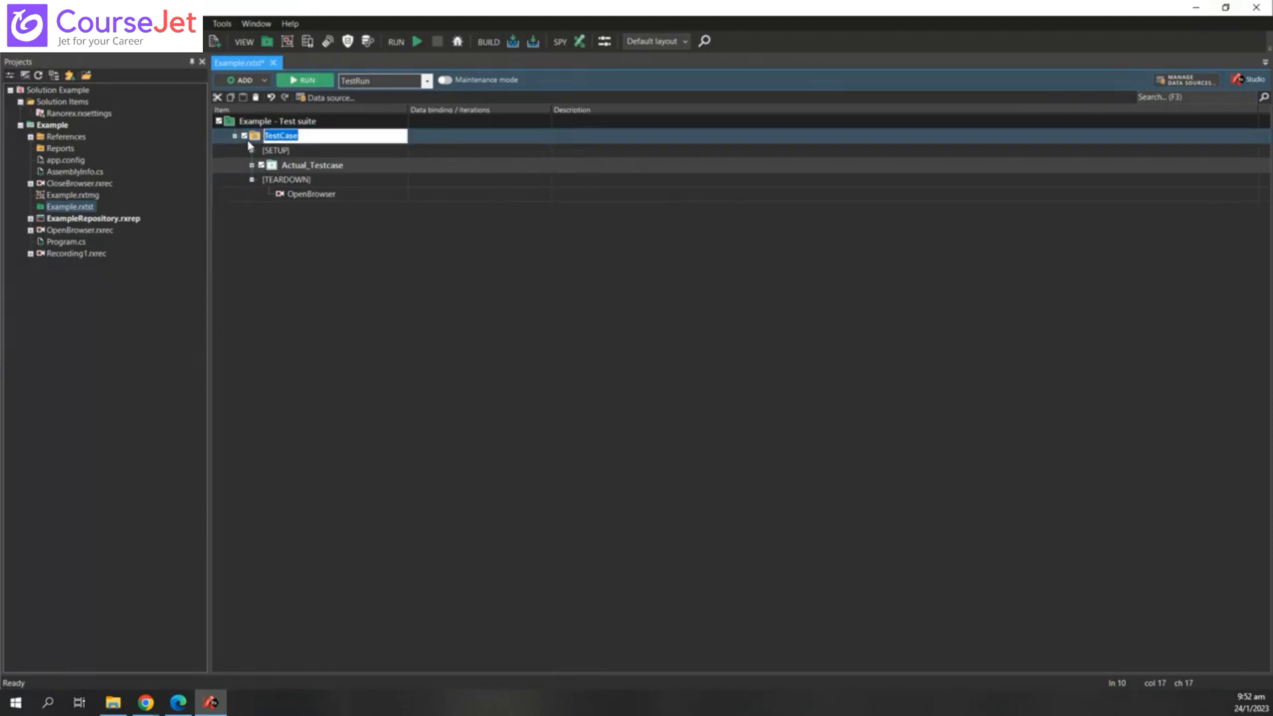
pyautogui.write('Tesrca')
pyautogui.press('BackSpace')
pyautogui.press('BackSpace')
pyautogui.press('BackSpace')
pyautogui.press('BackSpace')
pyautogui.write('stscena')
pyautogui.write('o_LoginApp')
pyautogui.press('Return')
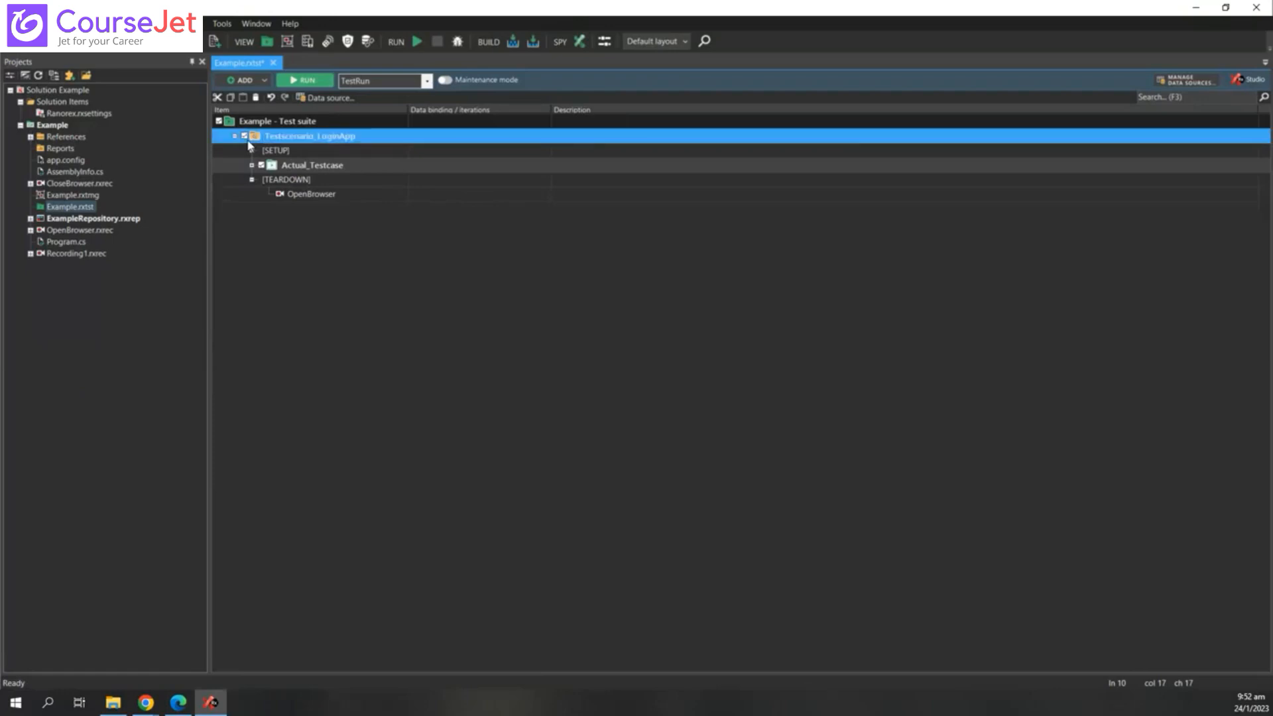
# - Rename Actual_Testcase to LoginTc1 and drag the teardown's OpenBrowser module into it
pyautogui.click(329, 165)
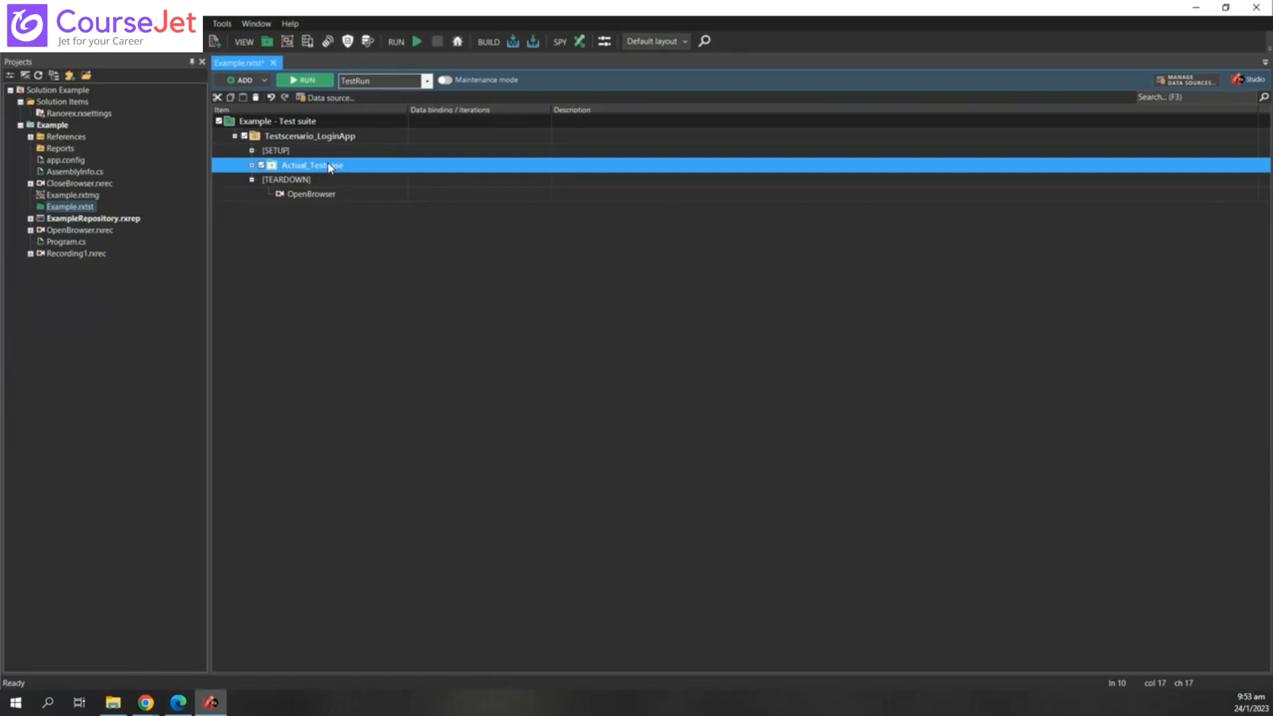
pyautogui.click(341, 166)
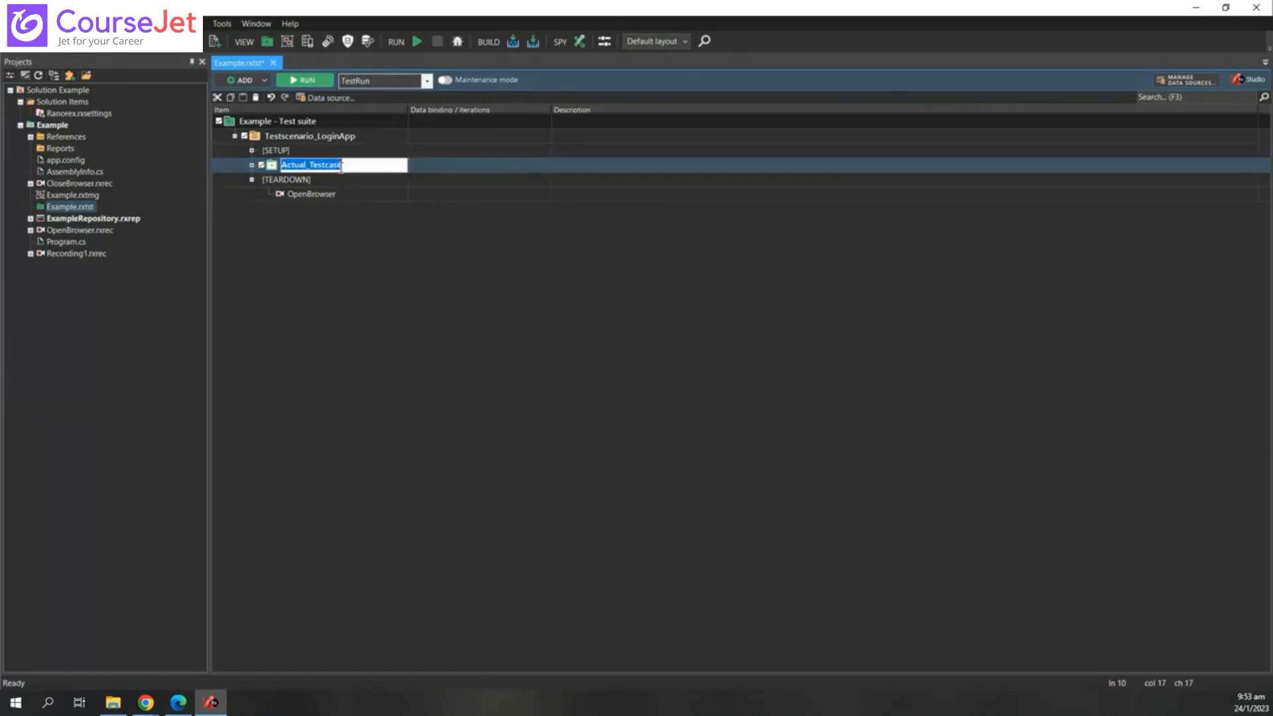
pyautogui.moveTo(366, 166); pyautogui.dragTo(260, 172)
pyautogui.press('BackSpace')
pyautogui.write('Login')
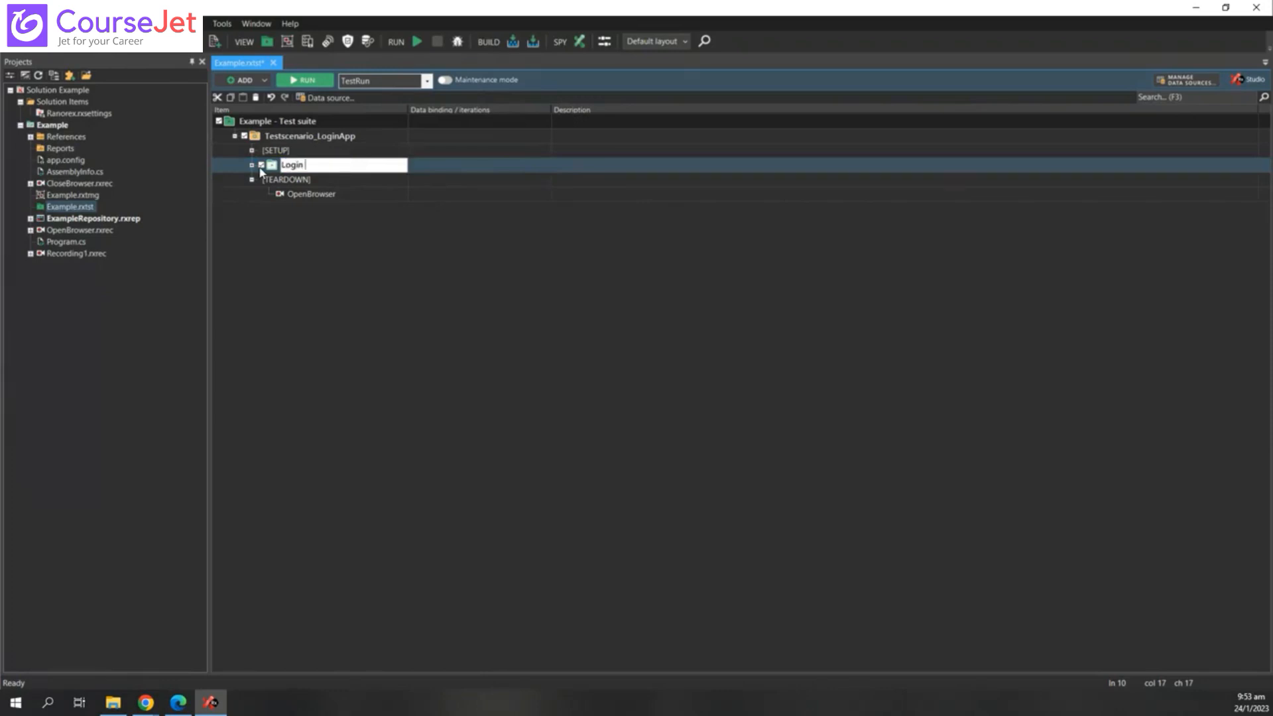
pyautogui.write('Te')
pyautogui.write('1')
pyautogui.press('Return')
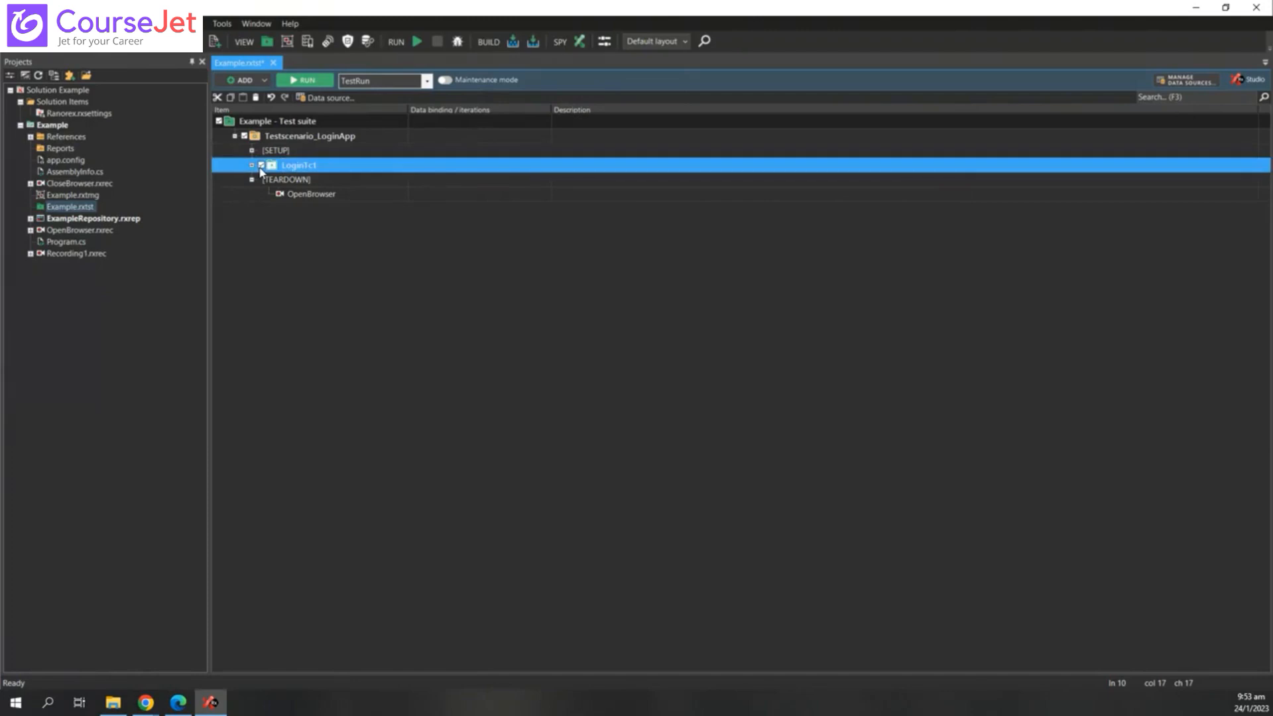
pyautogui.moveTo(291, 195); pyautogui.dragTo(255, 170)
# - Toggle the [SETUP], LoginTc1 and [TEARDOWN] expanders to check their contents
pyautogui.click(253, 151)
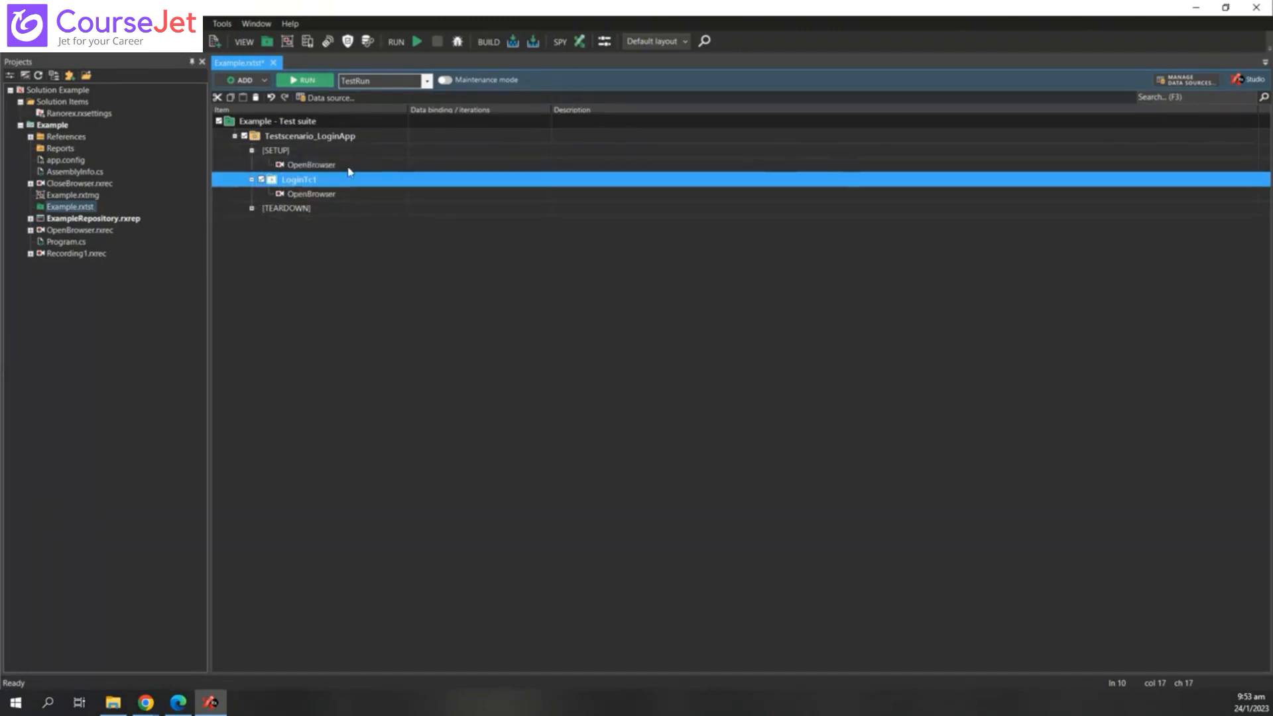
pyautogui.click(347, 165)
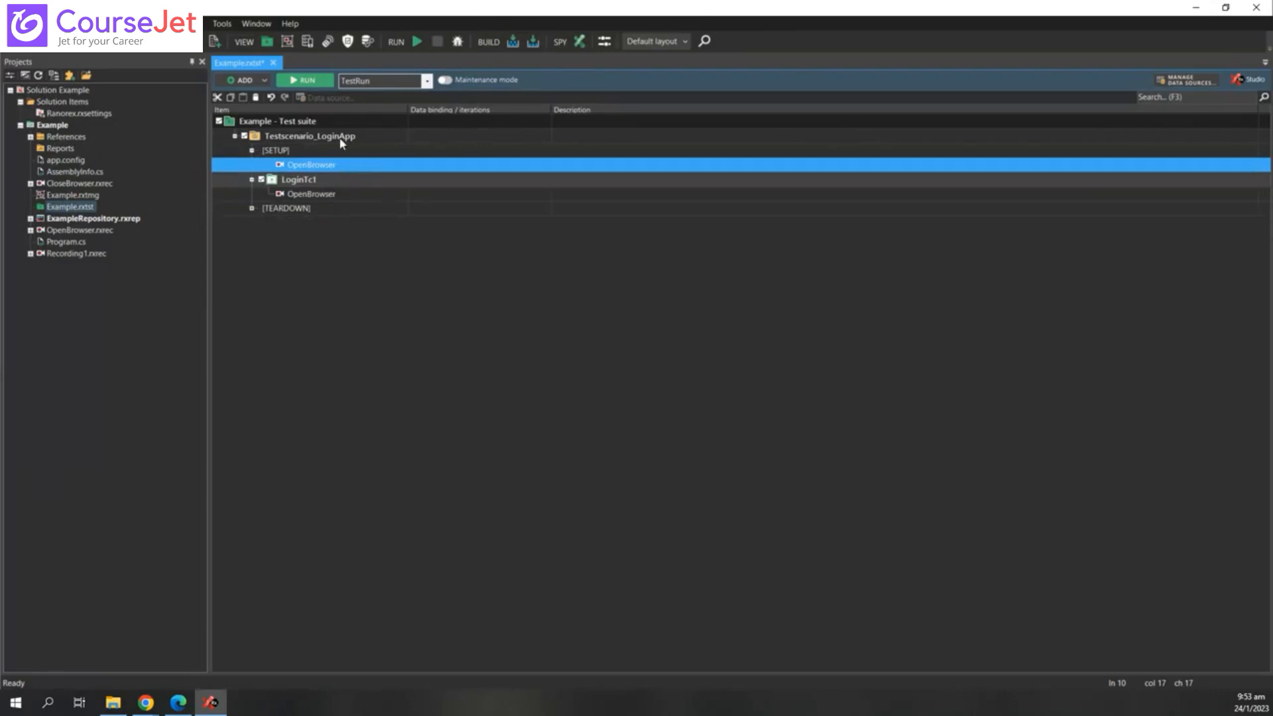
pyautogui.click(253, 150)
pyautogui.click(252, 165)
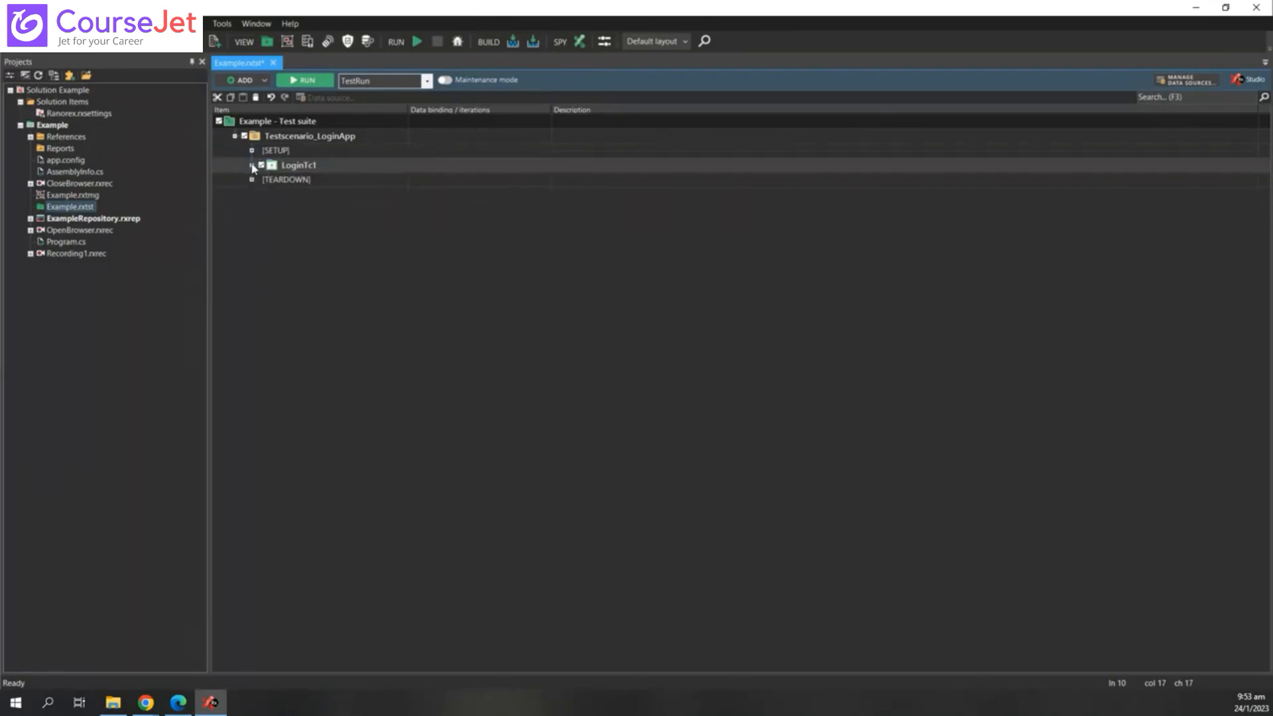
pyautogui.click(252, 180)
pyautogui.click(252, 179)
pyautogui.click(252, 179)
pyautogui.click(251, 180)
# - Expand [SETUP] and LoginTc1 and select the OpenBrowser module inside each
pyautogui.click(252, 151)
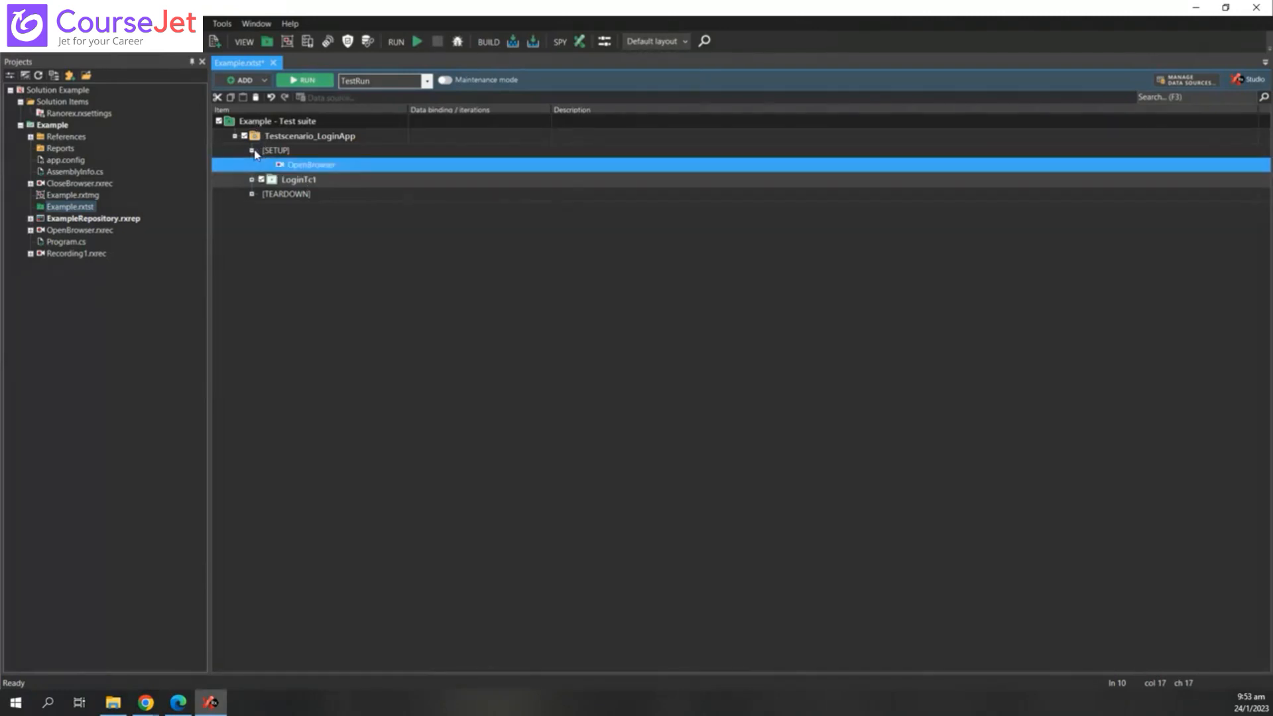
pyautogui.click(299, 183)
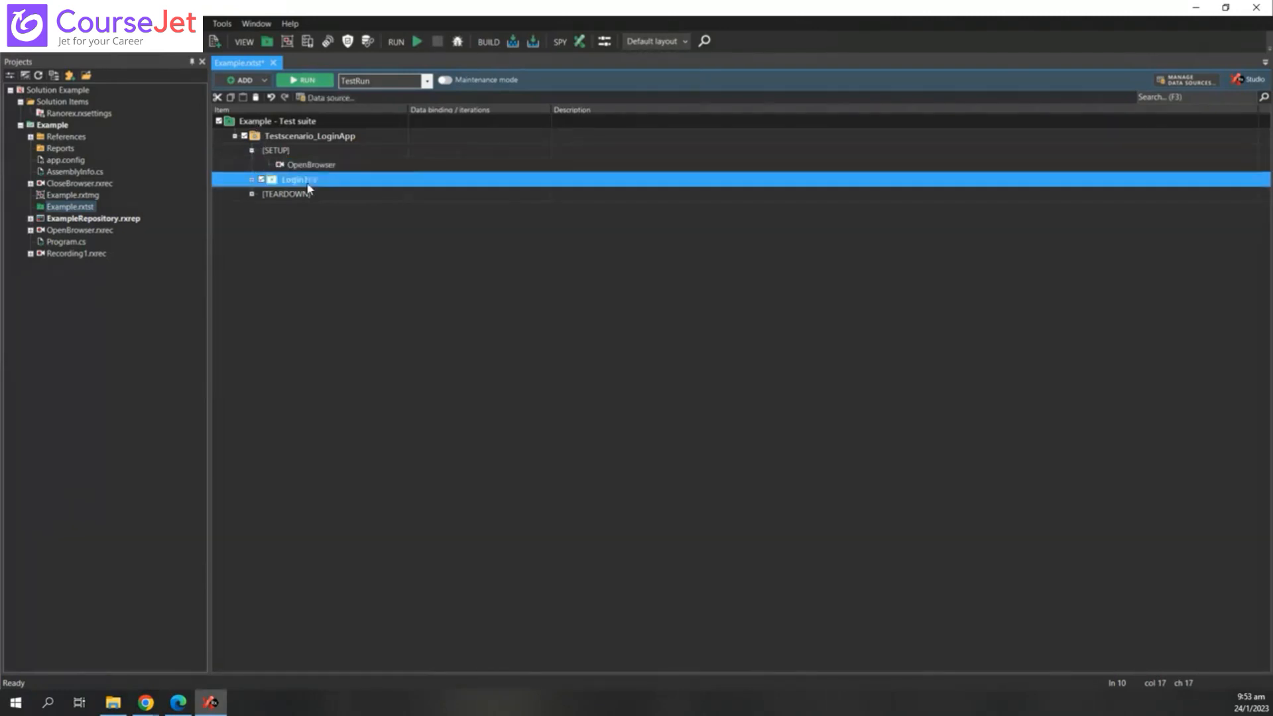
pyautogui.click(252, 179)
pyautogui.click(325, 199)
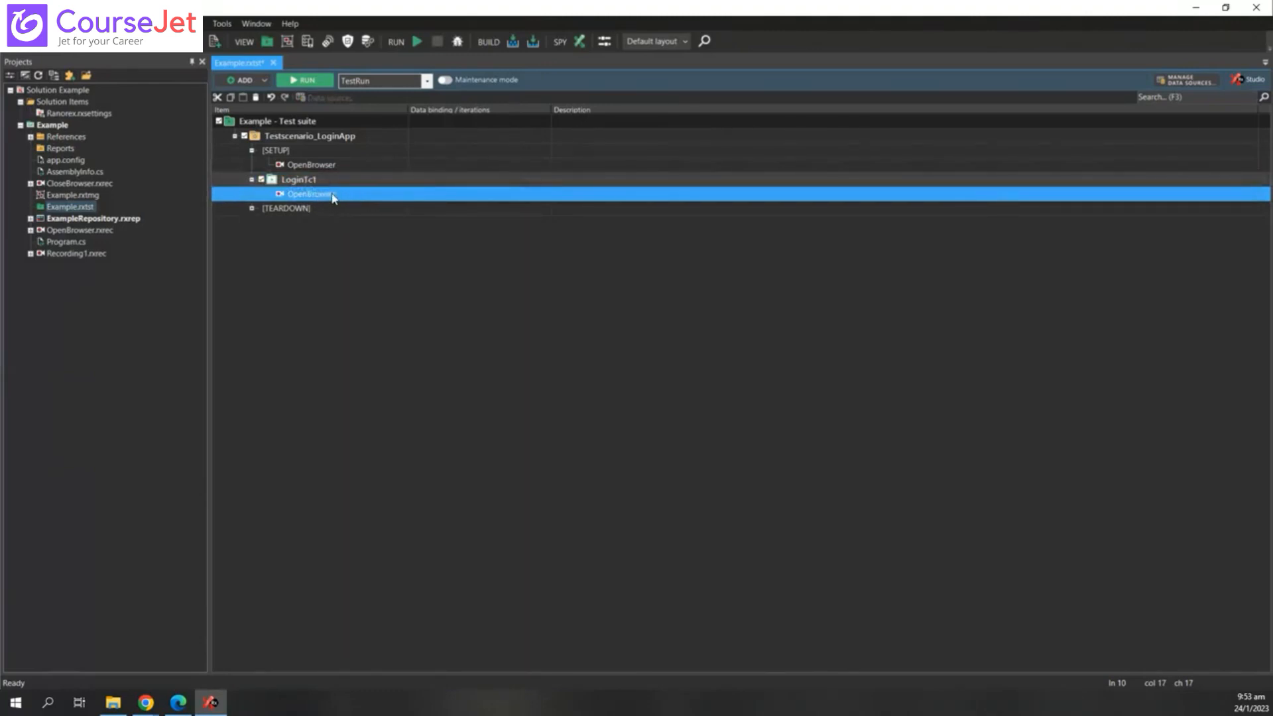
pyautogui.click(252, 151)
pyautogui.click(252, 151)
pyautogui.click(311, 171)
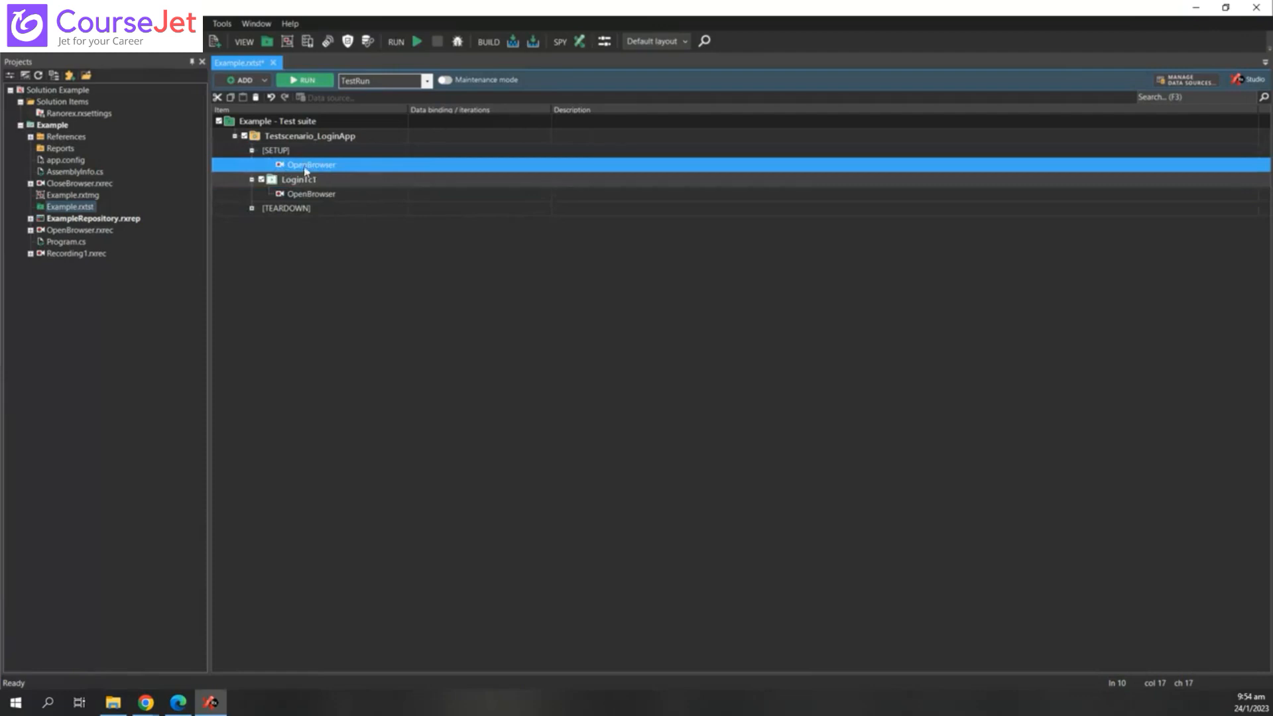
# - Create a code module named killbrowsers in the Example project, then return to Example.rxtst
pyautogui.rightClick(59, 128)
pyautogui.moveTo(153, 177)
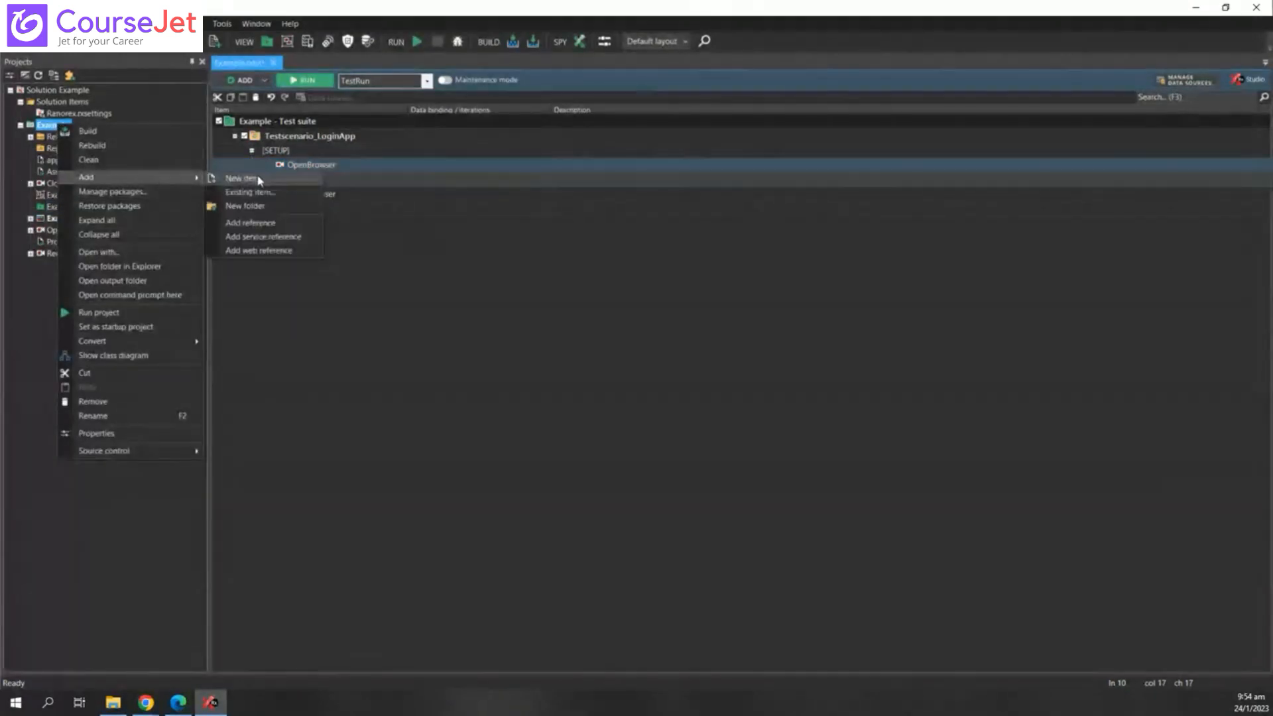
pyautogui.click(258, 180)
pyautogui.click(520, 367)
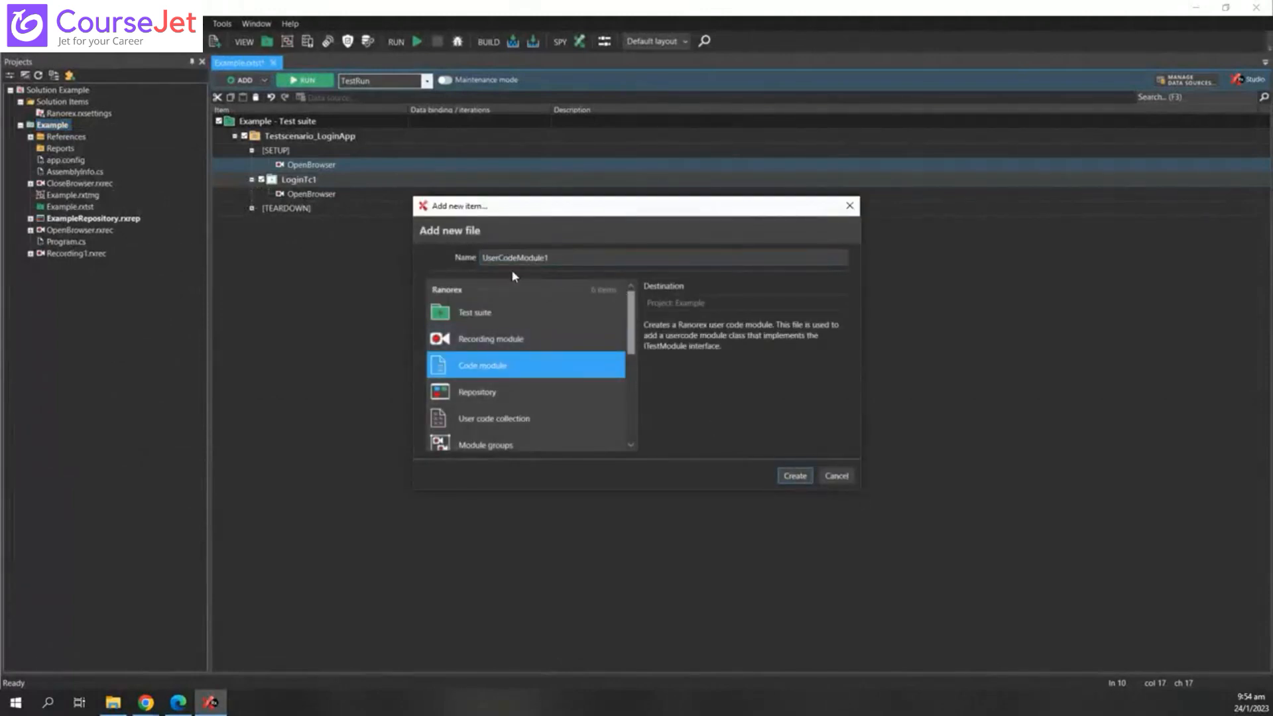
pyautogui.moveTo(570, 259); pyautogui.dragTo(384, 259)
pyautogui.press('BackSpace')
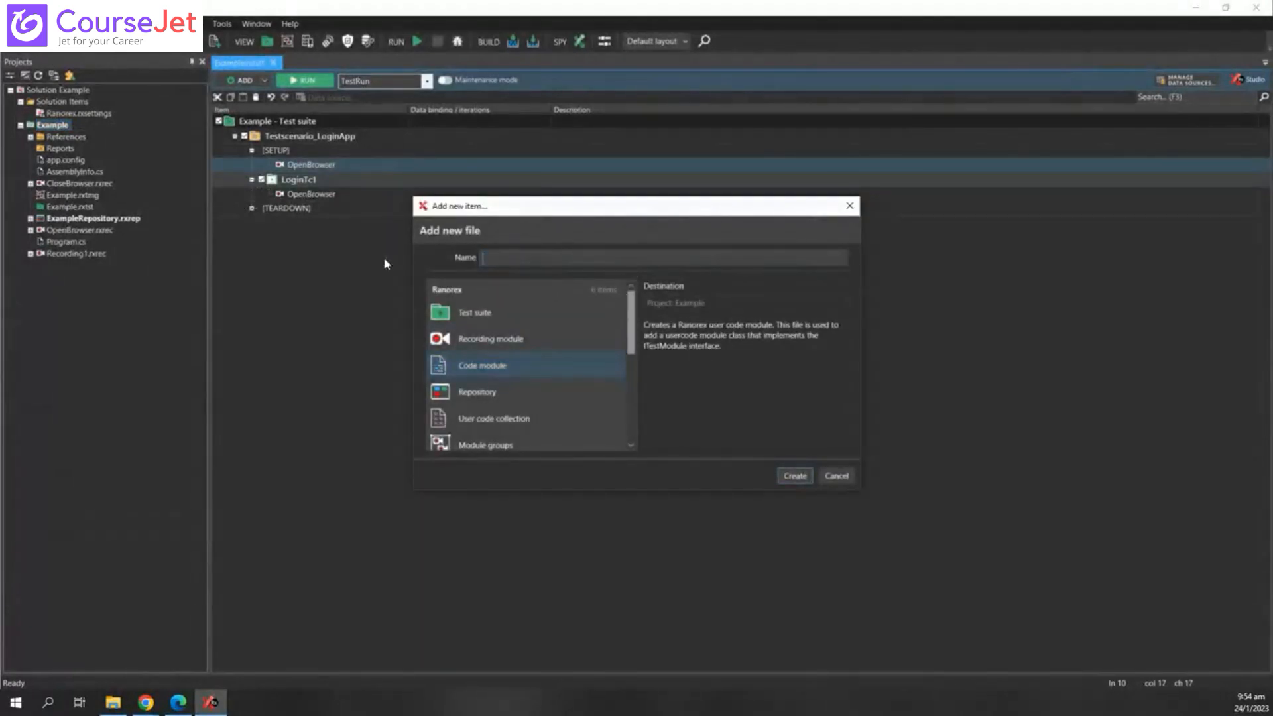
pyautogui.write('killbrosw')
pyautogui.press('BackSpace')
pyautogui.write('wsers')
pyautogui.press('Return')
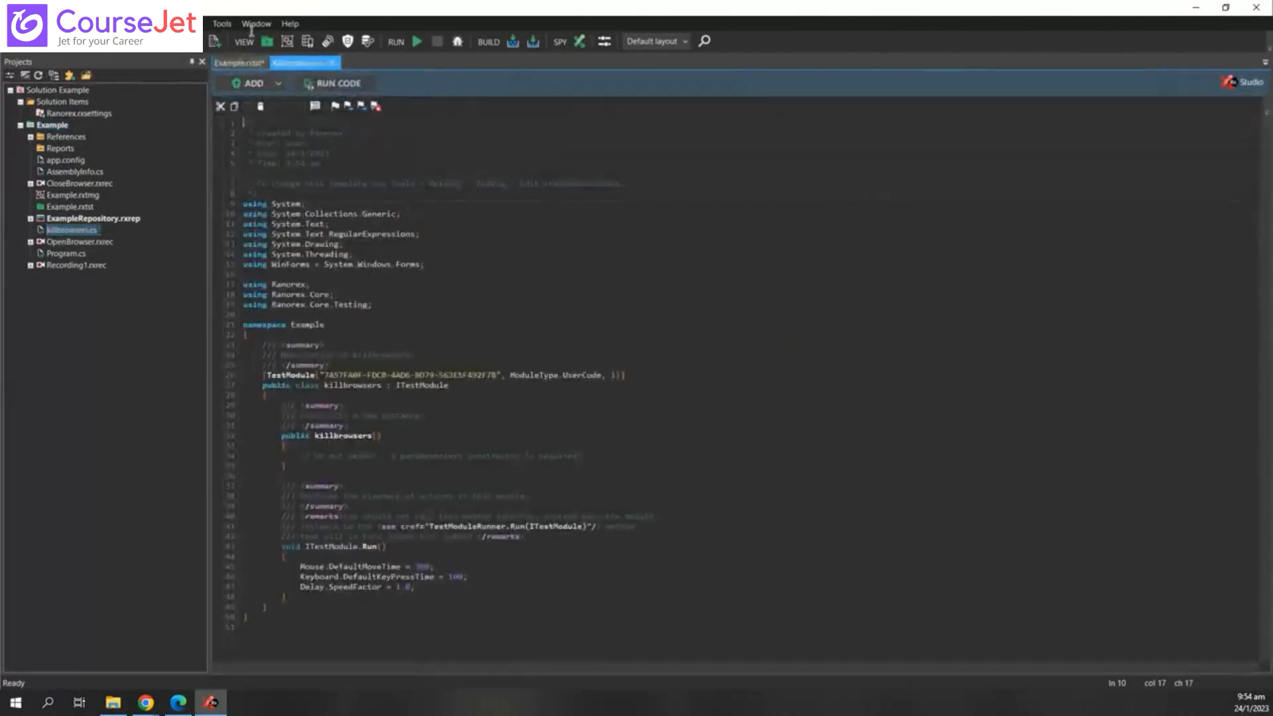
pyautogui.click(240, 63)
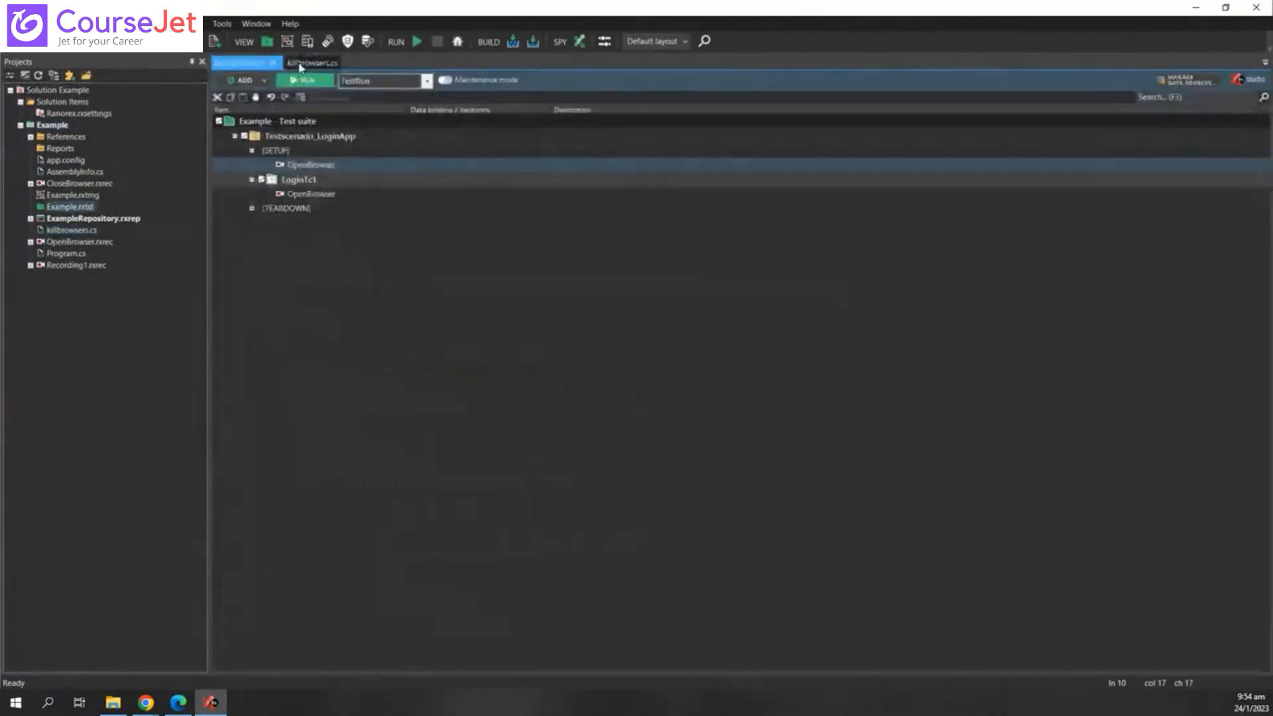
# - Delete OpenBrowser from [SETUP] and put the killbrowsers code module there instead
pyautogui.rightClick(319, 163)
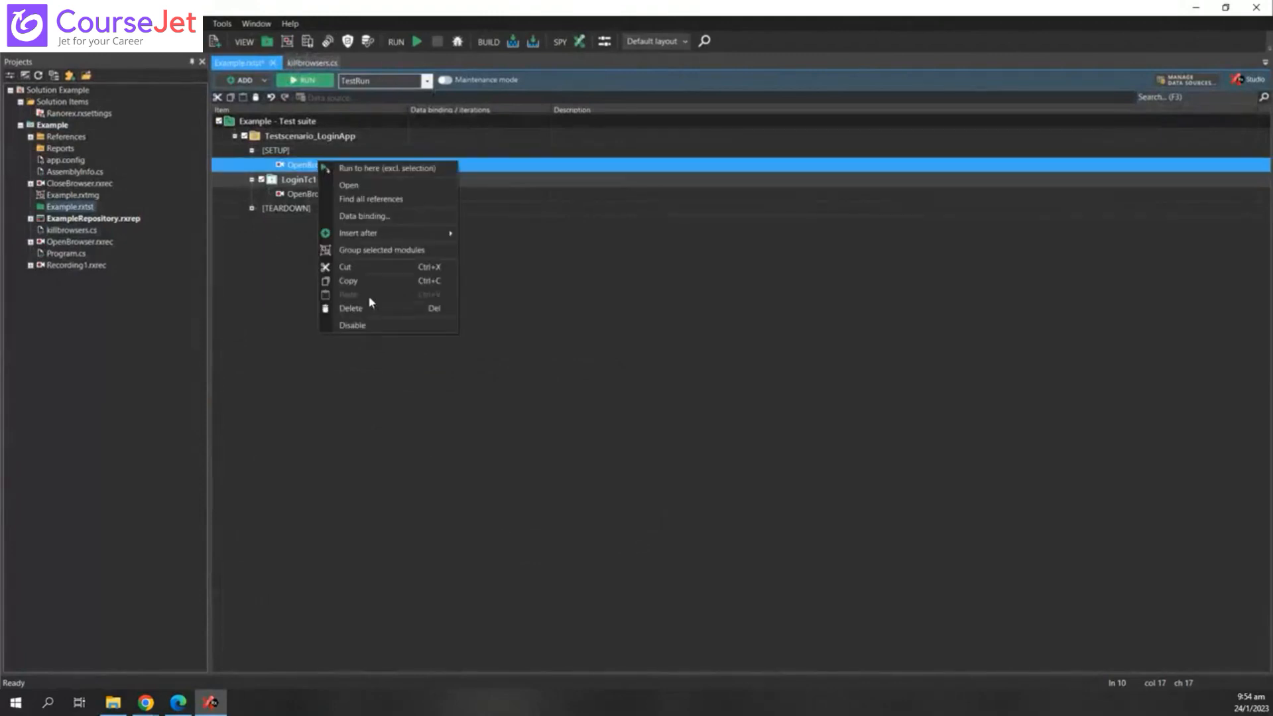
pyautogui.click(362, 308)
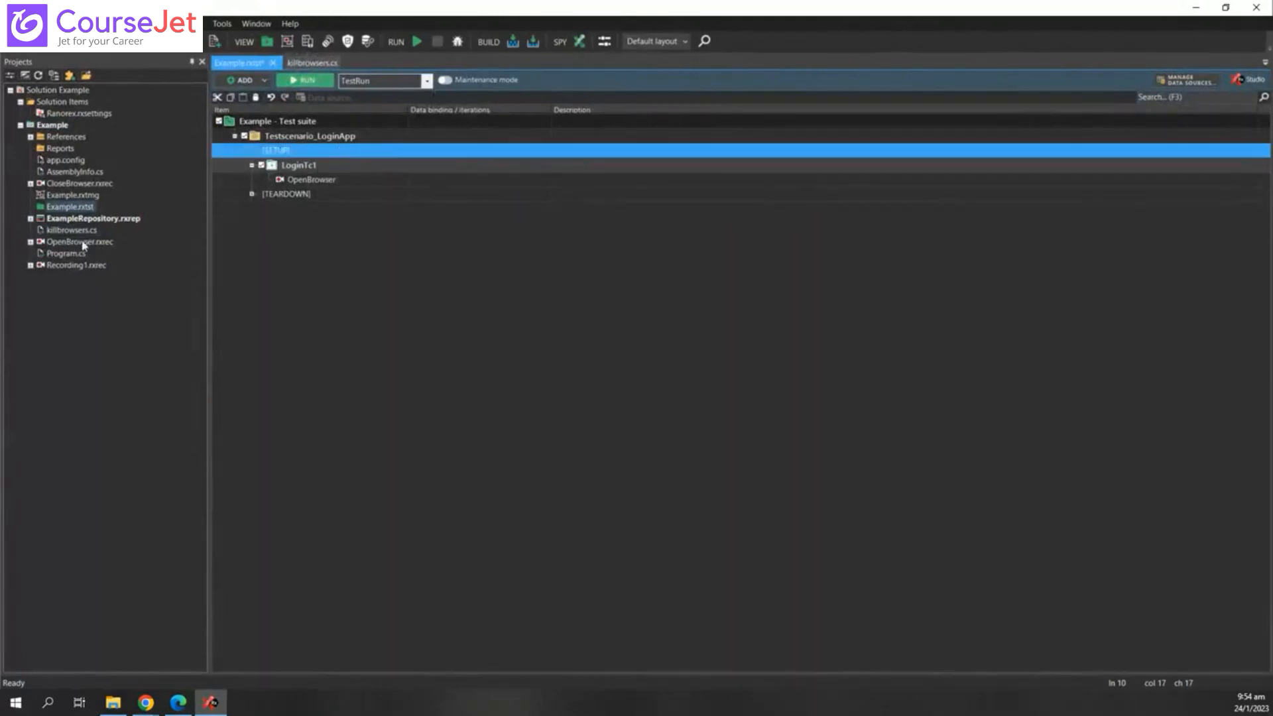
pyautogui.moveTo(83, 234); pyautogui.dragTo(312, 156)
# - Review the scenario's items and expand [TEARDOWN] to show its OpenBrowser module
pyautogui.click(487, 361)
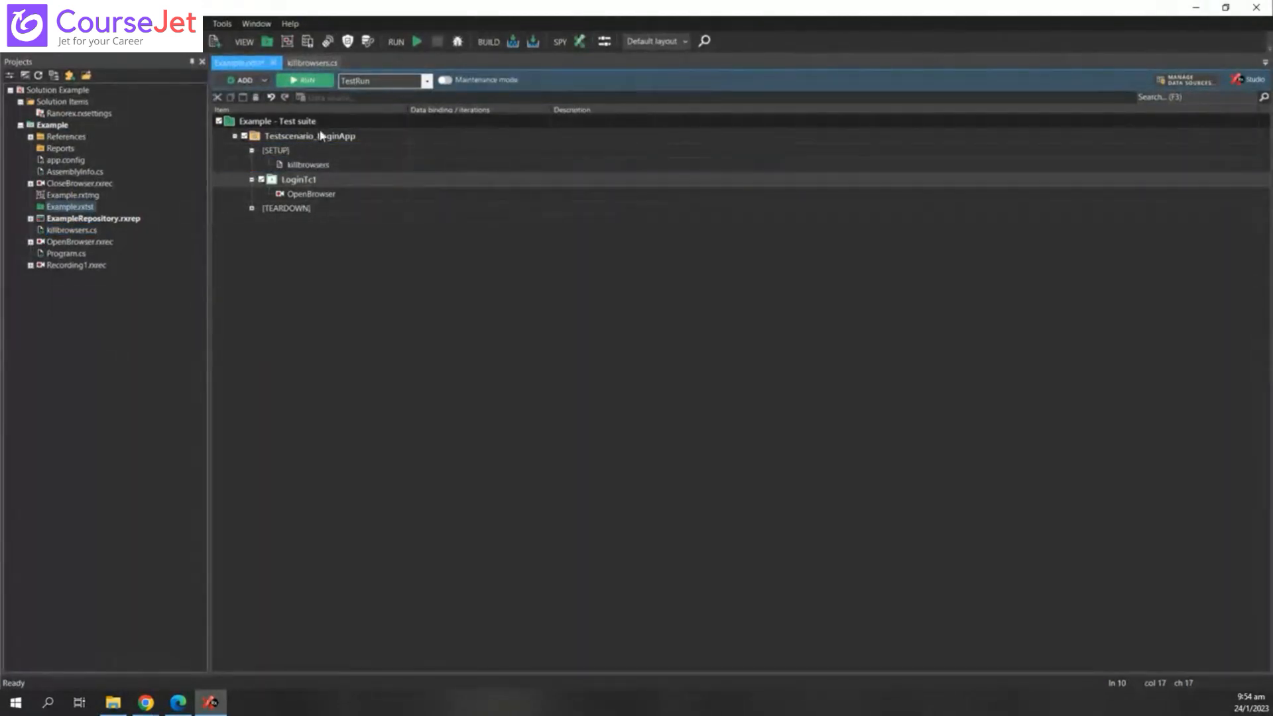
pyautogui.click(308, 142)
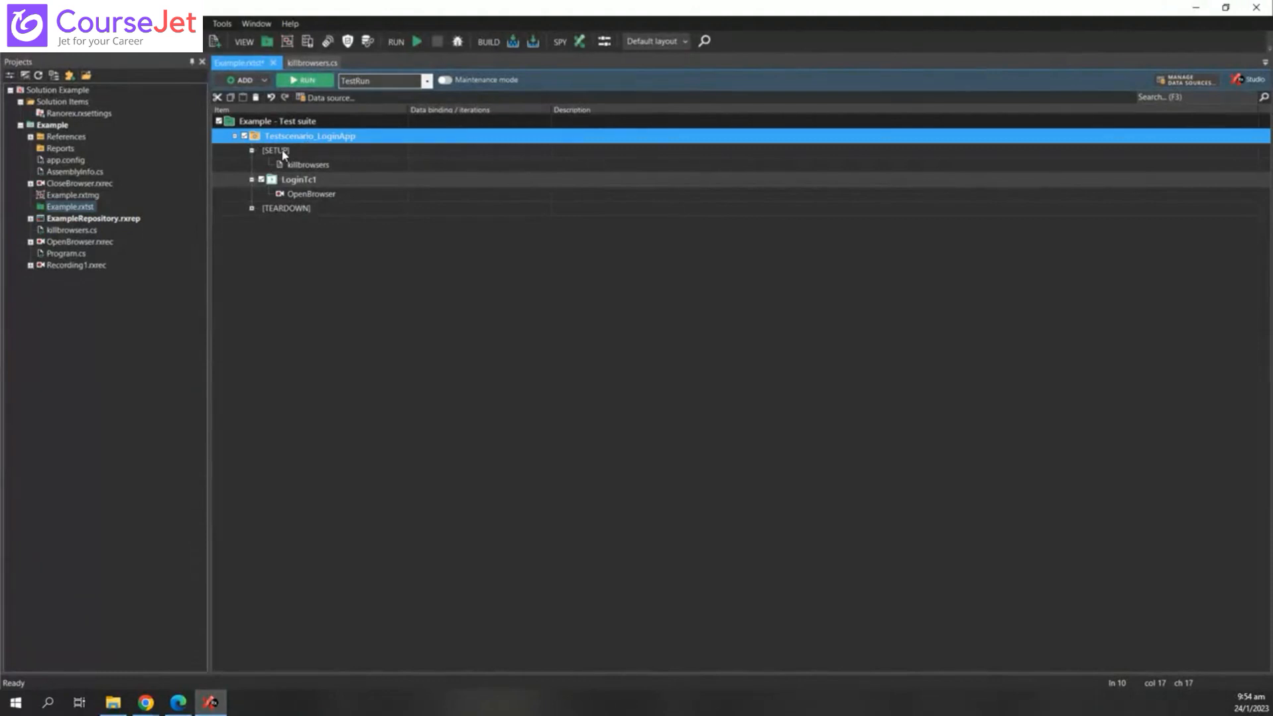
pyautogui.click(282, 152)
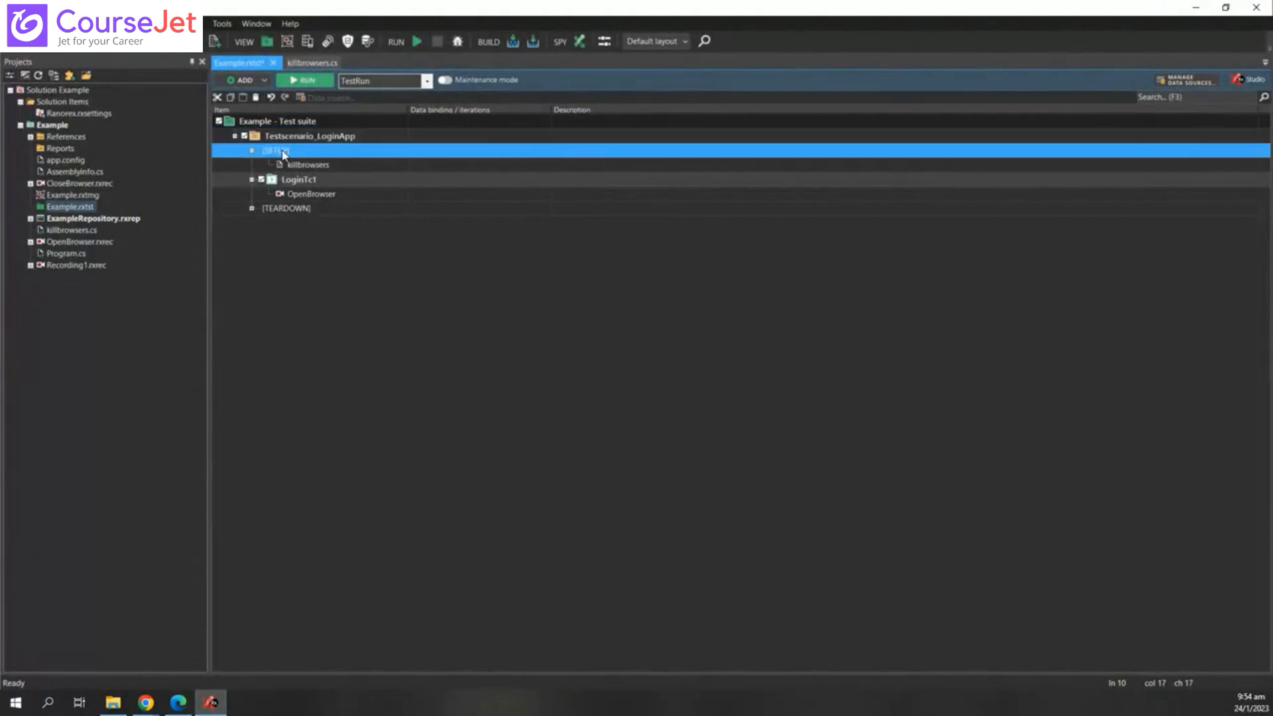
pyautogui.click(316, 167)
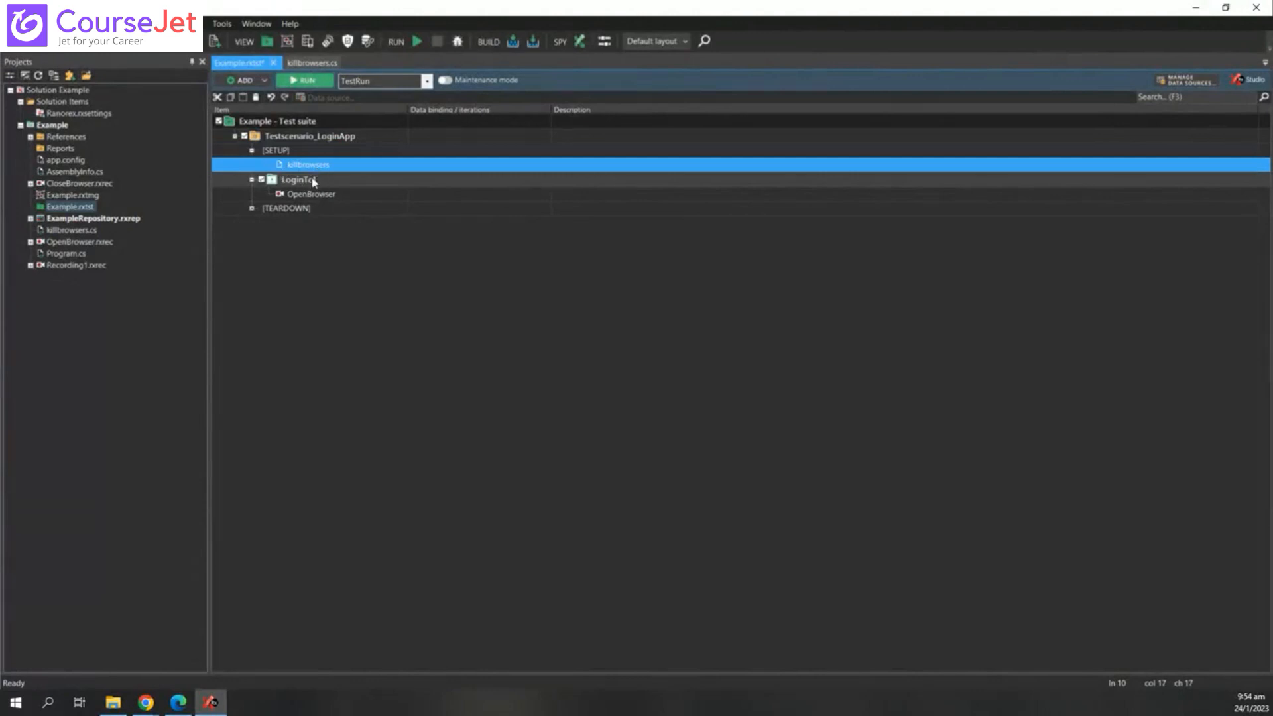
pyautogui.click(316, 180)
pyautogui.click(315, 196)
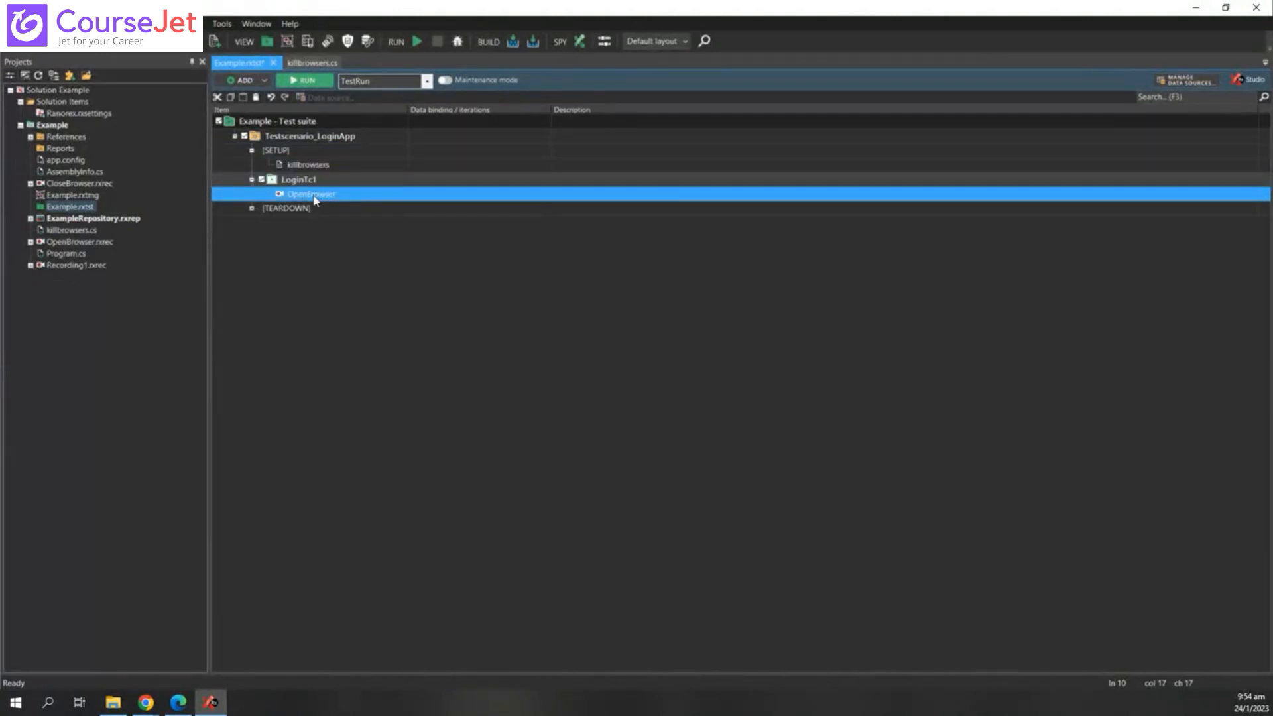
pyautogui.click(252, 209)
pyautogui.click(323, 225)
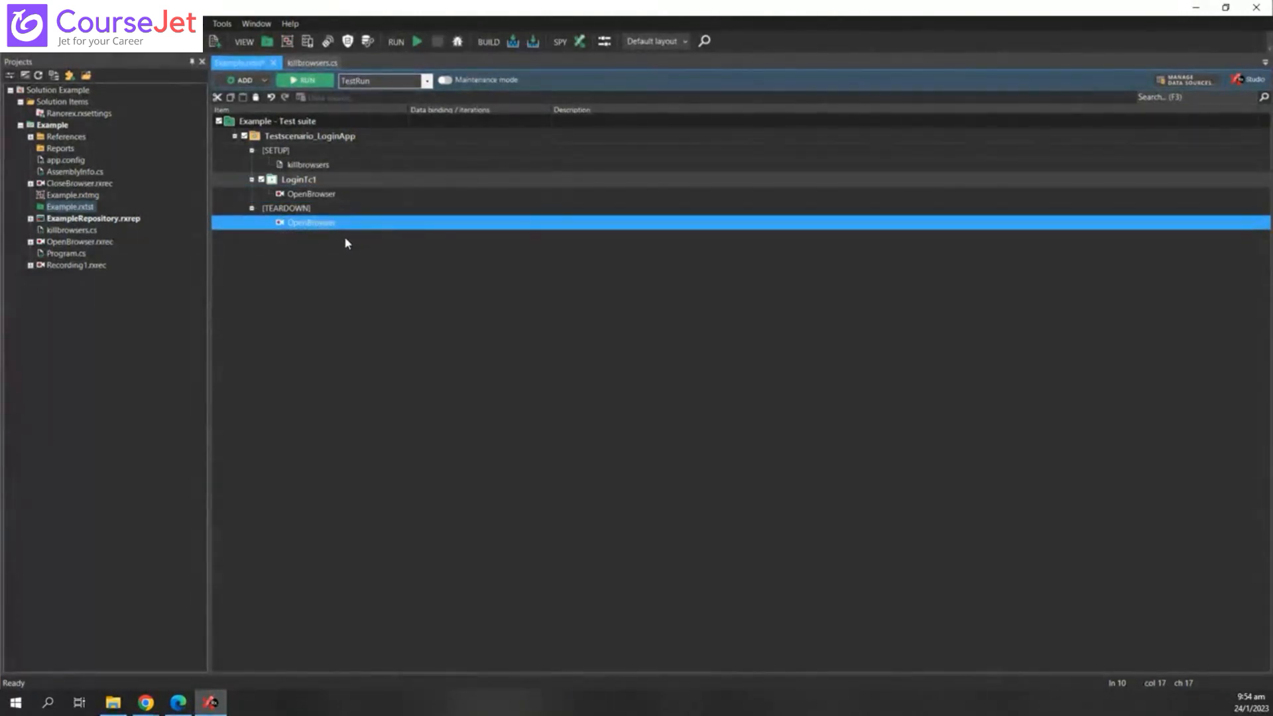
pyautogui.click(344, 236)
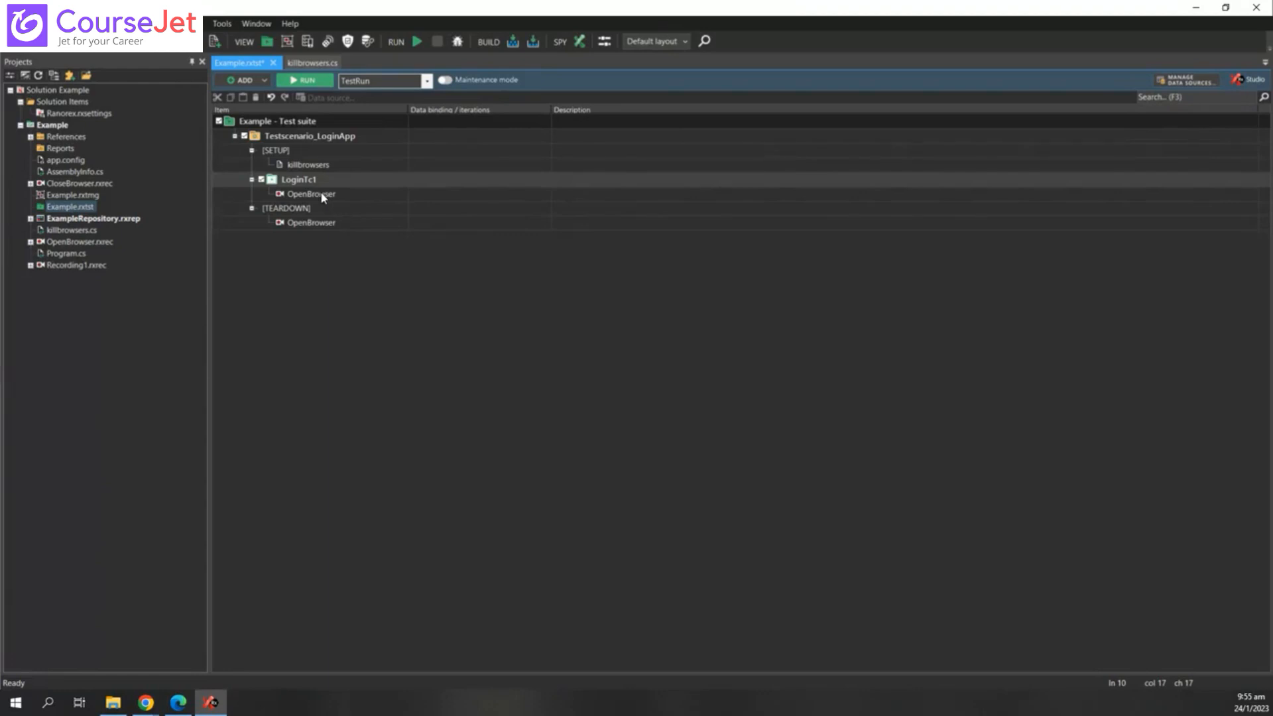
pyautogui.click(279, 213)
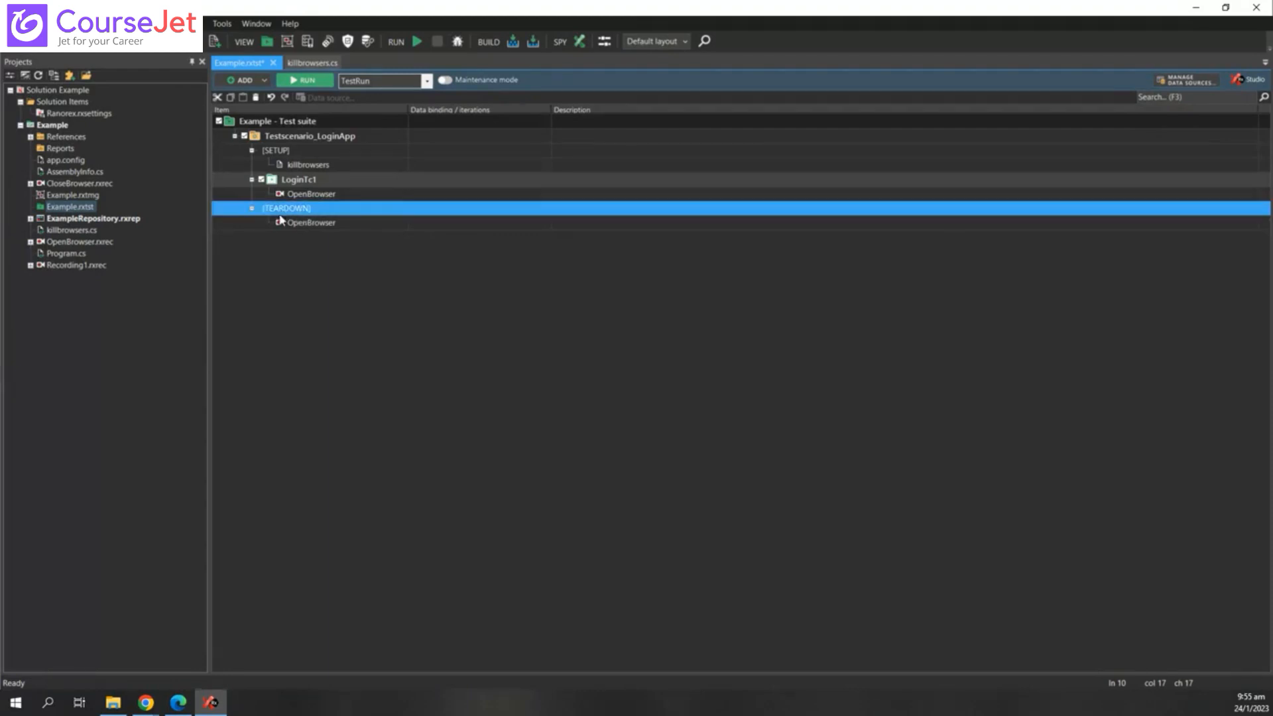
pyautogui.click(336, 228)
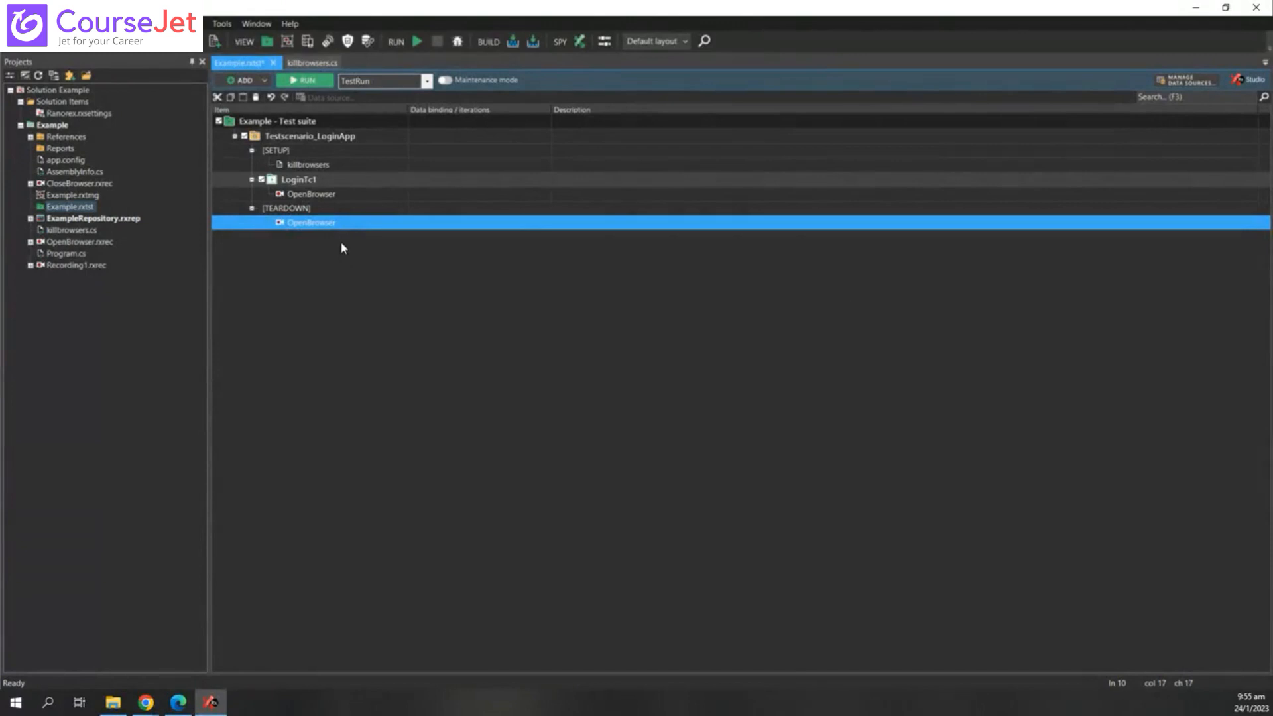
pyautogui.click(286, 154)
pyautogui.click(311, 209)
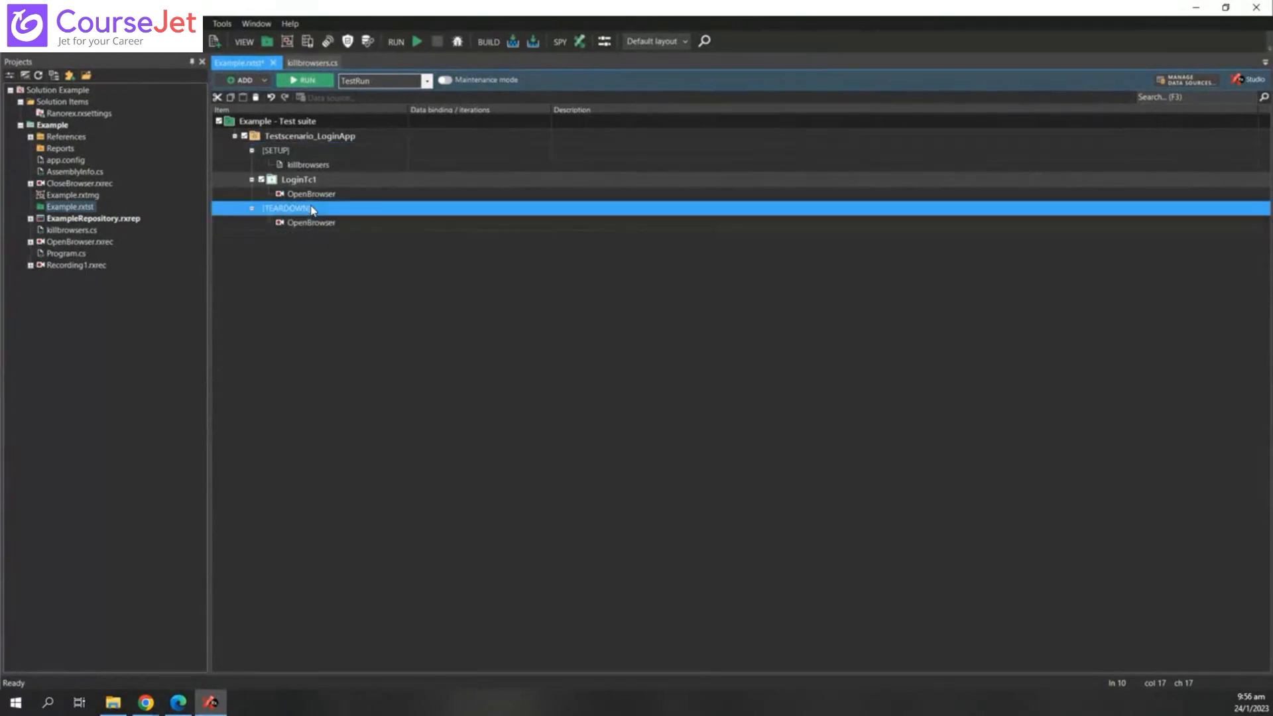
pyautogui.click(323, 170)
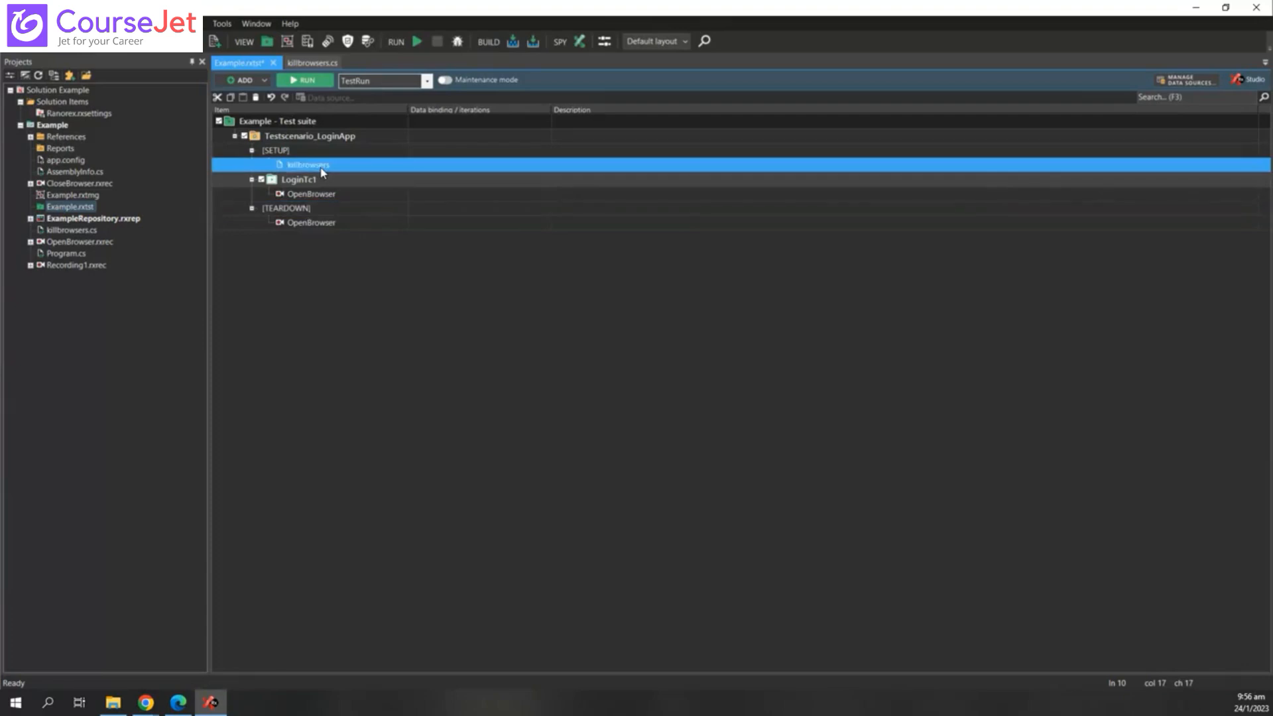
pyautogui.click(287, 152)
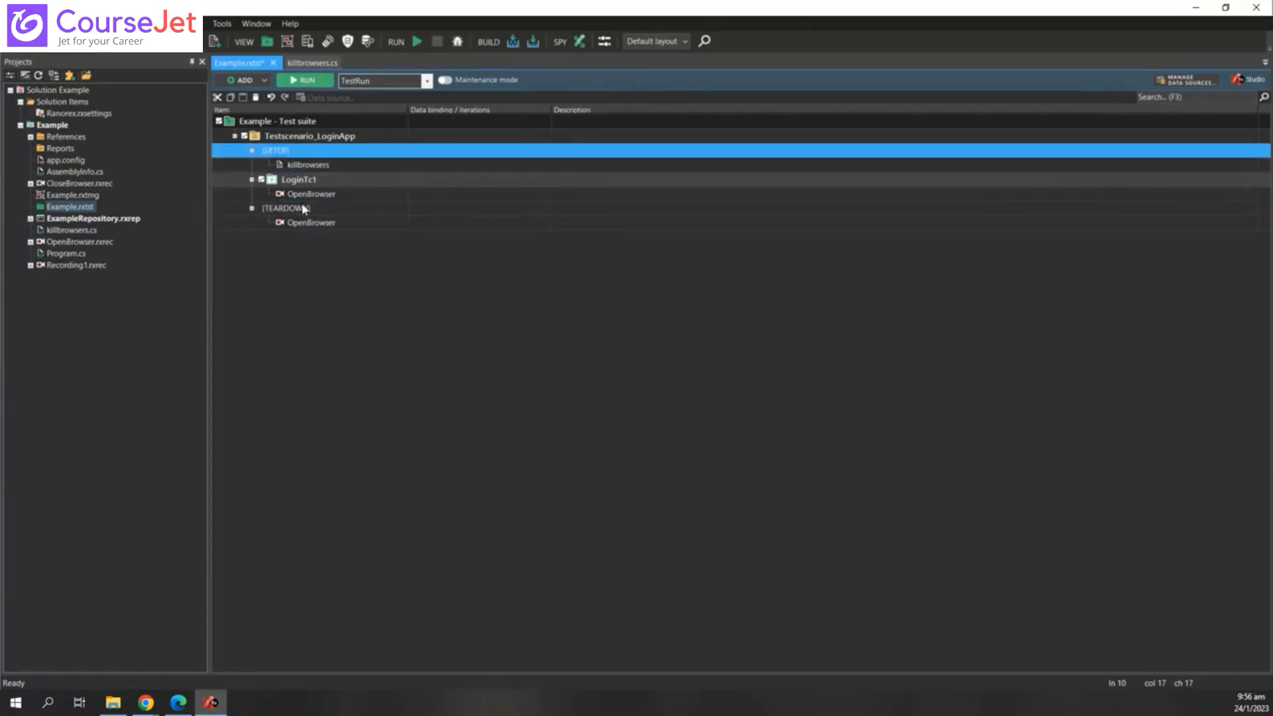
pyautogui.click(303, 208)
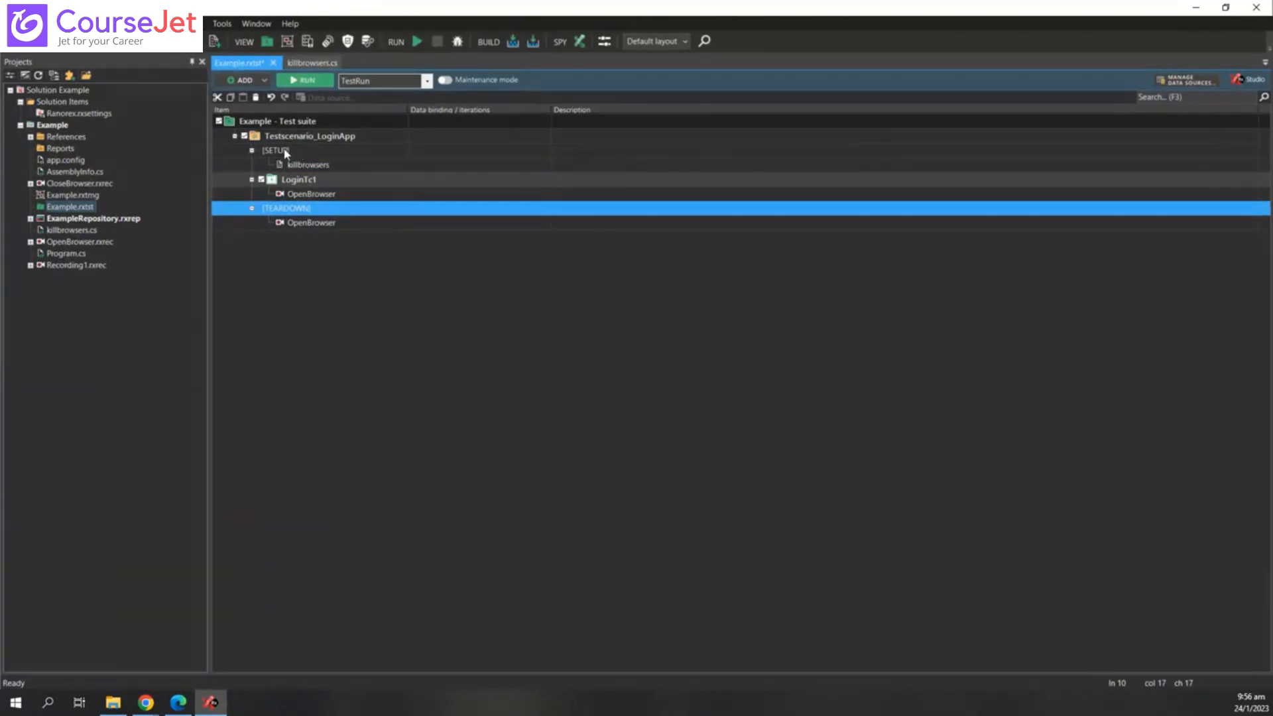
pyautogui.click(286, 153)
pyautogui.click(313, 213)
pyautogui.click(293, 152)
pyautogui.click(311, 167)
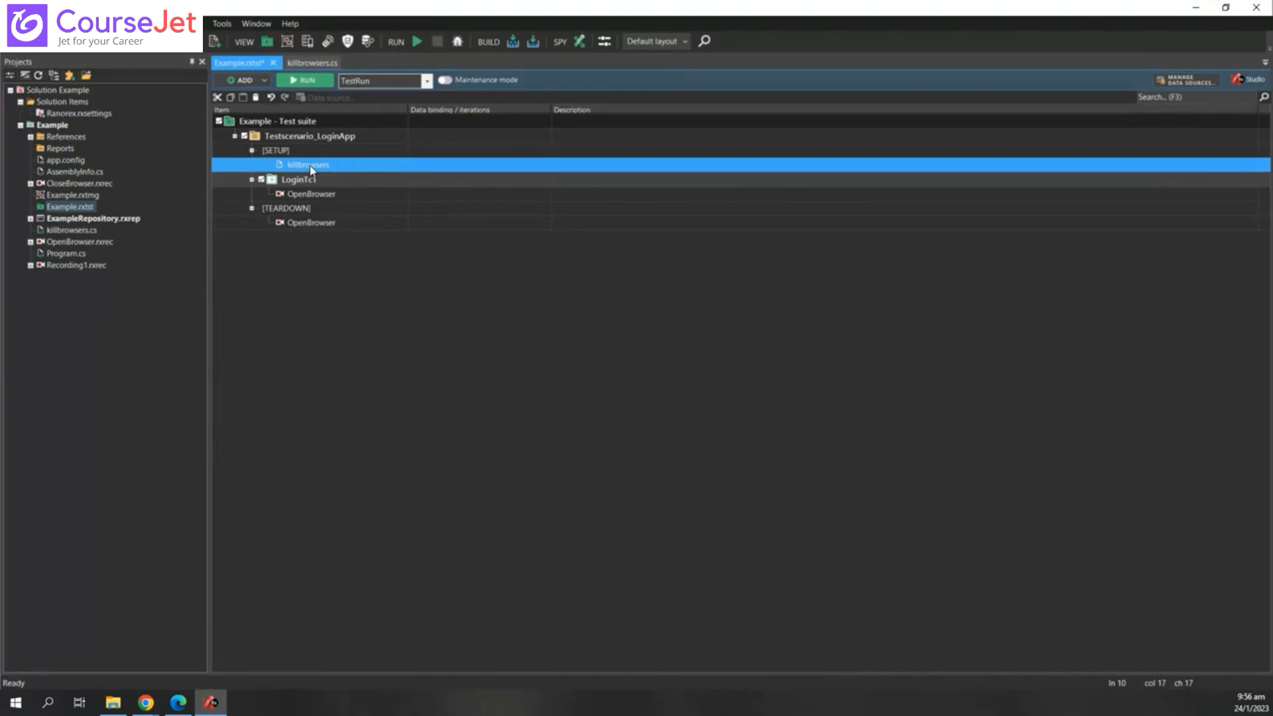
pyautogui.click(286, 154)
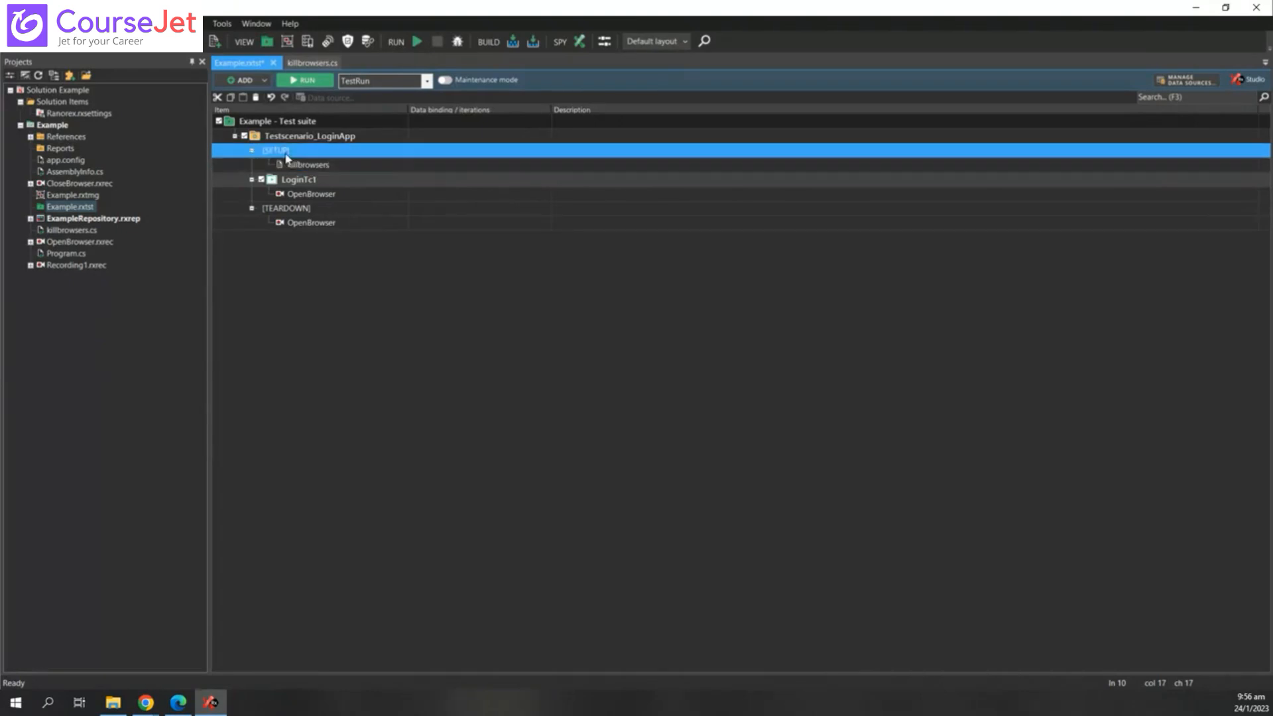
pyautogui.click(304, 165)
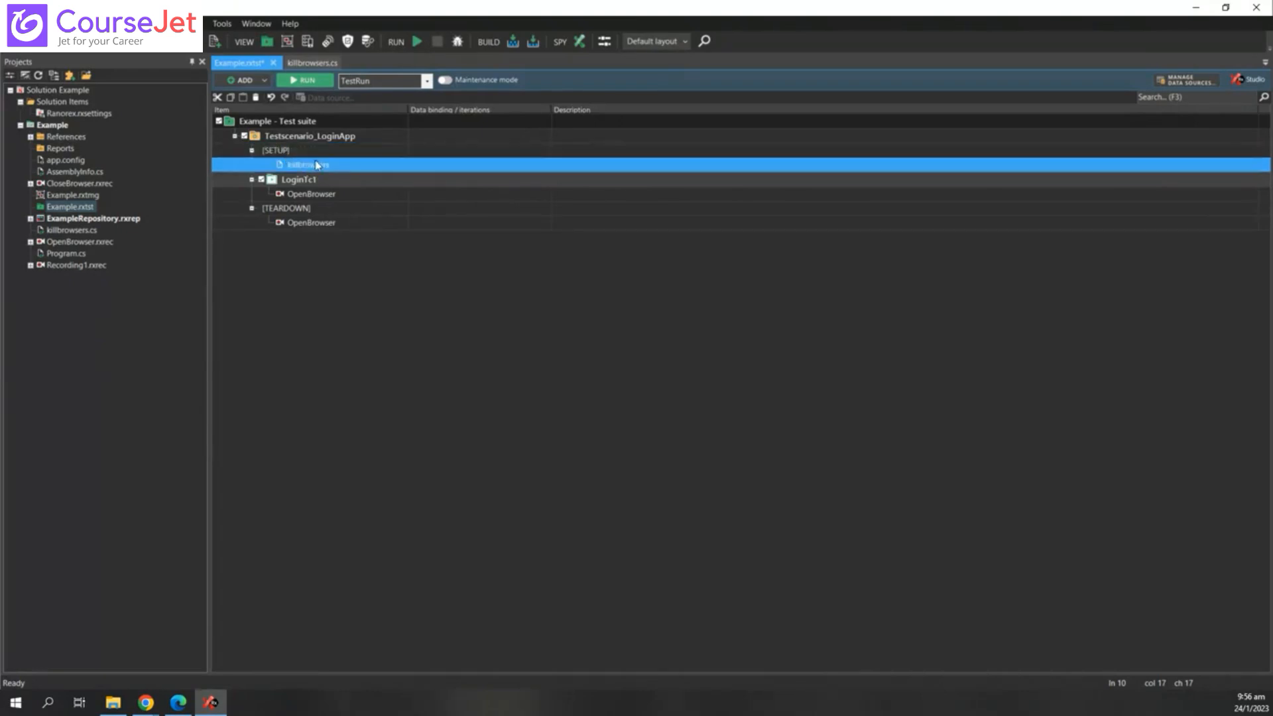
pyautogui.click(285, 155)
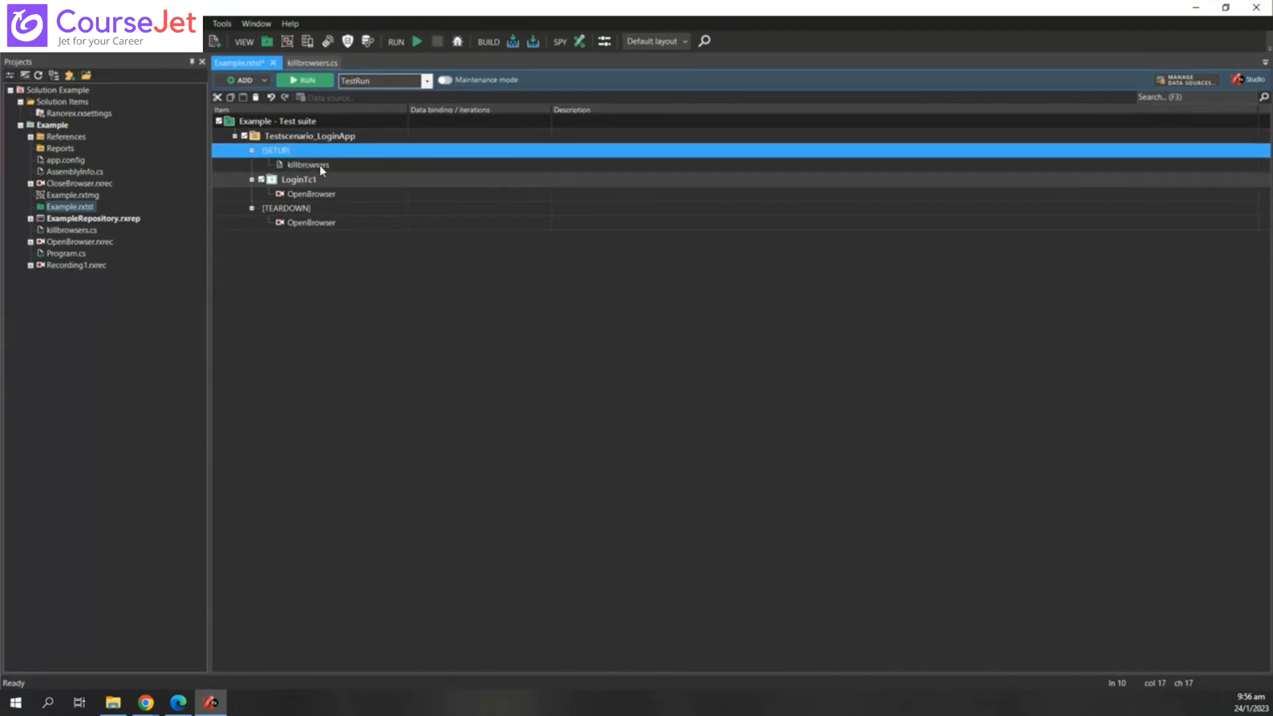
pyautogui.click(320, 168)
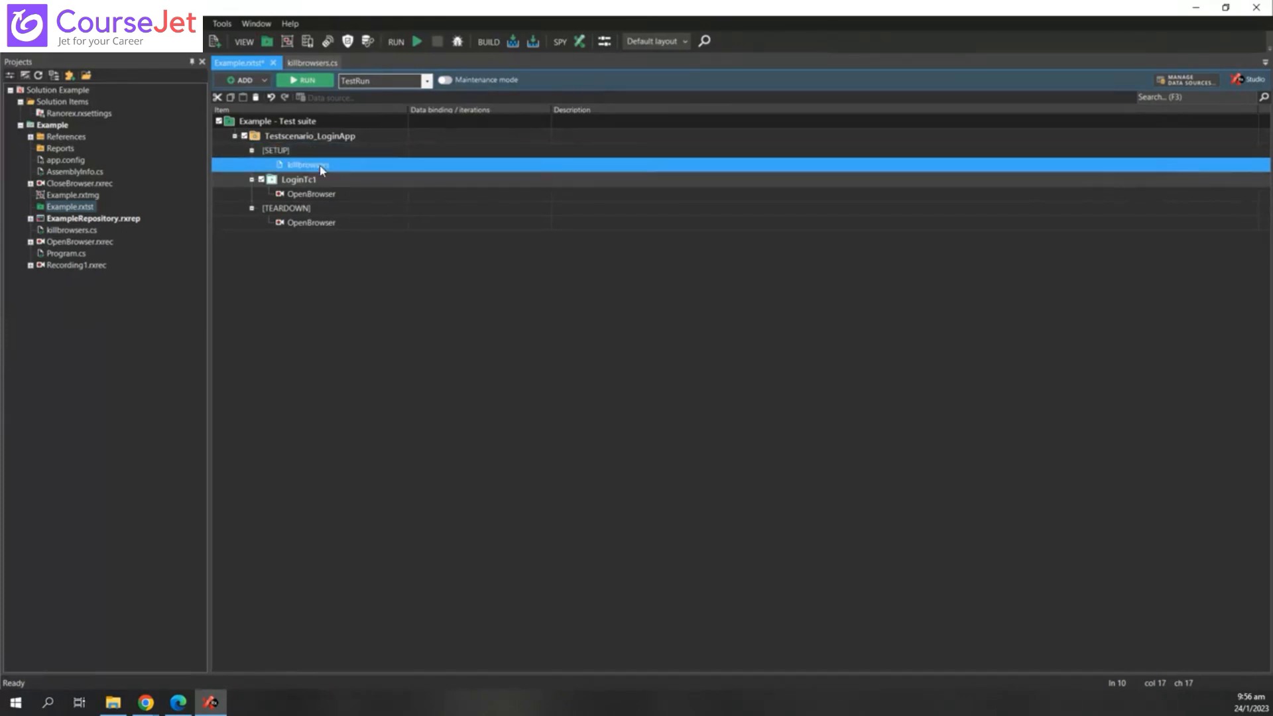
pyautogui.click(328, 183)
pyautogui.click(296, 155)
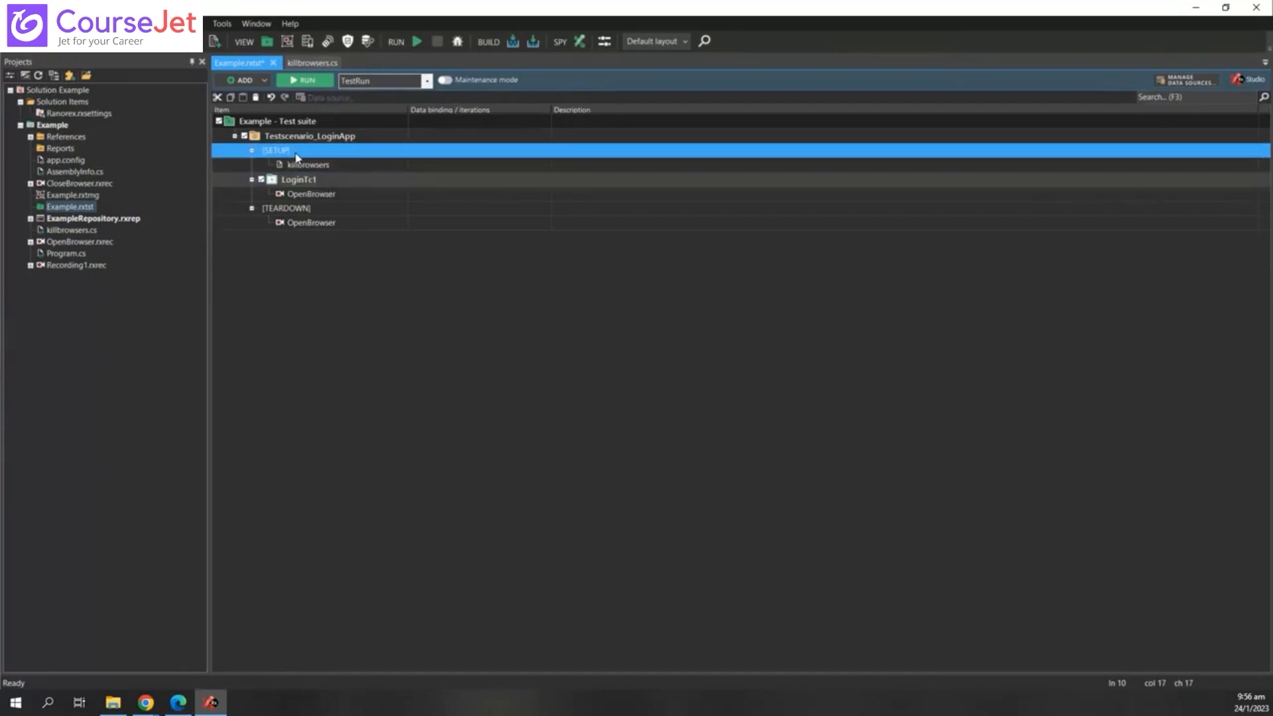
pyautogui.click(320, 207)
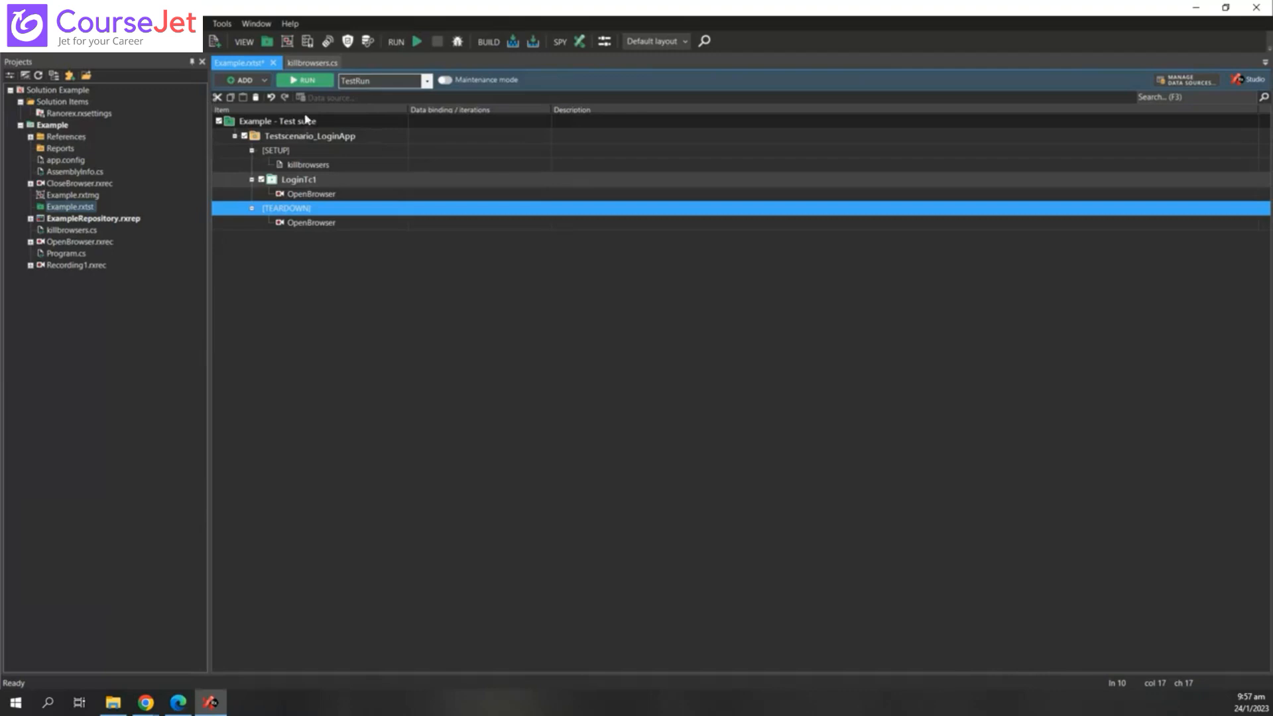
pyautogui.click(322, 126)
pyautogui.rightClick(322, 127)
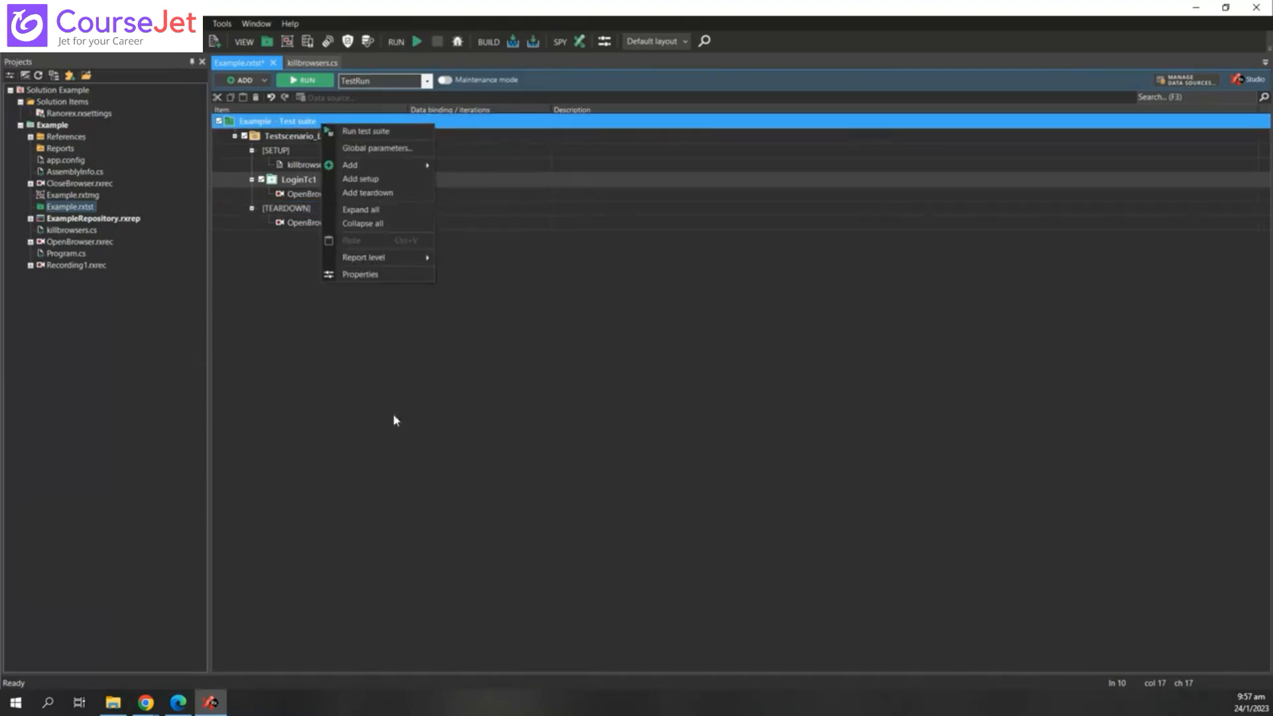
pyautogui.click(434, 412)
pyautogui.click(326, 119)
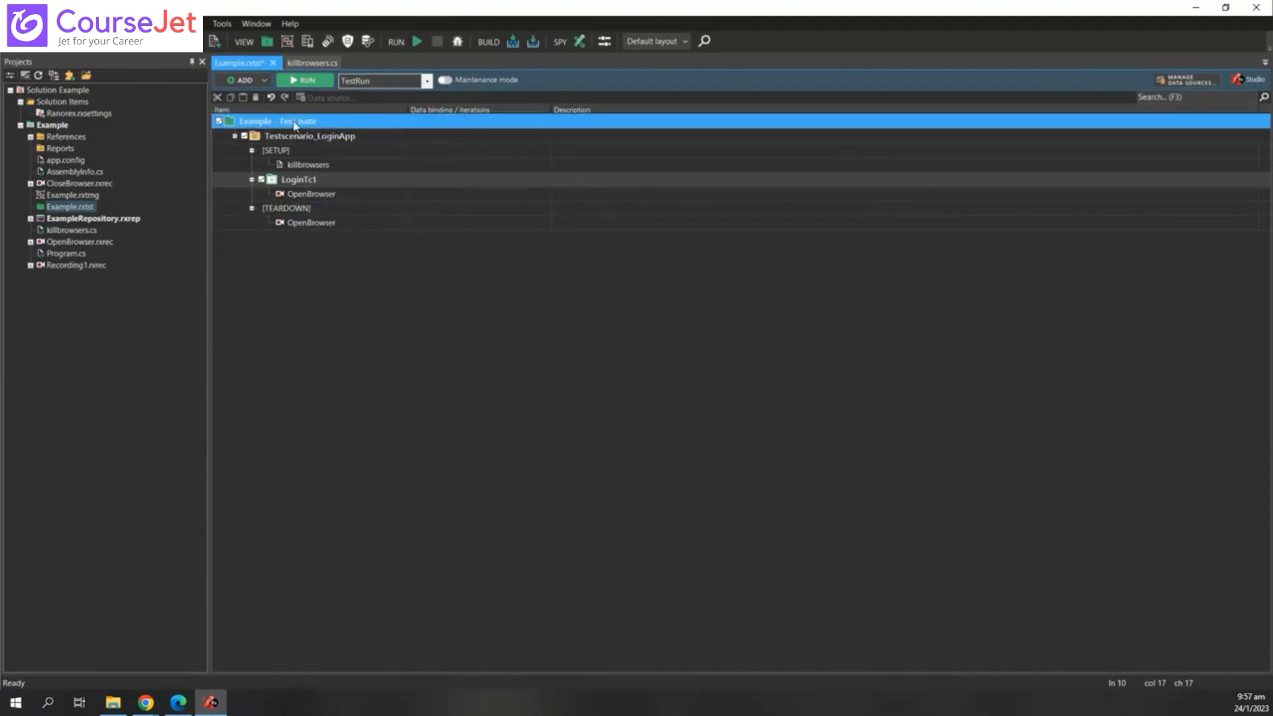
pyautogui.click(388, 314)
pyautogui.click(326, 126)
# - Delete the teardown's OpenBrowser module and then the empty [TEARDOWN] section
pyautogui.rightClick(323, 195)
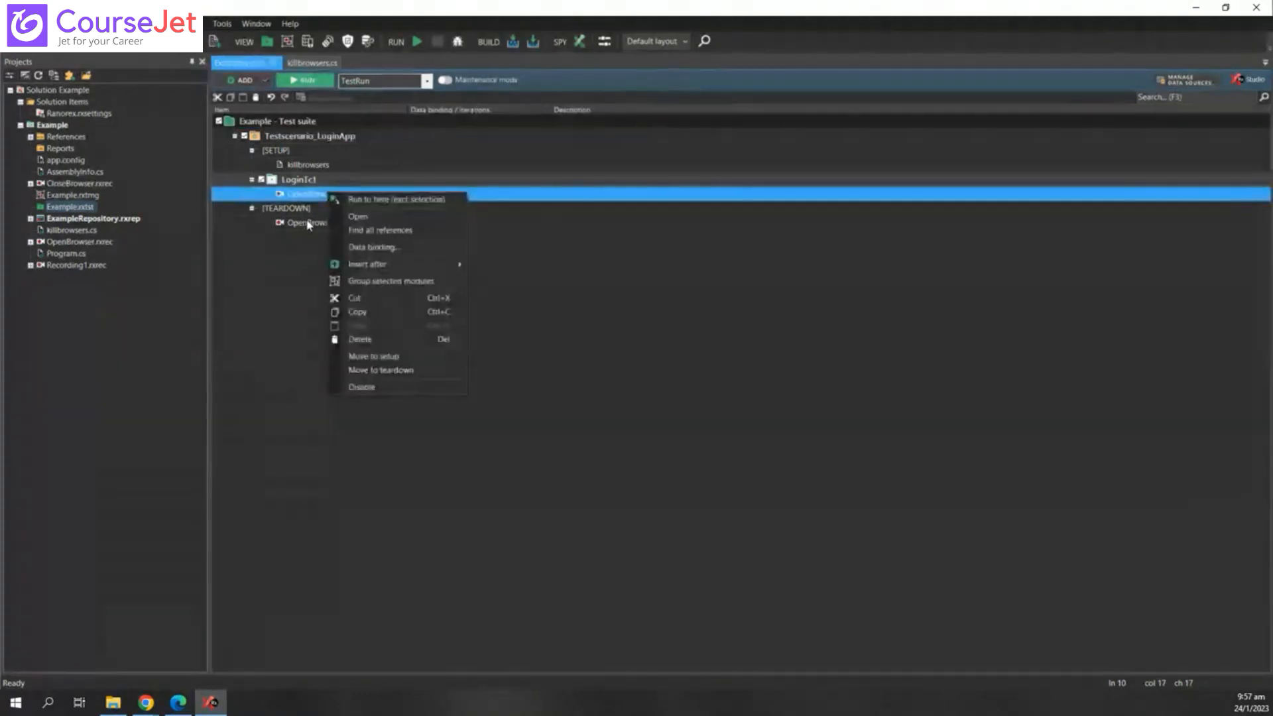
pyautogui.click(307, 223)
pyautogui.rightClick(308, 224)
pyautogui.click(339, 368)
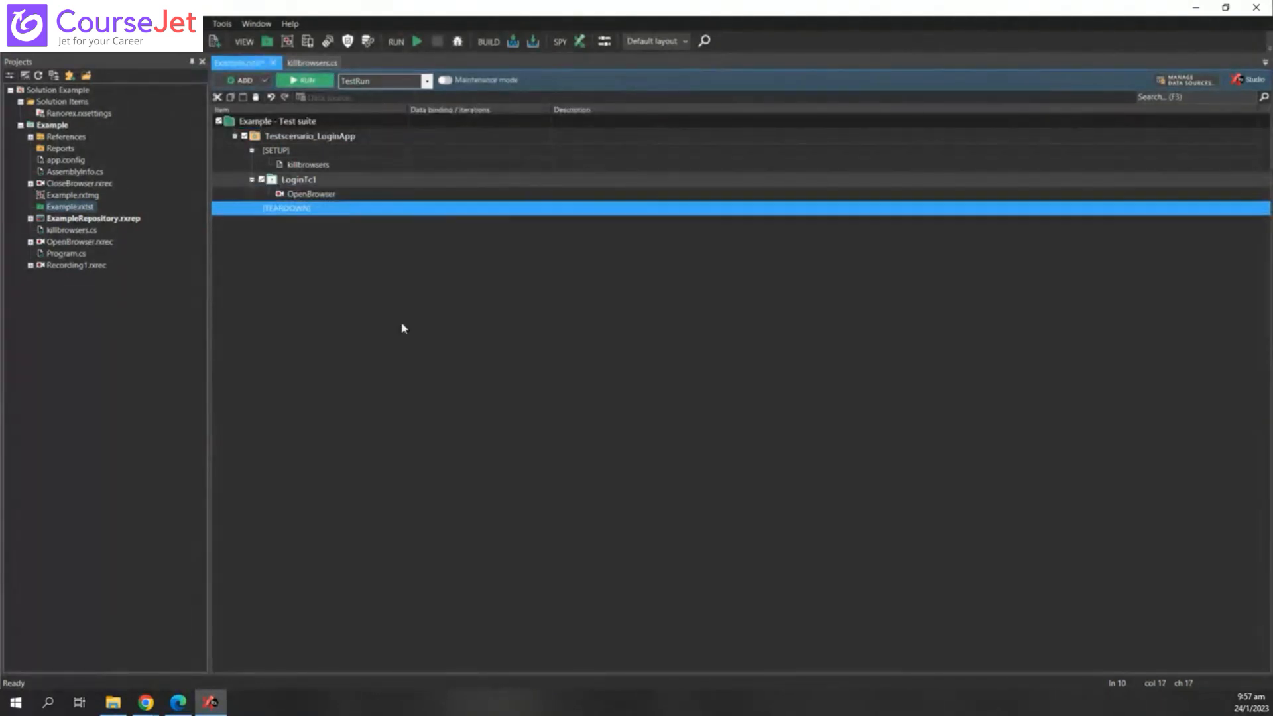
pyautogui.rightClick(300, 216)
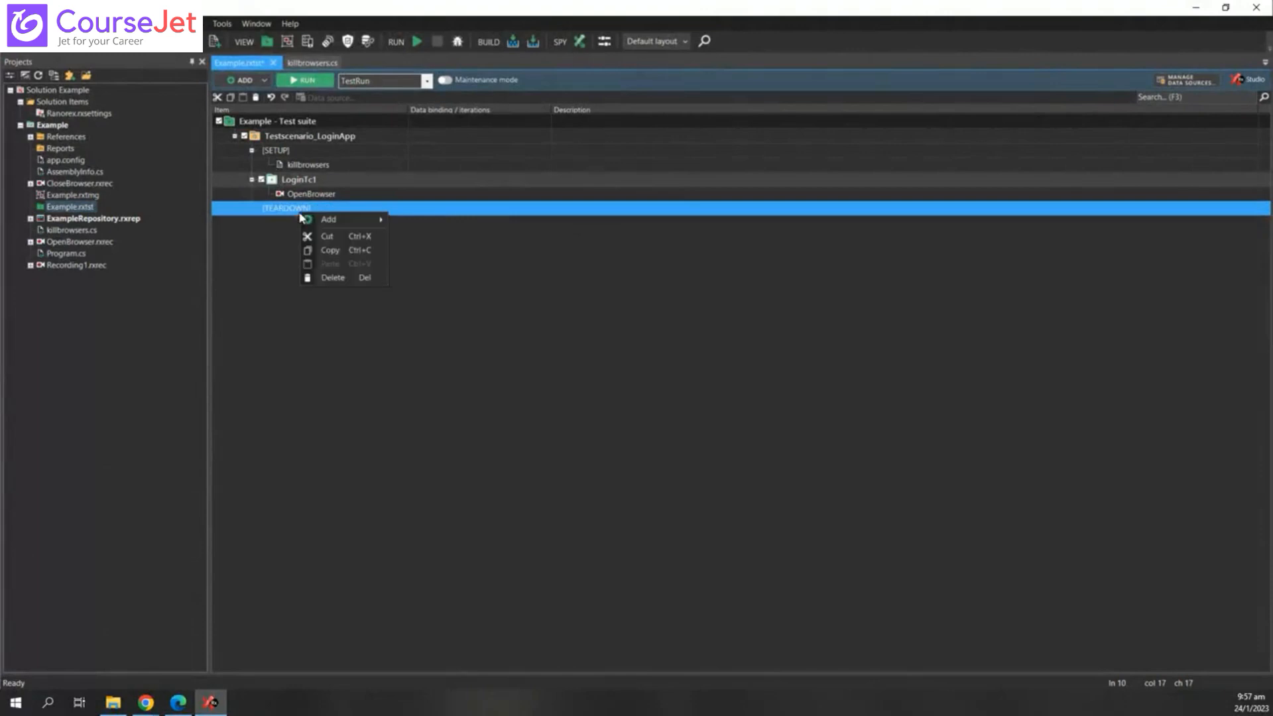
pyautogui.click(333, 277)
# - Delete the [SETUP] section with killbrowsers, confirming Yes, keeping LoginTc1 under Testscenario_LoginApp
pyautogui.rightClick(304, 153)
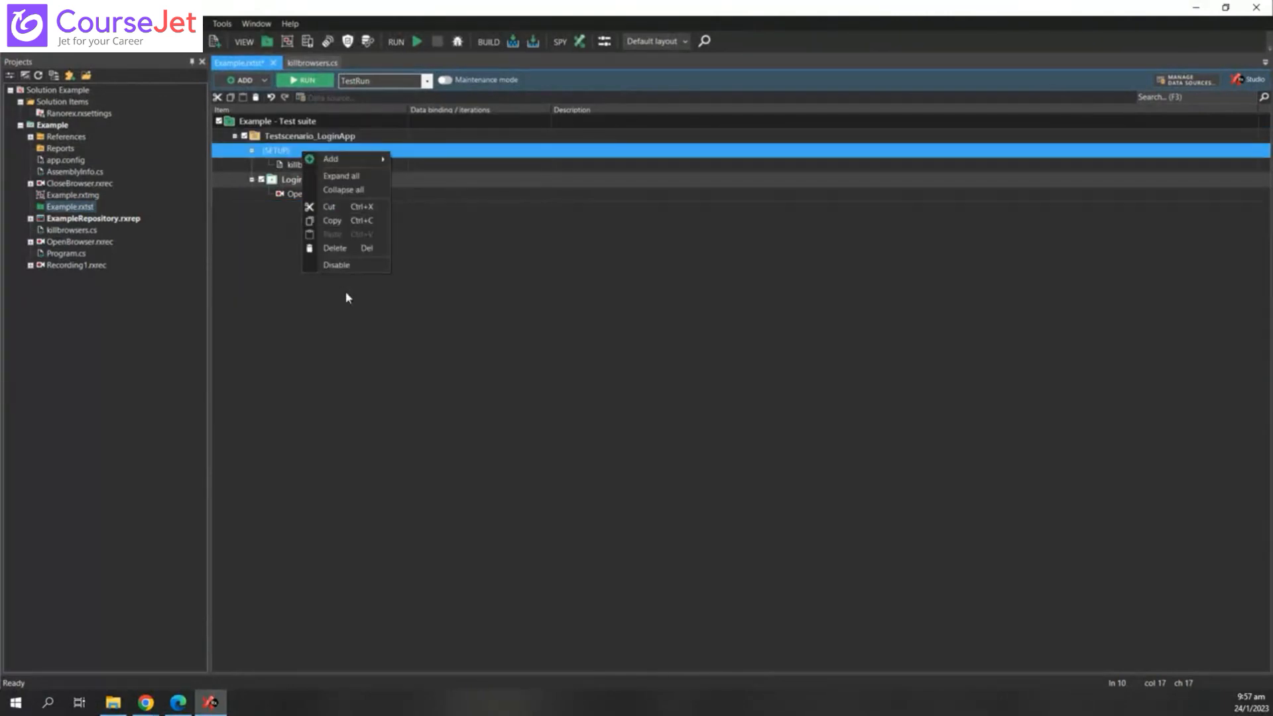
pyautogui.moveTo(291, 182); pyautogui.dragTo(225, 145)
pyautogui.rightClick(297, 153)
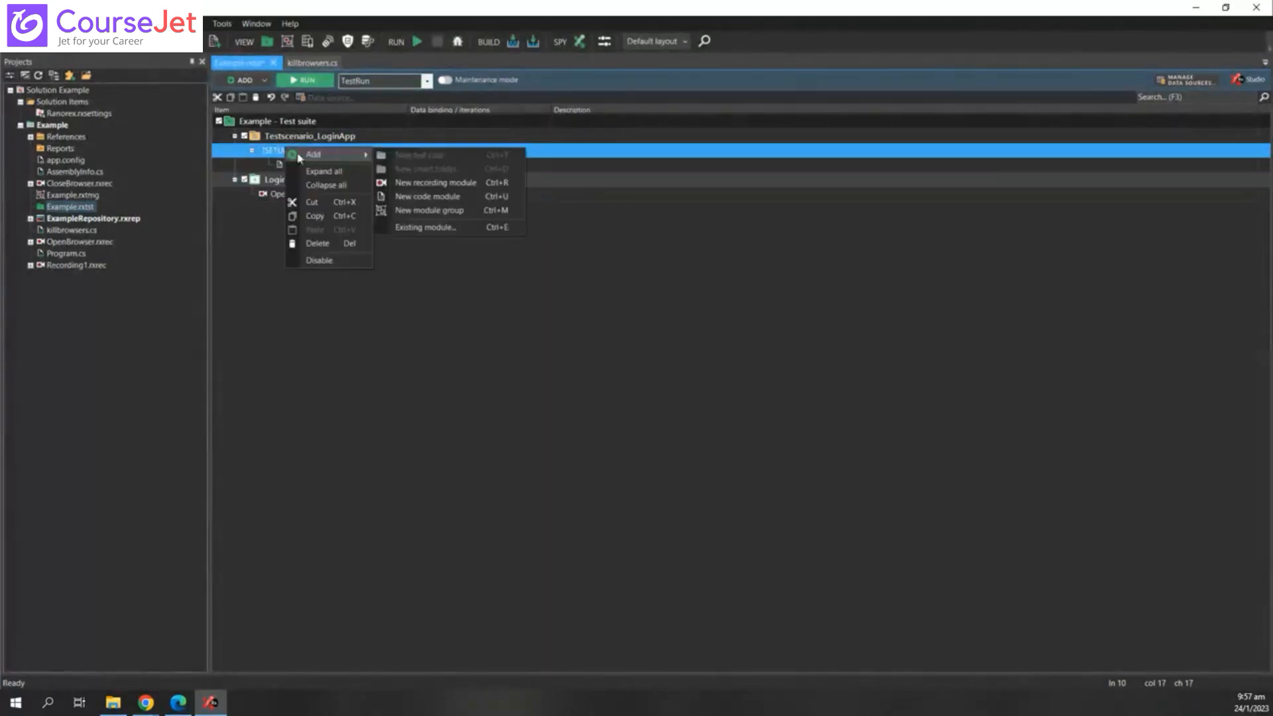
pyautogui.click(323, 260)
pyautogui.rightClick(313, 152)
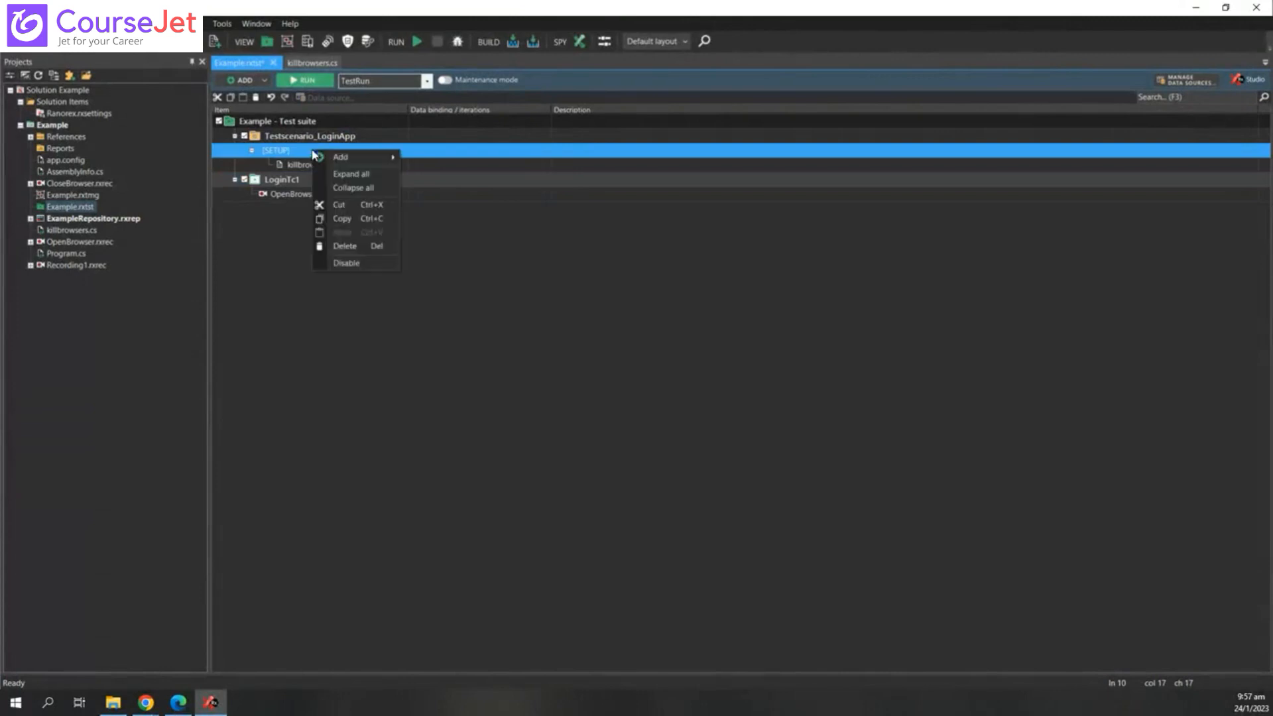
pyautogui.click(345, 247)
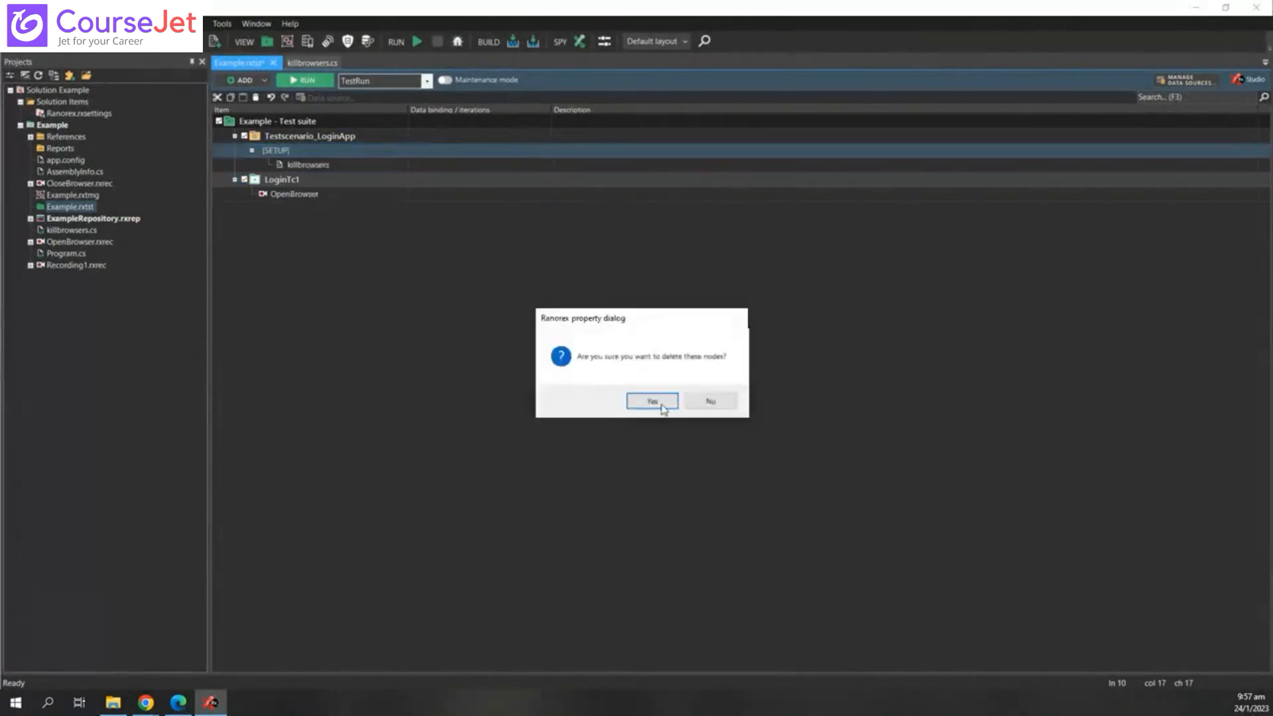
pyautogui.click(663, 407)
pyautogui.moveTo(285, 151); pyautogui.dragTo(328, 137)
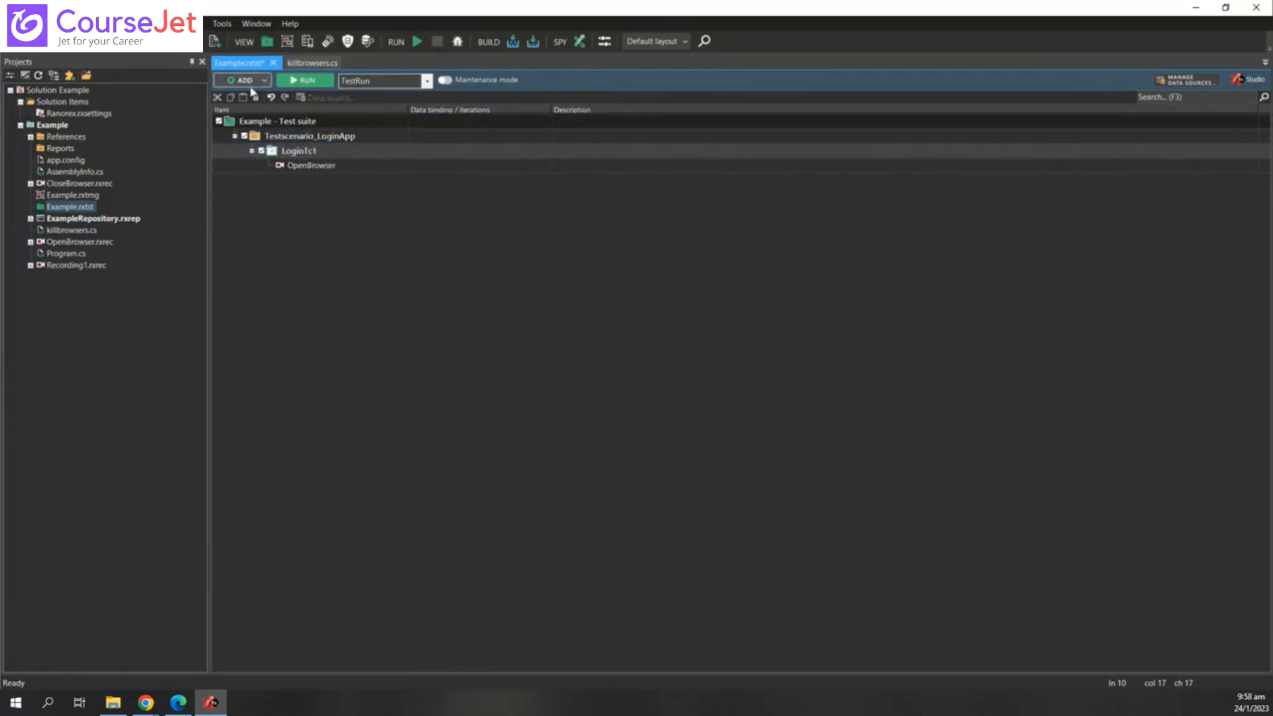
# - Re-check all Example suite items, start the build and run, and dismiss the container-description hint
pyautogui.click(219, 121)
pyautogui.click(219, 121)
pyautogui.click(311, 84)
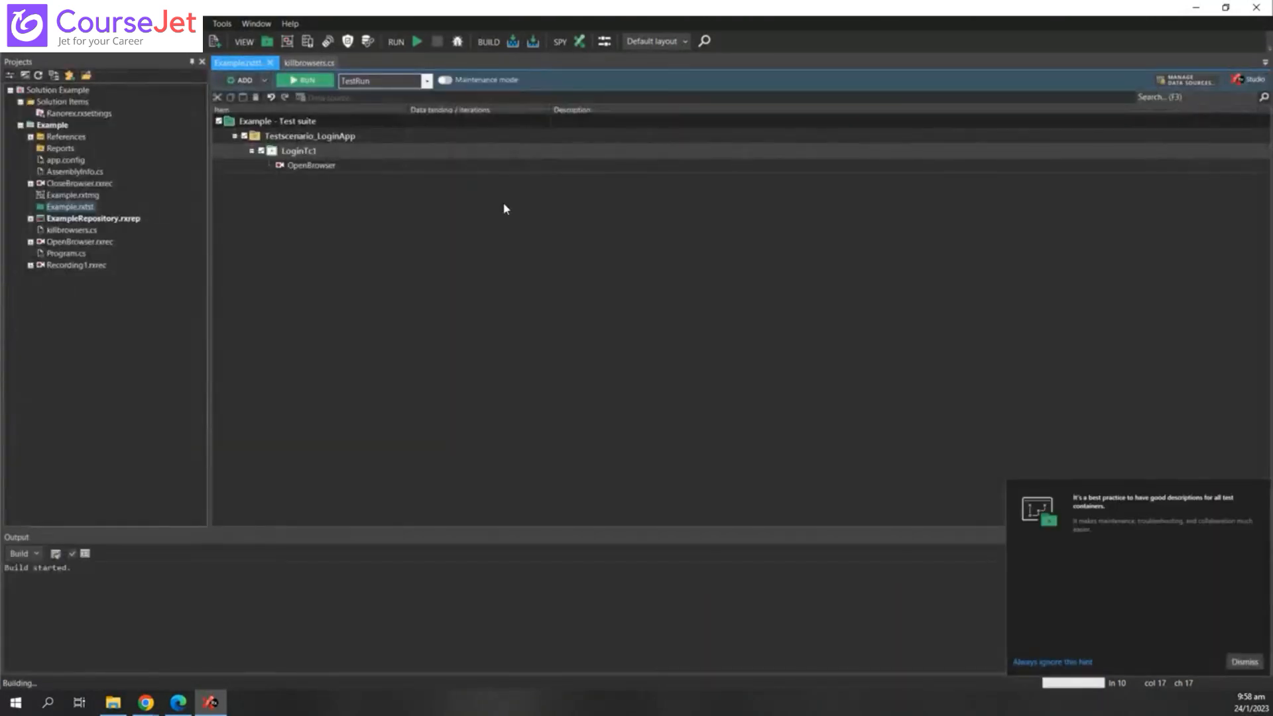
pyautogui.click(1245, 662)
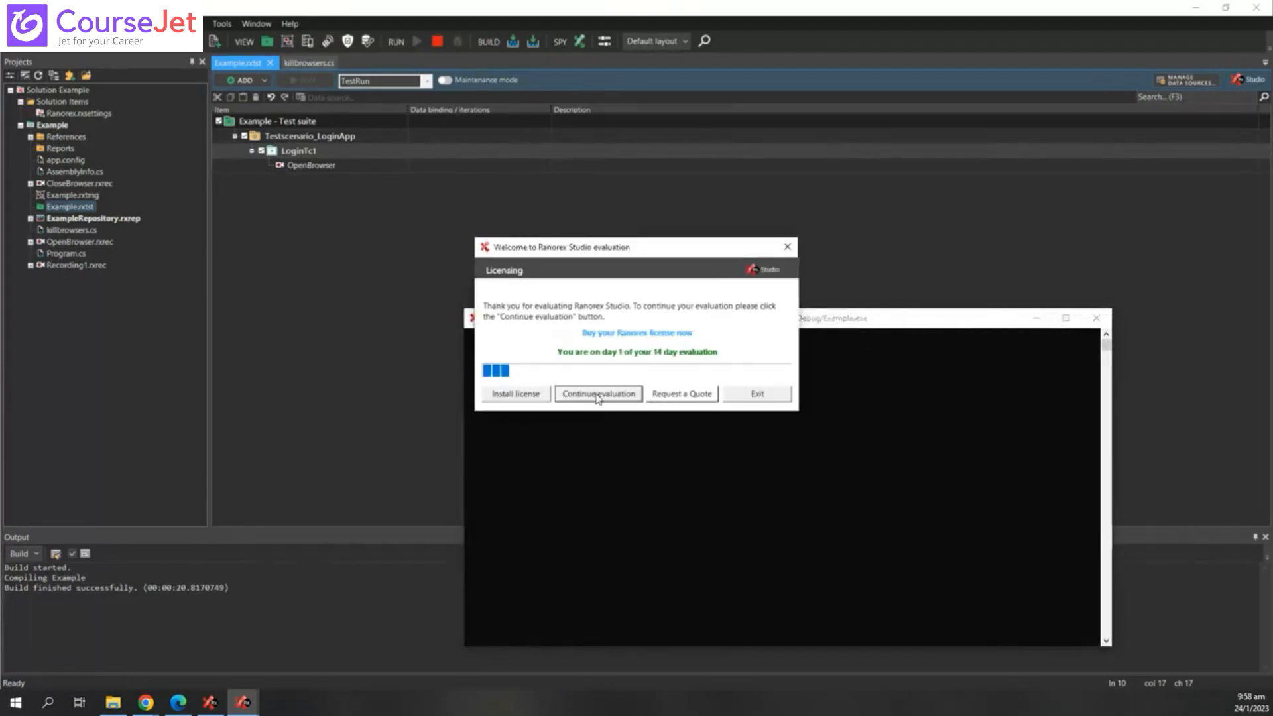
# - Continue the evaluation license so the run proceeds, then nudge the Example.exe console window upward
pyautogui.click(597, 393)
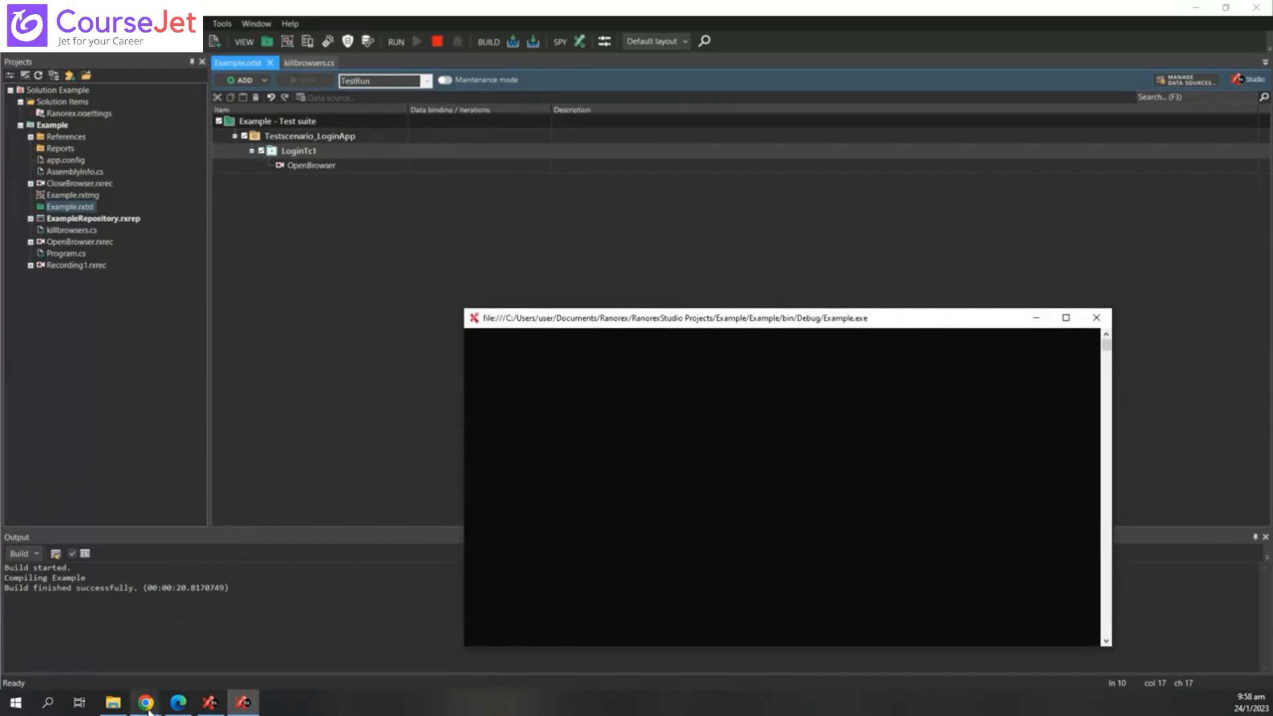
pyautogui.moveTo(149, 711)
pyautogui.moveTo(901, 320); pyautogui.dragTo(909, 139)
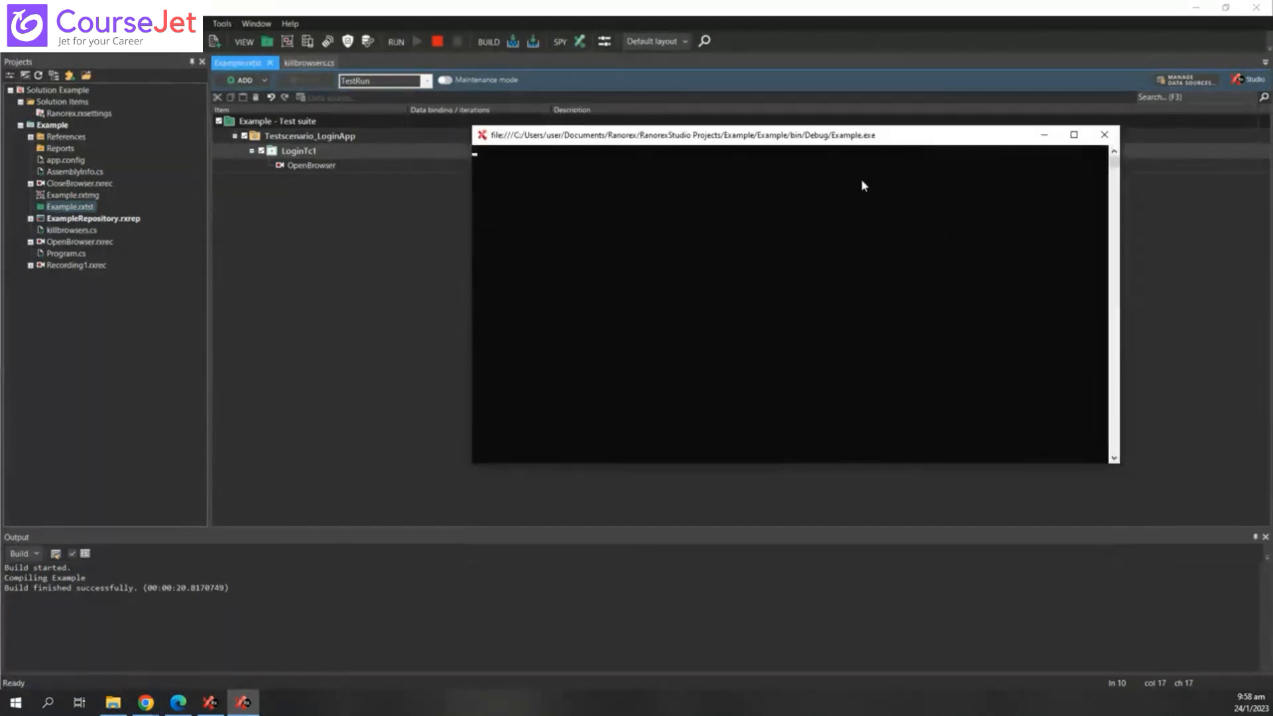
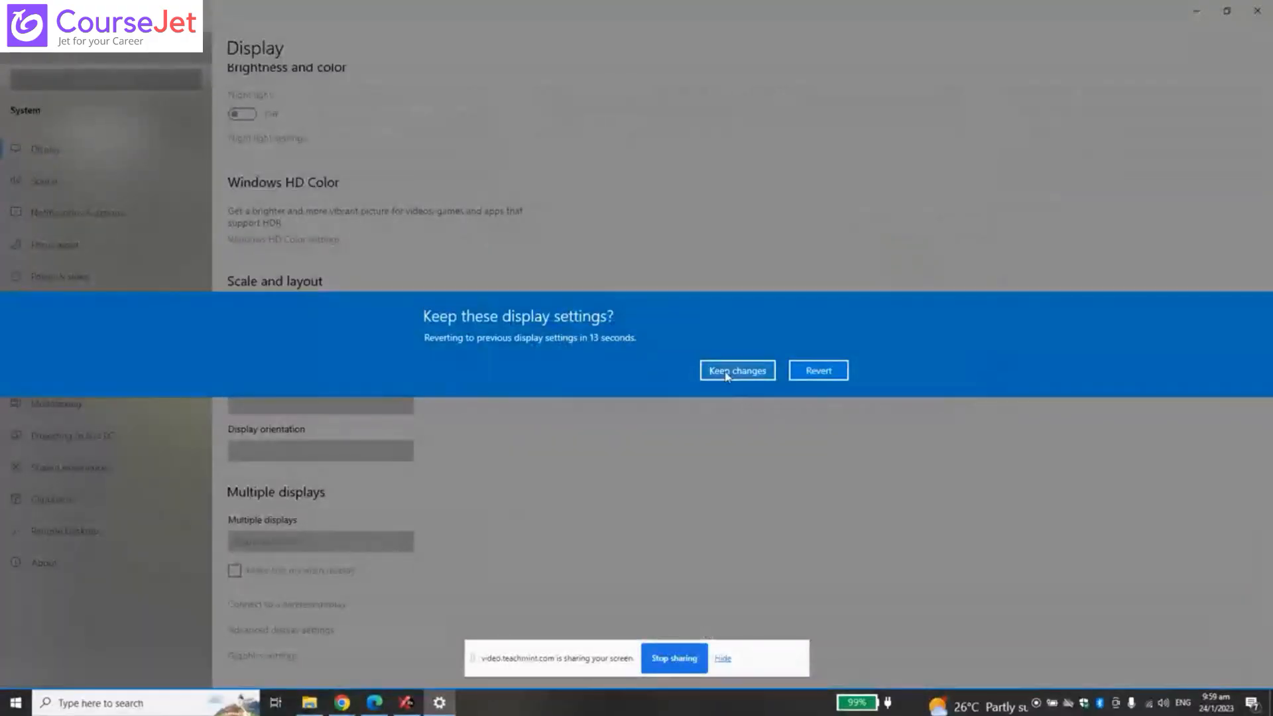
# - Keep the new display settings, hide the sharing notice, and close five extra Chrome tabs
pyautogui.click(736, 368)
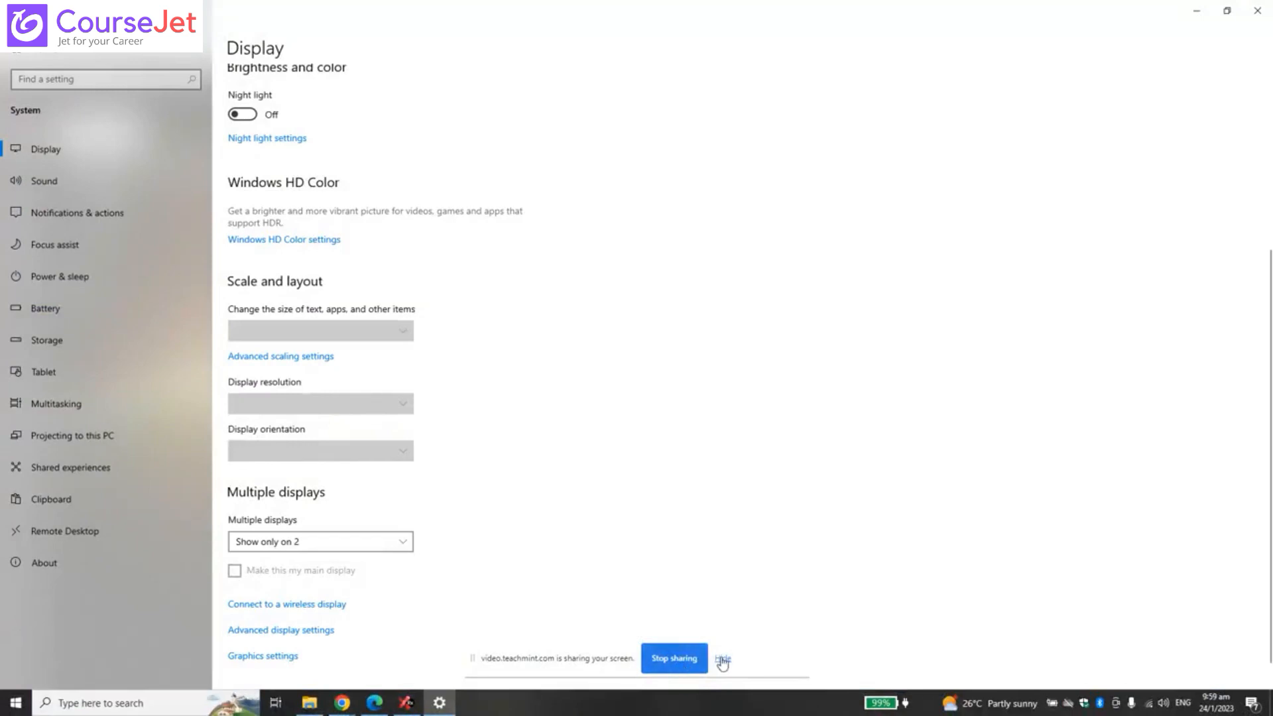
pyautogui.click(722, 660)
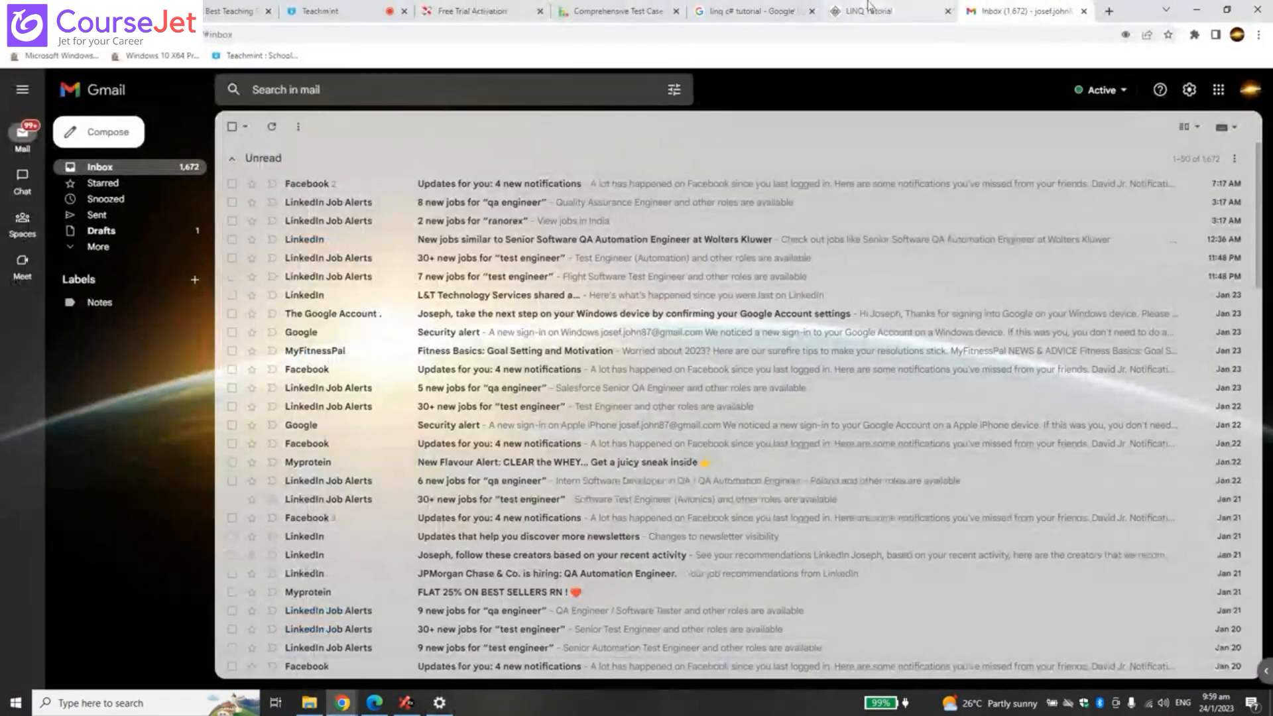
pyautogui.click(1085, 12)
pyautogui.click(1085, 12)
pyautogui.click(946, 11)
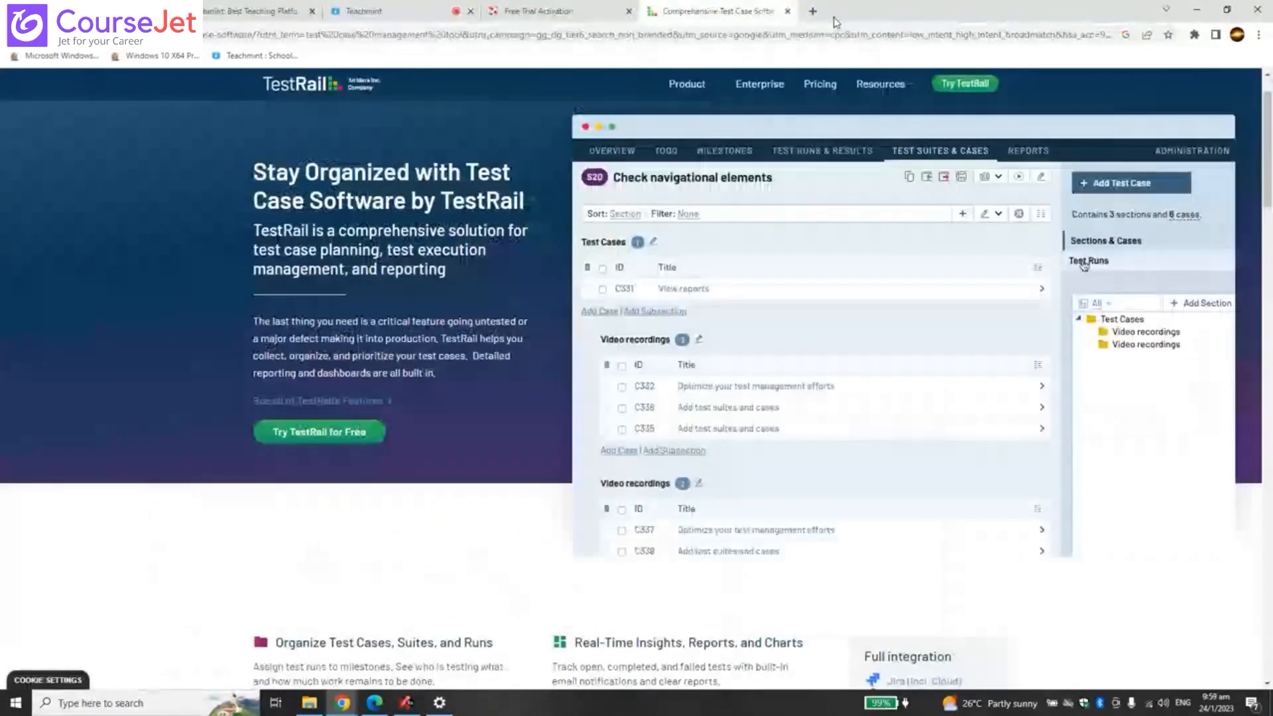
pyautogui.click(787, 11)
pyautogui.click(629, 11)
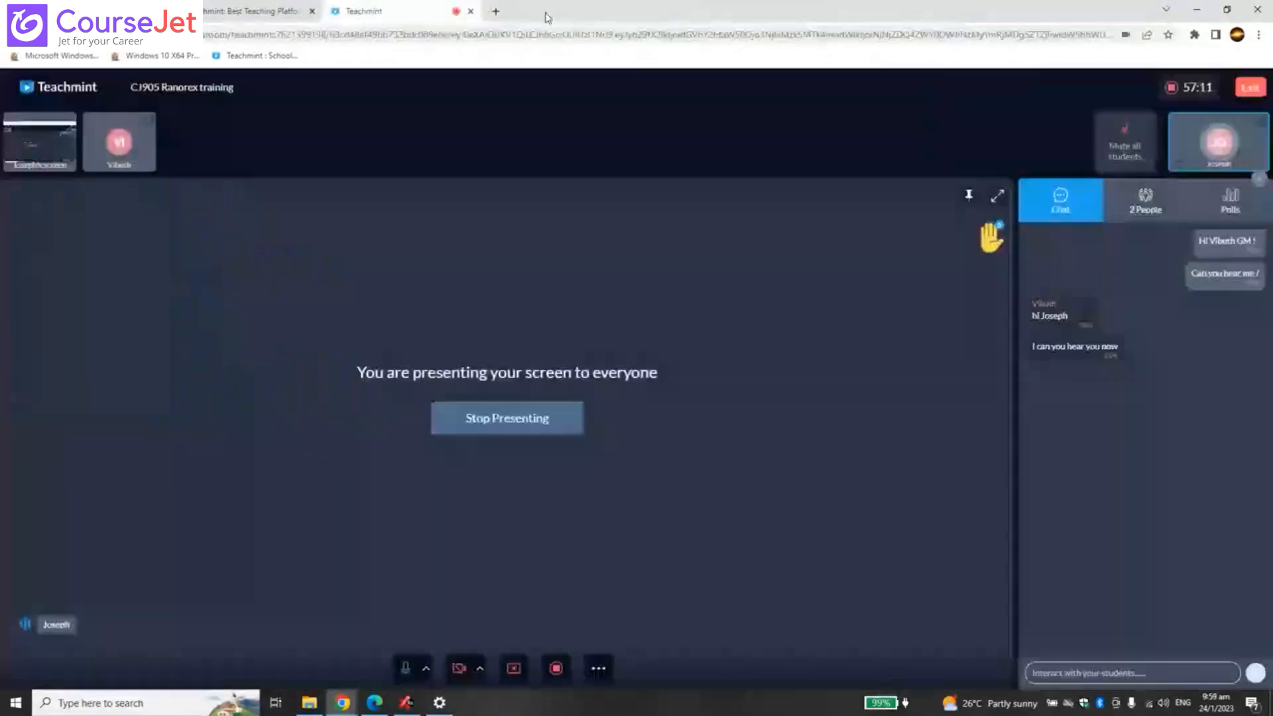
# - Switch through the Teachmint and Gmail tabs, then bring Ranorex Studio back to the front
pyautogui.click(234, 13)
pyautogui.click(119, 14)
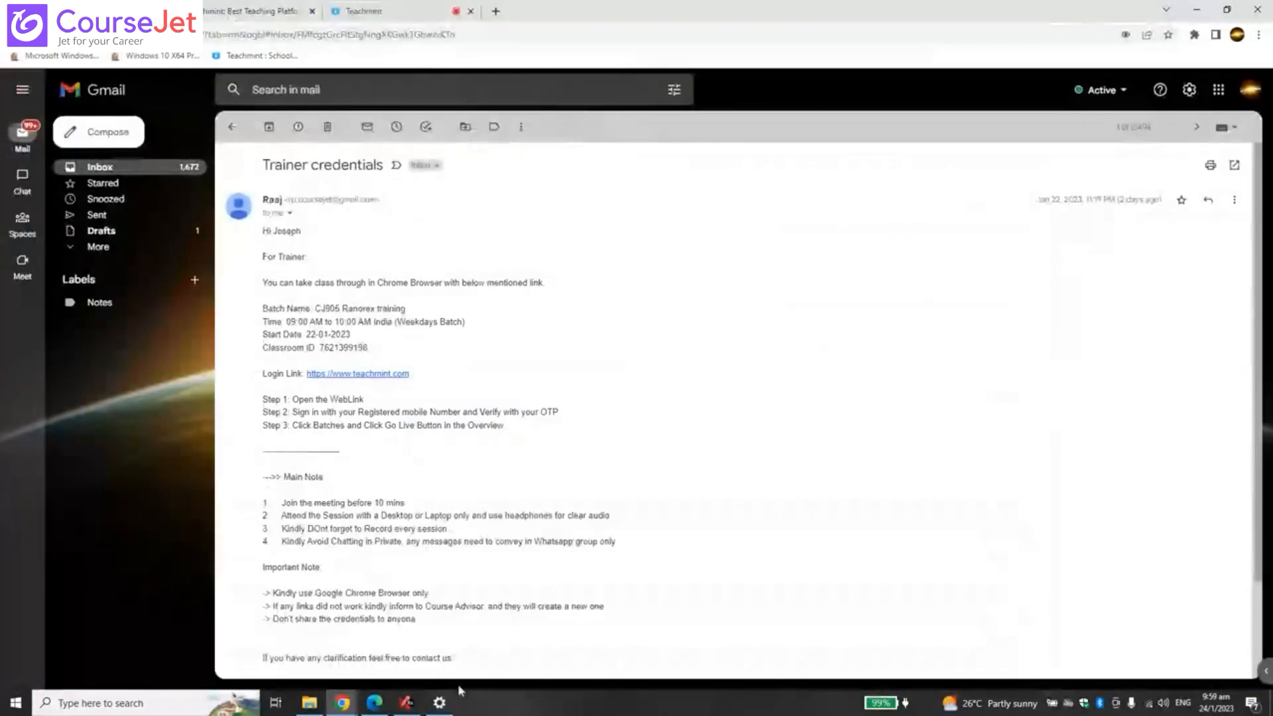
pyautogui.click(407, 708)
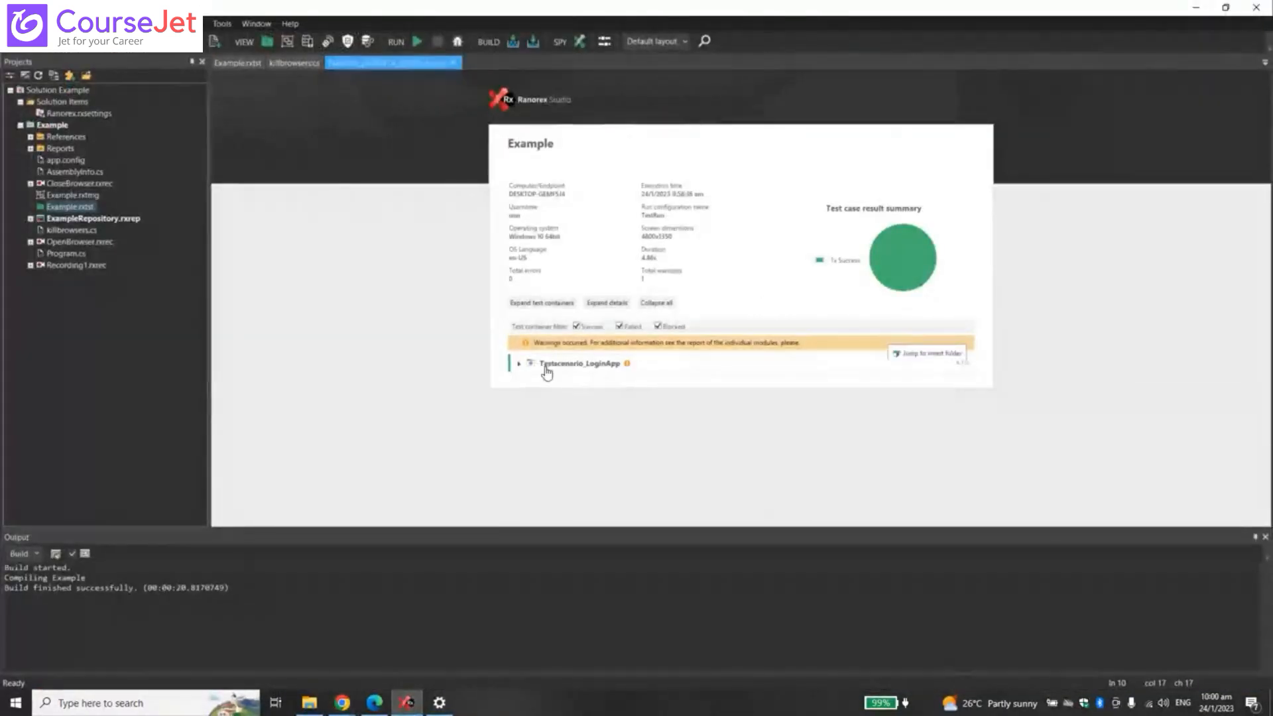
# - Expand Testscenario_LoginApp in the report and select OpenBrowser under LoginTc1 in the Example suite
pyautogui.click(519, 366)
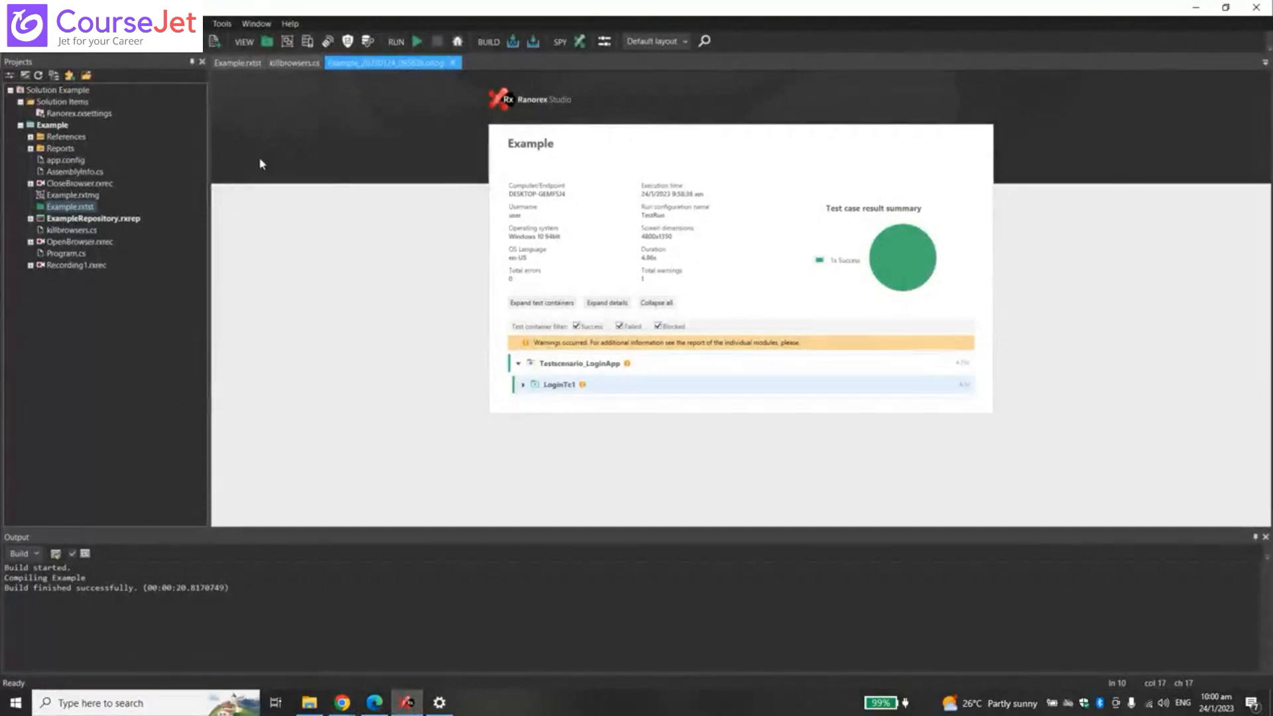
pyautogui.click(252, 63)
pyautogui.click(311, 151)
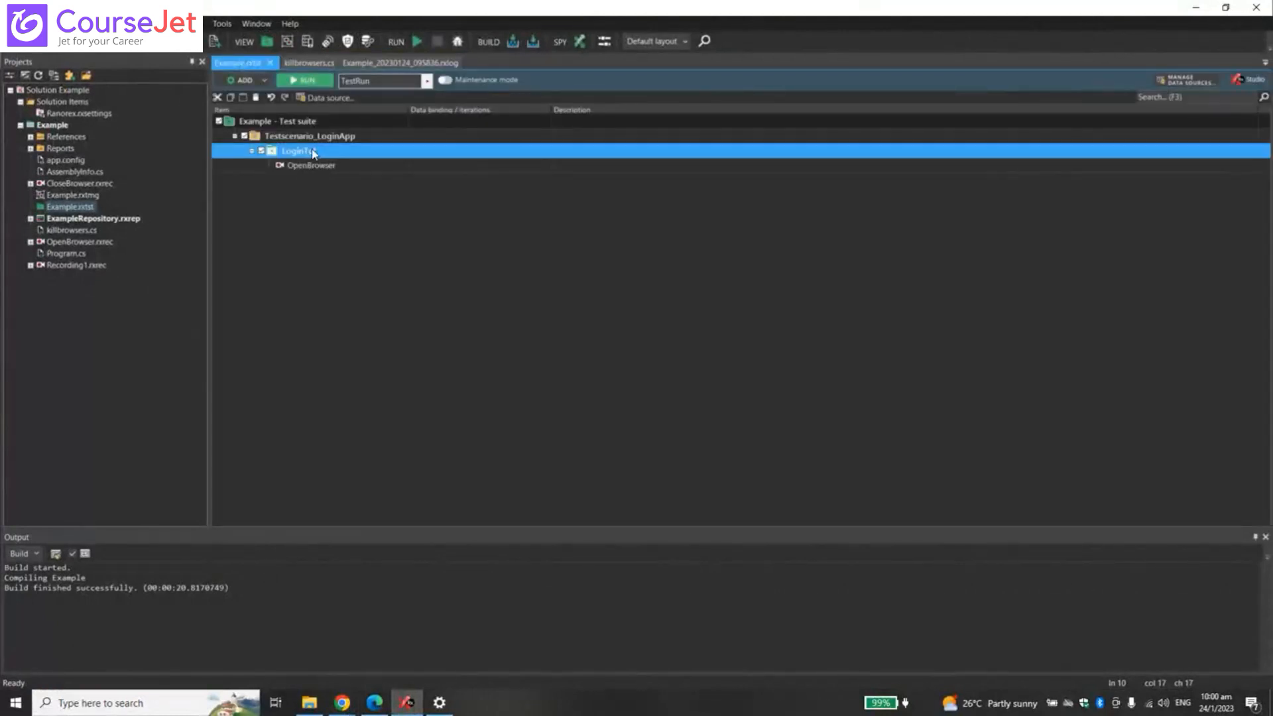
pyautogui.click(325, 167)
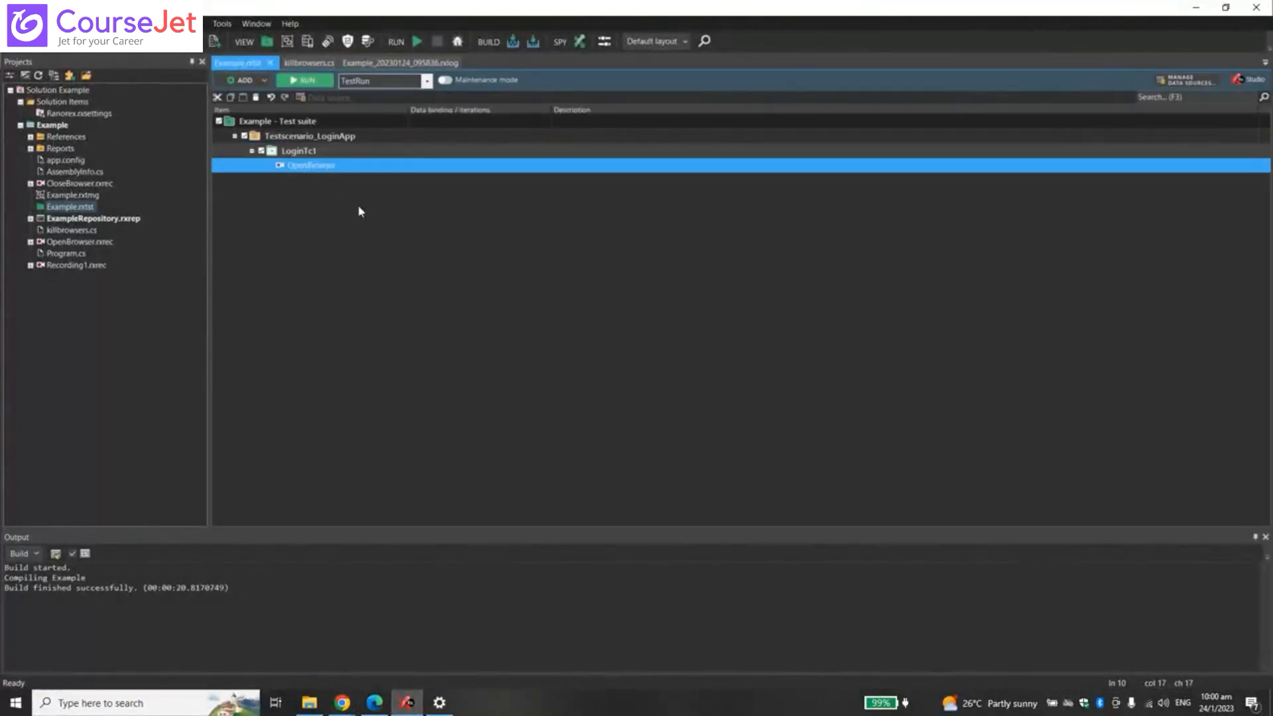
pyautogui.click(358, 207)
pyautogui.click(308, 168)
pyautogui.click(338, 224)
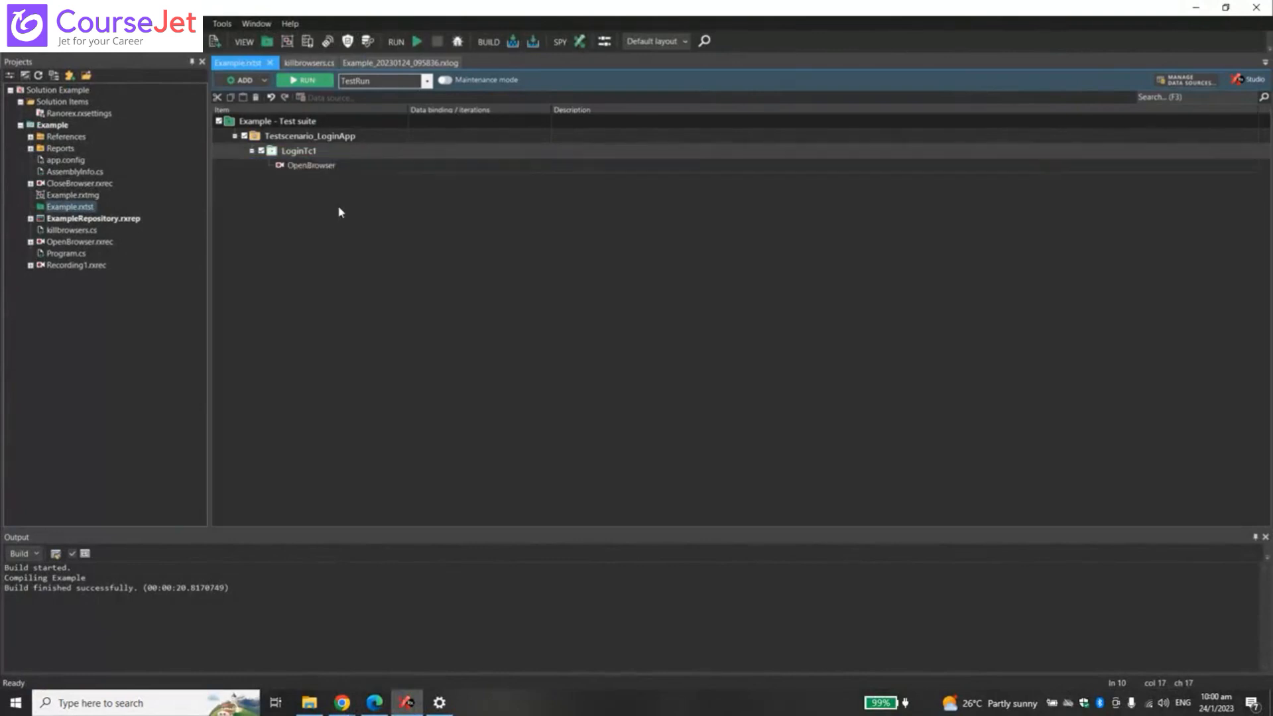
# - Open the OpenBrowser recording, inspect its Open browser action, and return to the Example suite
pyautogui.doubleClick(326, 170)
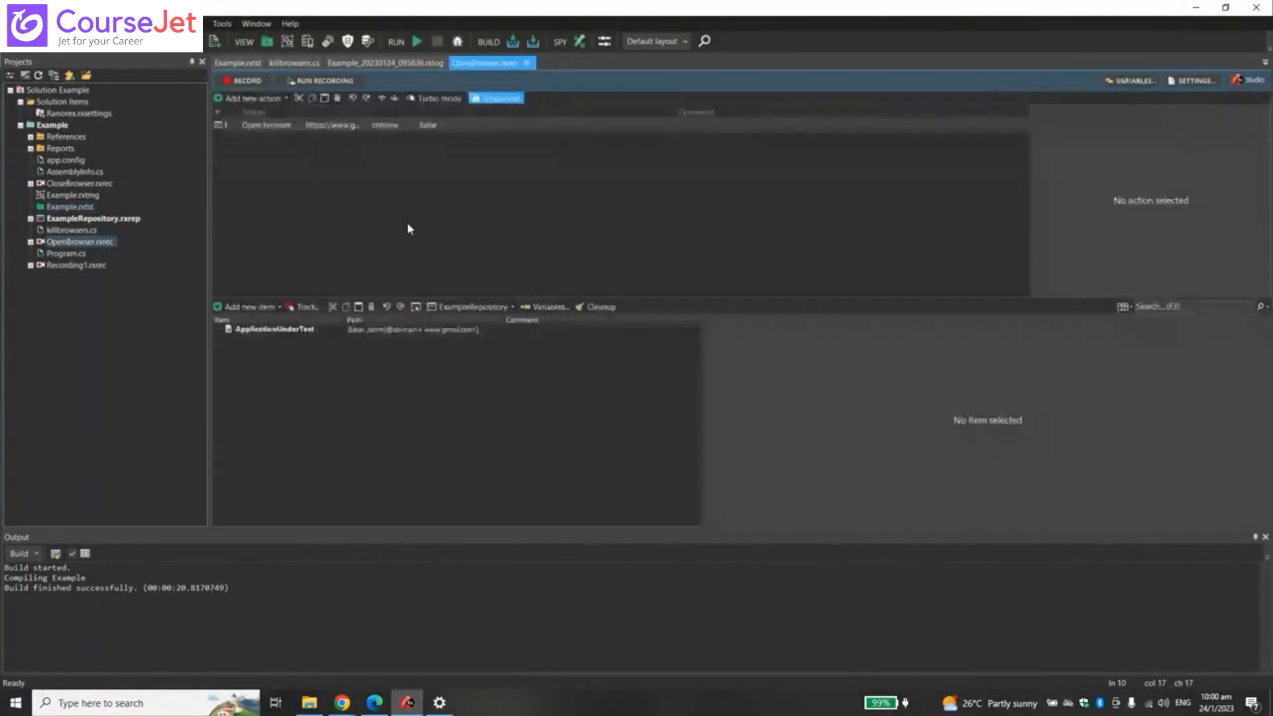
pyautogui.click(272, 126)
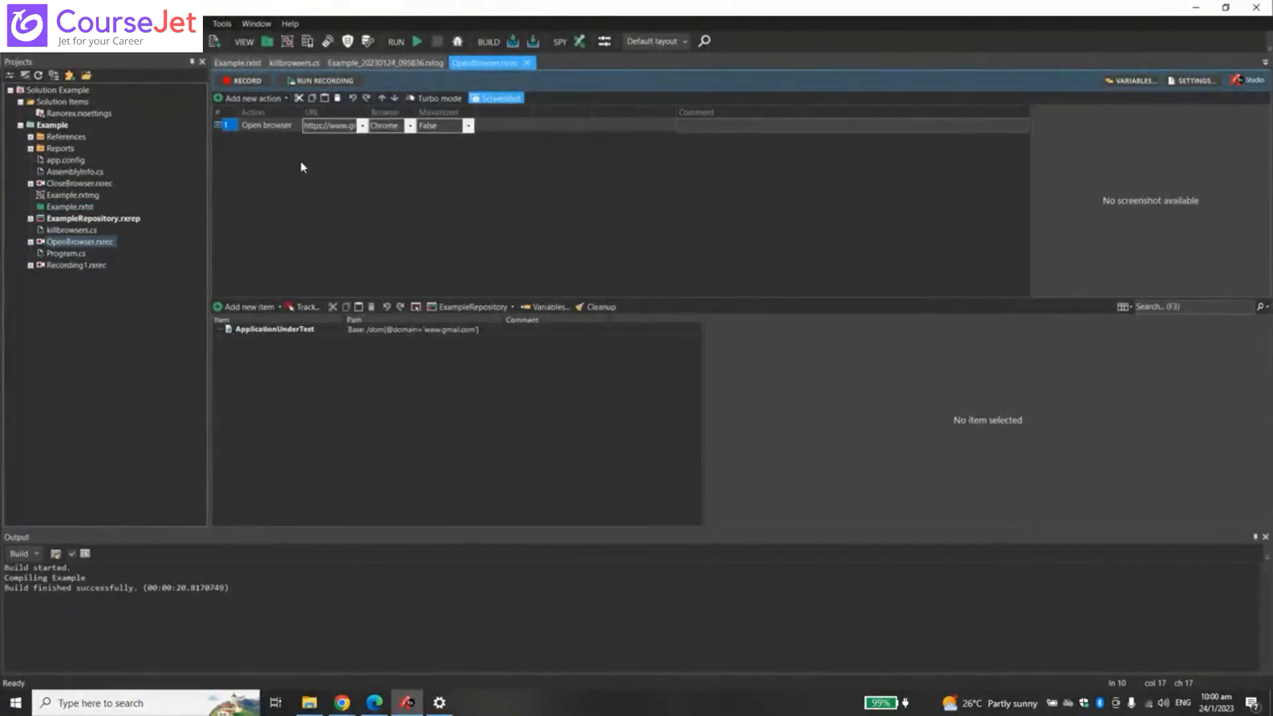
pyautogui.click(237, 62)
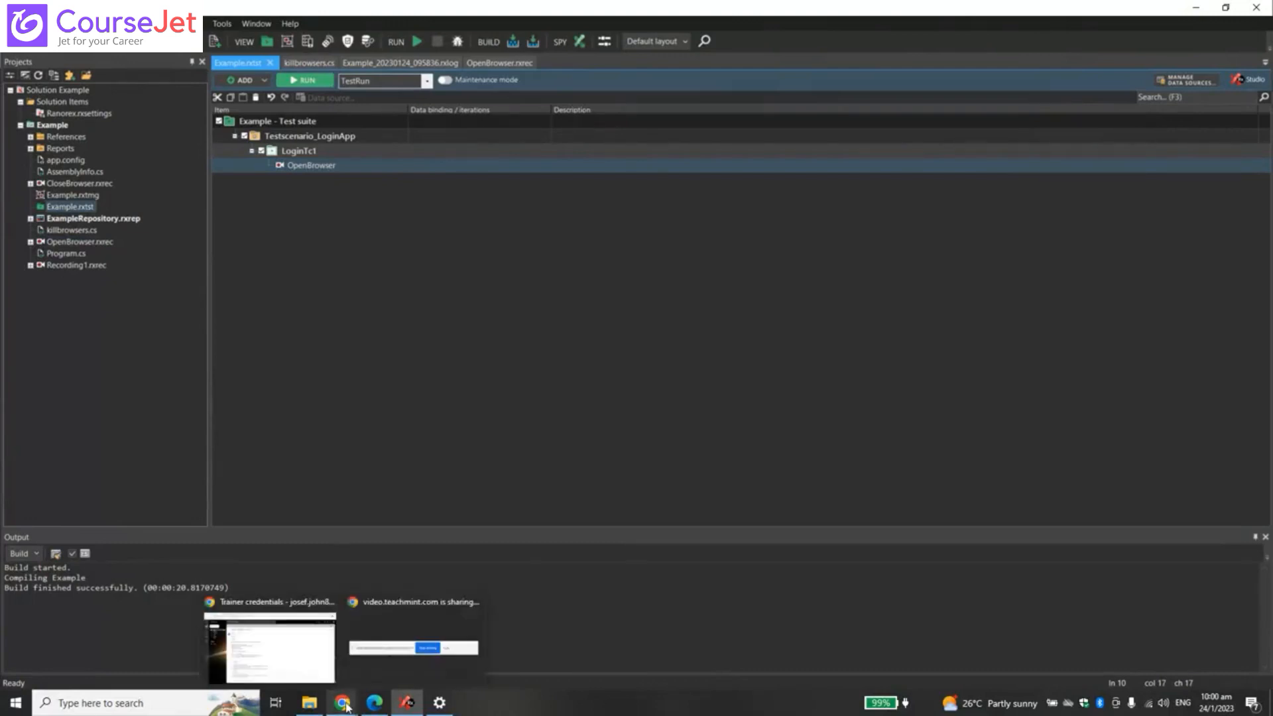
# - Hide the build output, run the Example suite past the evaluation-license prompt, and view its report
pyautogui.click(352, 242)
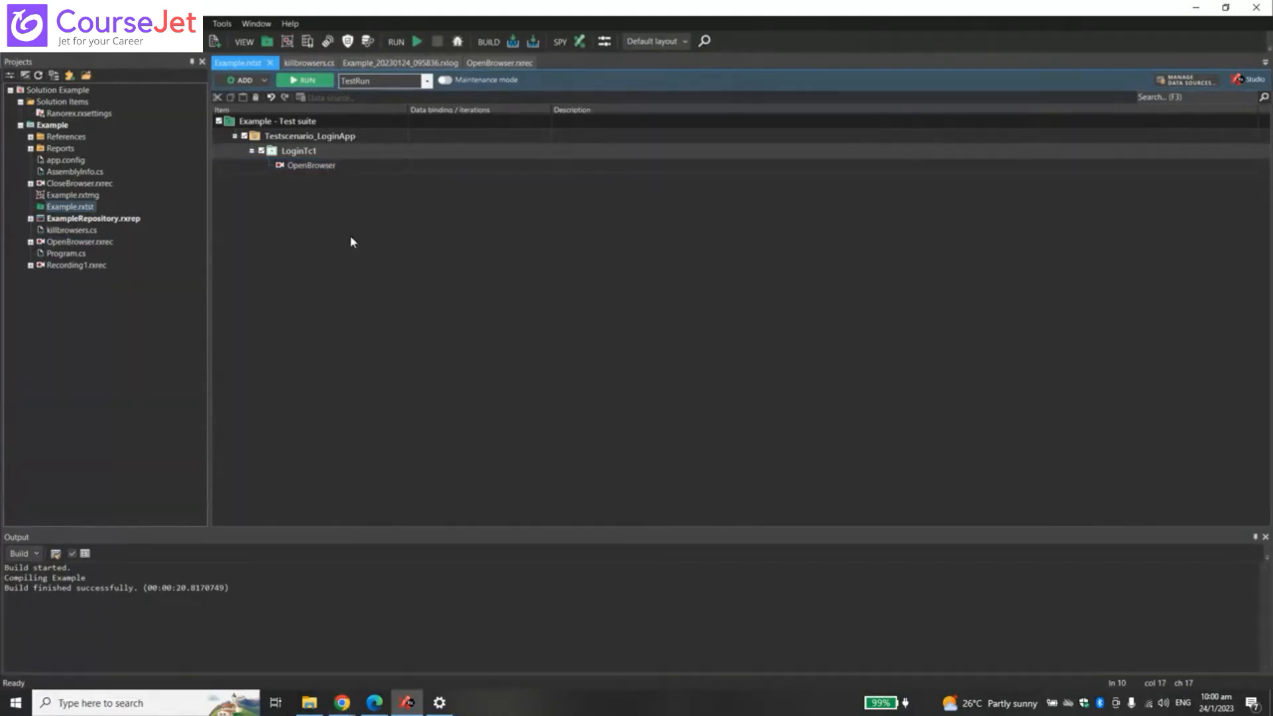
pyautogui.click(1266, 537)
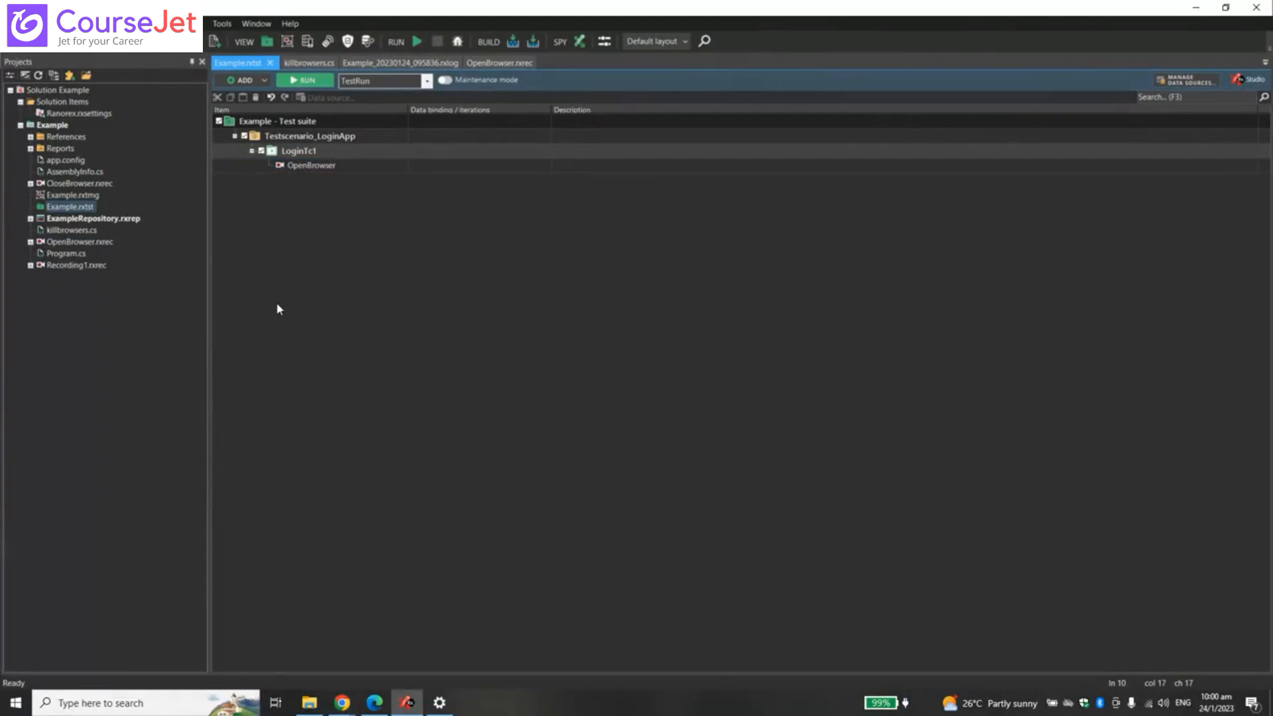
pyautogui.click(306, 81)
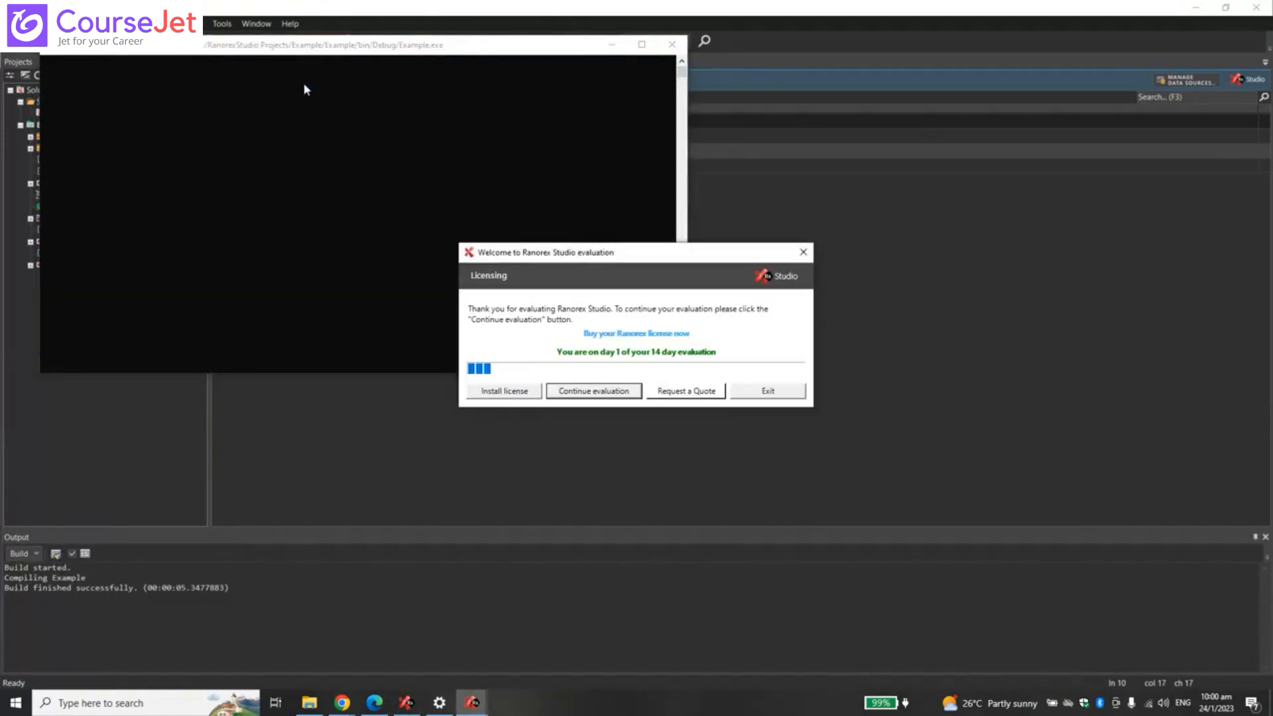
pyautogui.click(599, 391)
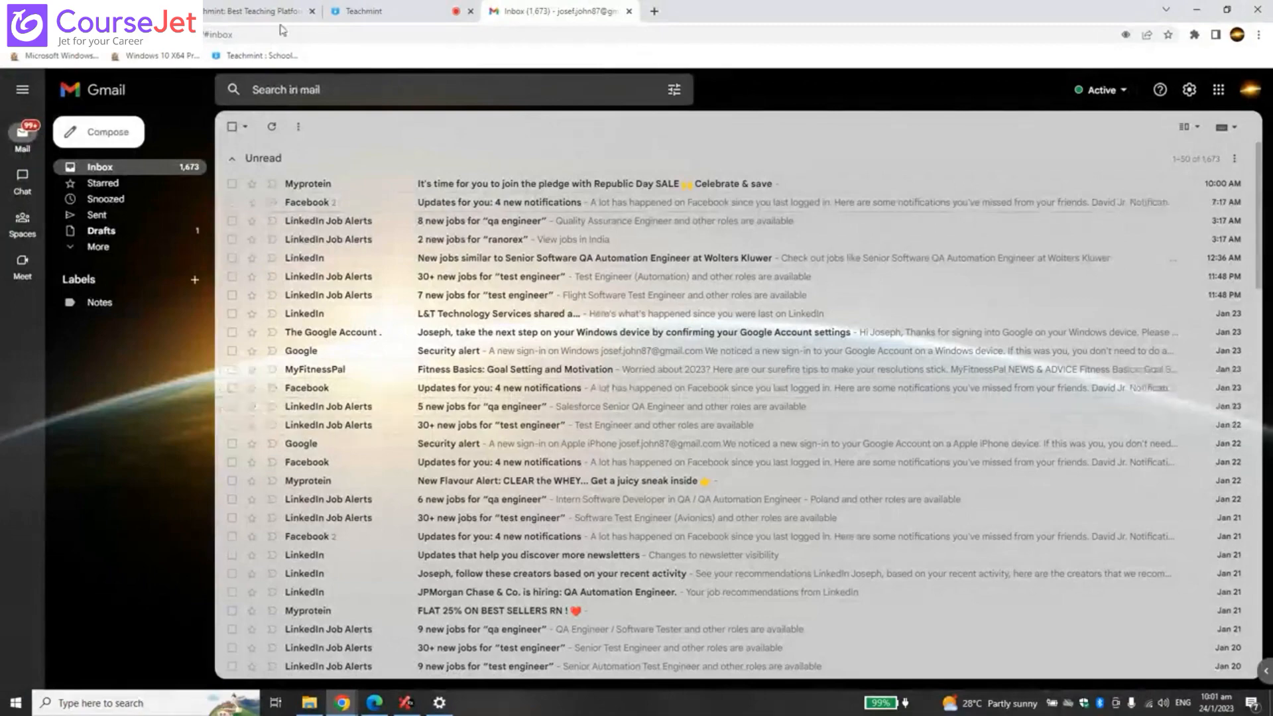
pyautogui.click(411, 702)
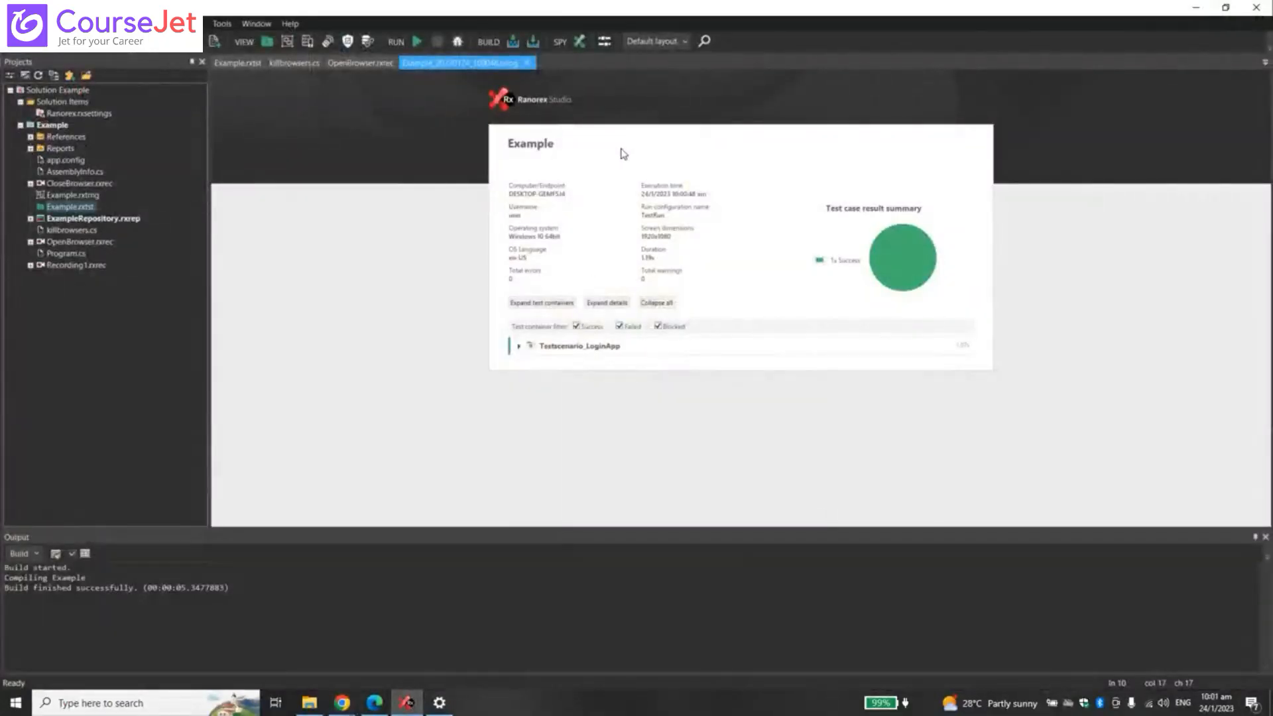
# - Expand the report details, check the Gmail inbox in Chrome, then select OpenBrowser in the Example suite
pyautogui.click(622, 303)
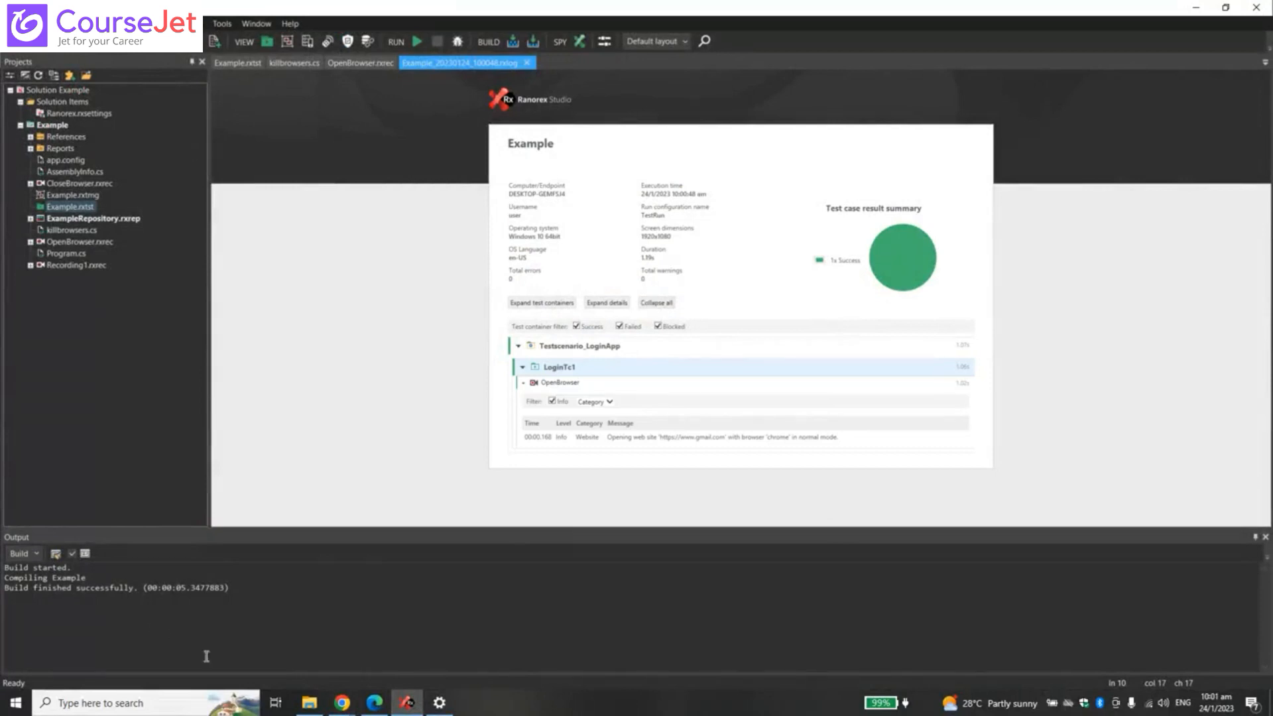
pyautogui.click(340, 705)
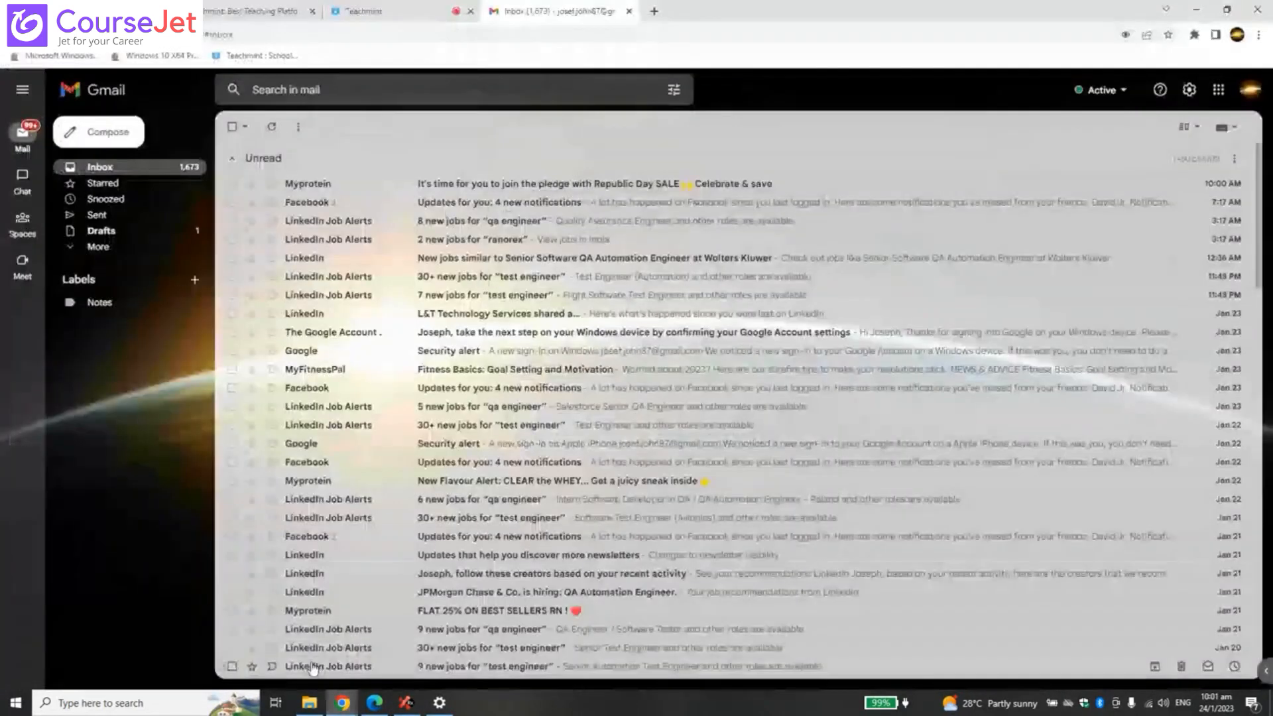
pyautogui.click(270, 646)
pyautogui.click(409, 704)
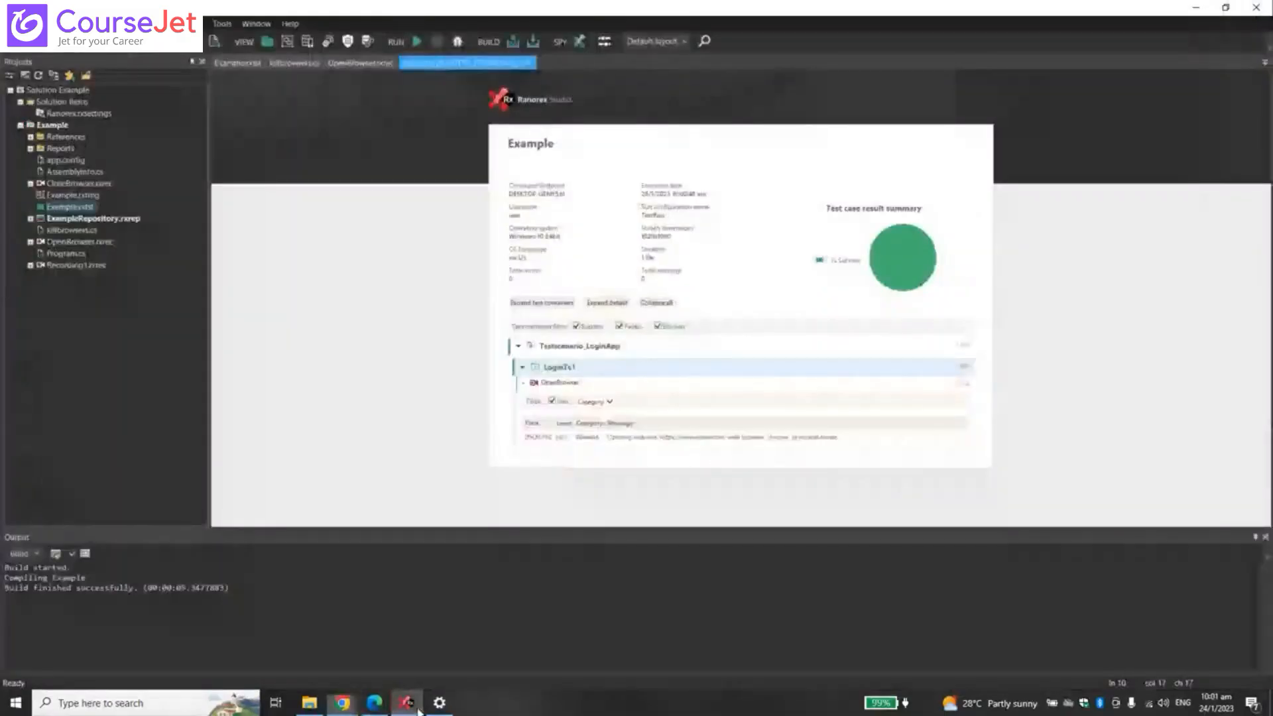
pyautogui.click(246, 66)
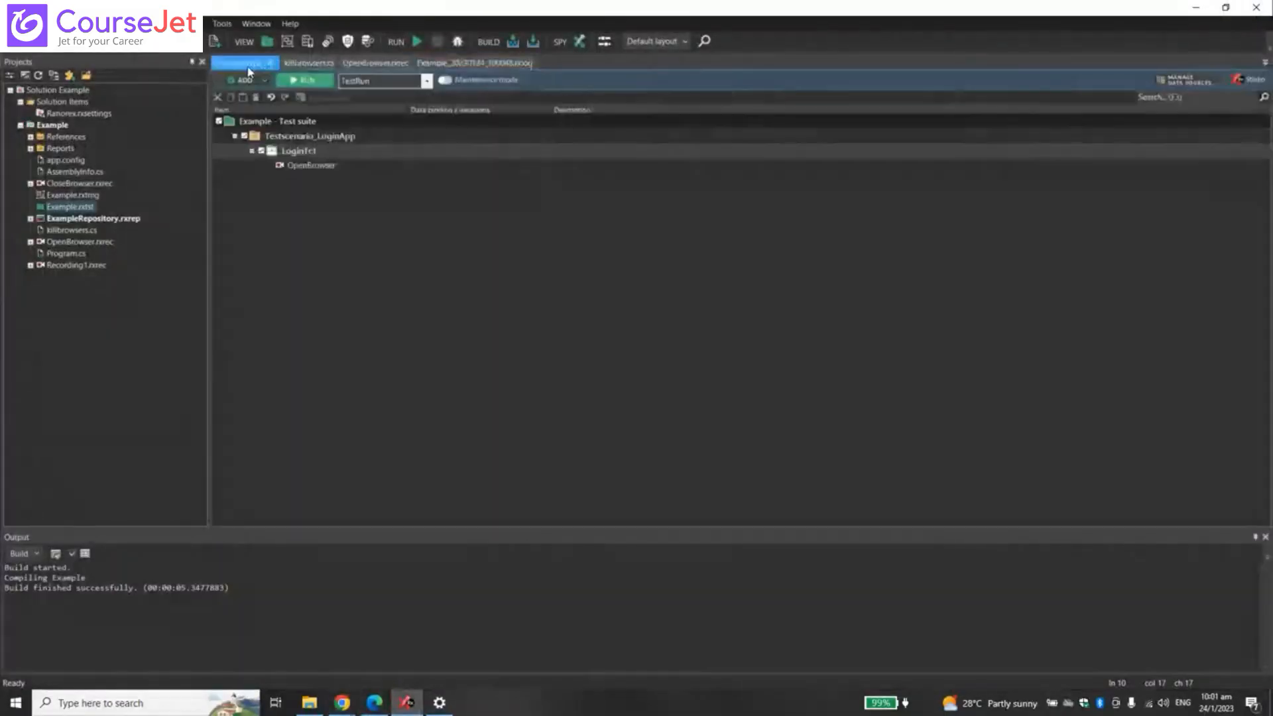
pyautogui.click(325, 168)
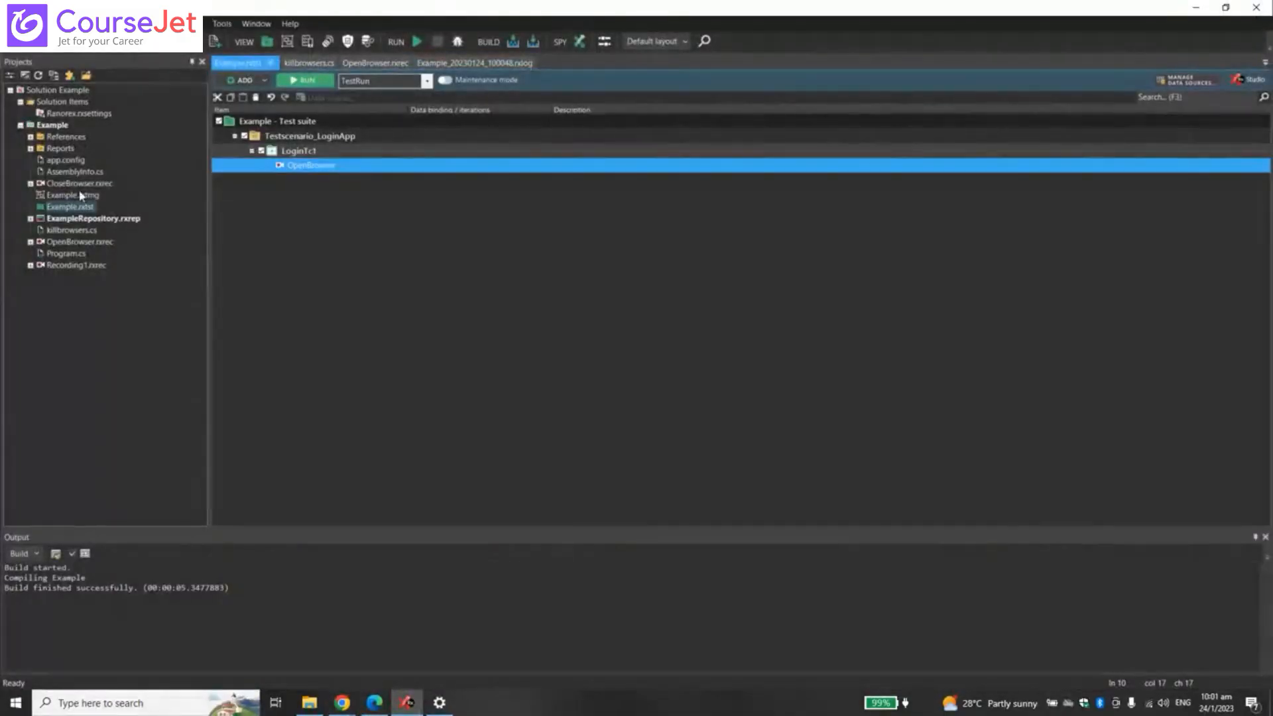
# - Drag CloseBrowser into LoginTc1, add a teardown section, and move CloseBrowser into [TEARDOWN]
pyautogui.moveTo(79, 183); pyautogui.dragTo(339, 179)
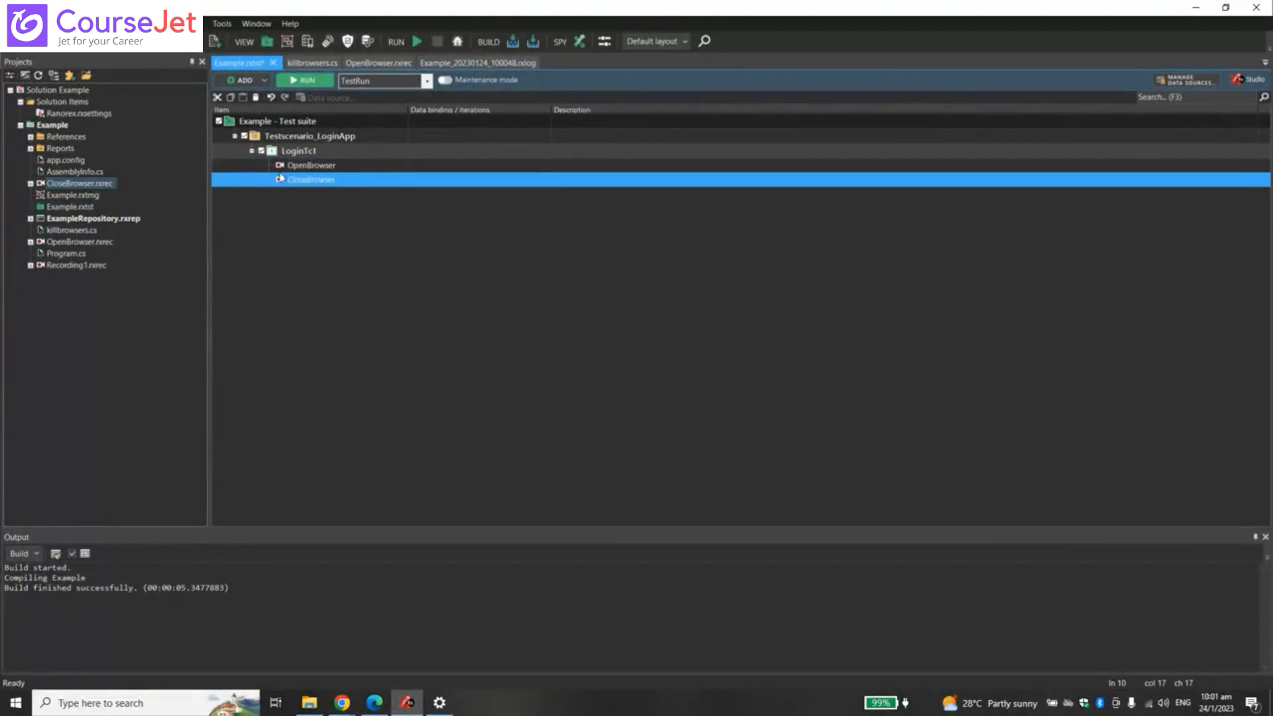
pyautogui.rightClick(313, 152)
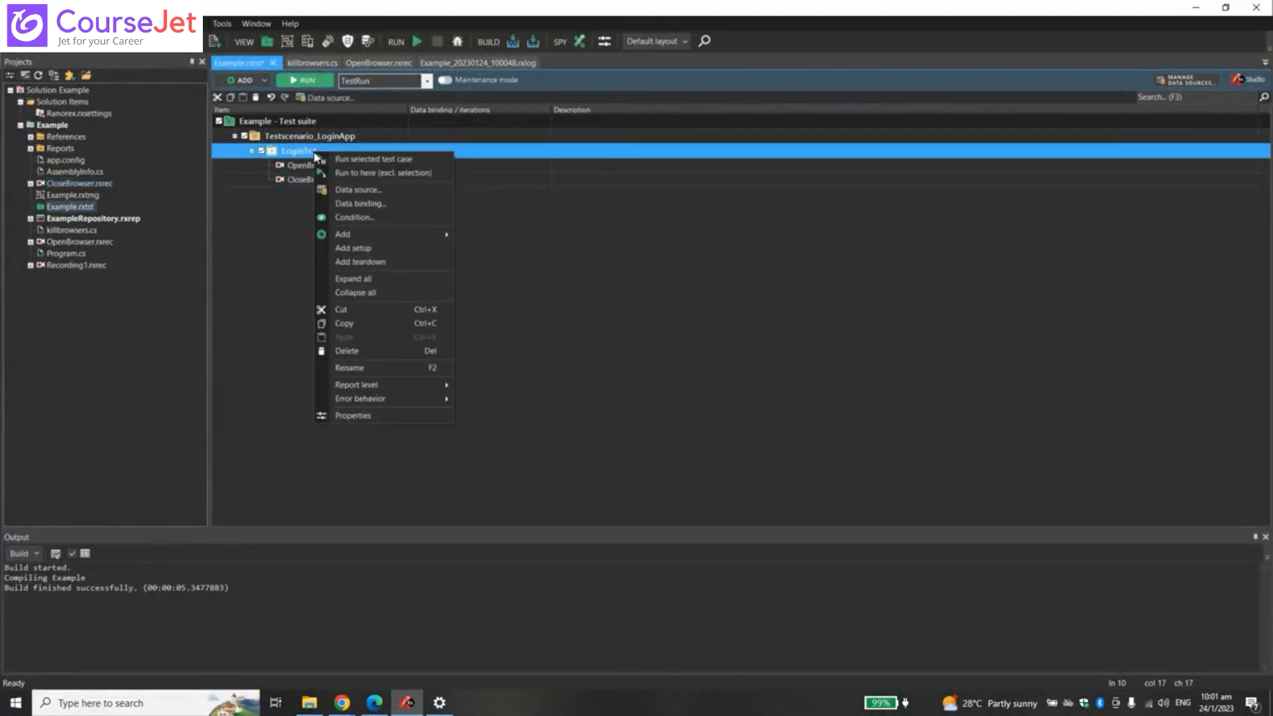
pyautogui.click(398, 262)
pyautogui.moveTo(333, 179); pyautogui.dragTo(222, 147)
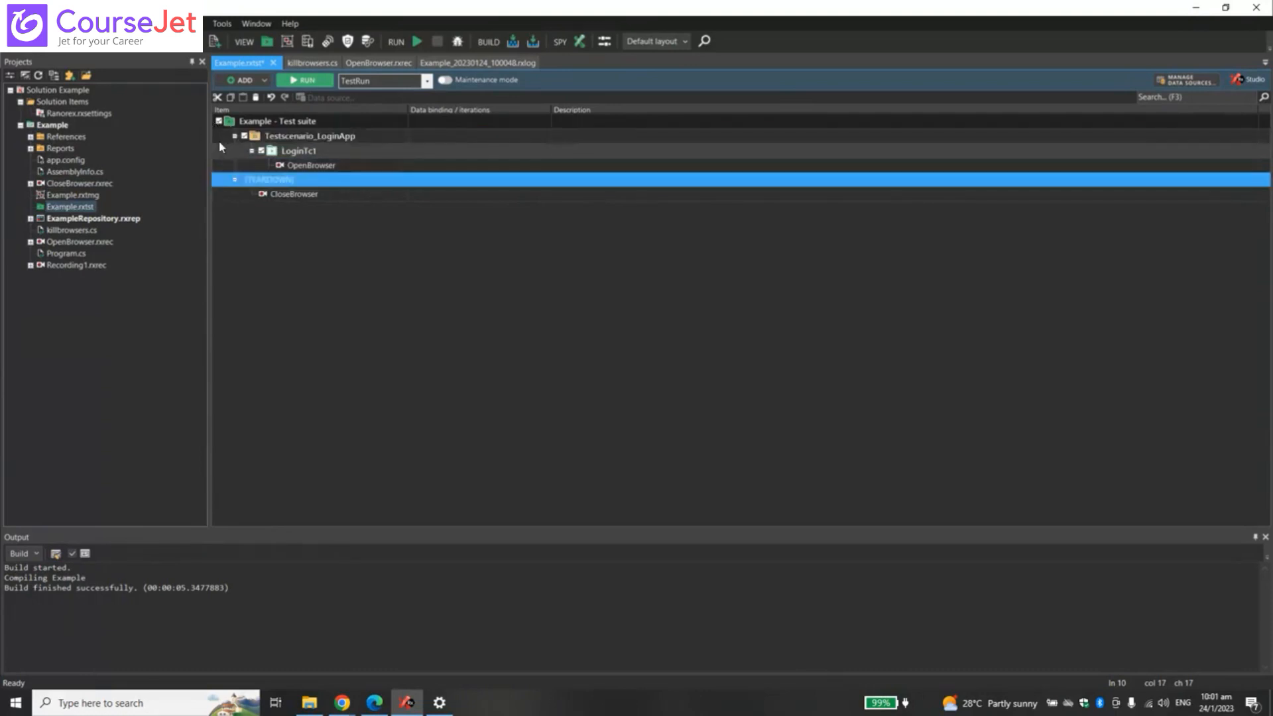
pyautogui.doubleClick(291, 197)
pyautogui.click(385, 126)
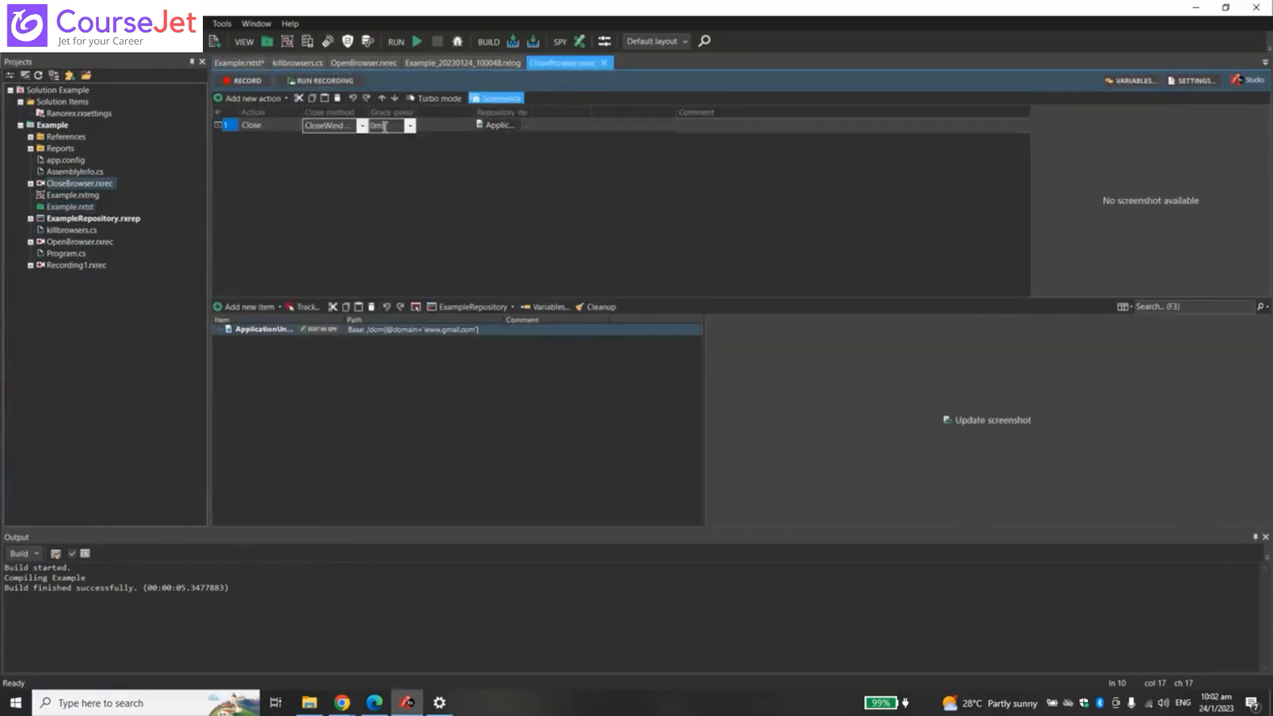
pyautogui.click(471, 170)
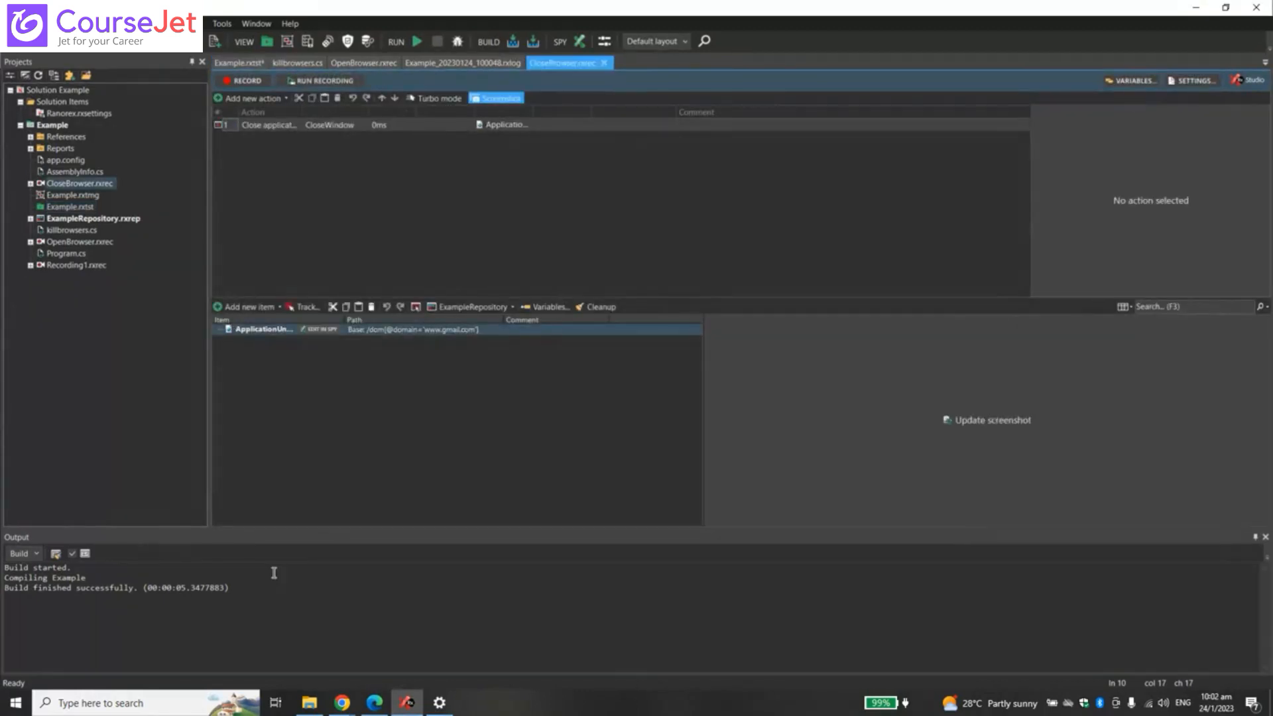
pyautogui.moveTo(350, 706)
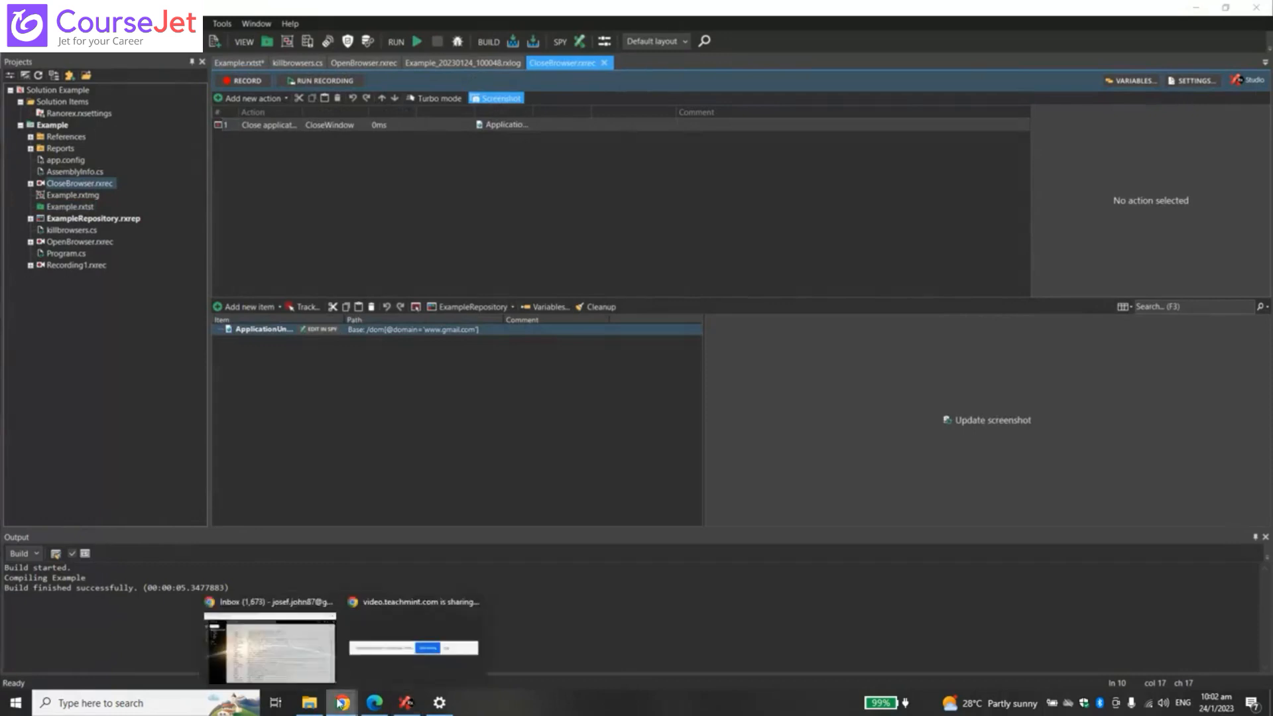
pyautogui.click(268, 645)
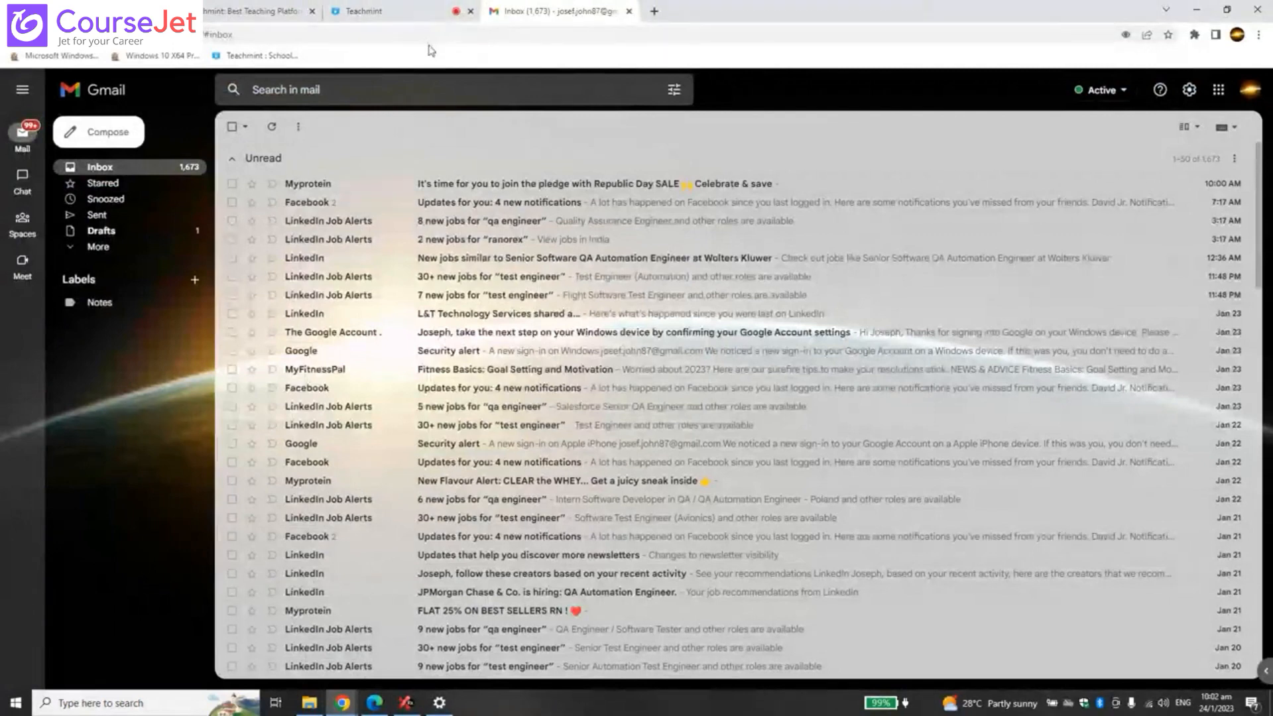
pyautogui.click(404, 7)
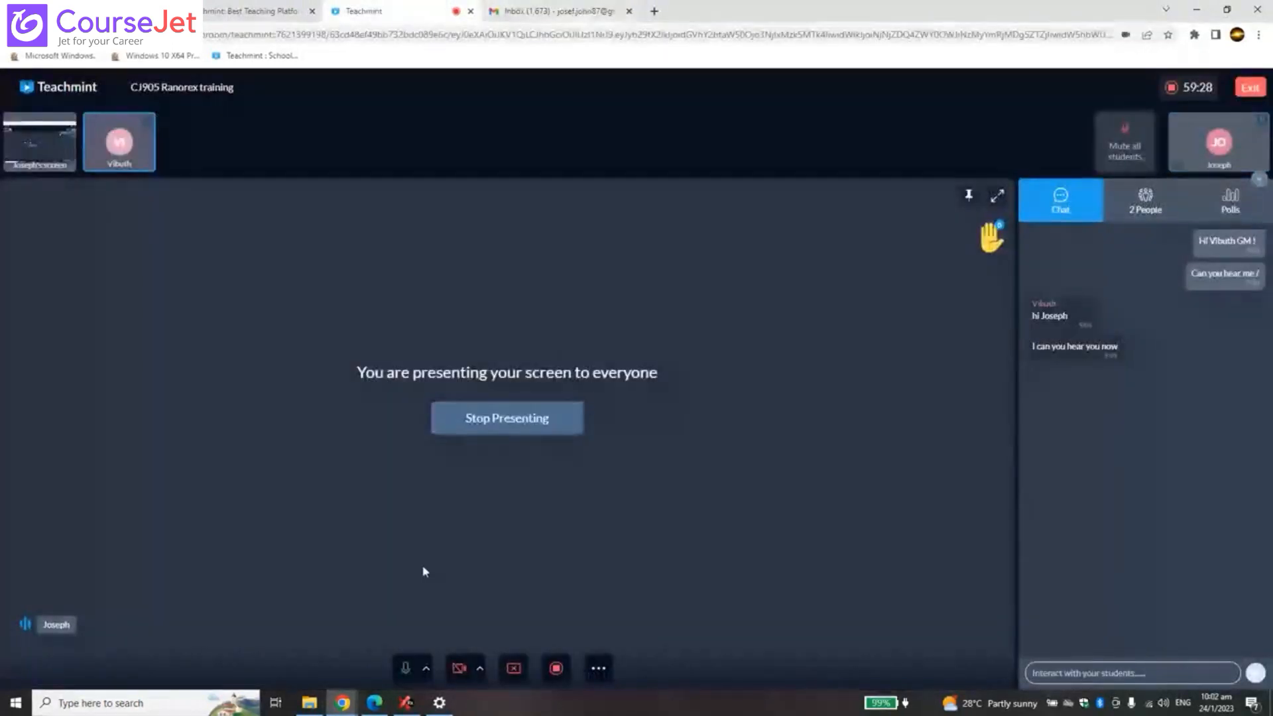
pyautogui.click(406, 702)
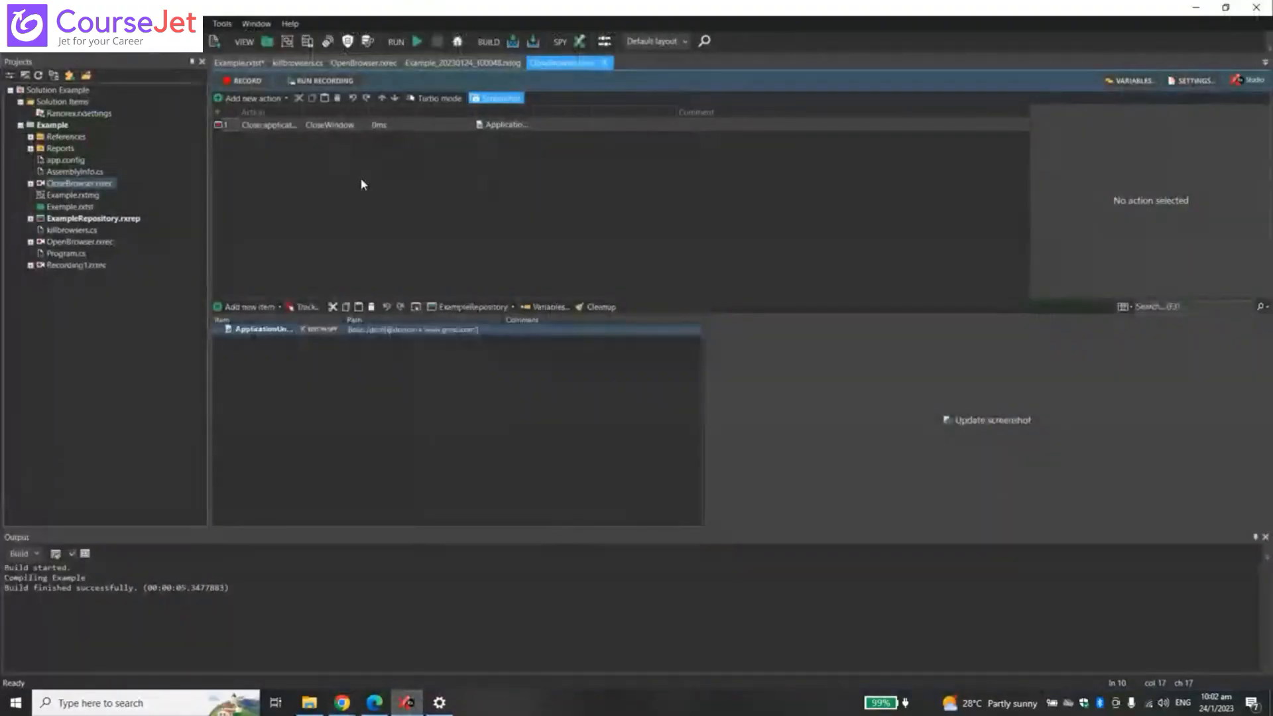
# - Delete the [TEARDOWN] section holding CloseBrowser, confirming Yes, and reopen the Example_20230124_100048 run report
pyautogui.click(251, 67)
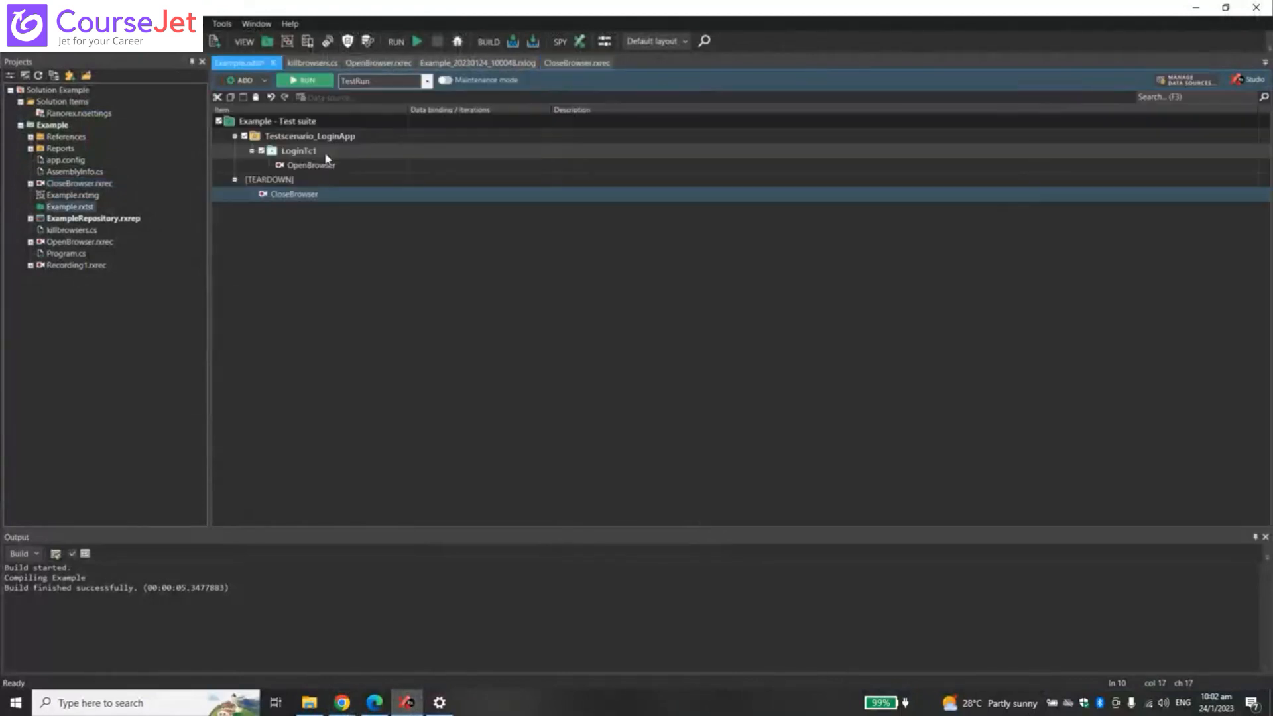
pyautogui.rightClick(283, 184)
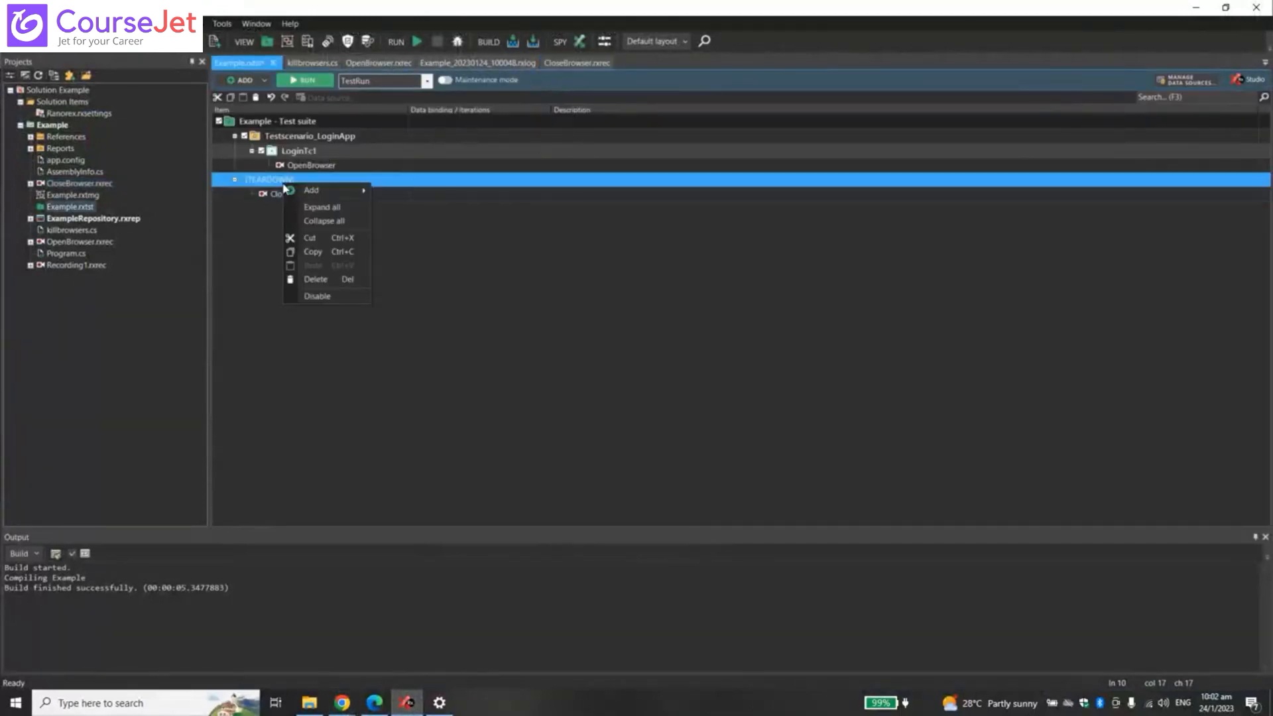
pyautogui.click(324, 288)
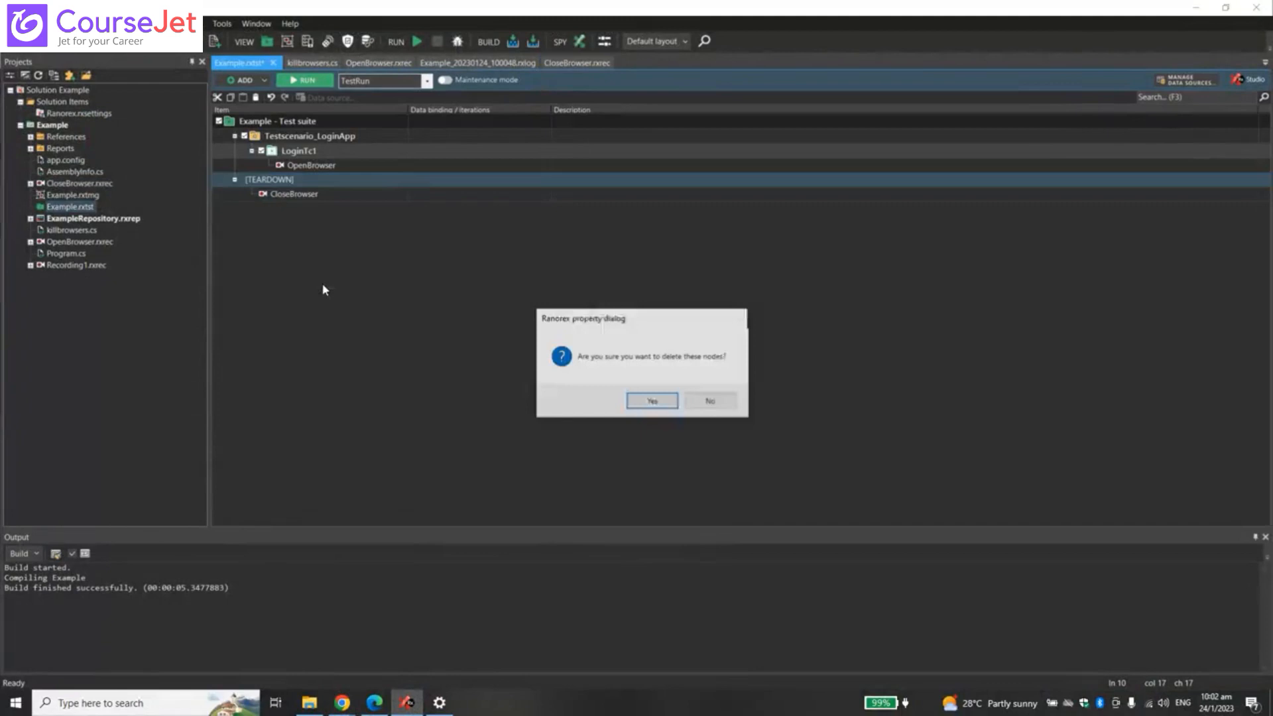
pyautogui.click(660, 402)
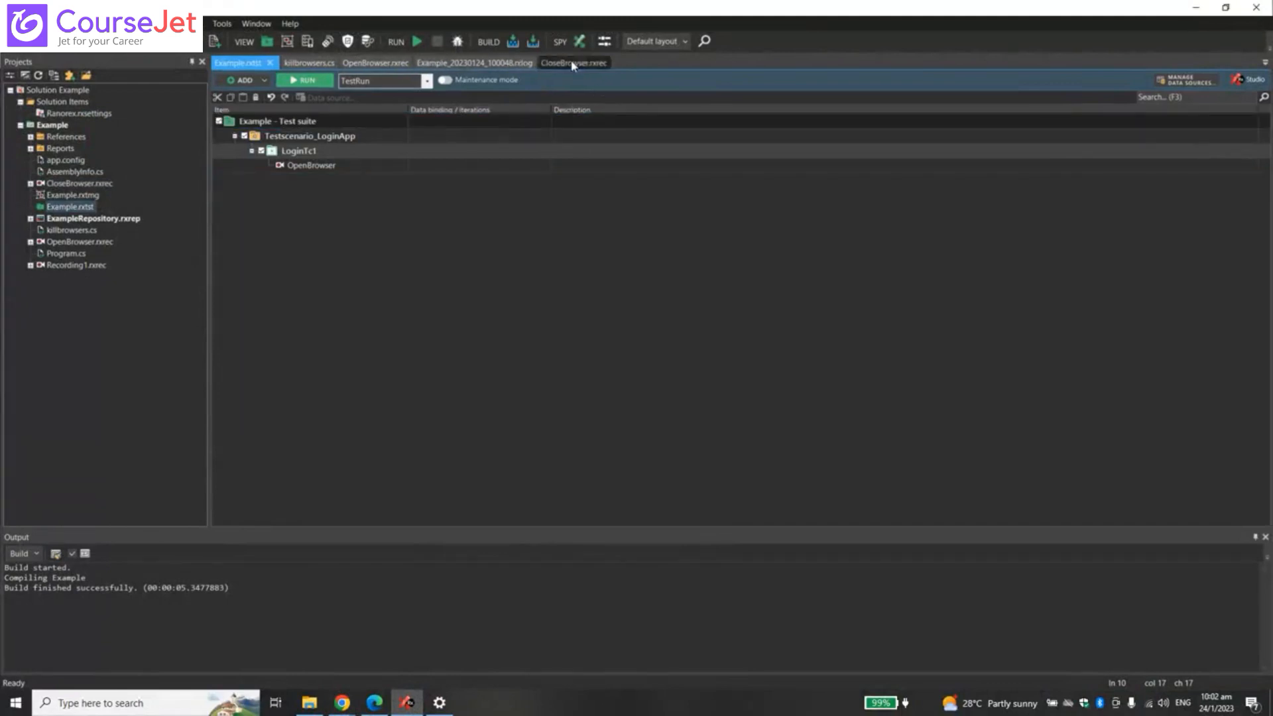
pyautogui.click(570, 63)
pyautogui.click(496, 65)
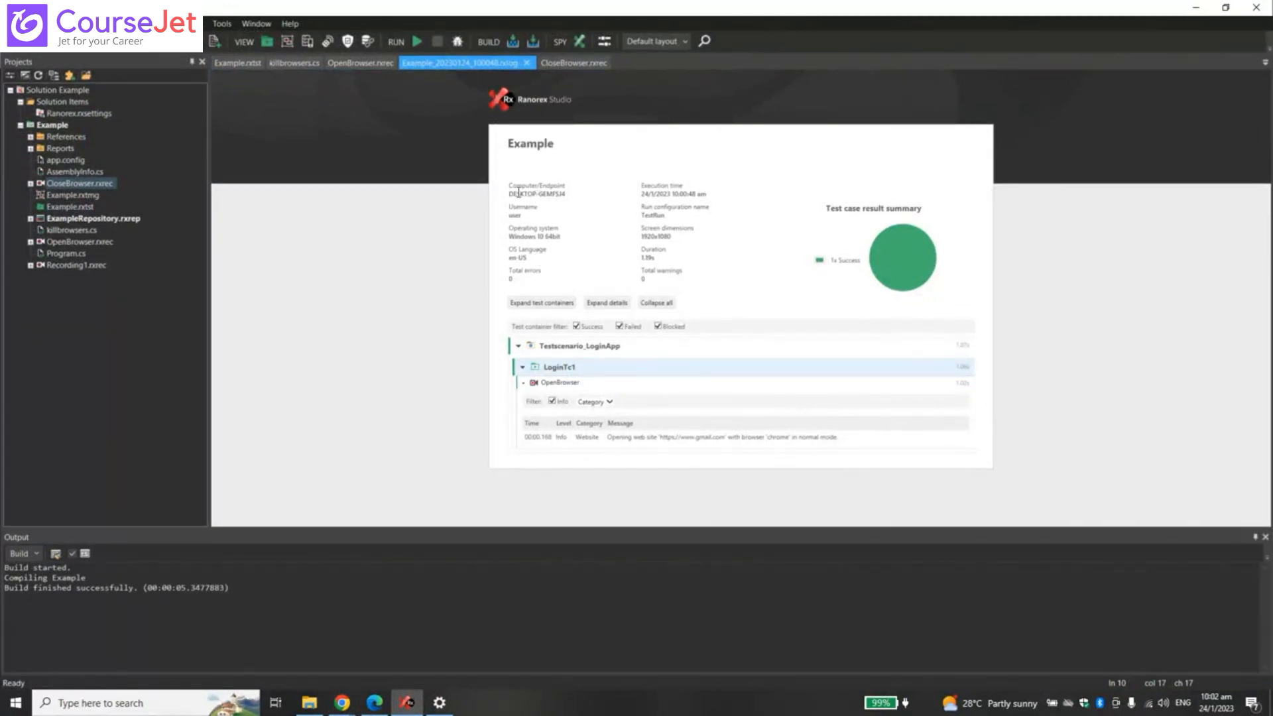
# - Highlight the computer name, operating system and log message entries in the report, then return to the Example suite
pyautogui.moveTo(509, 193); pyautogui.dragTo(563, 197)
pyautogui.moveTo(510, 237); pyautogui.dragTo(561, 237)
pyautogui.moveTo(528, 436); pyautogui.dragTo(966, 469)
pyautogui.click(1106, 444)
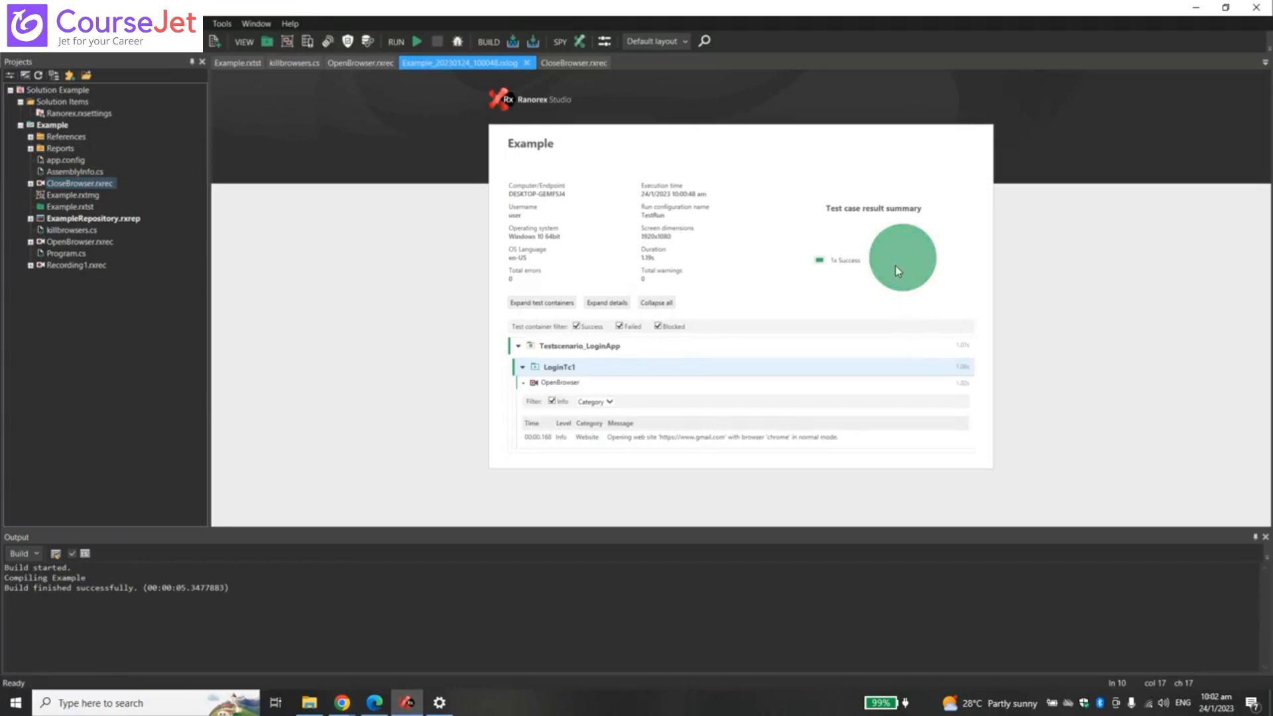
pyautogui.click(235, 63)
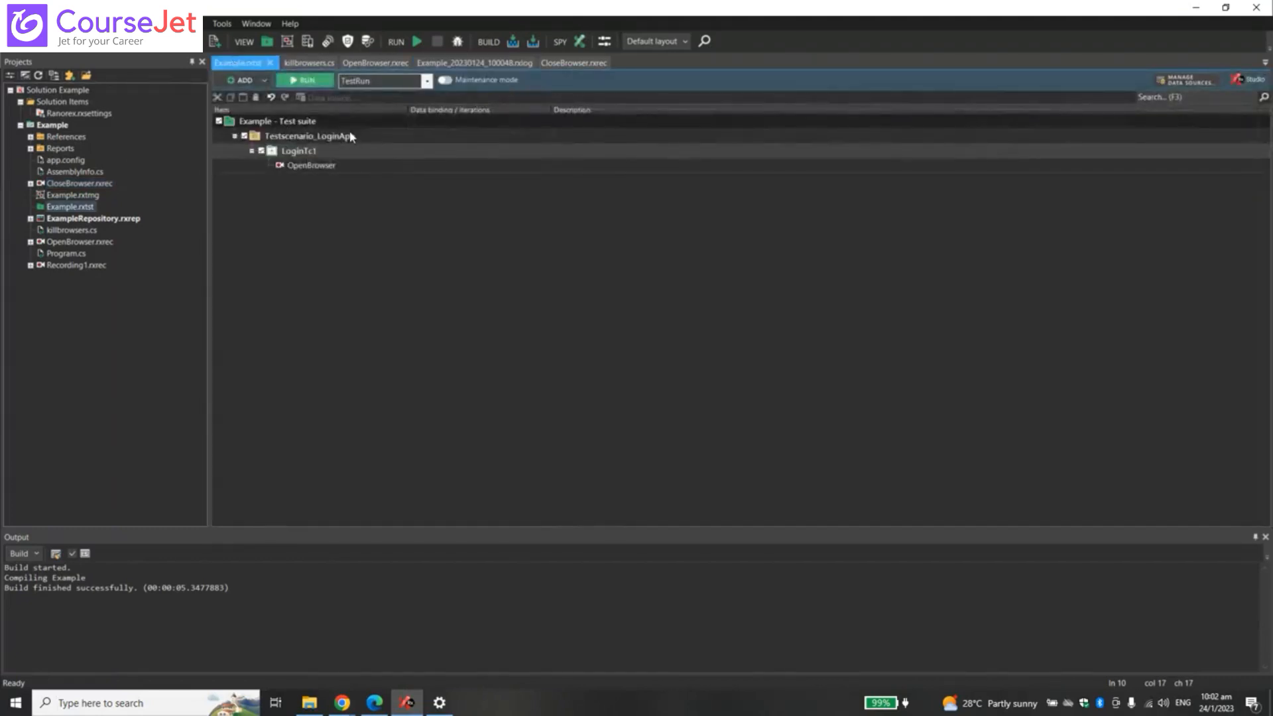
# - Inspect the test suite's Add and Report level context submenus, then return to the run report
pyautogui.rightClick(351, 136)
pyautogui.rightClick(331, 123)
pyautogui.rightClick(308, 121)
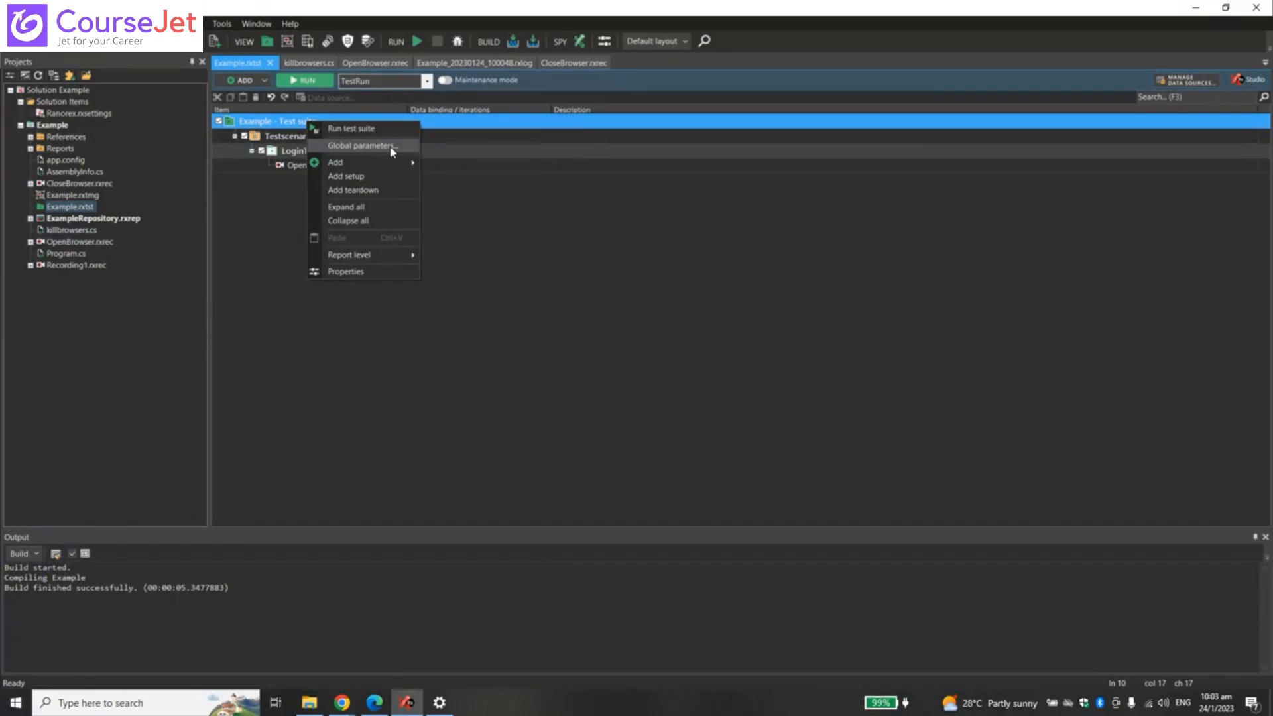
pyautogui.moveTo(383, 166)
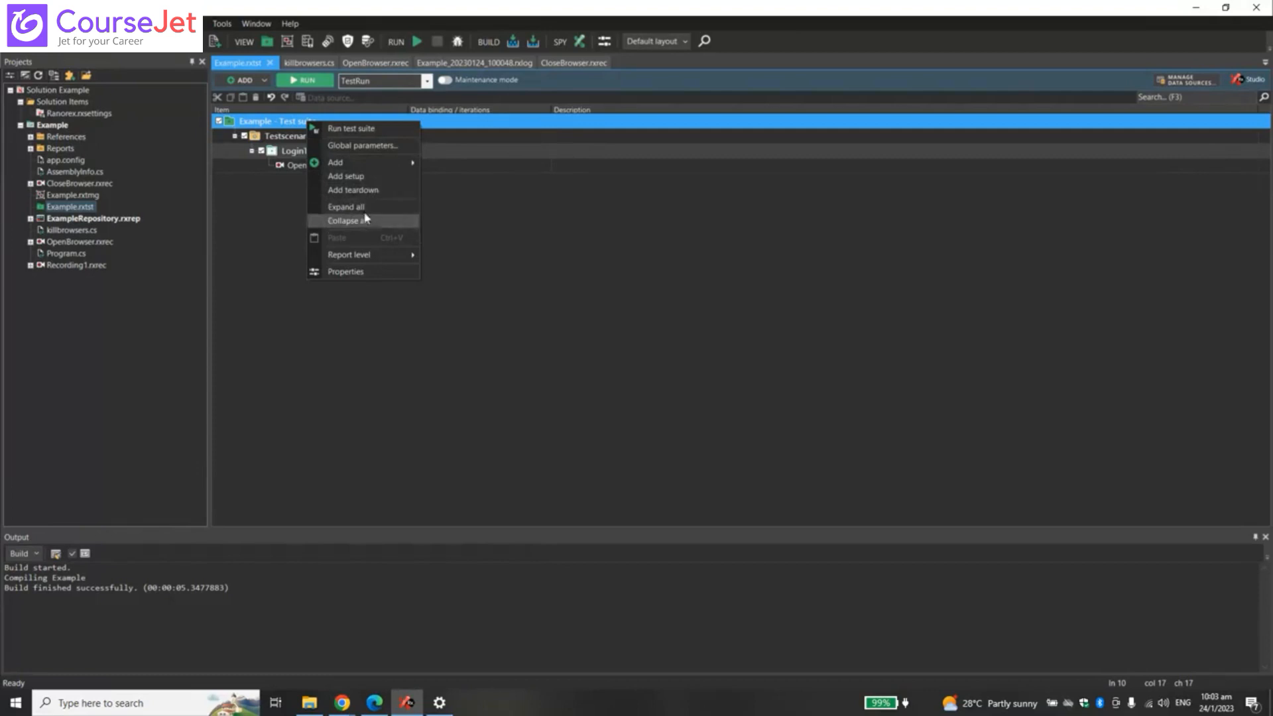
pyautogui.moveTo(372, 258)
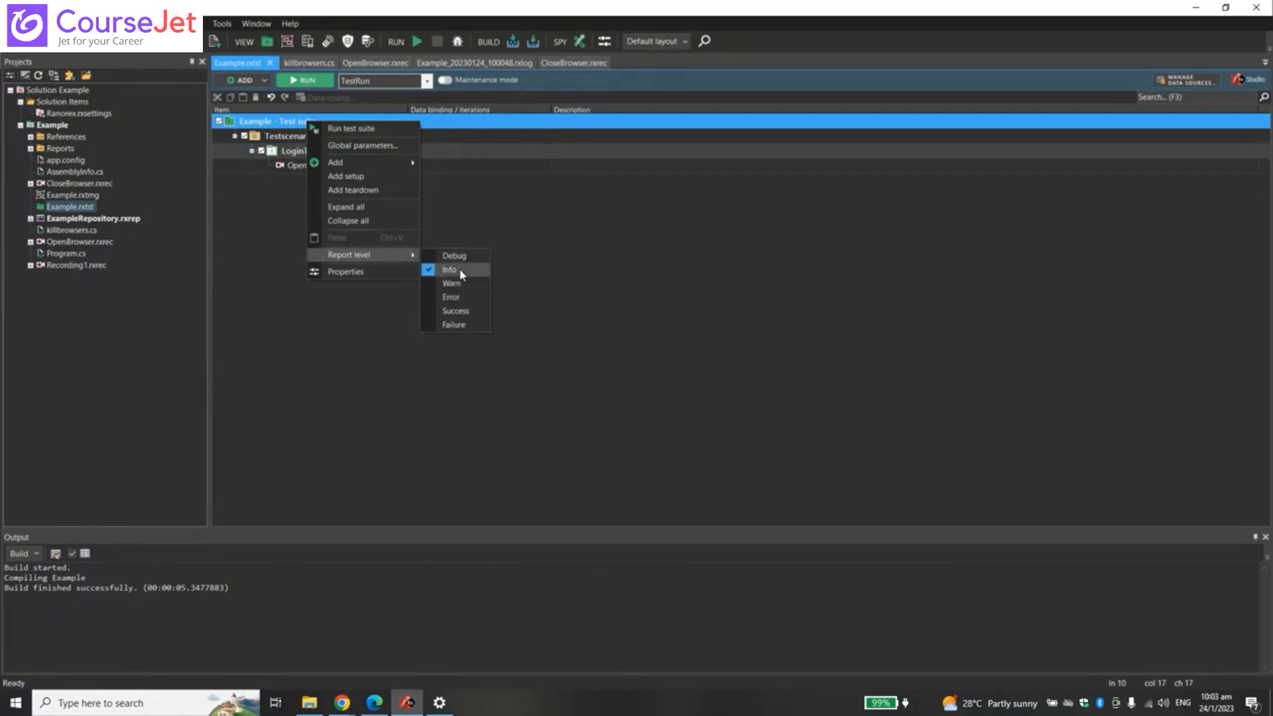
pyautogui.click(504, 63)
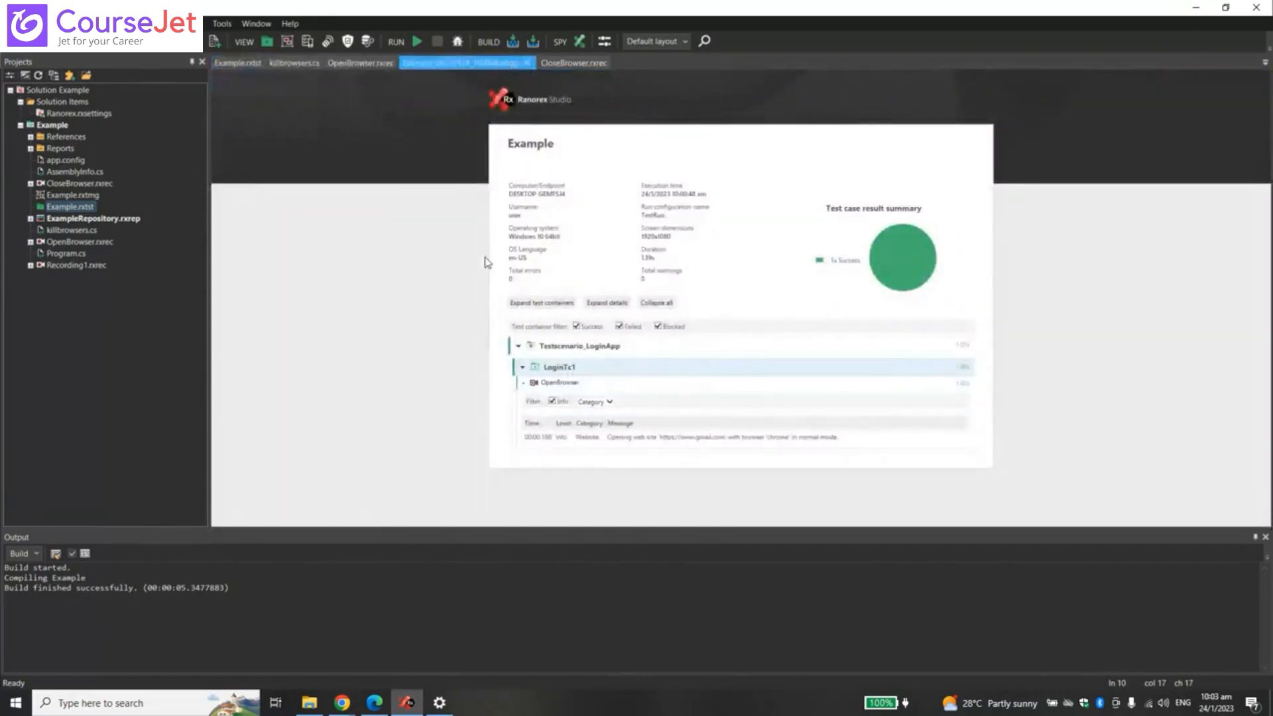
# - Highlight the Info level of OpenBrowser's log entry, then return to the Example suite
pyautogui.moveTo(567, 443)
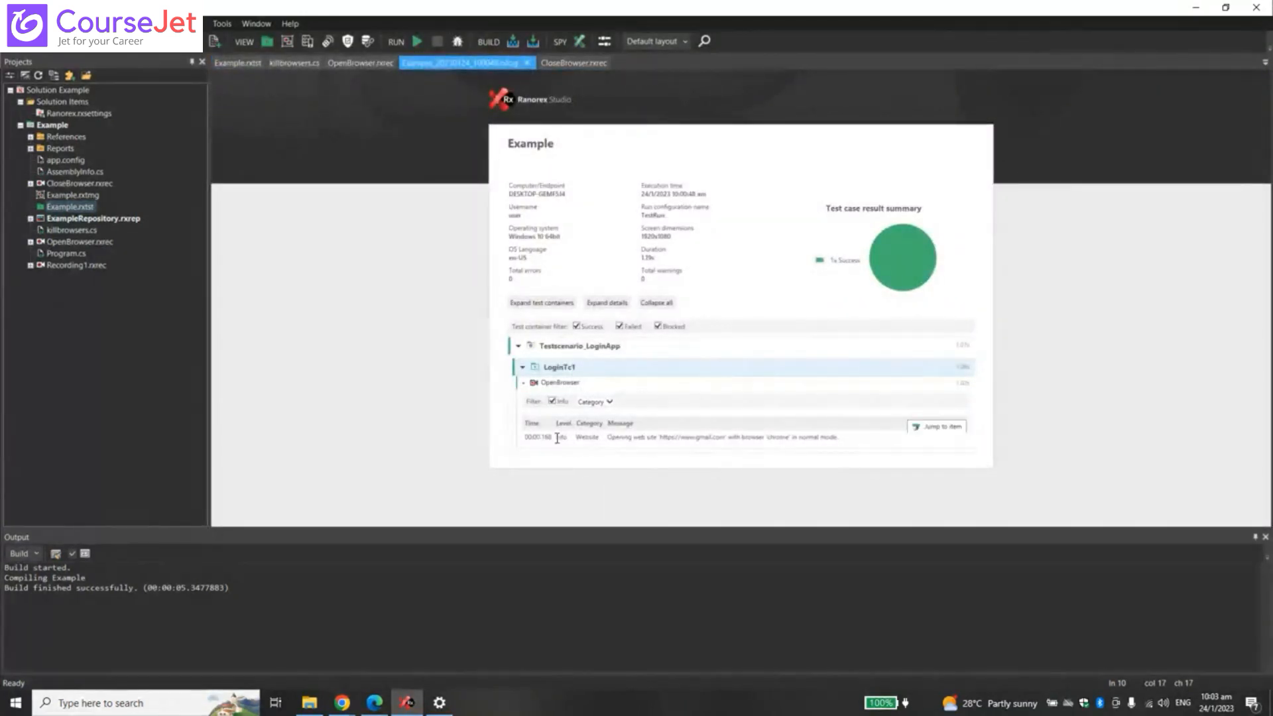
pyautogui.moveTo(557, 439); pyautogui.dragTo(568, 440)
pyautogui.click(239, 65)
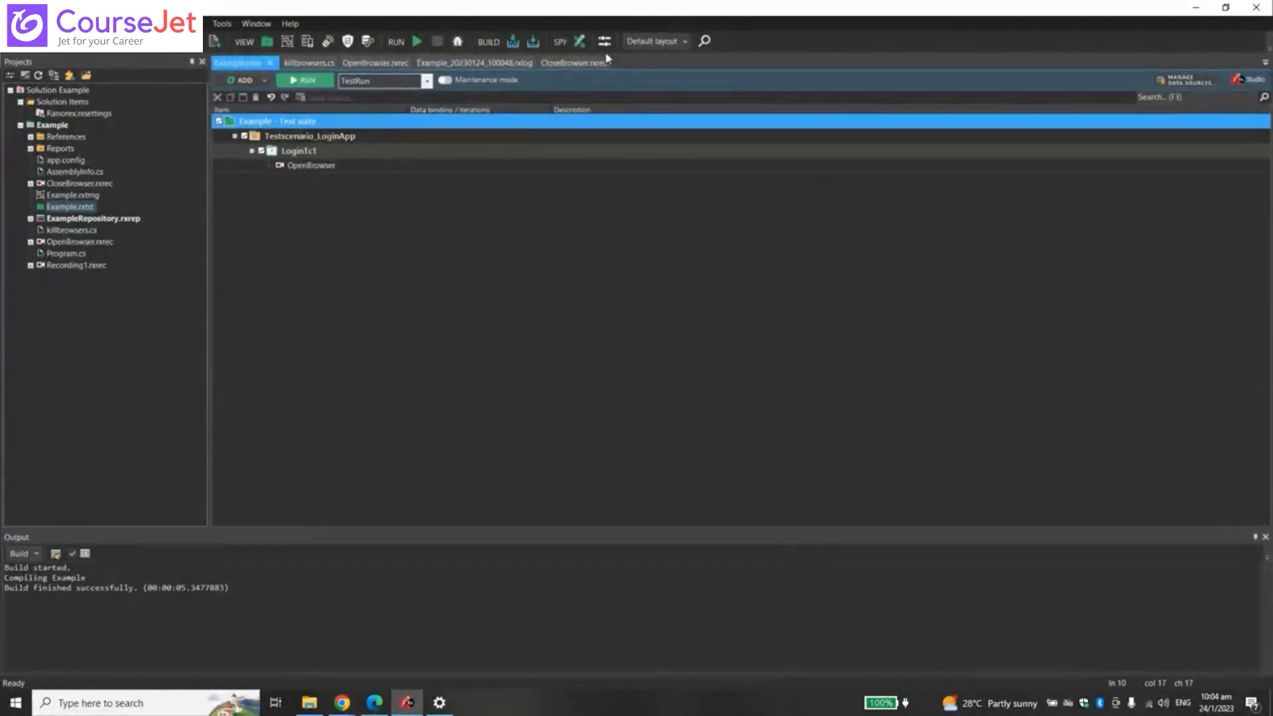
pyautogui.rightClick(350, 121)
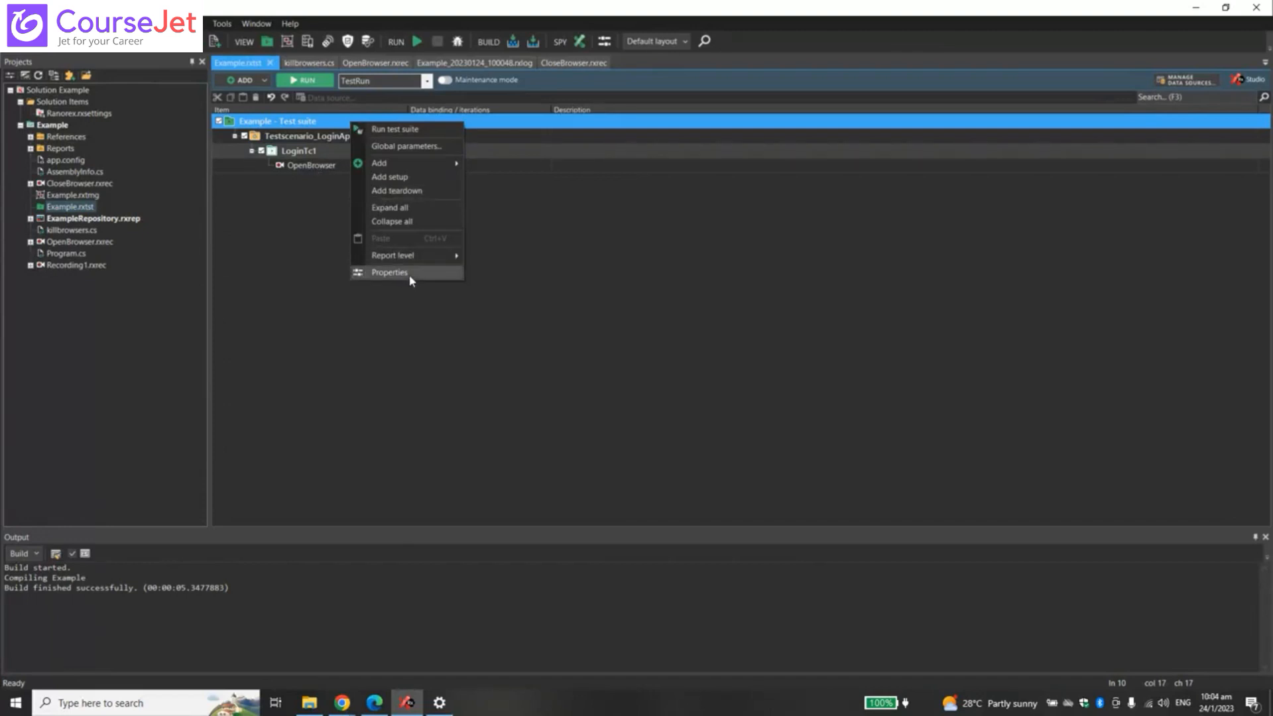
pyautogui.moveTo(418, 263)
pyautogui.click(603, 225)
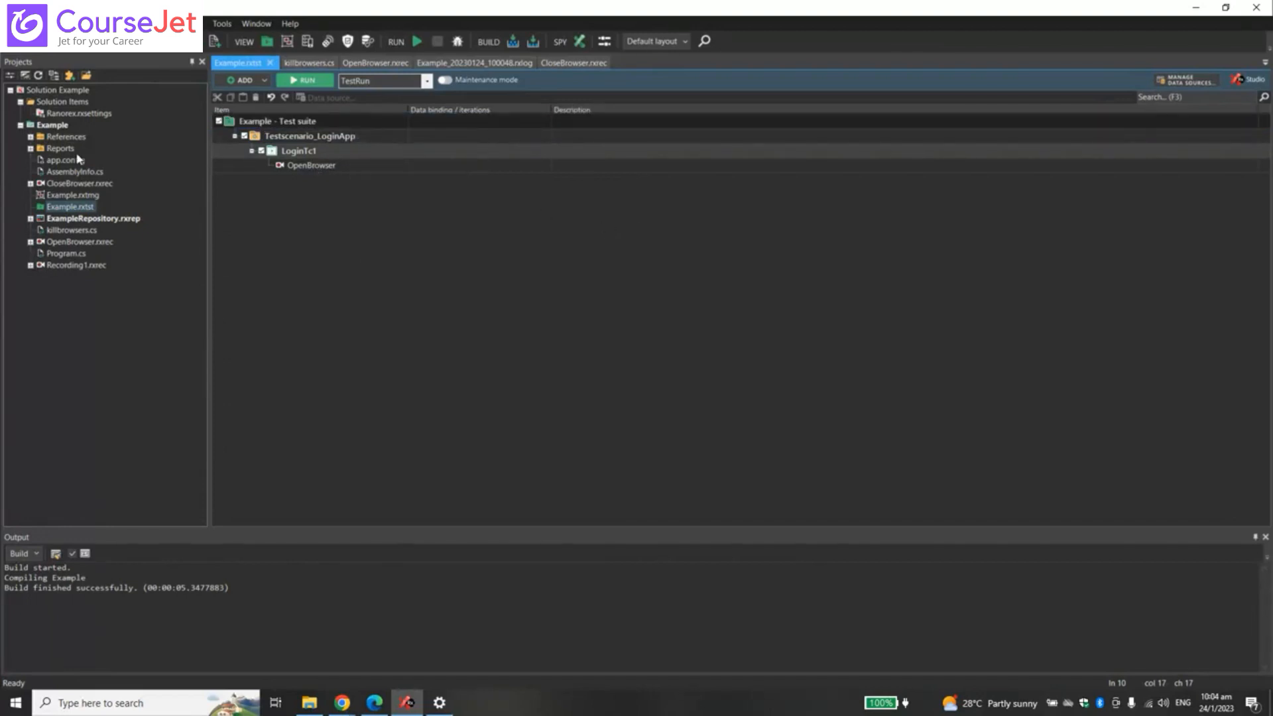
pyautogui.click(31, 137)
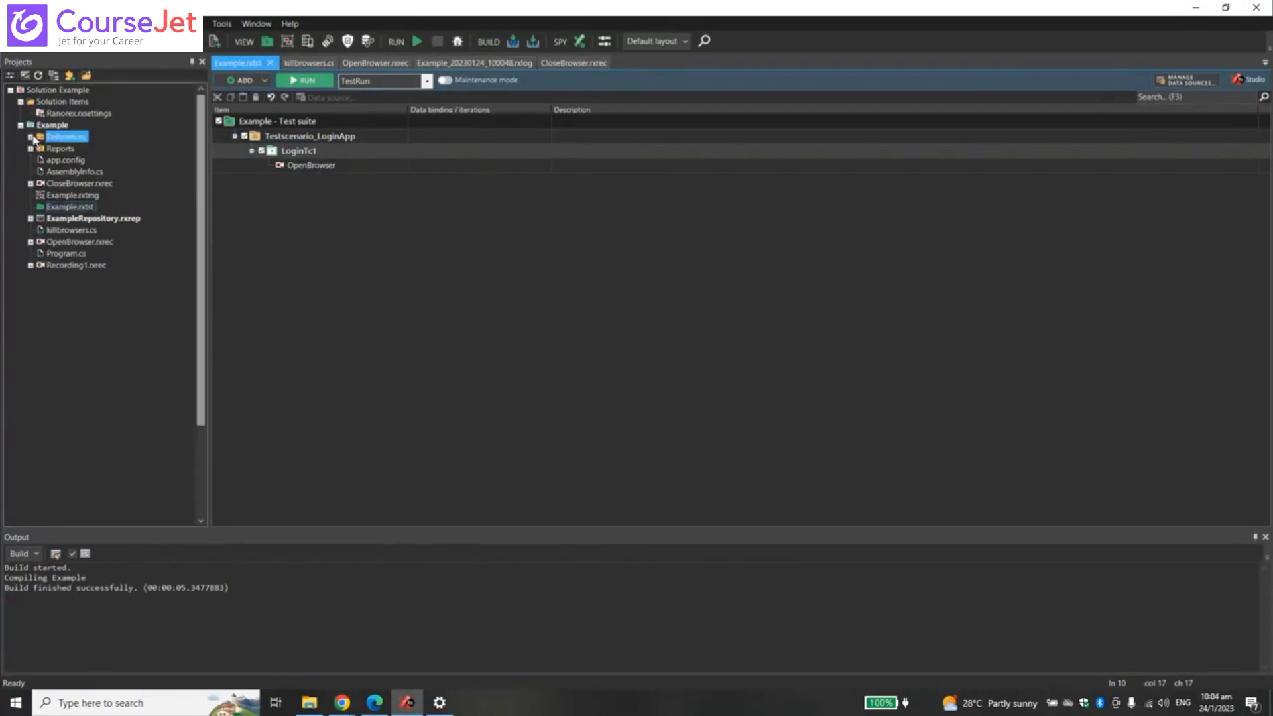
pyautogui.click(31, 137)
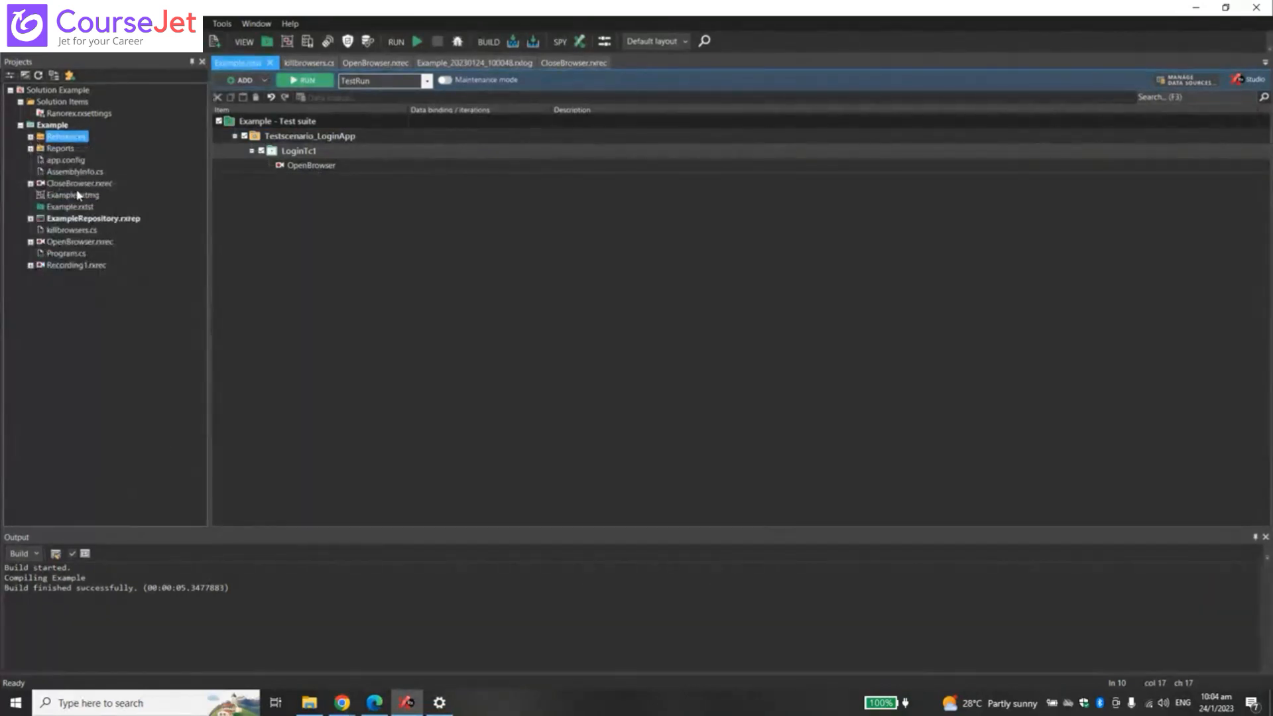
pyautogui.rightClick(57, 126)
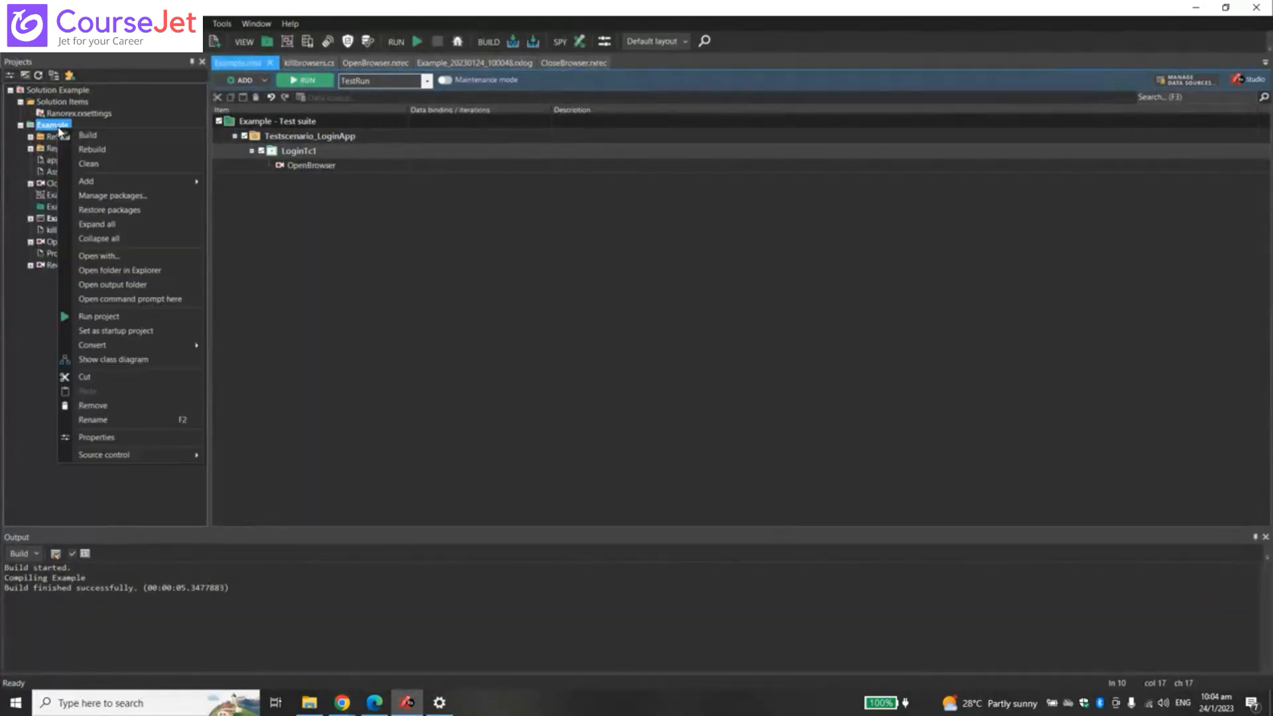
pyautogui.moveTo(149, 182)
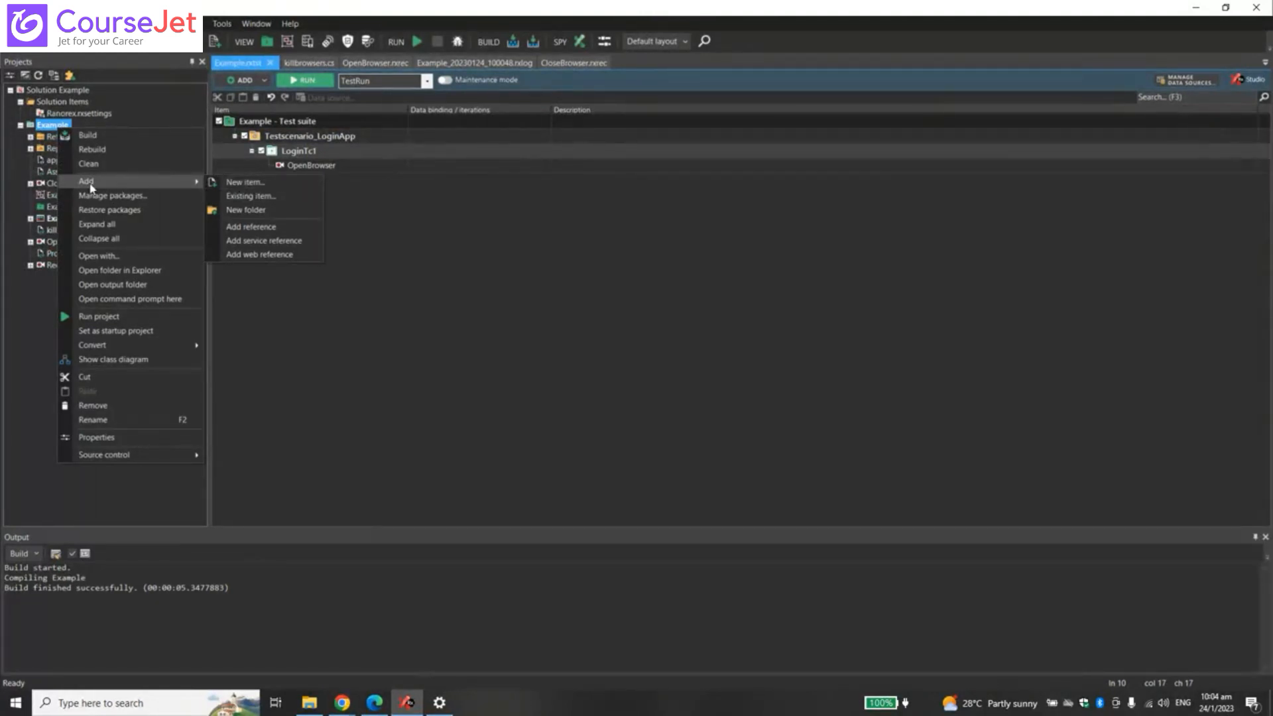
pyautogui.click(537, 323)
pyautogui.rightClick(52, 125)
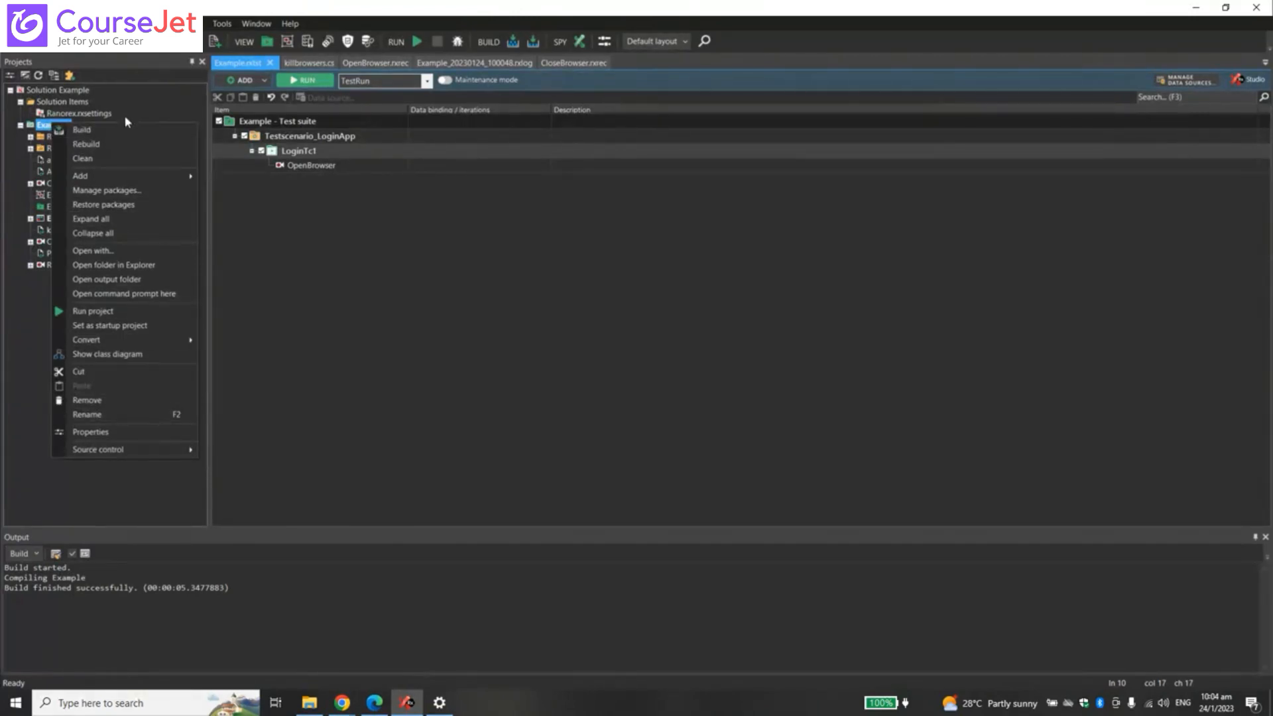
pyautogui.click(377, 323)
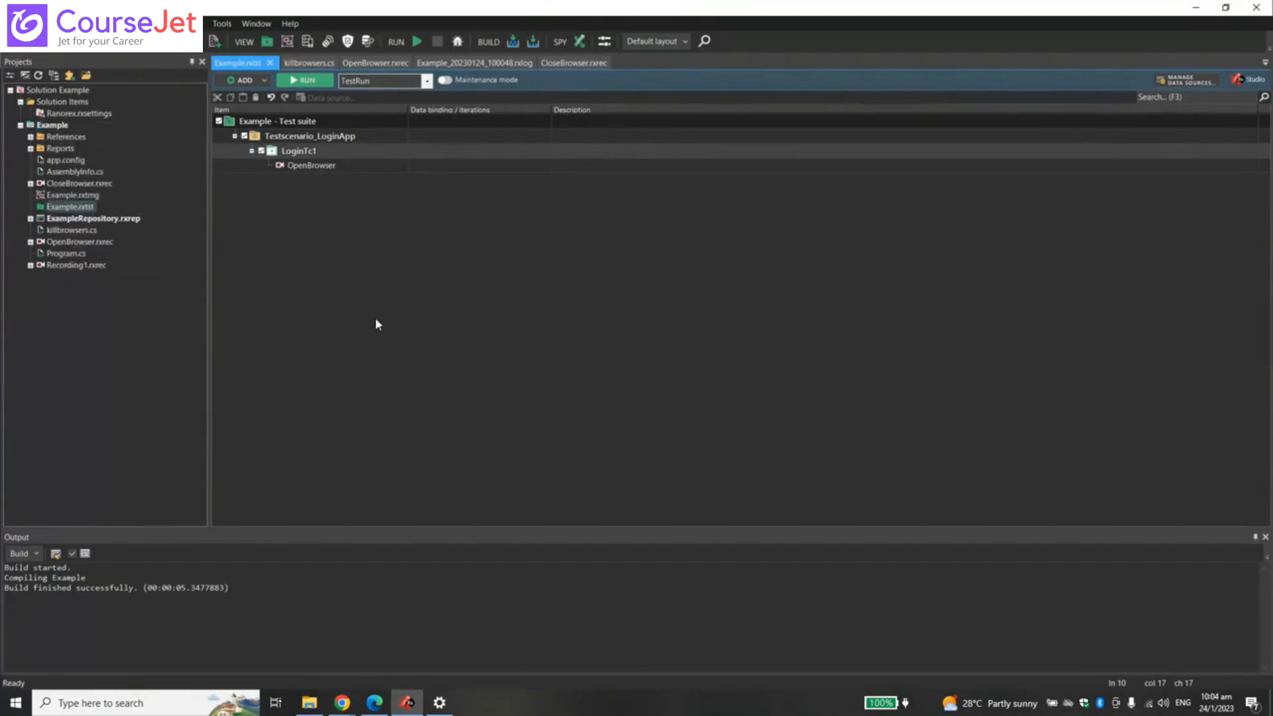
pyautogui.click(350, 138)
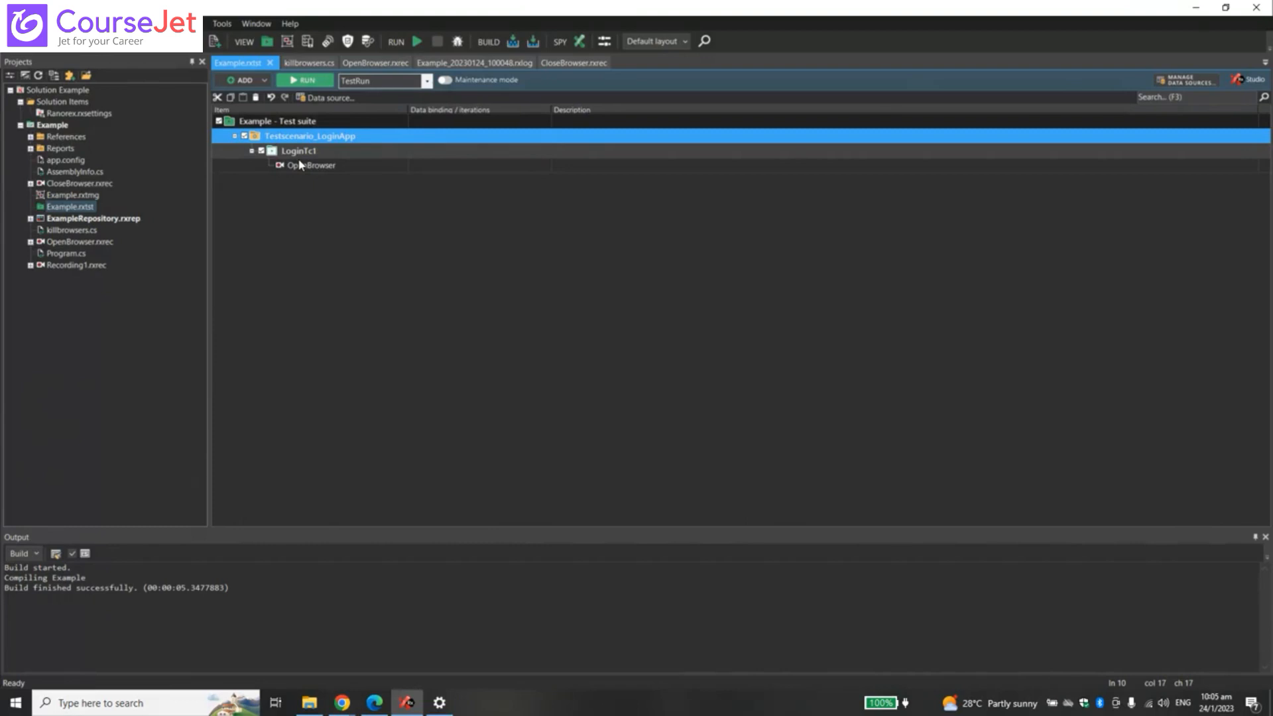
pyautogui.rightClick(84, 176)
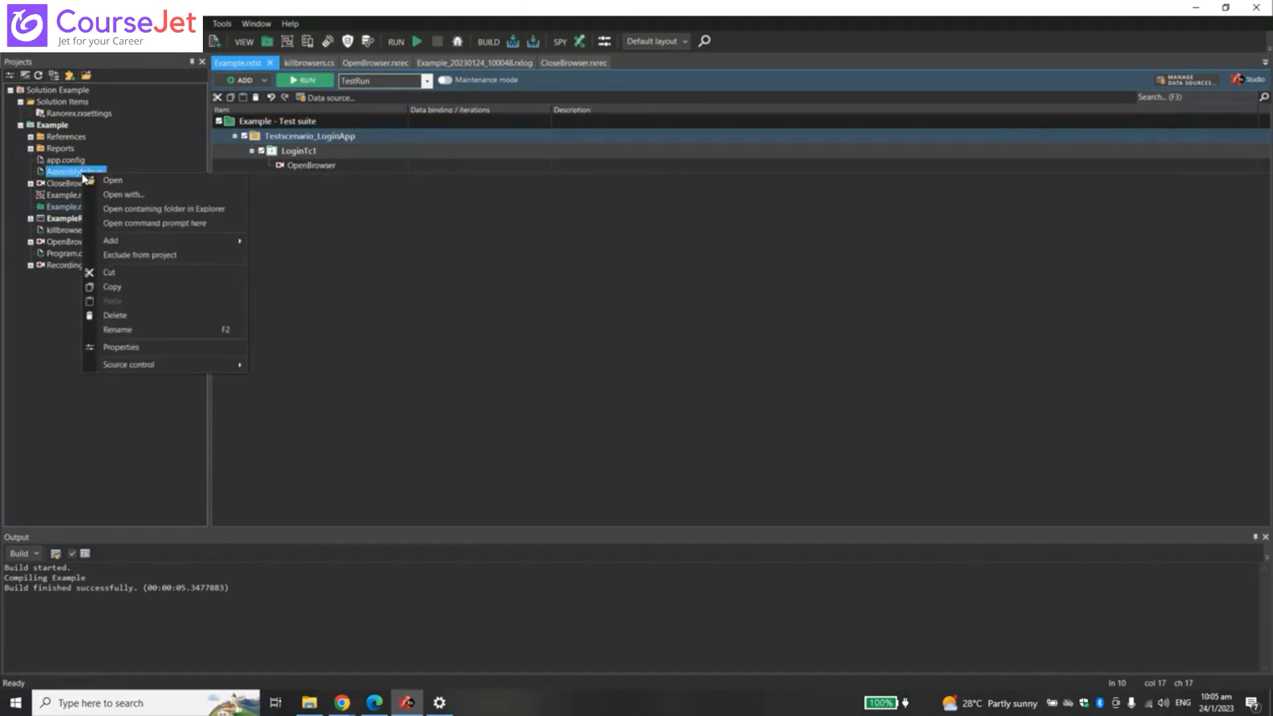
pyautogui.click(74, 138)
pyautogui.click(89, 175)
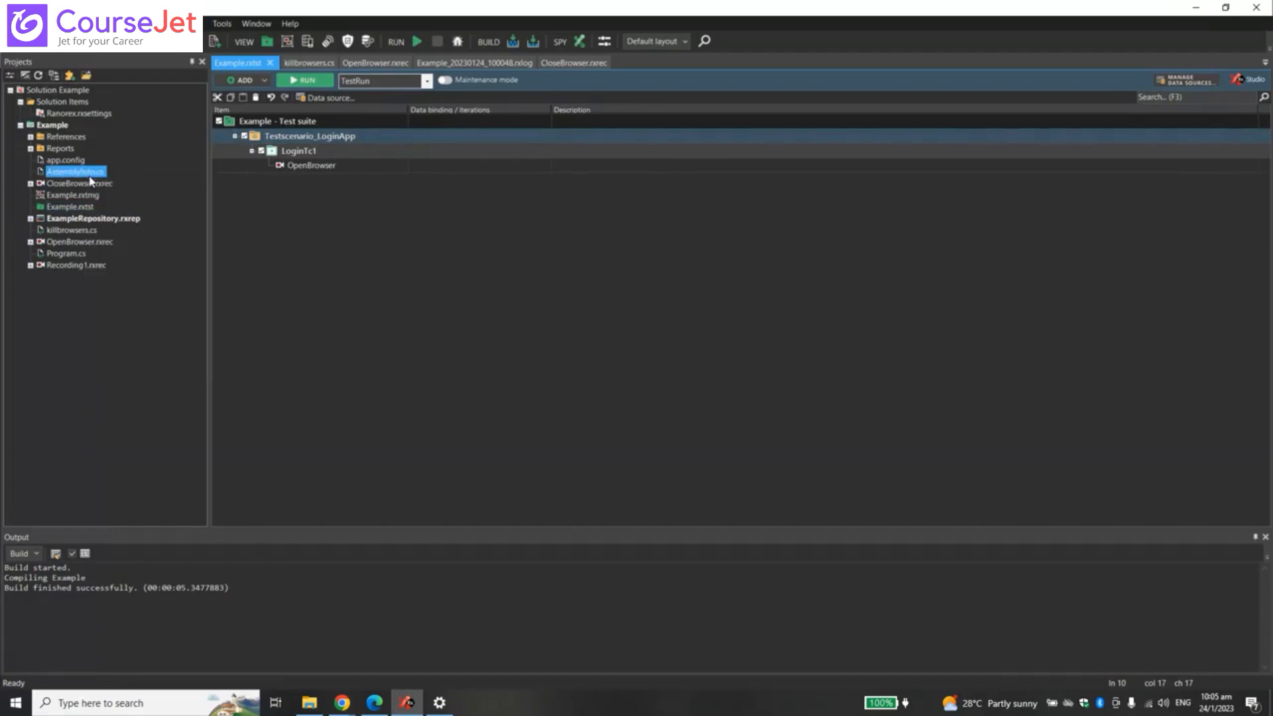